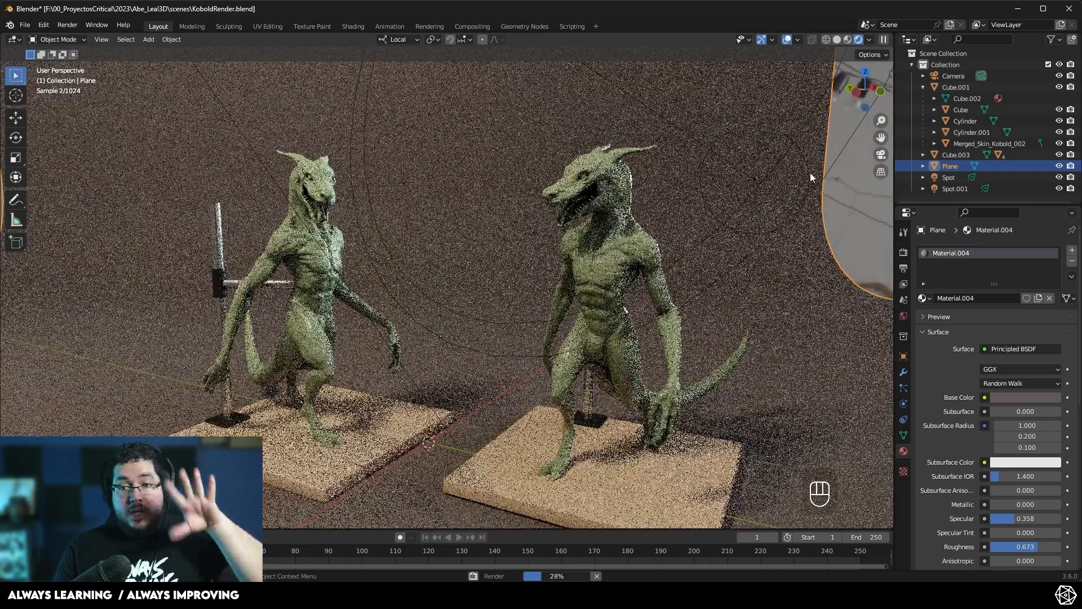
- Delete the light from the kobold scene
click(878, 153)
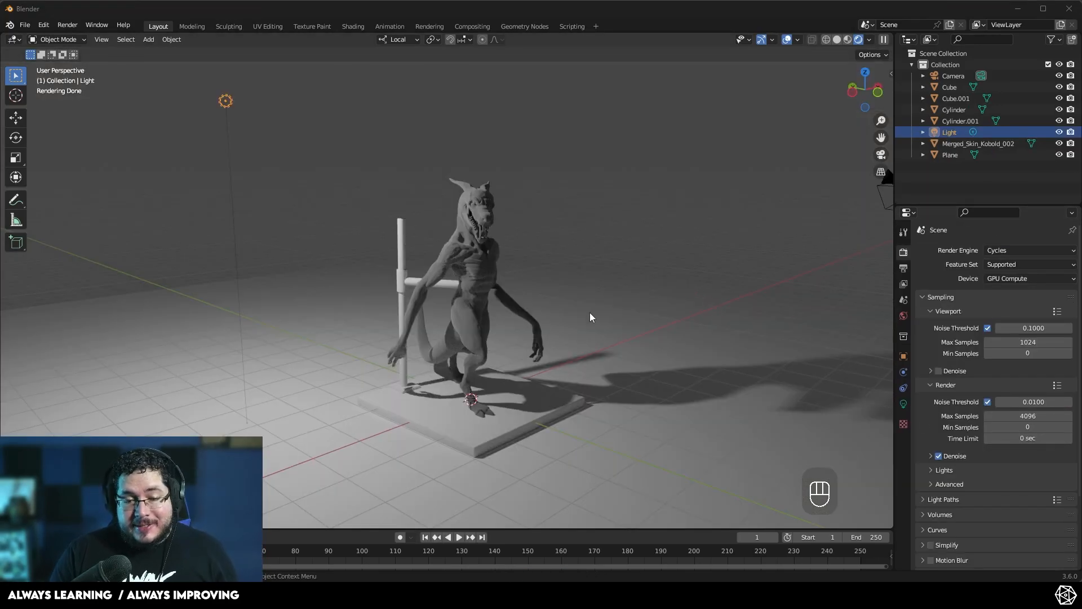
middle_drag(569, 306, 471, 347)
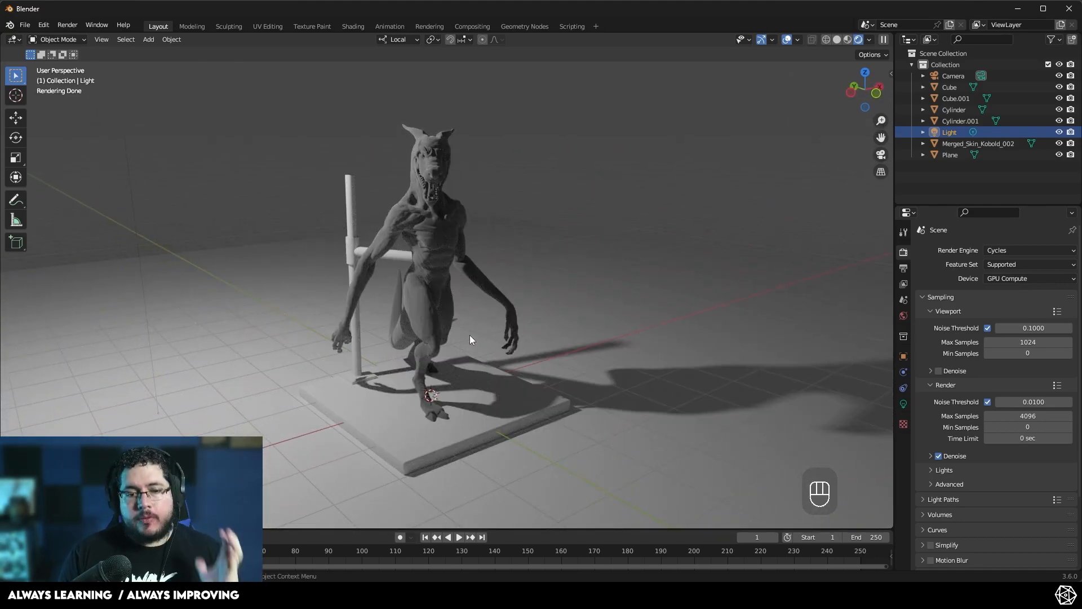
mouse_move(471, 339)
middle_down()
mouse_move(520, 314)
mouse_move(491, 325)
mouse_move(445, 315)
mouse_move(485, 328)
middle_up()
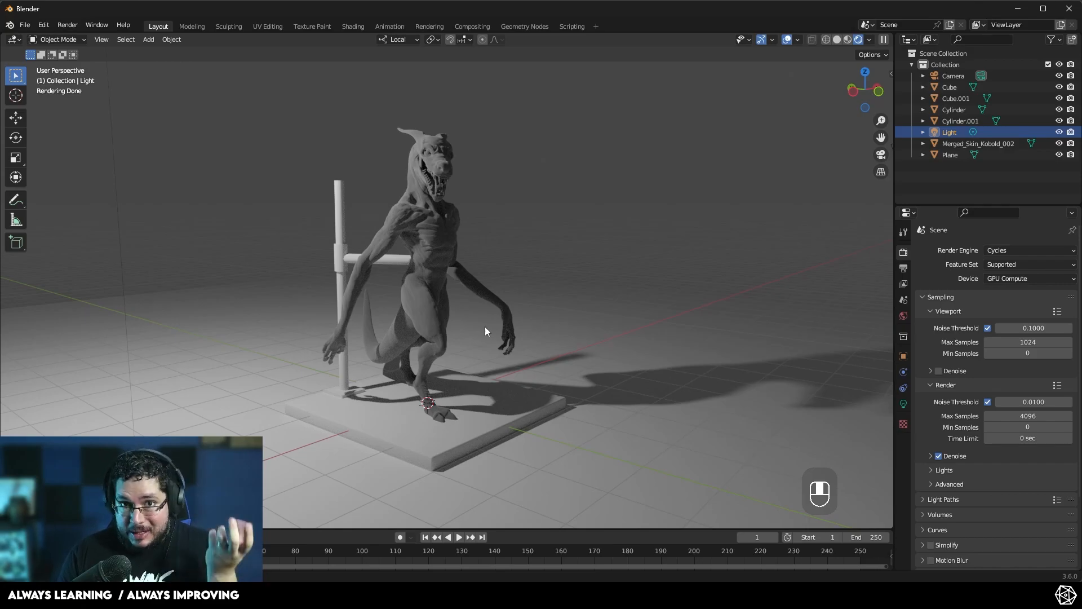
scroll(485, 326, down, 5)
scroll(452, 299, up, 3)
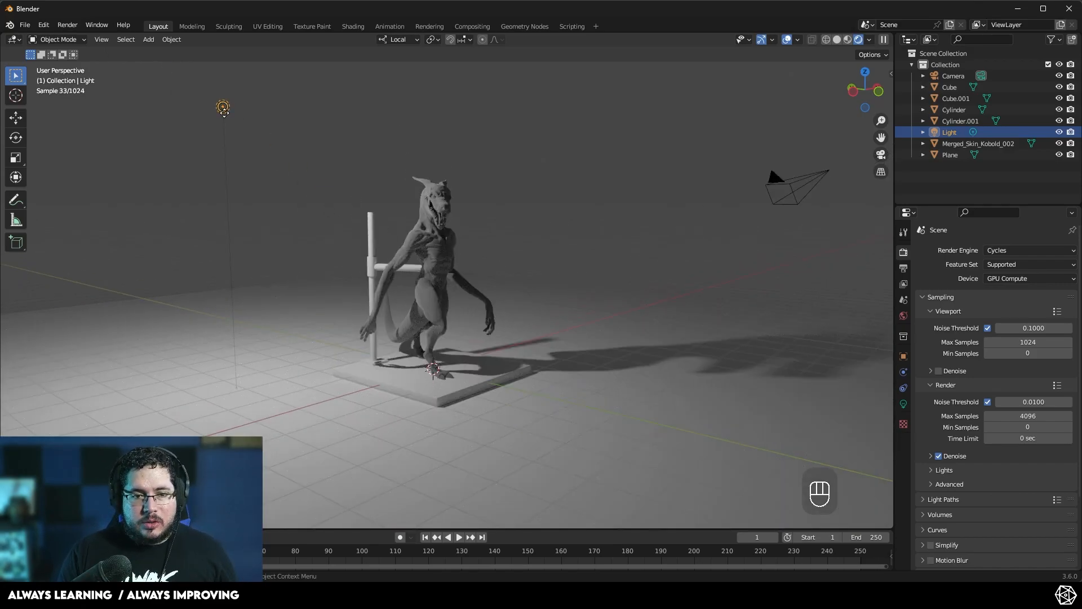
key(Delete)
- Switch the viewport to solid shading, select the camera and look through it
key(z)
click(560, 230)
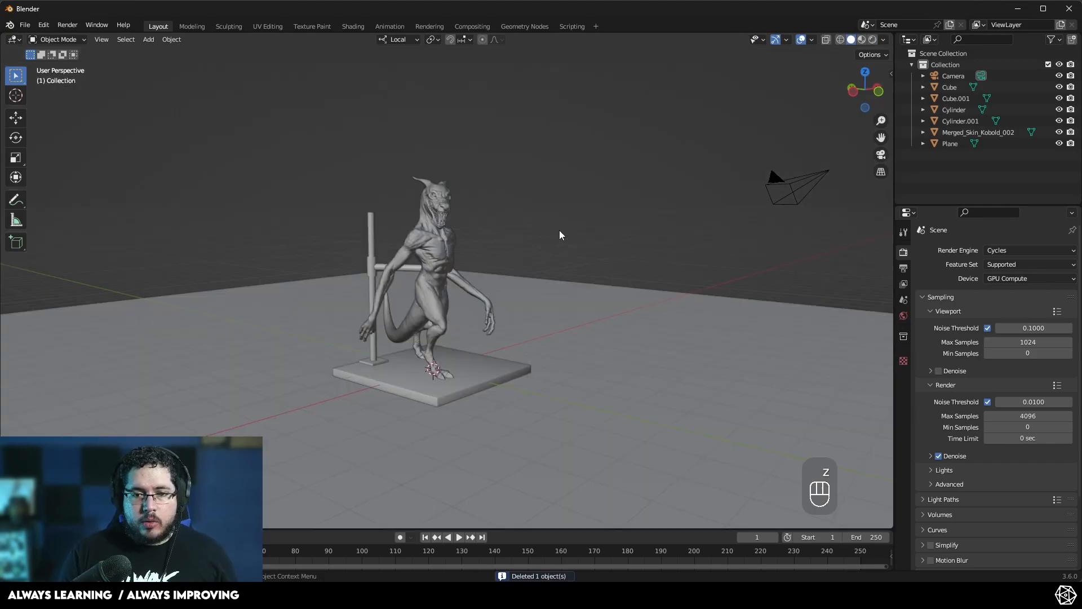
click(783, 195)
key(KP_0)
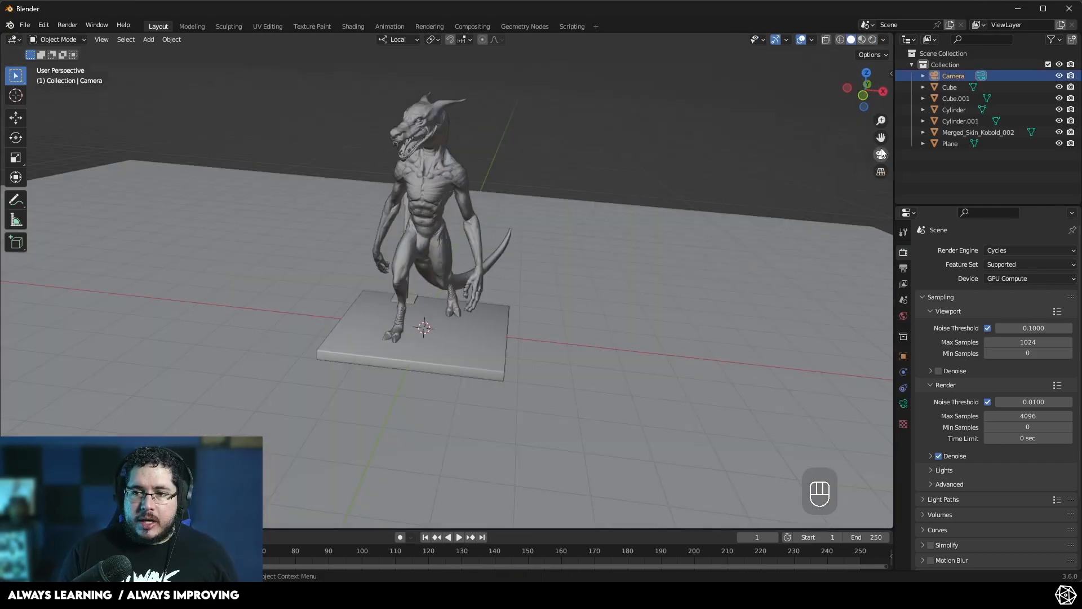
- Lock the camera to the view and reposition it to frame the kobold
key(n)
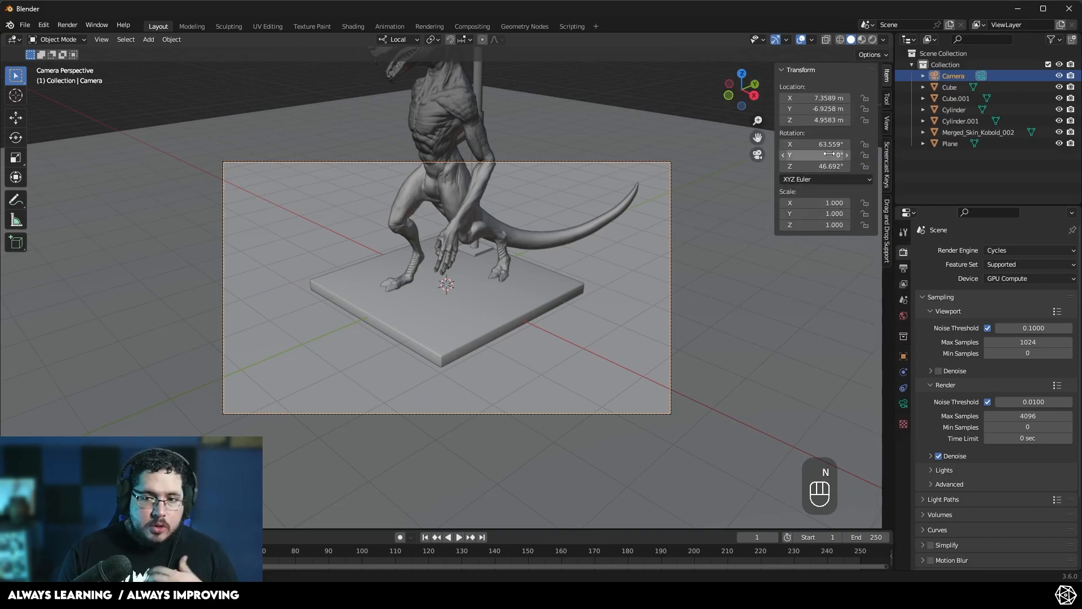
click(829, 210)
middle_drag(651, 287, 492, 333)
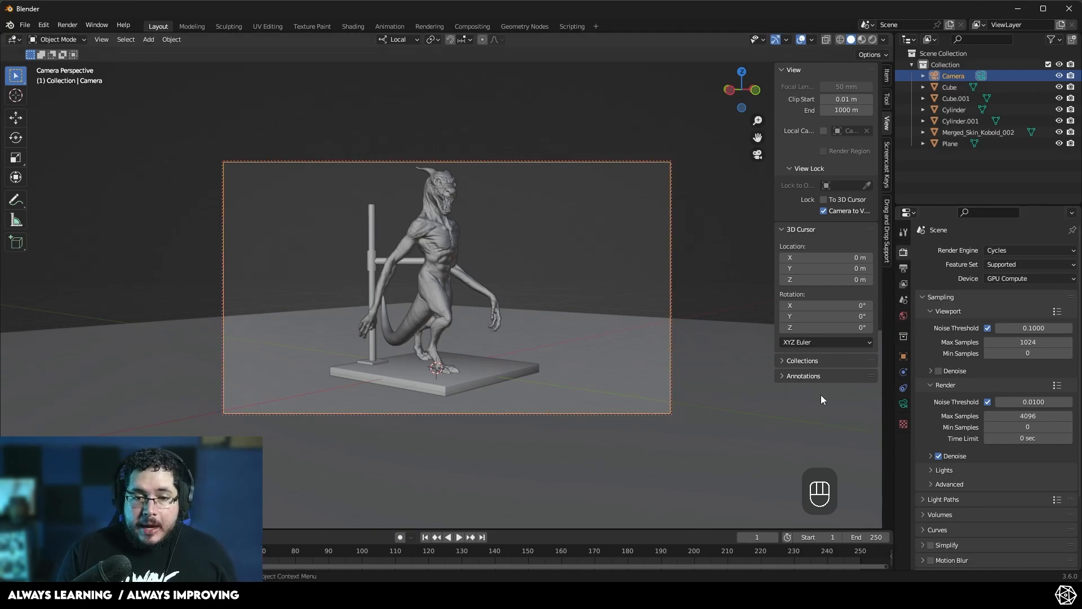
- Set the camera's focal length to 35 mm in its lens settings
click(903, 405)
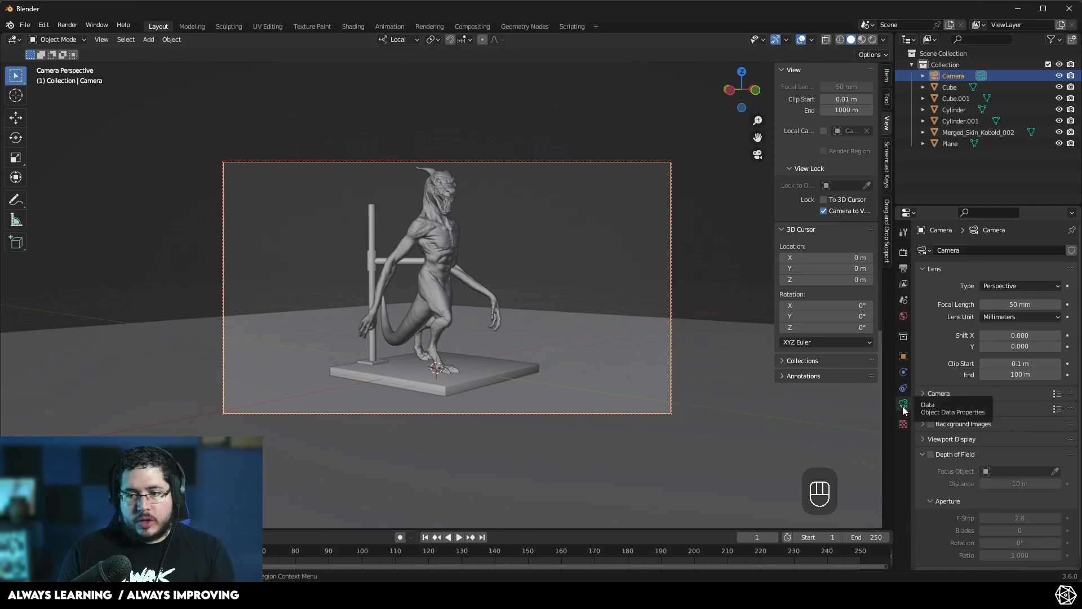
click(1019, 304)
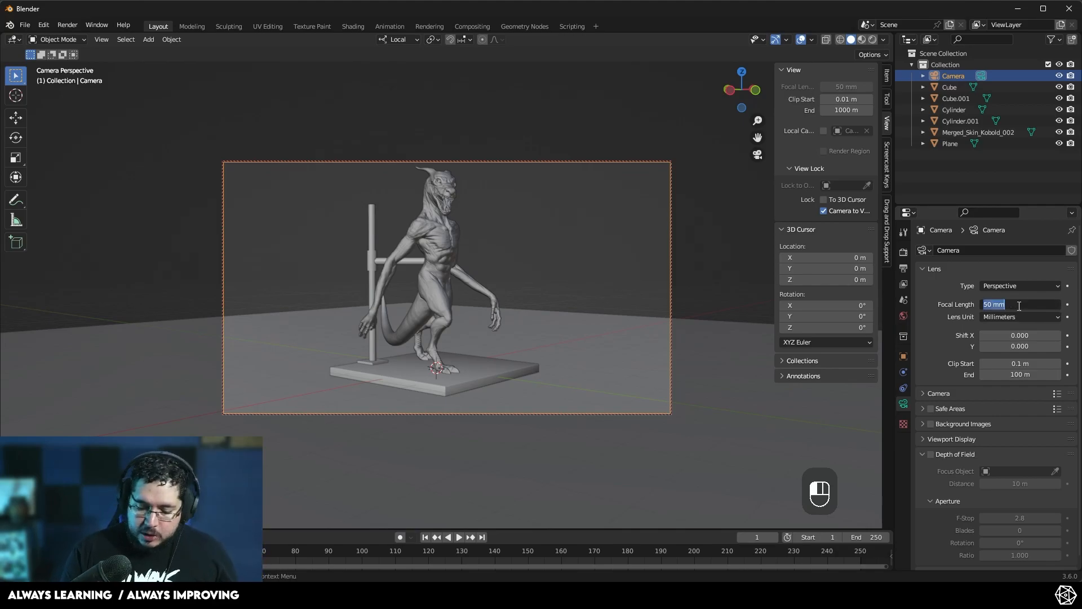
key(Return)
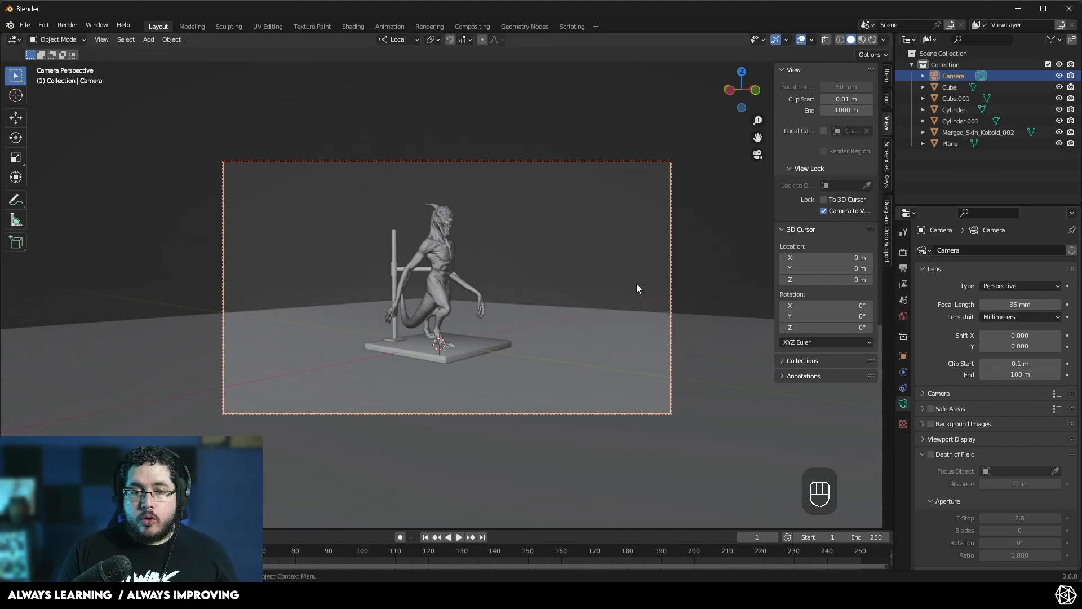
- Adjust the camera framing around the kobold and its base
scroll(492, 268, up, 3)
middle_drag(495, 269, 475, 262)
scroll(476, 267, down, 2)
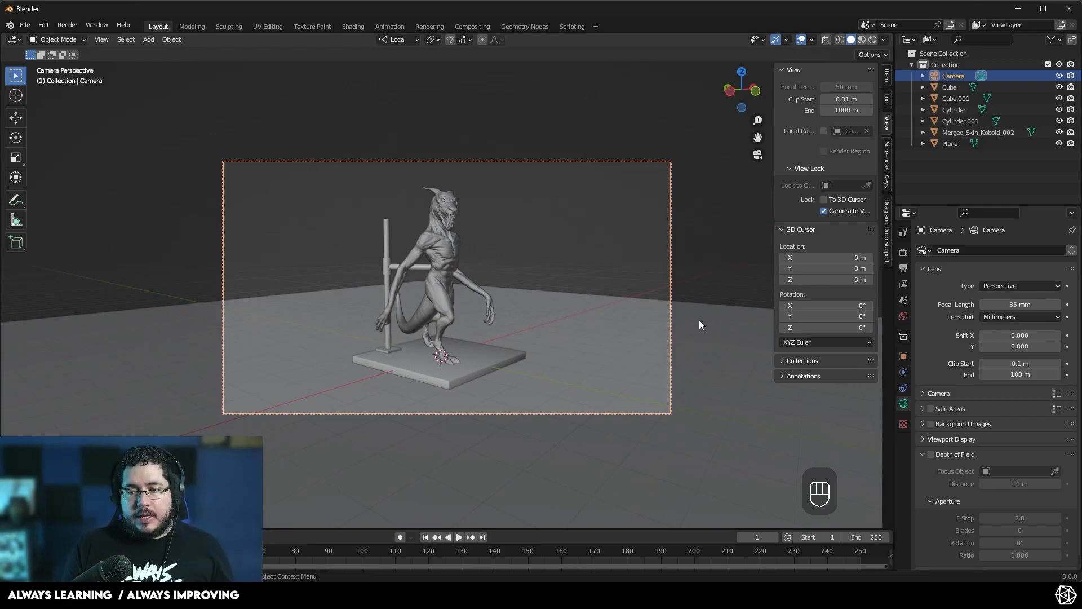
- Set the focal length to 18 mm and move the camera closer to frame the kobold
click(1024, 304)
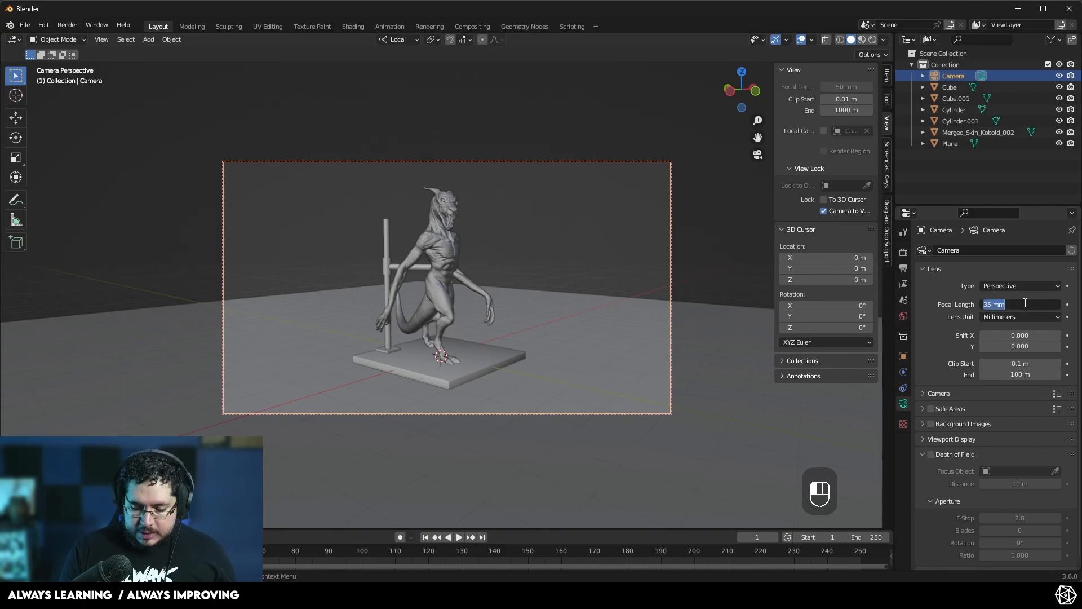
key(Return)
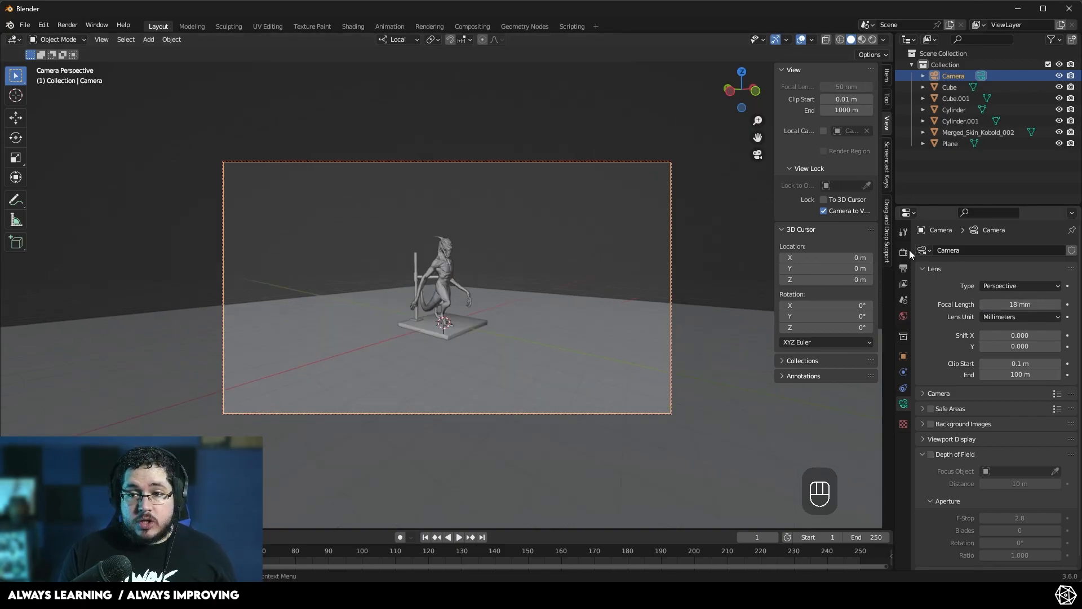
key(n)
drag(877, 117, 877, 82)
mouse_move(654, 240)
middle_down()
mouse_move(665, 225)
mouse_move(648, 231)
middle_up()
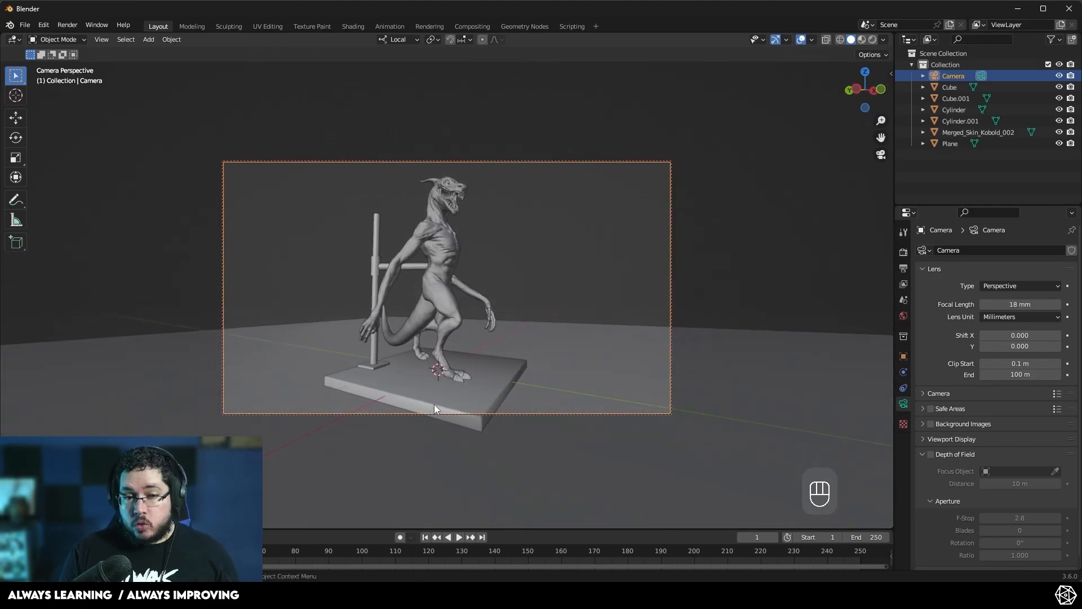
- Set the focal length to 90 mm and pull the camera back to frame the kobold
click(1009, 304)
key(Return)
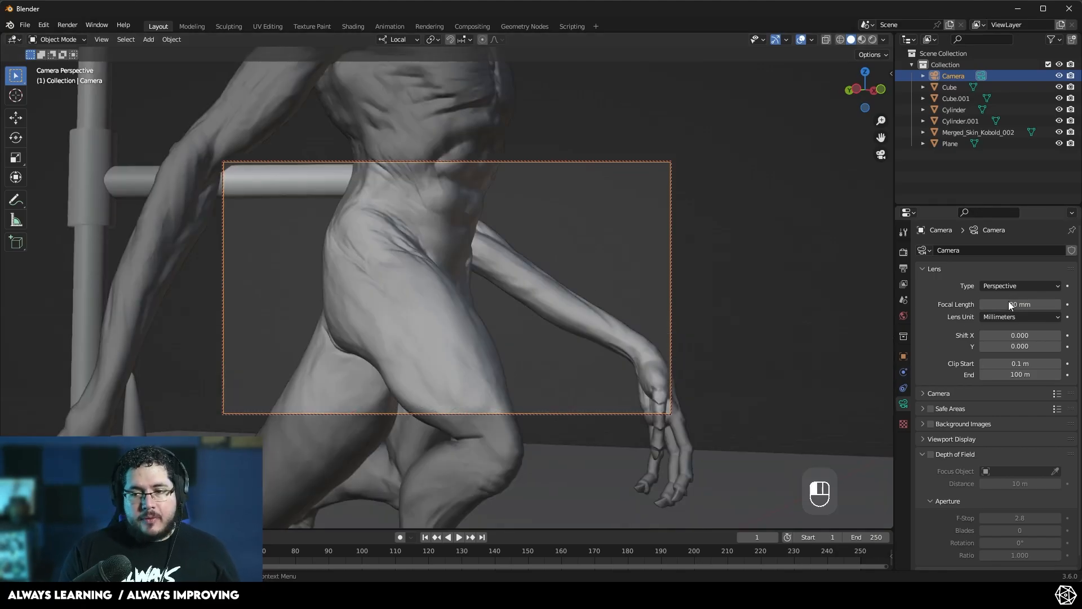
scroll(508, 361, down, 8)
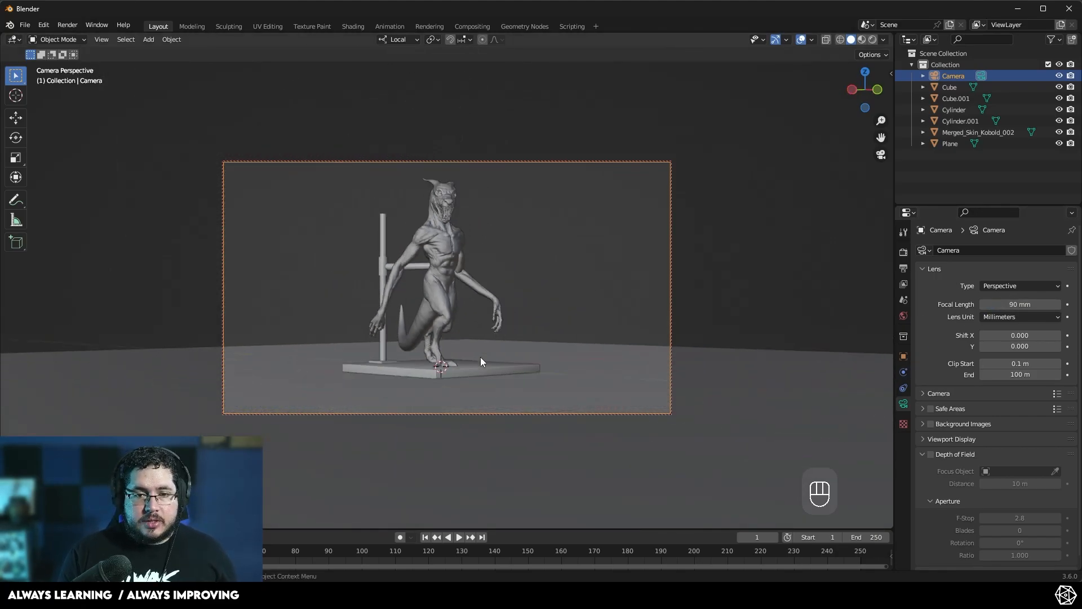
middle_drag(481, 361, 510, 364)
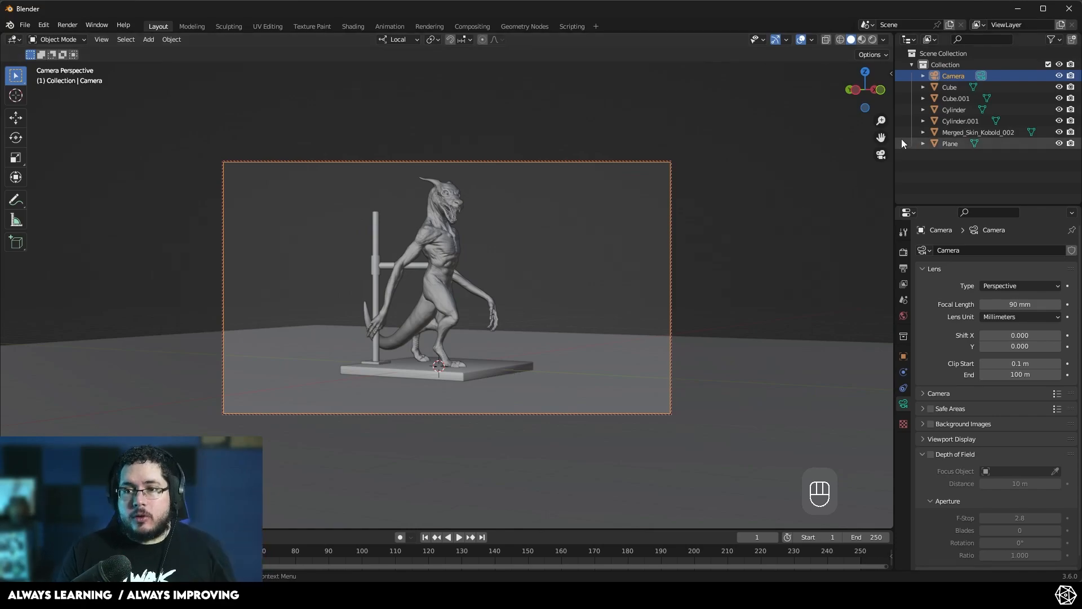
- Set the focal length back to 35 mm and reframe the camera around the kobold
click(1011, 316)
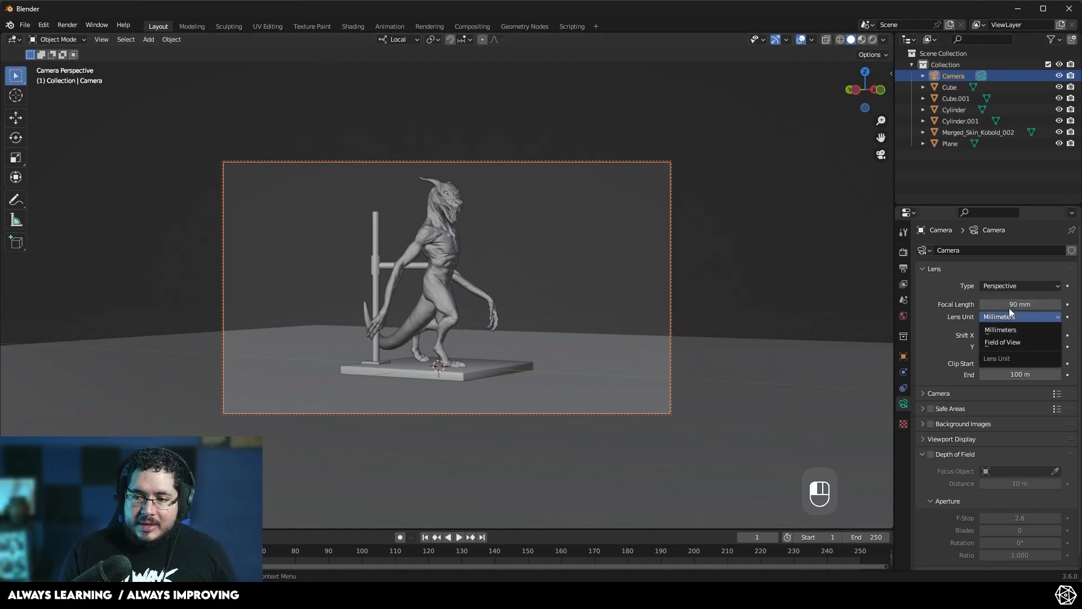
click(1014, 304)
key(Return)
scroll(503, 266, up, 7)
scroll(515, 277, down, 1)
drag(881, 121, 881, 128)
middle_drag(677, 204, 667, 222)
shift+middle_drag(665, 222, 637, 233)
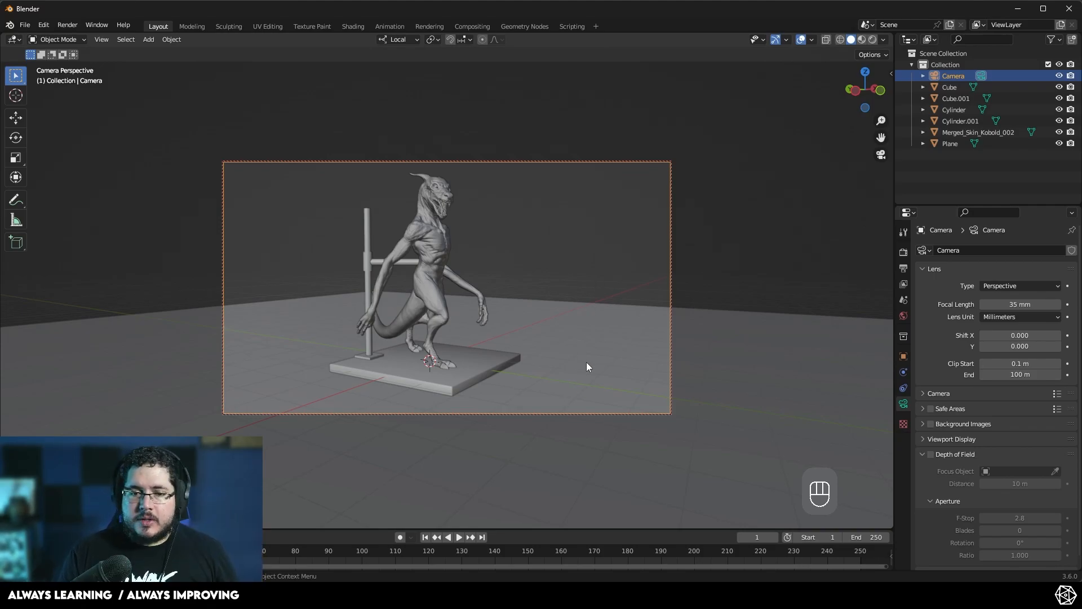
- Rotate the floor plane about its local Z axis by about -57° to square it with the camera
click(604, 355)
key(r)
key(r)
key(z)
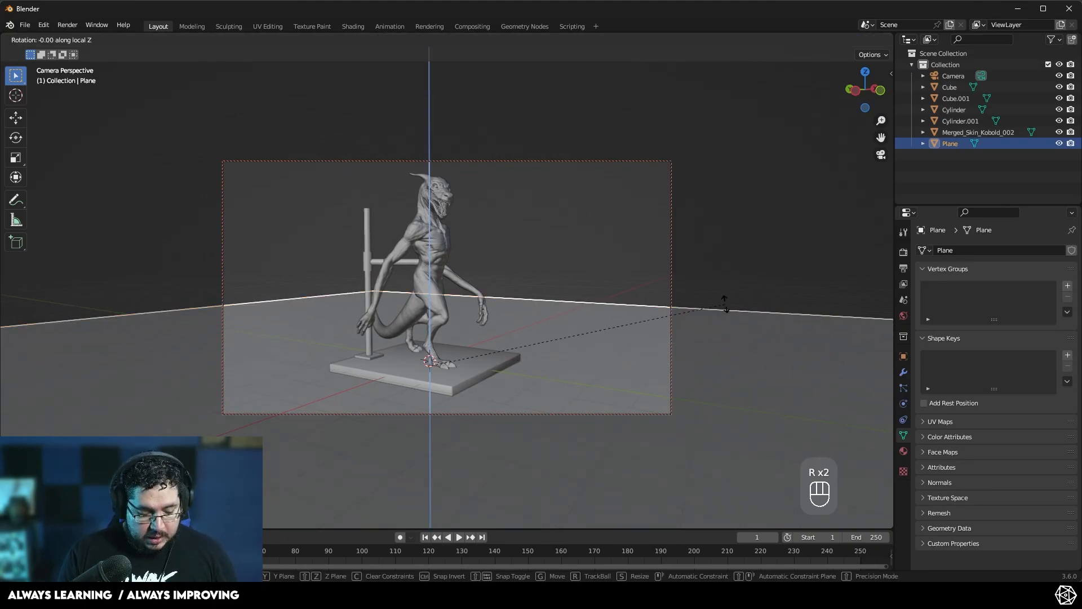
click(440, 377)
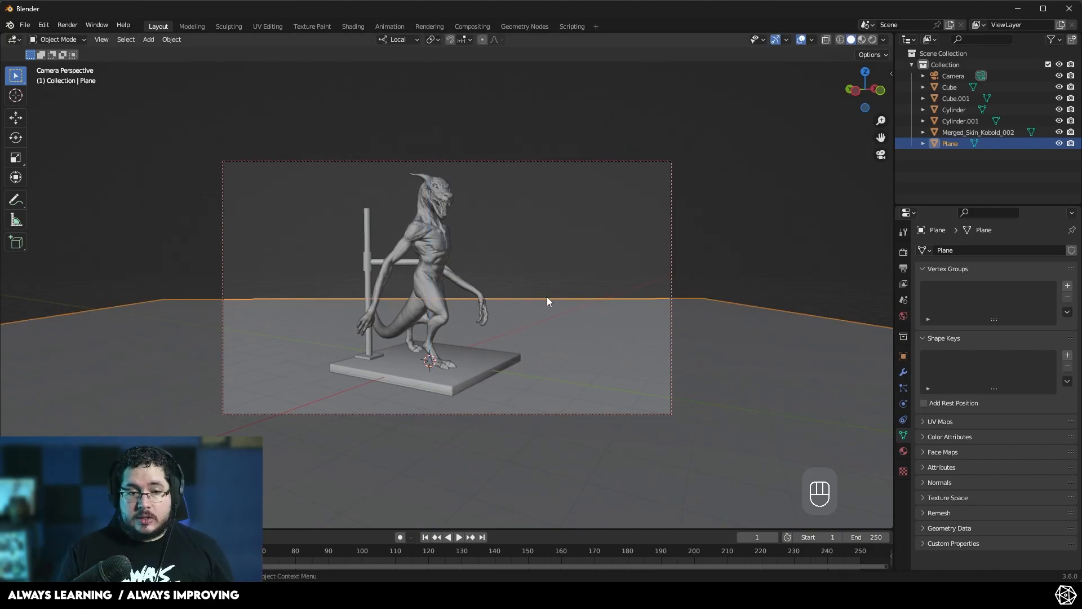
- In edge mode, extrude the floor plane's back edge upward into a backdrop wall
key(Tab)
key(2)
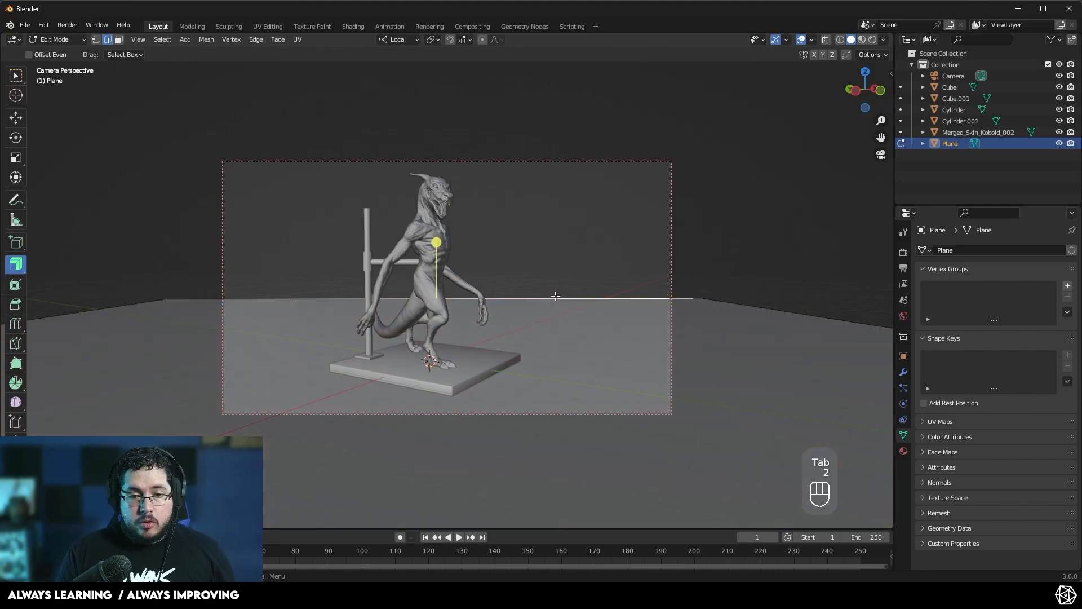
key(e)
click(542, 535)
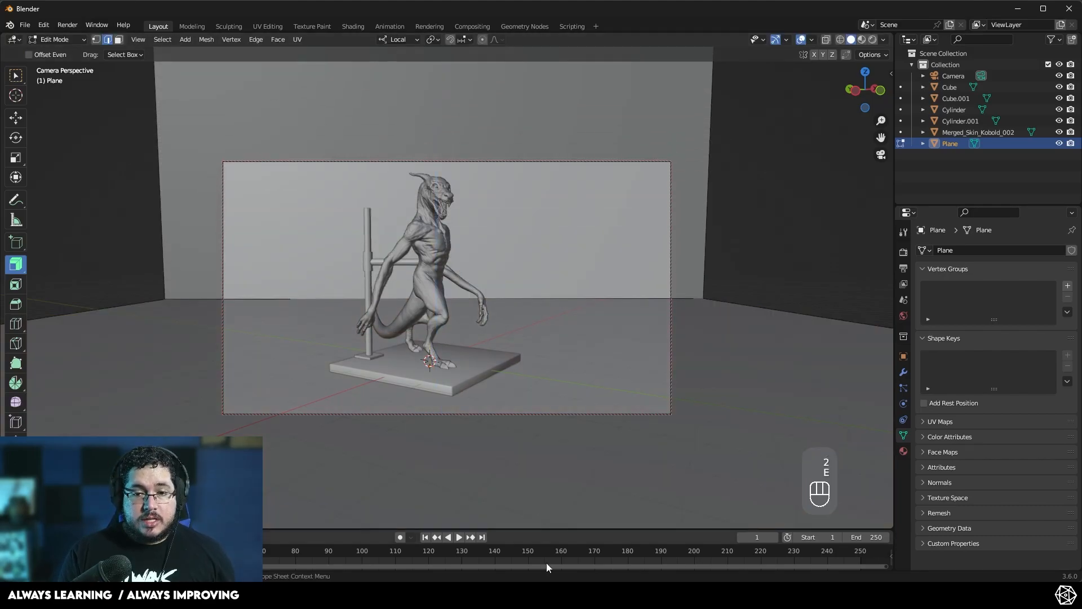
- Bevel the corner edge between the floor and the wall with several segments into a curve
click(564, 299)
key(ctrl+b)
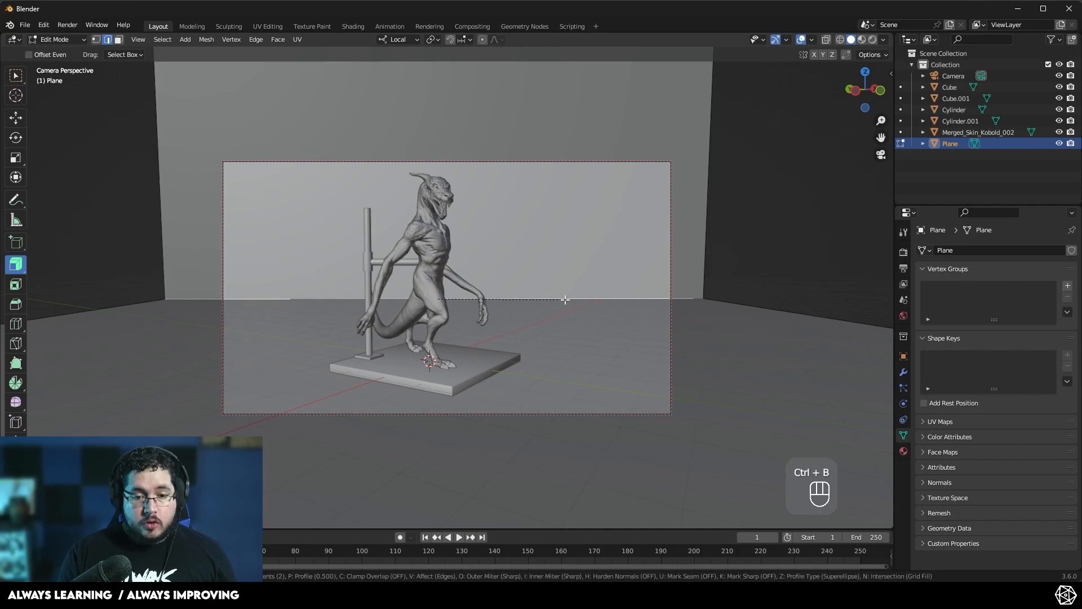
scroll(630, 299, up, 4)
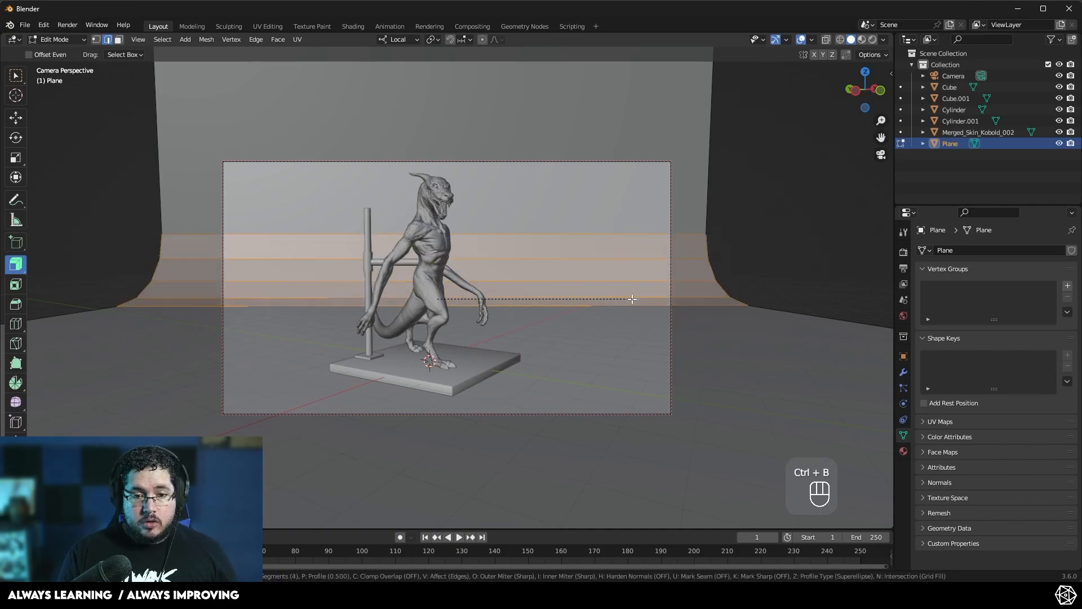
scroll(632, 300, up, 6)
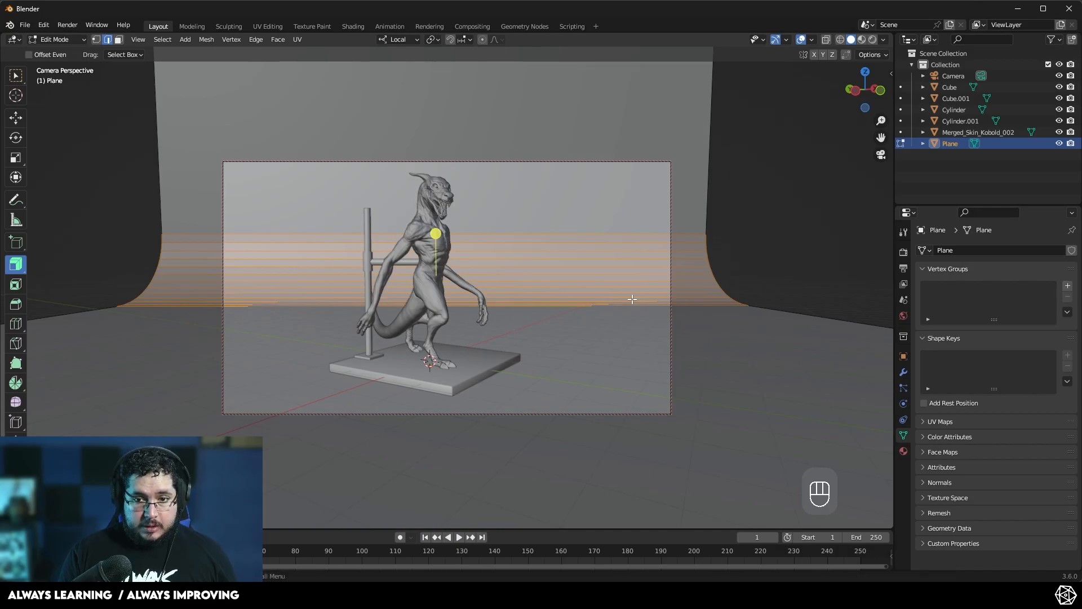
click(632, 299)
- Leave edit mode and shade the backdrop plane smooth
right_click(630, 290)
key(Escape)
key(Tab)
right_click(616, 224)
click(616, 221)
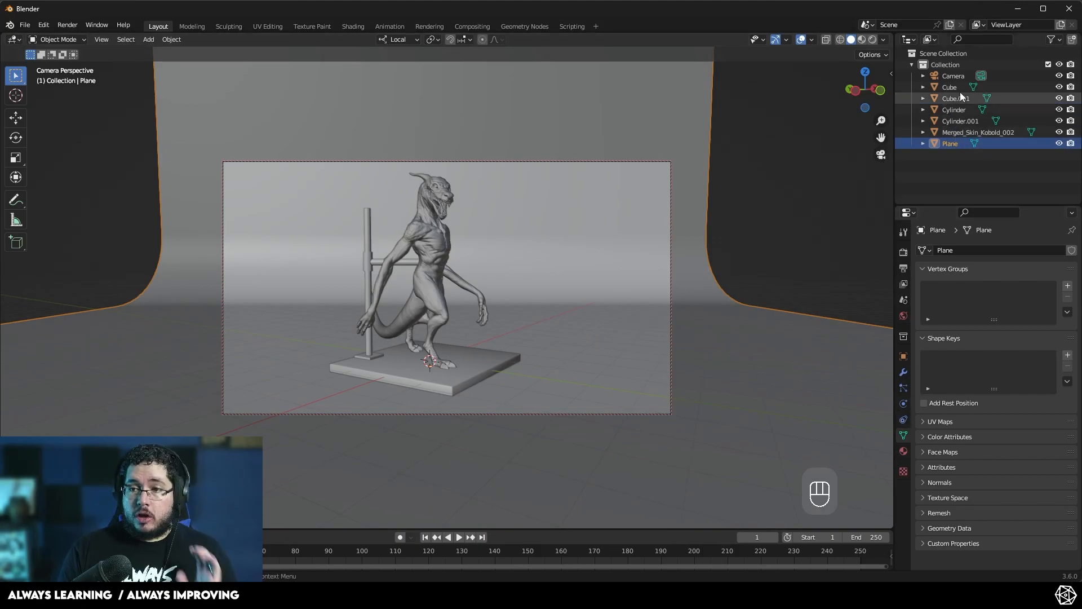
- Inspect the object transform properties of the camera and the backdrop plane
click(946, 80)
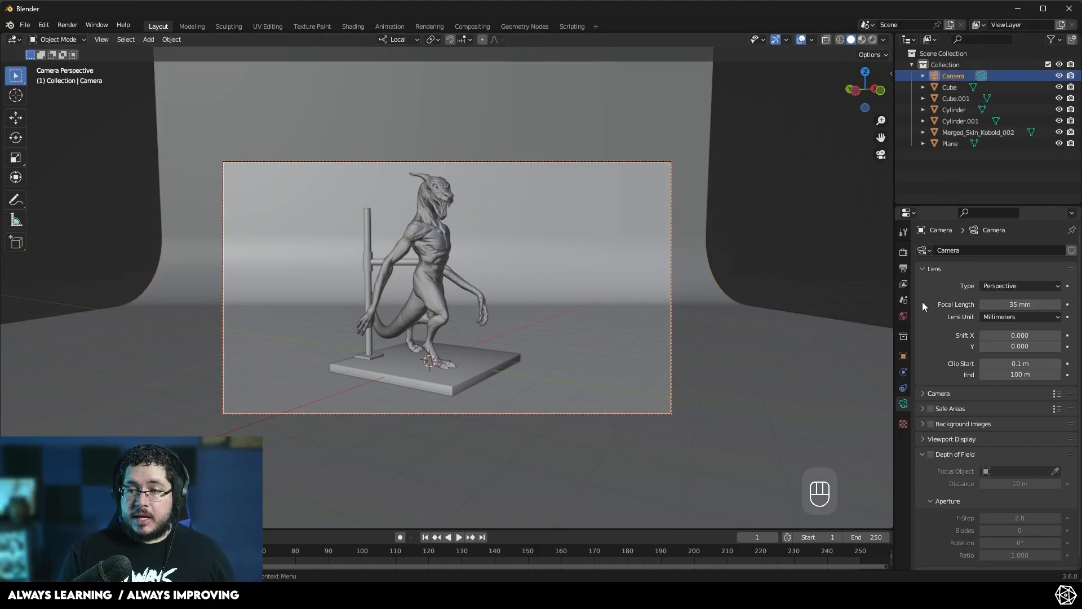
click(904, 357)
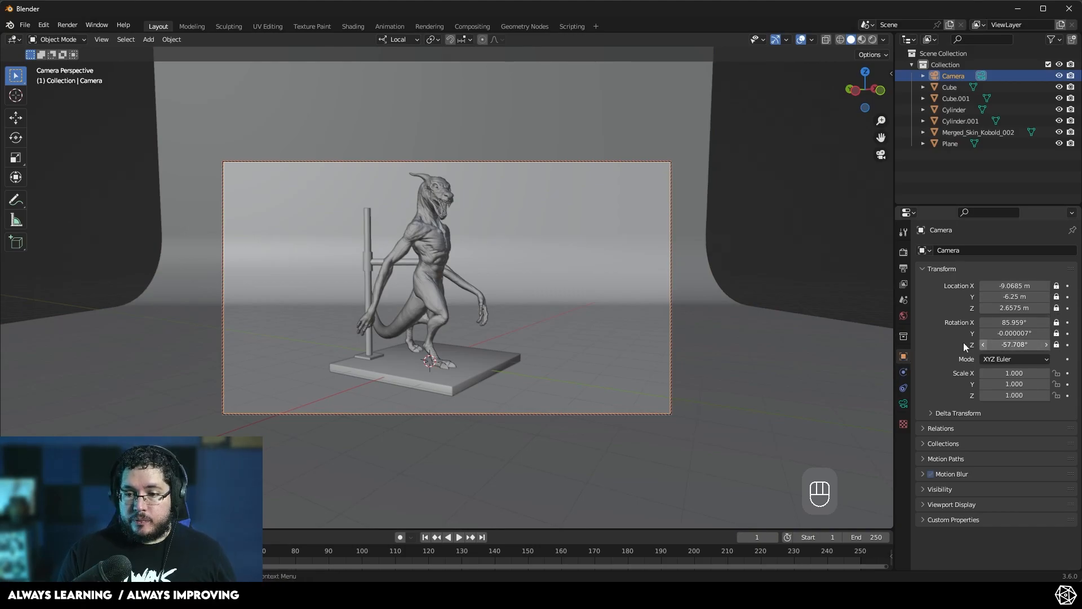
click(560, 304)
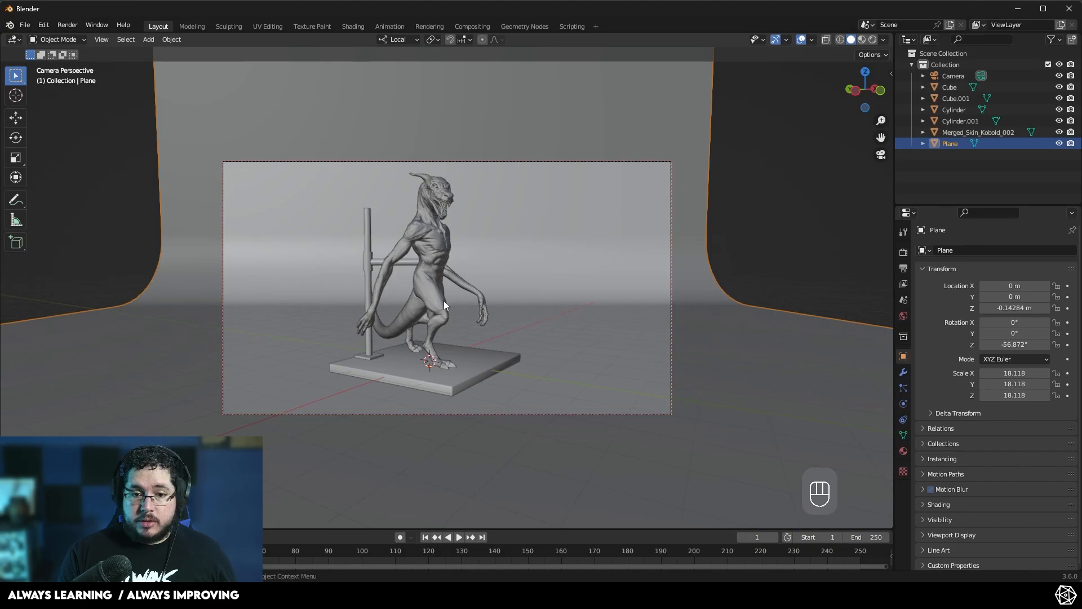
- Leave the camera view and select the horizontal bar of the kobold's stand
click(881, 155)
middle_drag(505, 322, 339, 346)
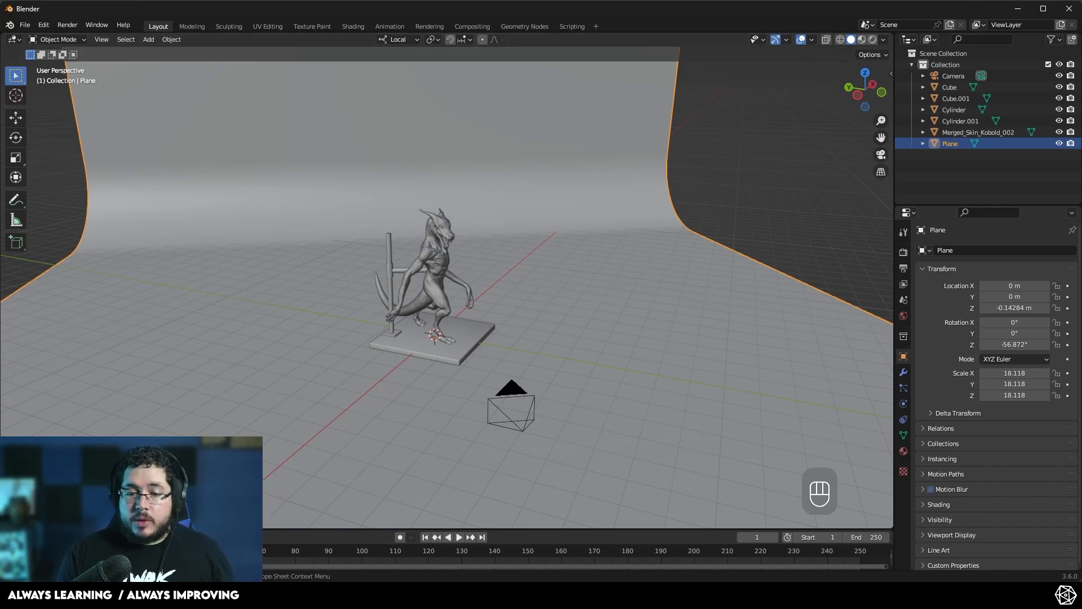
right_click(516, 595)
click(516, 594)
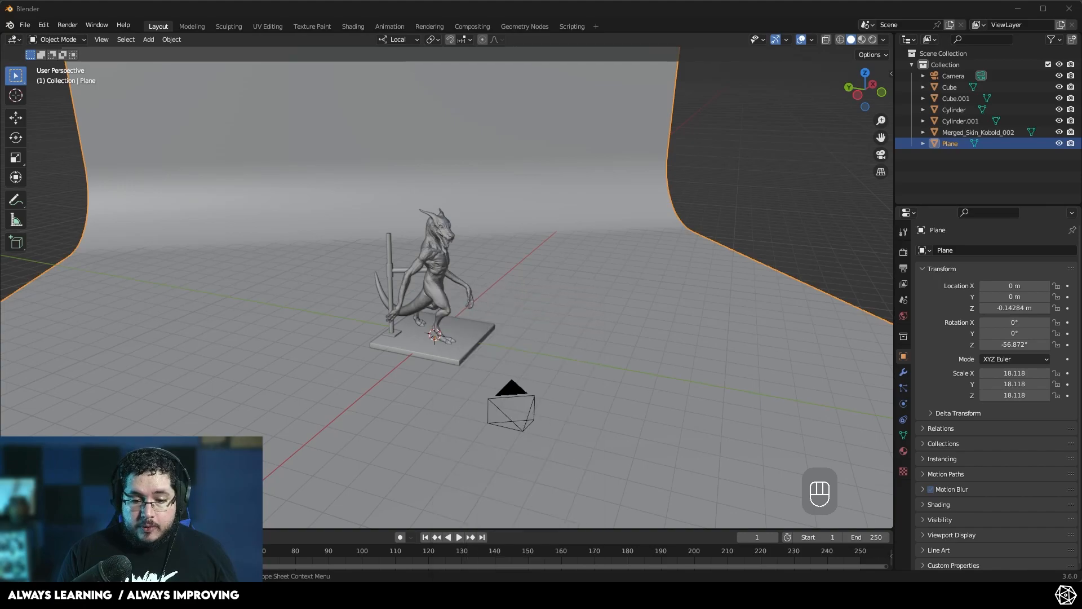
click(579, 533)
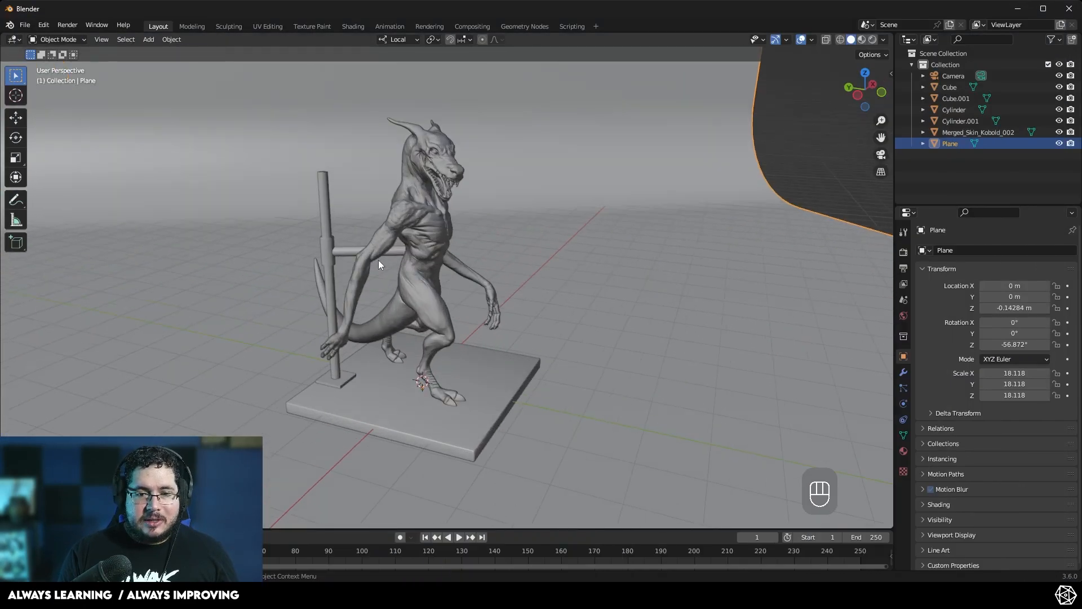
scroll(384, 285, up, 6)
click(330, 238)
middle_drag(329, 237, 251, 286)
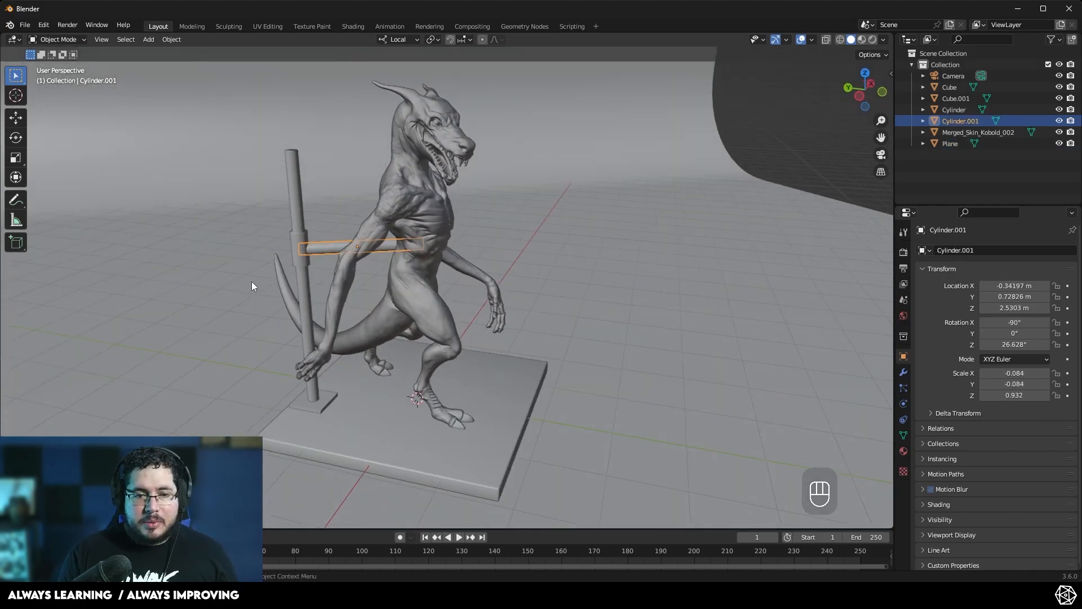
mouse_move(565, 599)
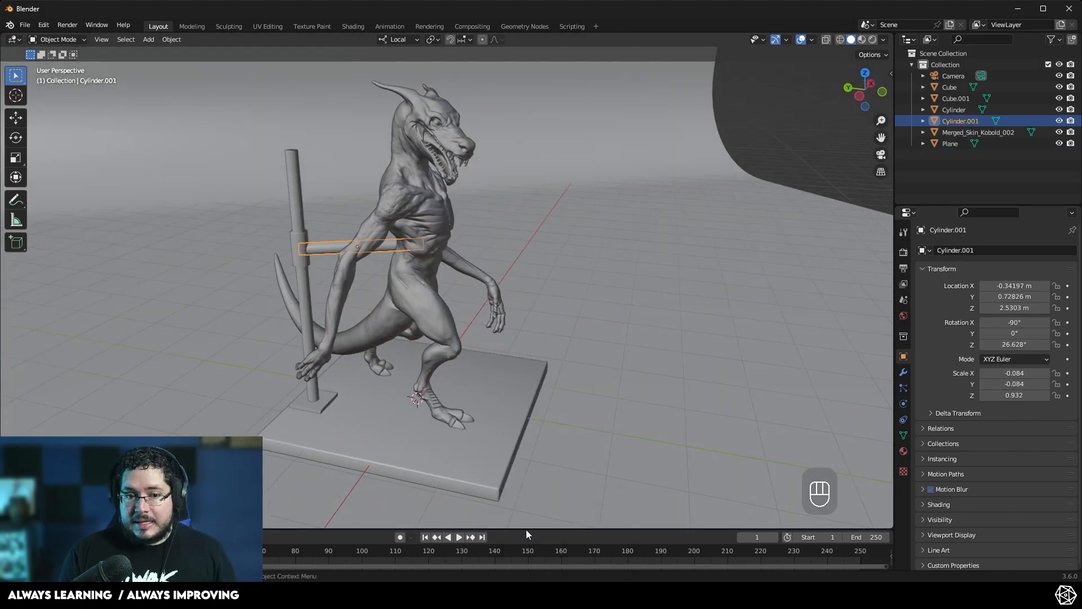
- Select the stand's pole, bar and base and set their shared material's roughness to 0.335
middle_drag(435, 269, 570, 221)
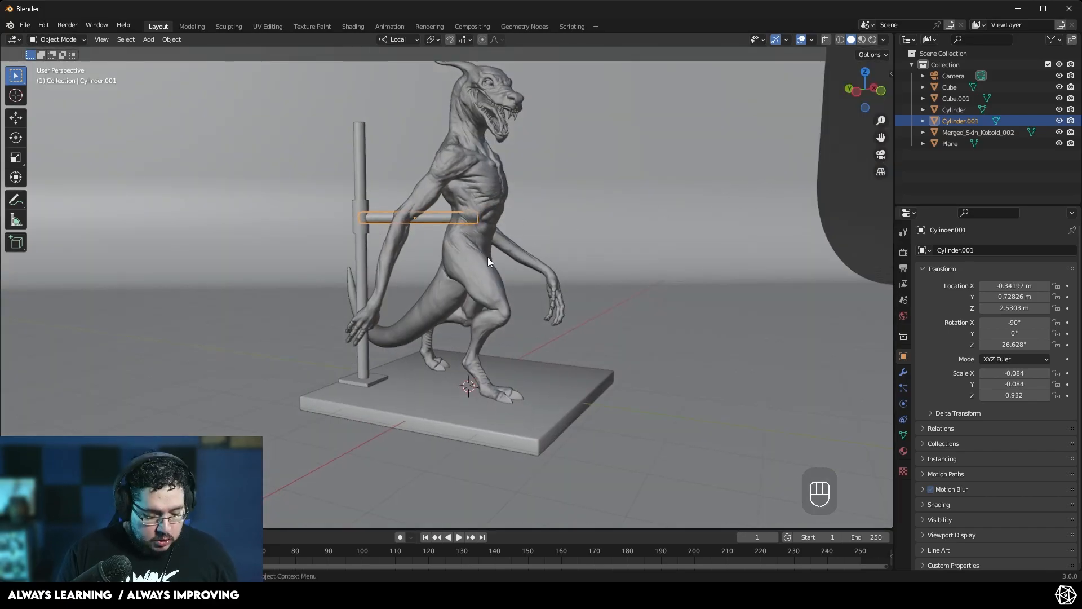
click(357, 161)
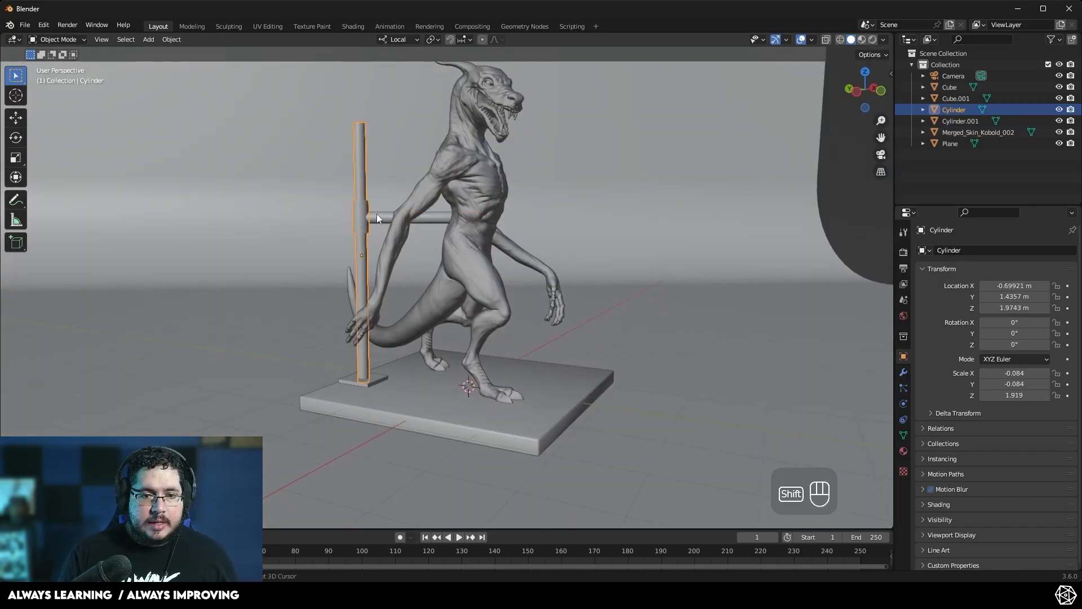
shift+click(377, 219)
shift+click(375, 380)
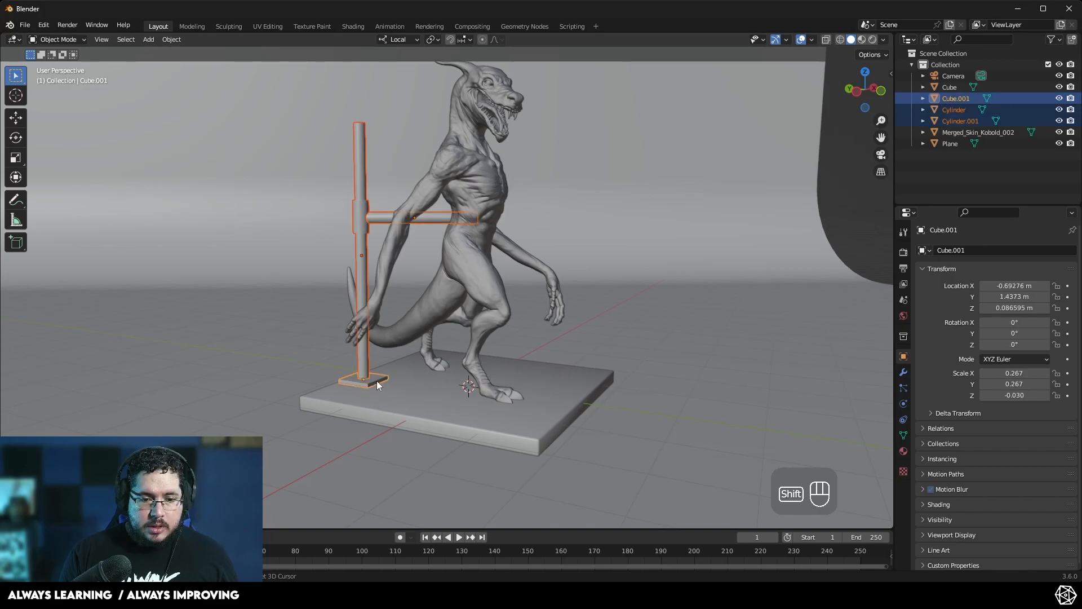
click(903, 451)
click(949, 300)
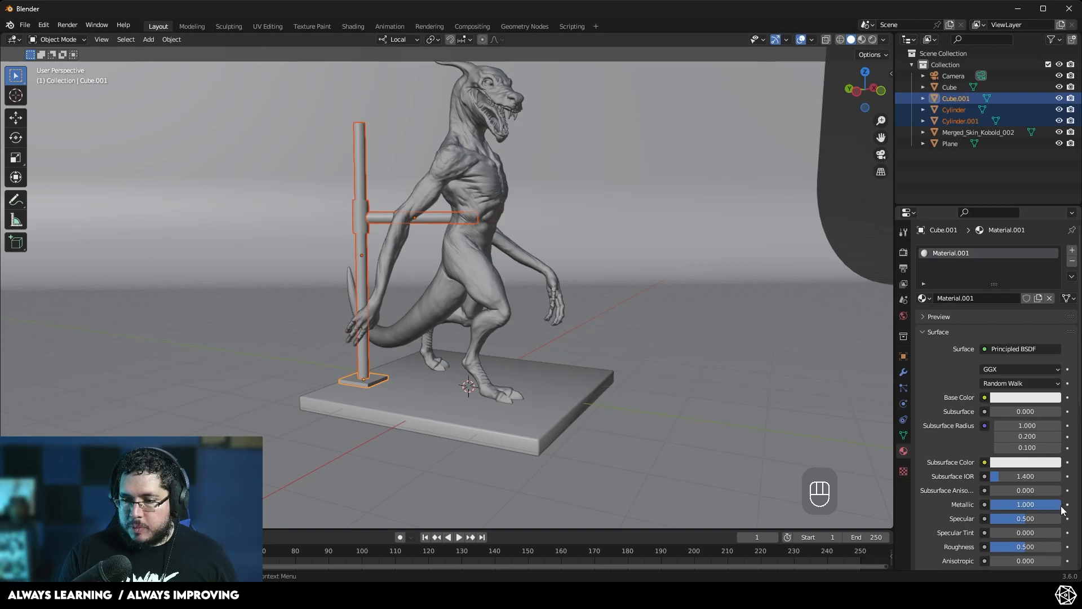
drag(1021, 547, 1010, 547)
- Darken the stand material's base colour to black
click(1020, 398)
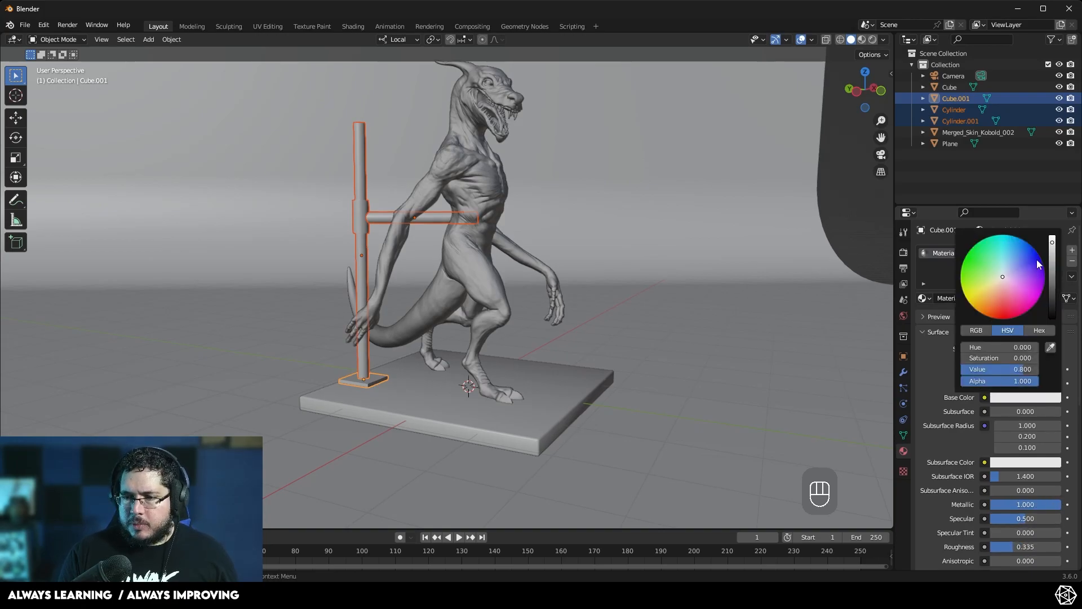
drag(1052, 246, 1052, 279)
click(830, 239)
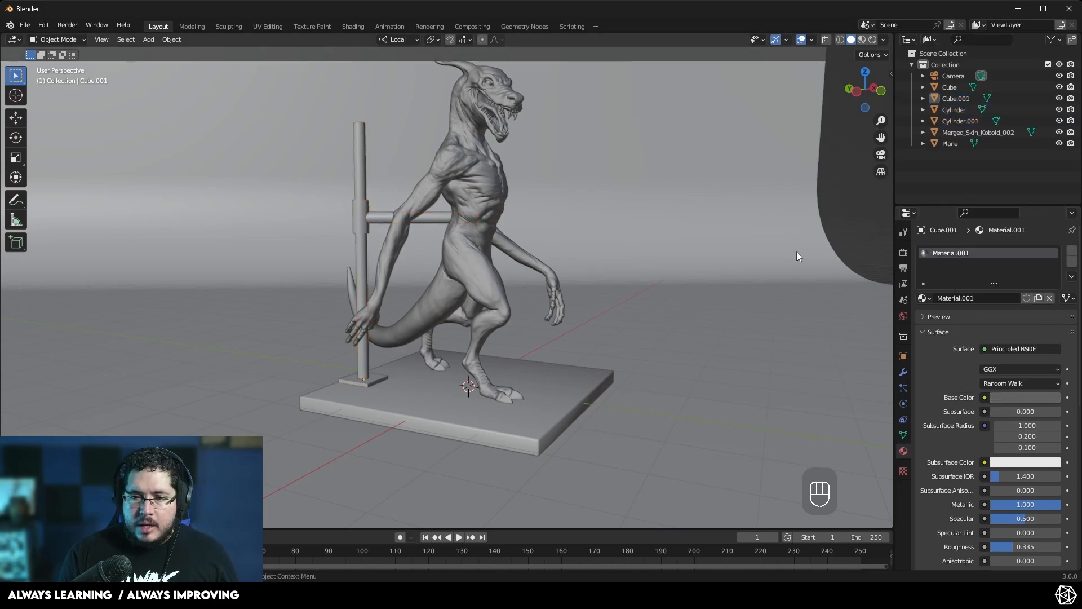
- Switch the viewport to rendered shading
key(z)
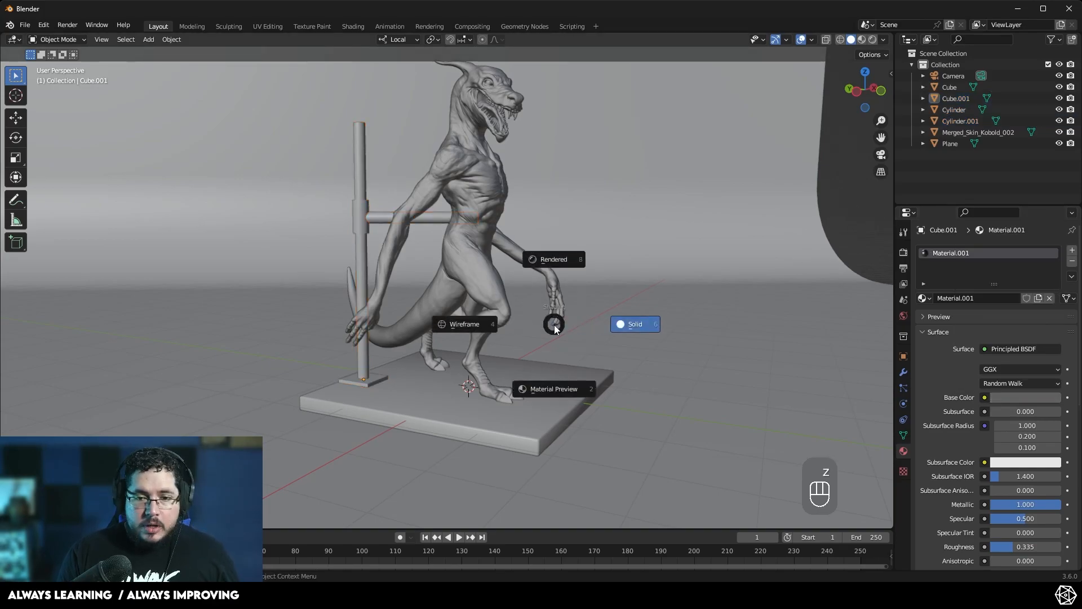
click(550, 262)
middle_drag(354, 266, 416, 285)
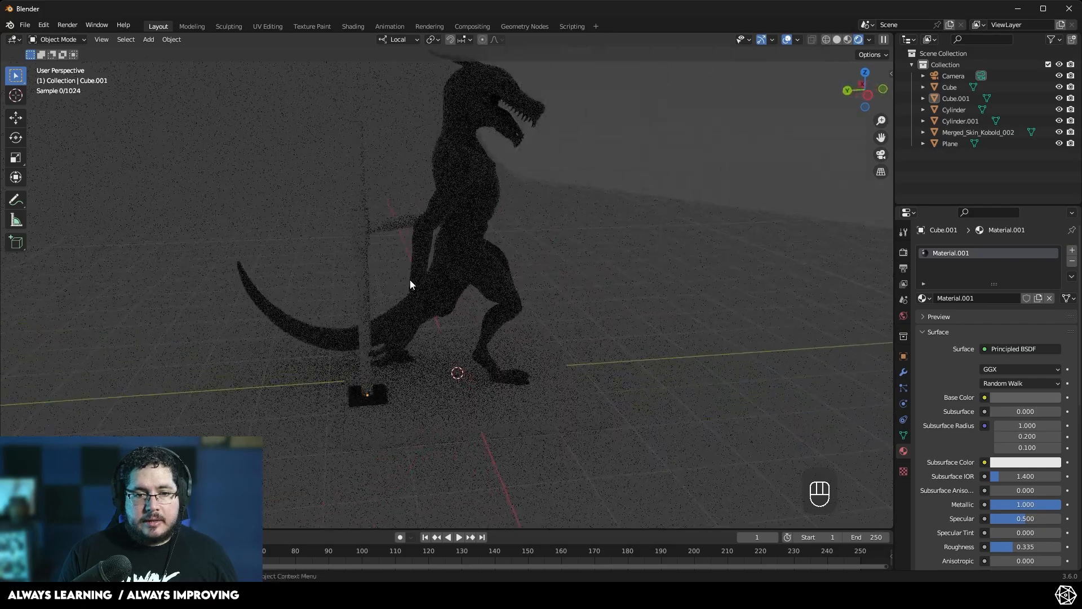
- Add a point light and move it up above the kobold
click(362, 224)
scroll(348, 245, up, 4)
shift+middle_drag(239, 171, 299, 202)
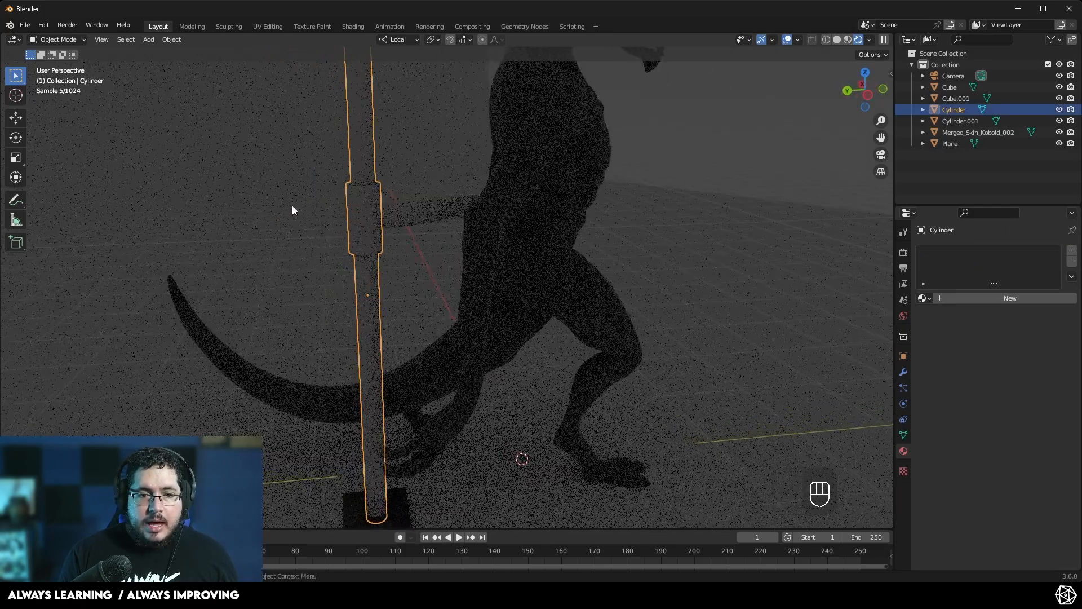
scroll(547, 296, down, 5)
middle_drag(521, 321, 451, 364)
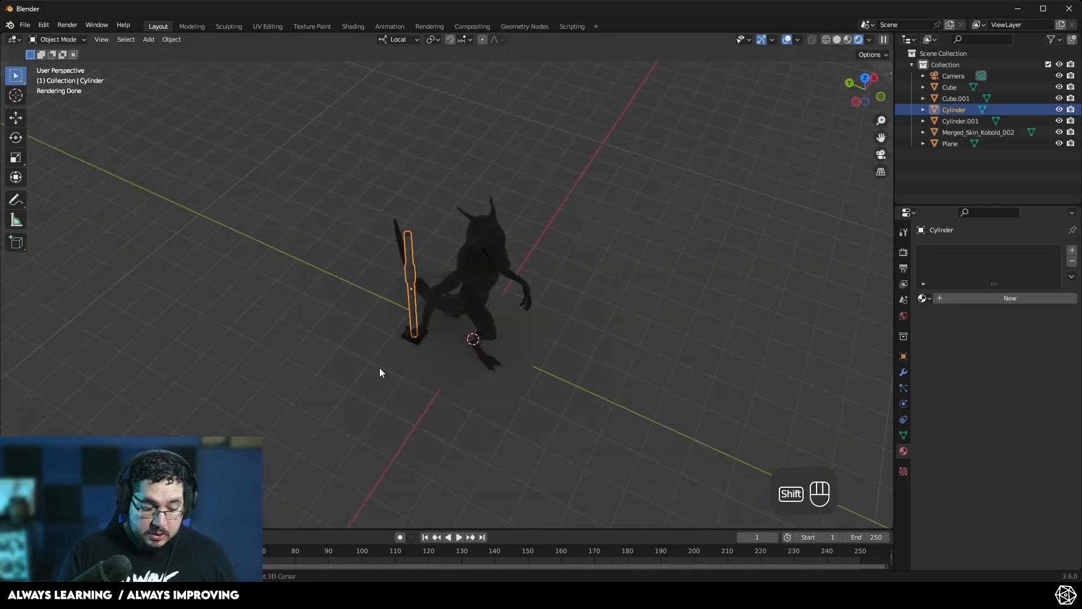
key(shift+a)
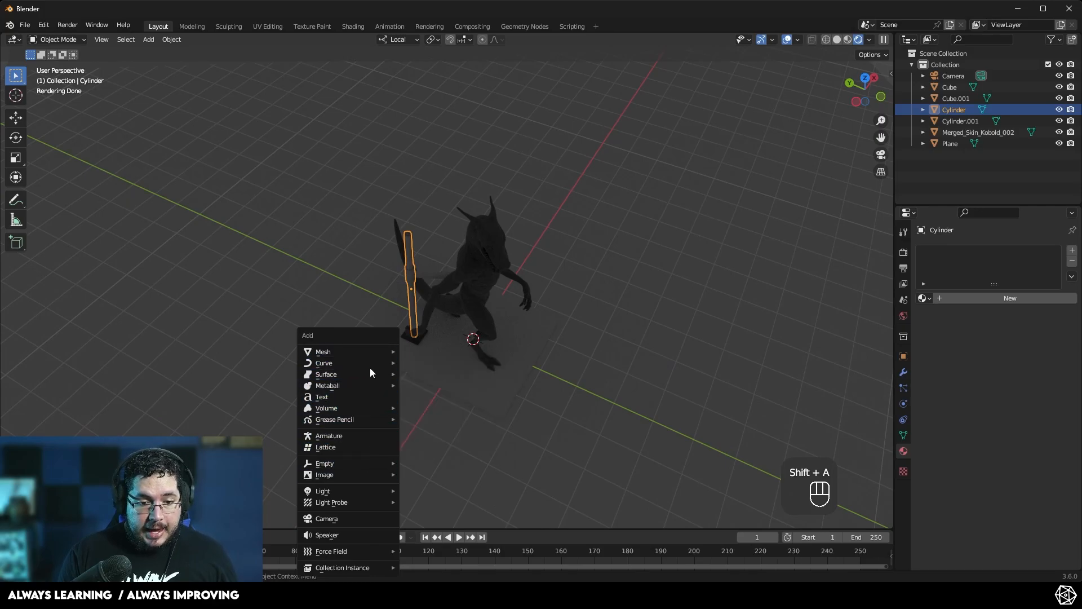
mouse_move(366, 490)
click(427, 491)
middle_drag(427, 493, 380, 337)
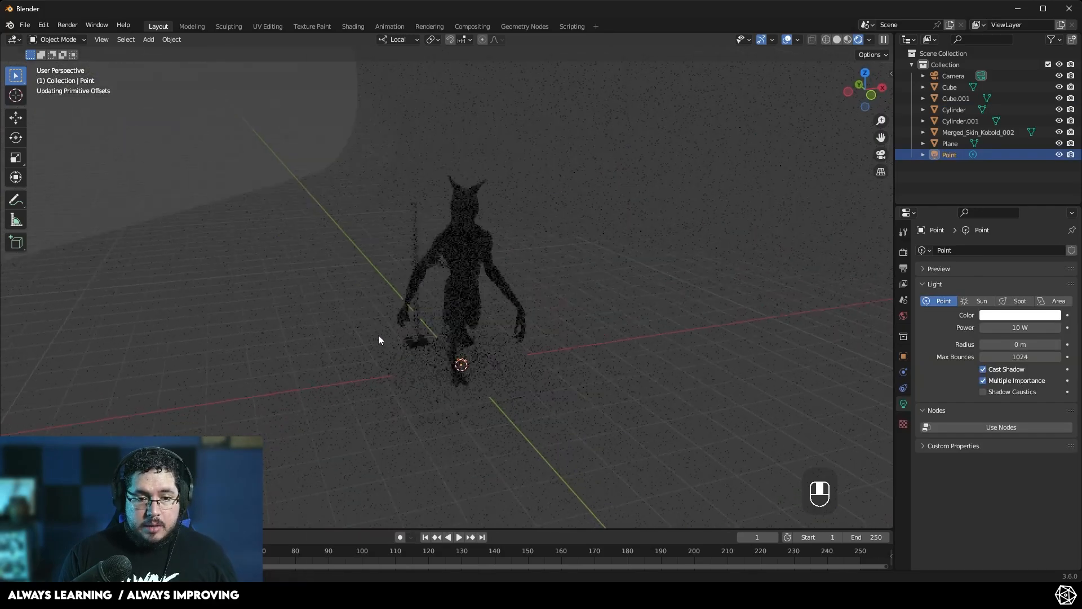
key(g)
click(279, 172)
- Assign Material.001 to the stand's vertical pole
scroll(432, 232, up, 6)
middle_drag(338, 198, 445, 209)
scroll(397, 232, down, 2)
shift+middle_drag(431, 361, 305, 366)
scroll(367, 316, down, 1)
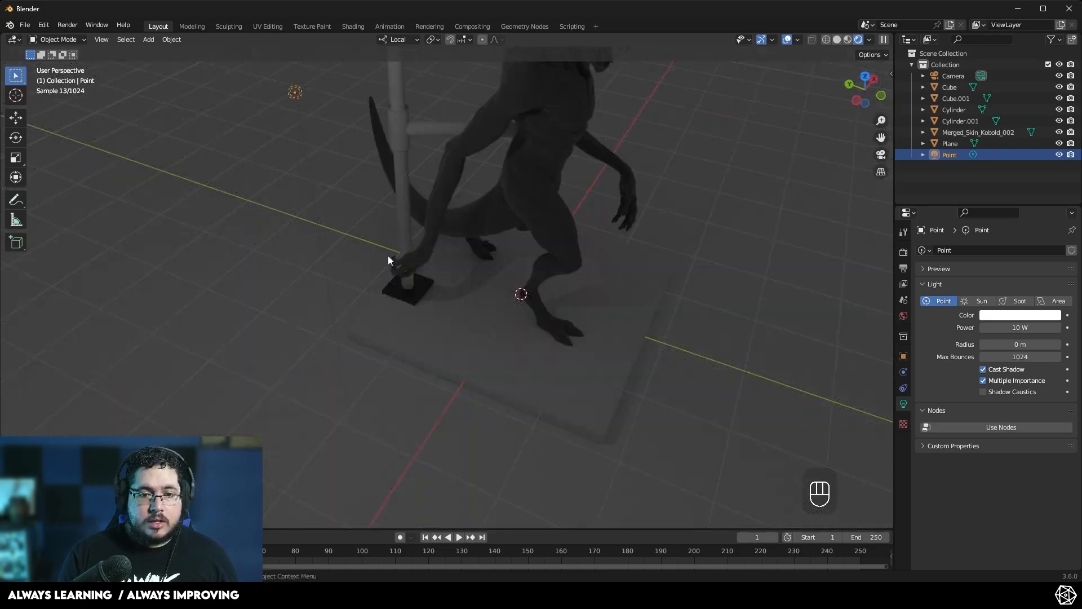
click(406, 295)
click(505, 226)
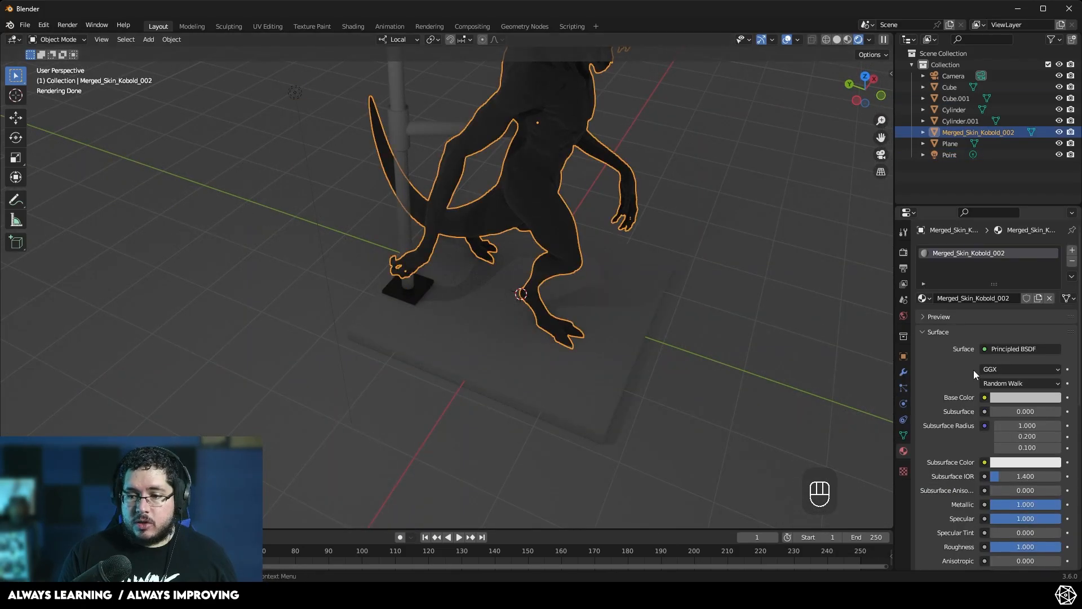
click(412, 124)
click(924, 298)
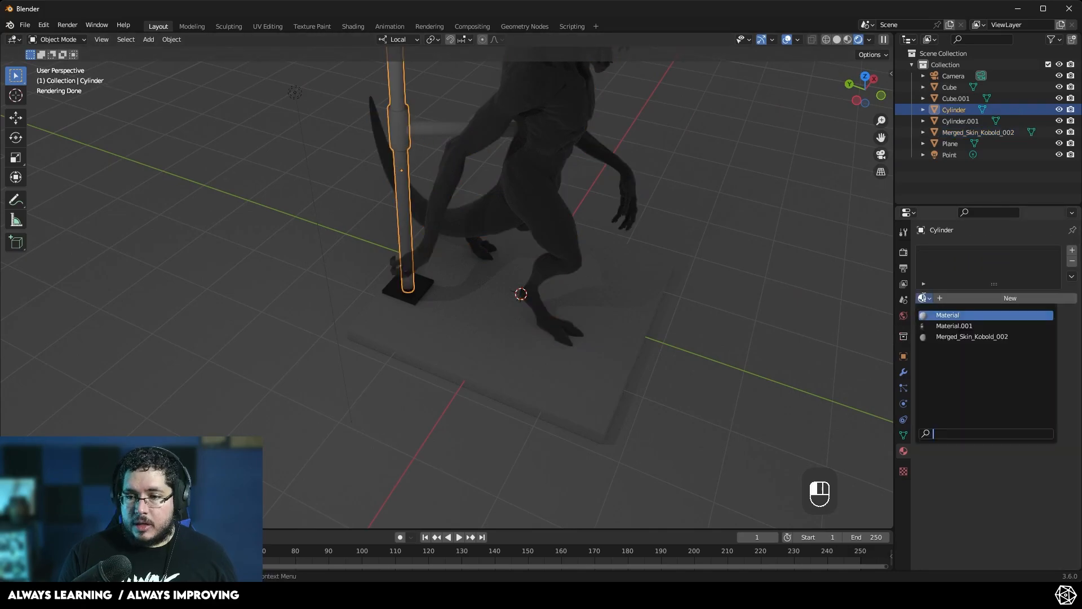
click(958, 336)
click(924, 298)
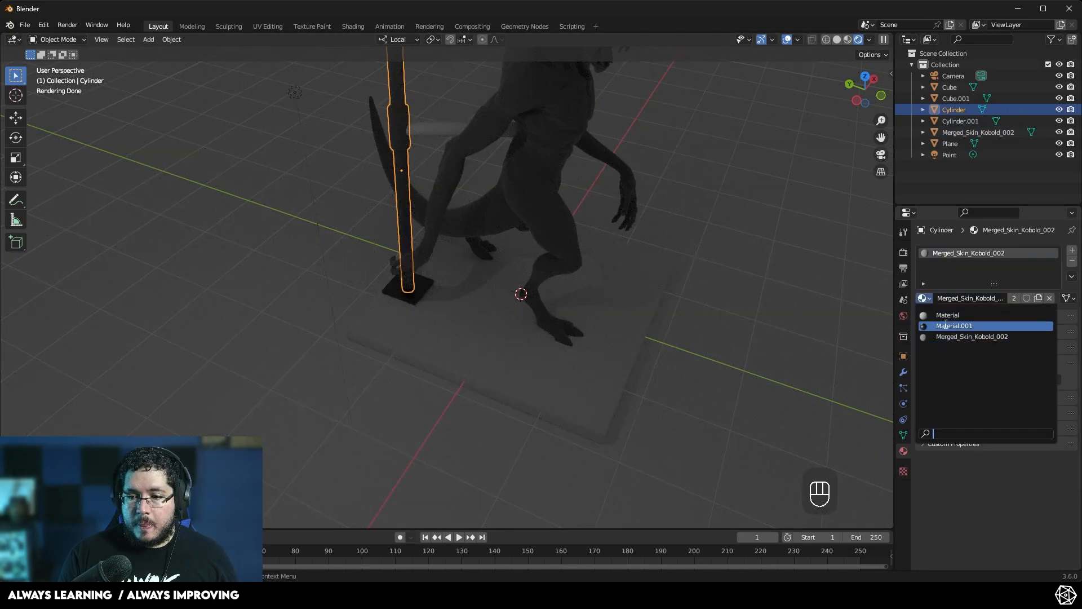
click(952, 323)
- Assign Material.001 to the stand's horizontal bar as well
click(445, 134)
middle_drag(444, 134, 713, 355)
click(925, 298)
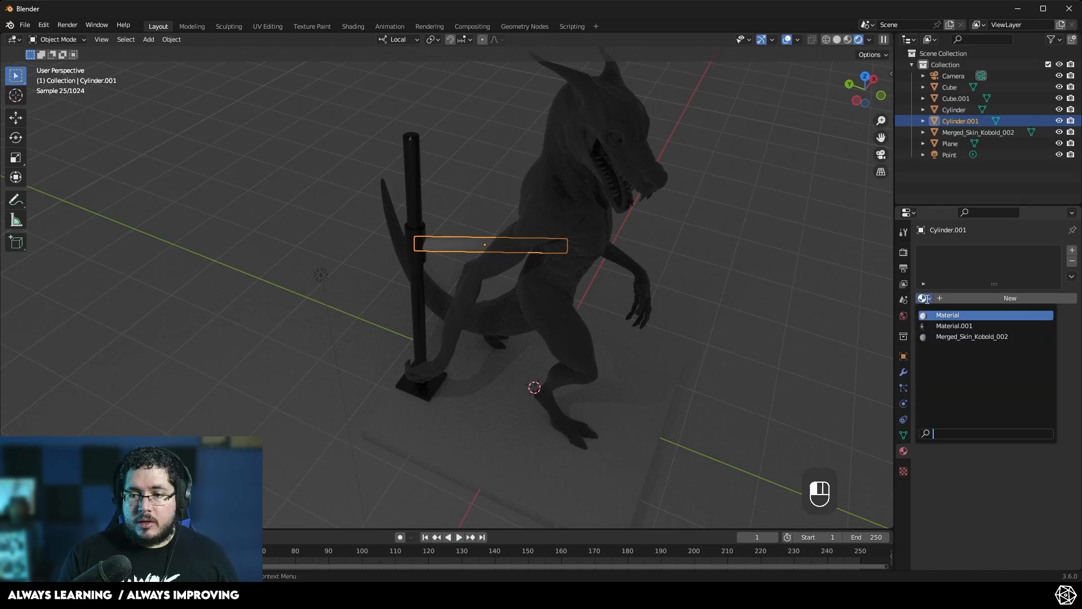
click(953, 323)
scroll(488, 345, up, 3)
shift+middle_drag(469, 267, 488, 356)
scroll(483, 307, down, 4)
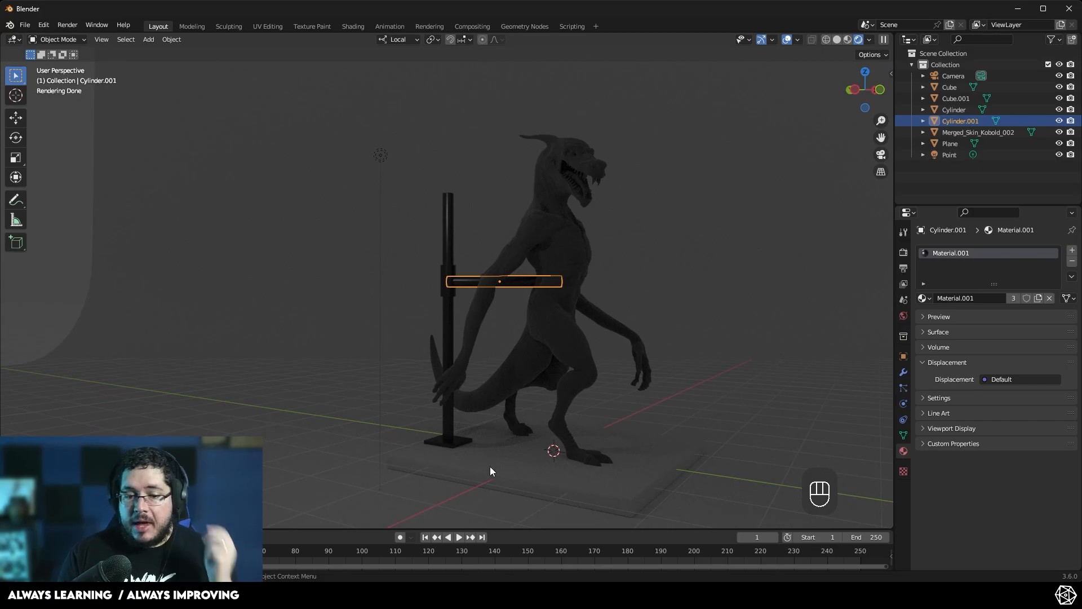
- Switch to the web browser, search for HDRI and open the Poly Haven HDRIs library
mouse_move(517, 595)
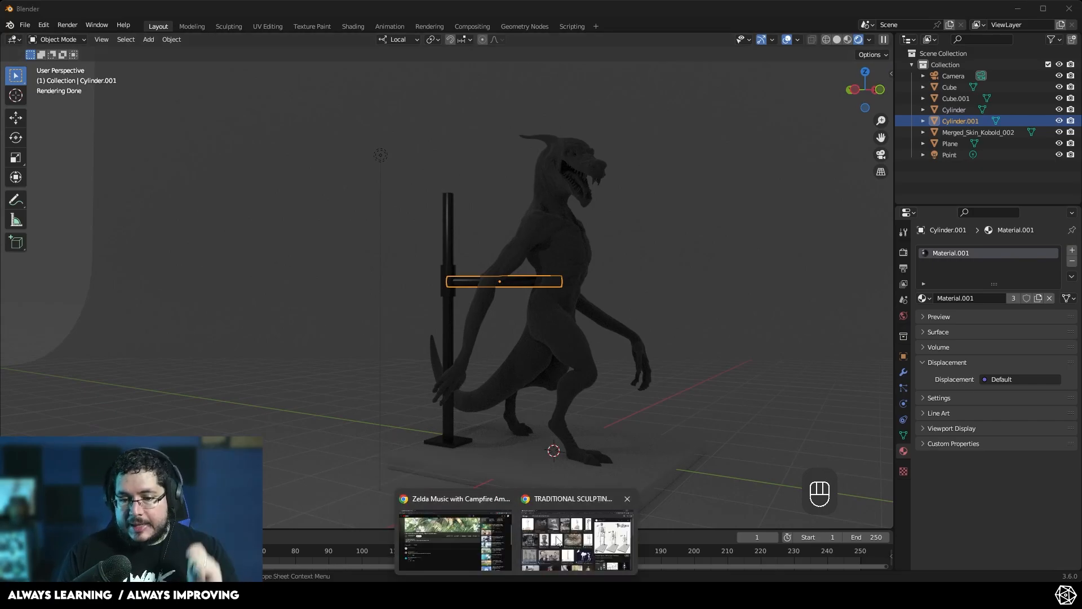
click(576, 538)
click(287, 32)
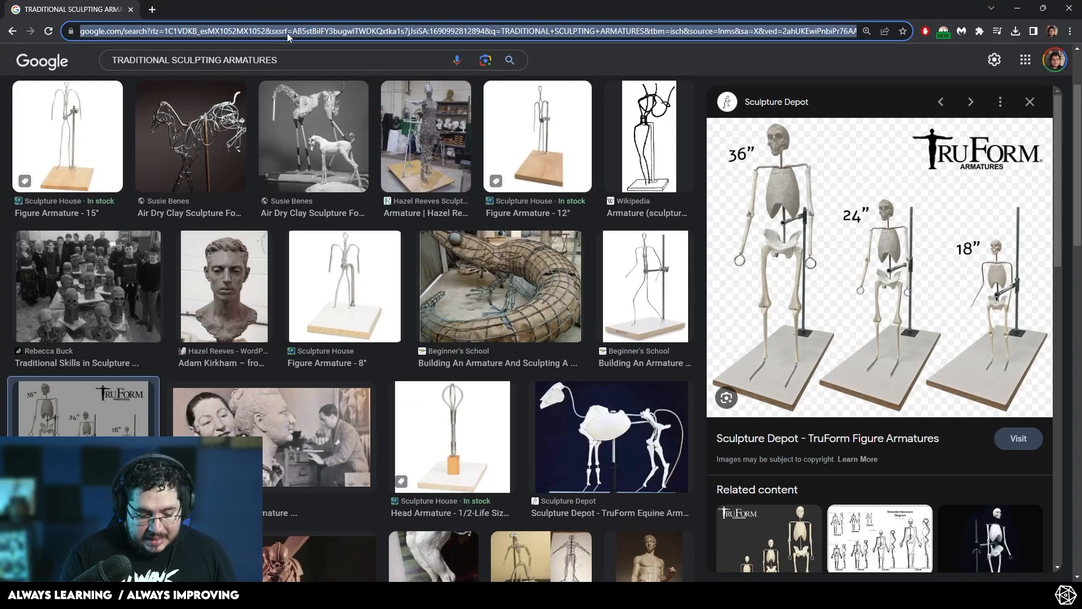
text(HDRI)
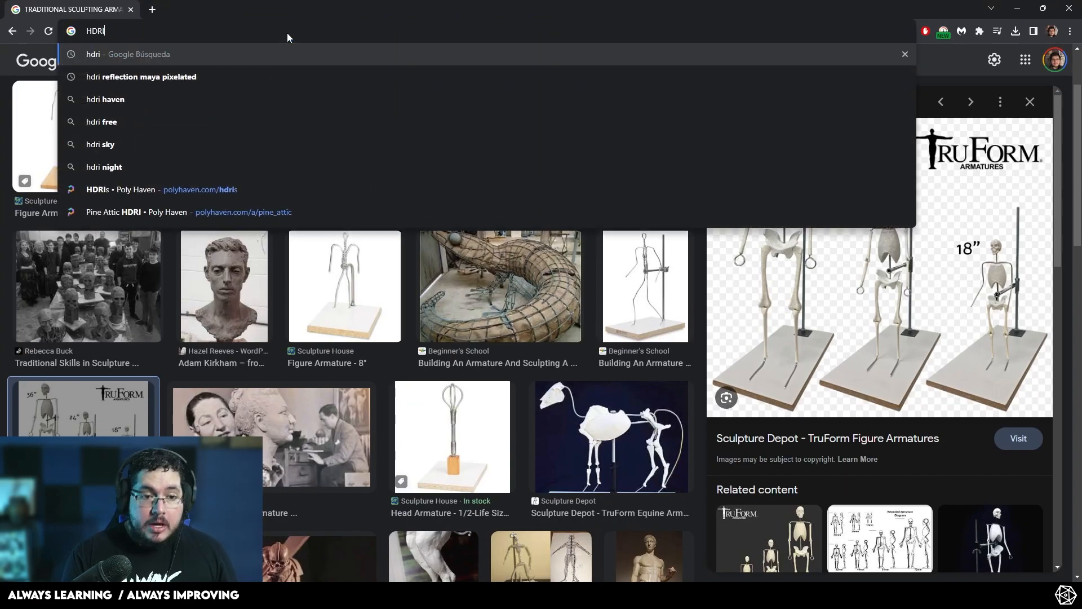
click(222, 209)
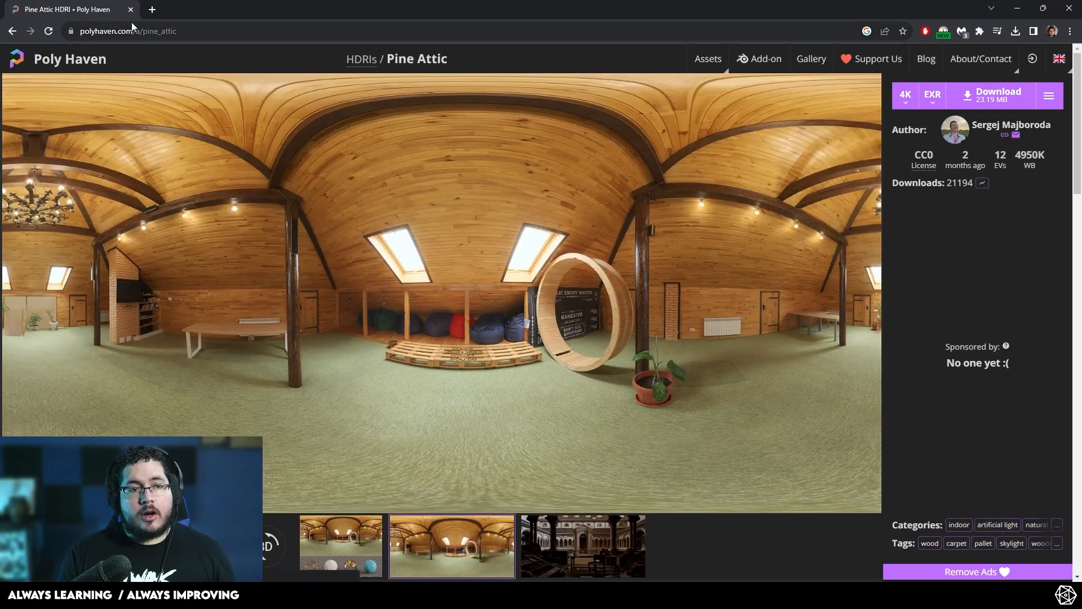
click(97, 63)
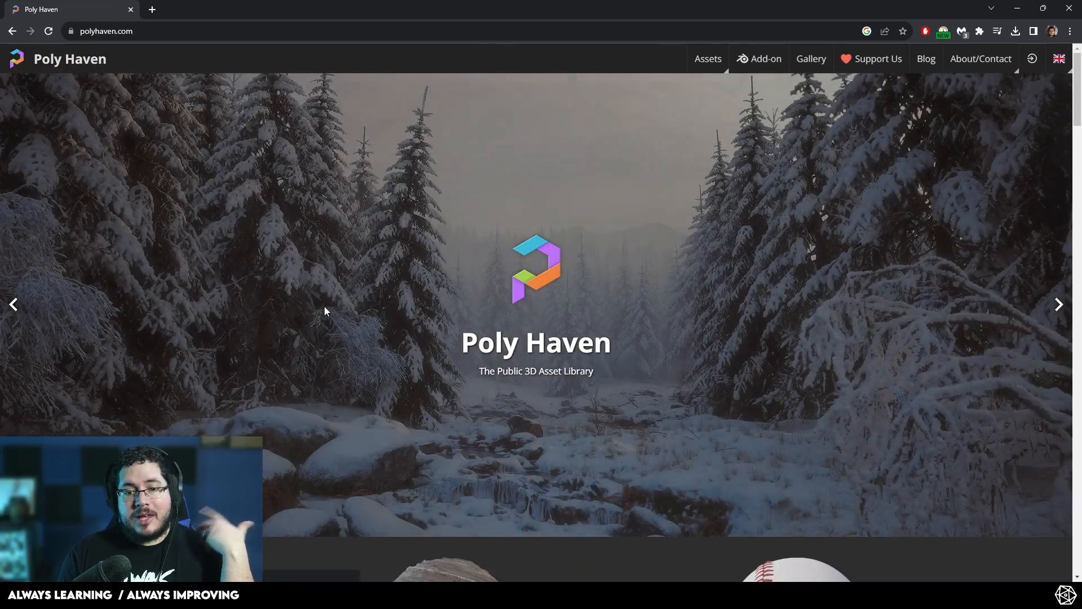
scroll(285, 273, down, 5)
click(134, 342)
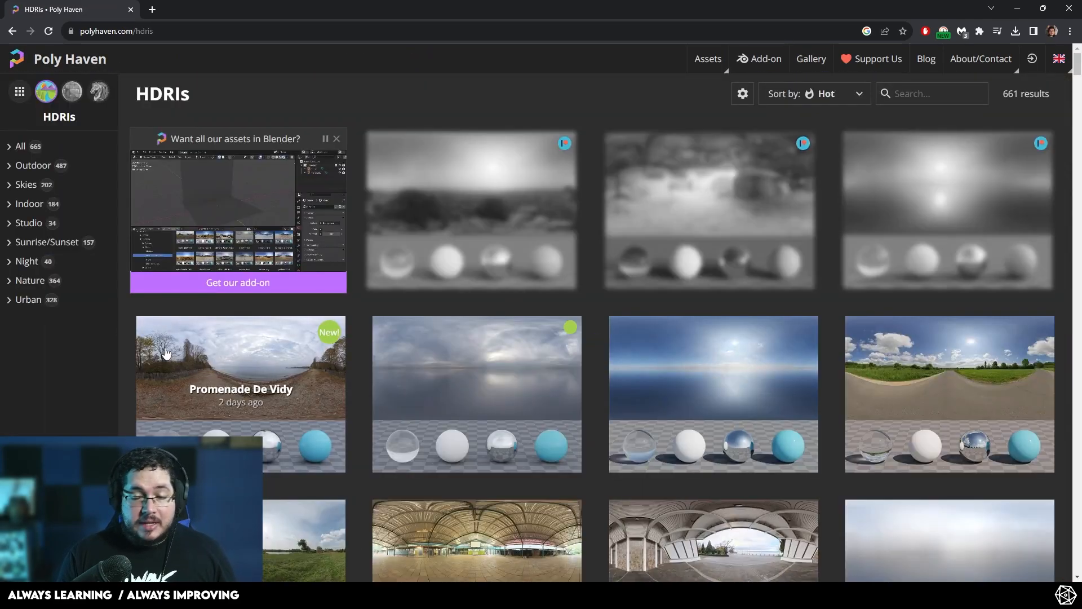
- Open the Brown Photostudio 02 HDRI and download it as a 4K EXR
scroll(228, 234, down, 3)
scroll(676, 245, down, 10)
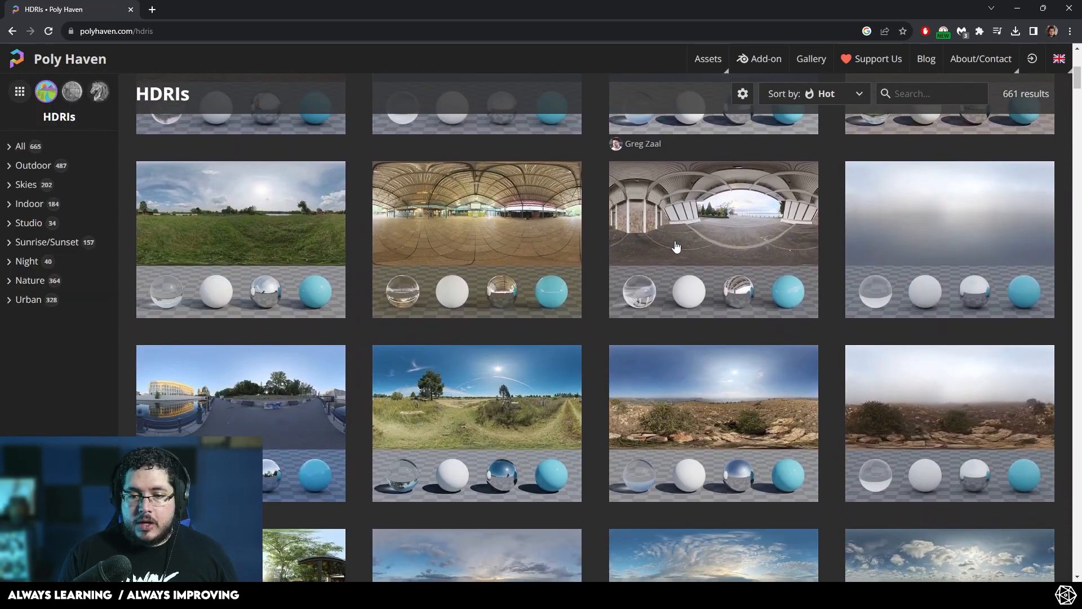
scroll(677, 247, down, 4)
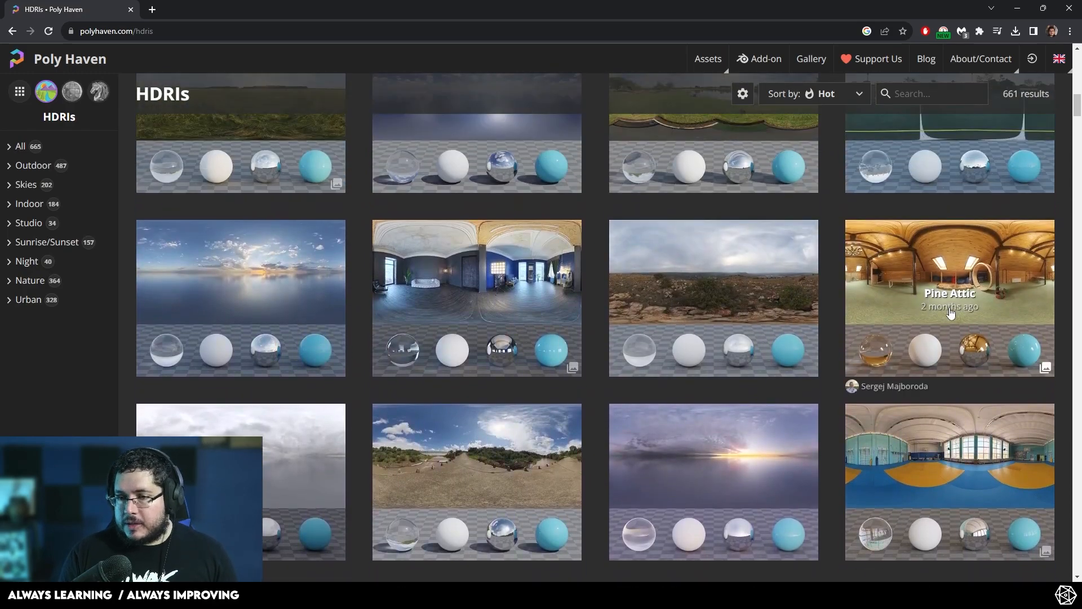
scroll(950, 311, down, 4)
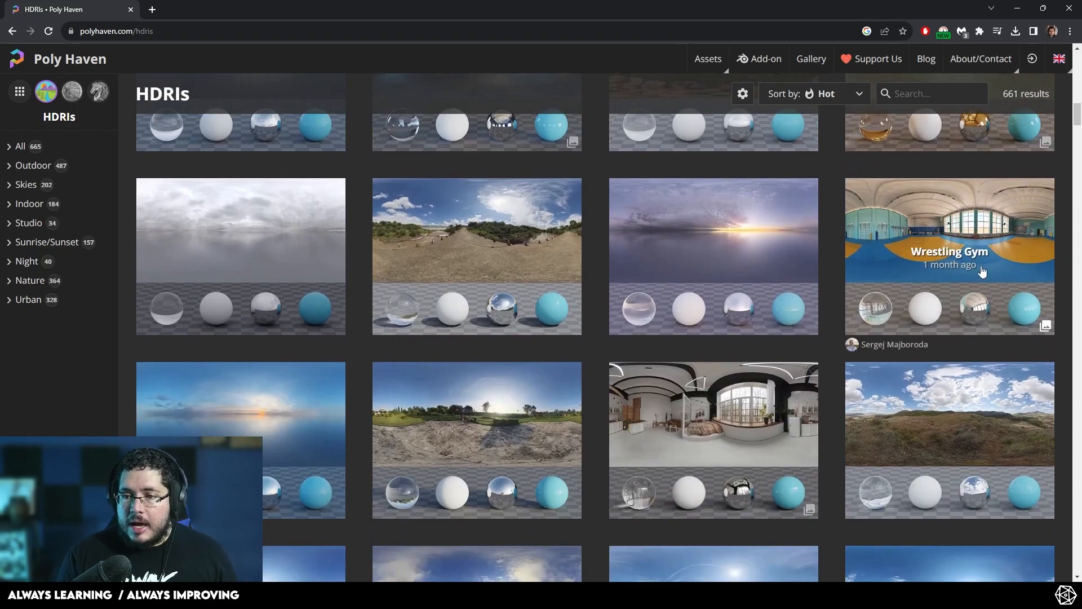
scroll(733, 334, down, 2)
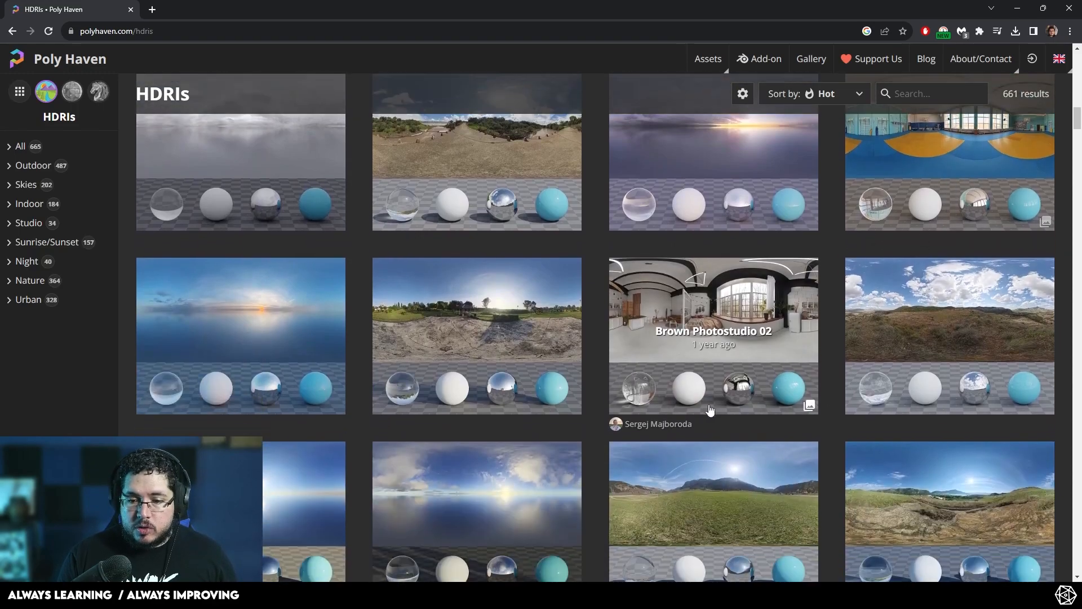
click(726, 327)
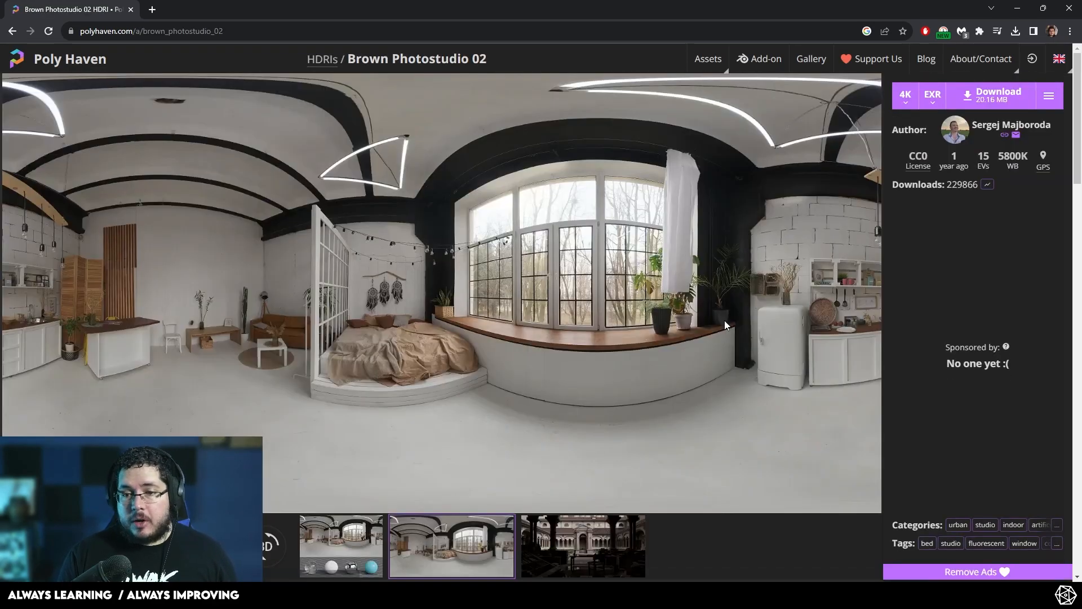
click(953, 99)
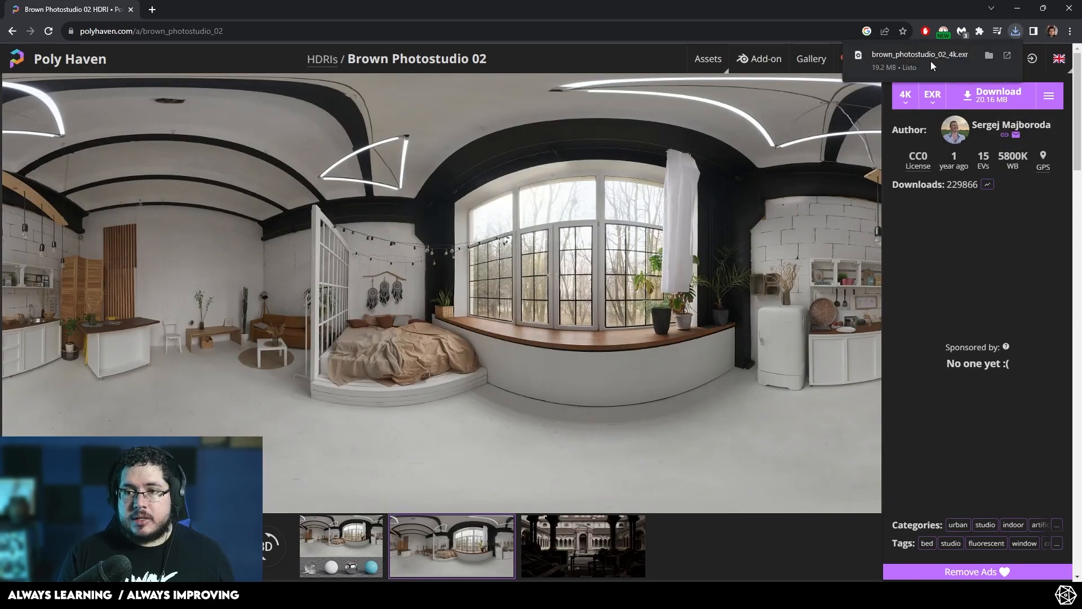
- Return to Blender and delete the point light
click(1019, 9)
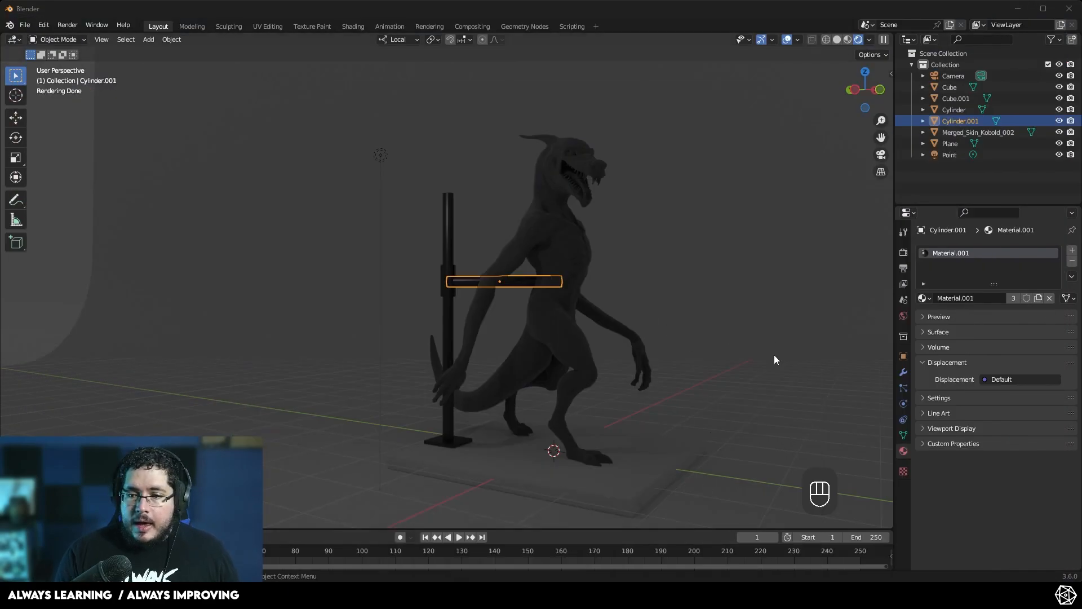
click(381, 154)
key(Delete)
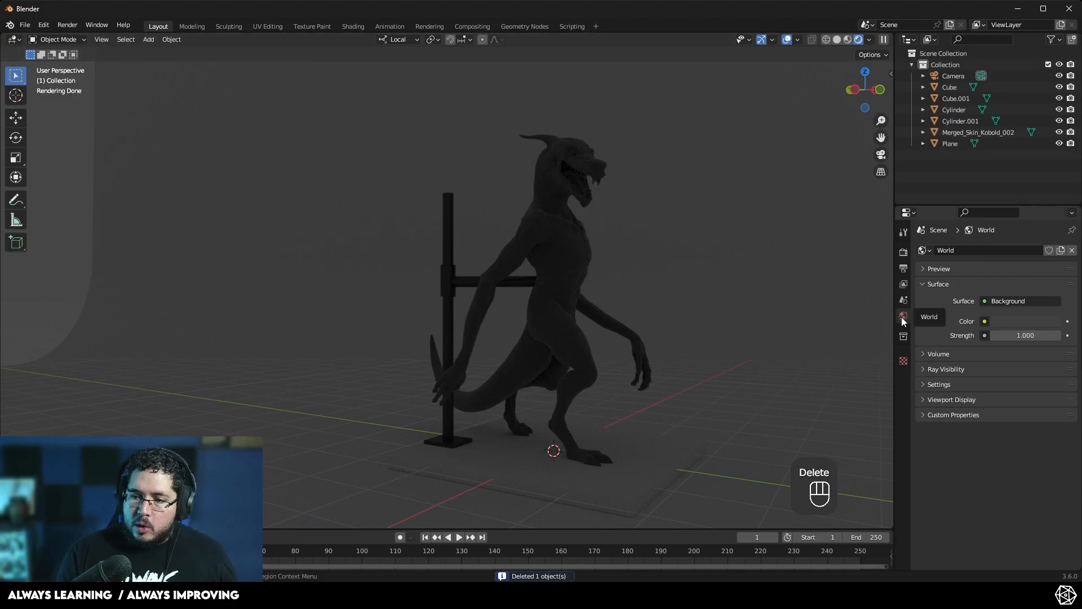
- Set the world color to an Environment Texture and load brown_photostudio_02_4k.exr from Downloads
click(985, 322)
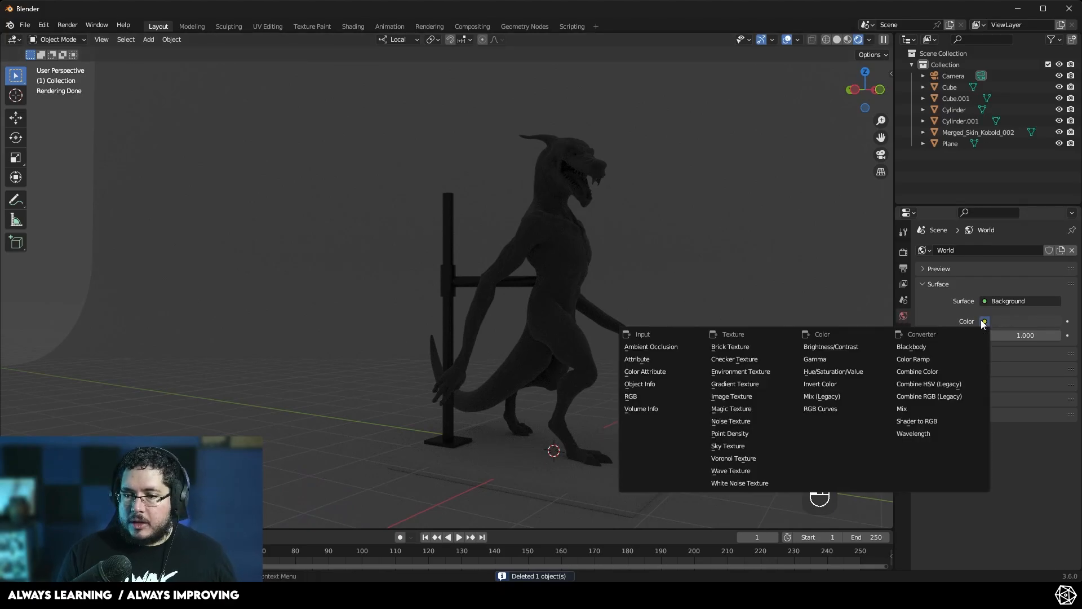
click(740, 372)
click(1028, 335)
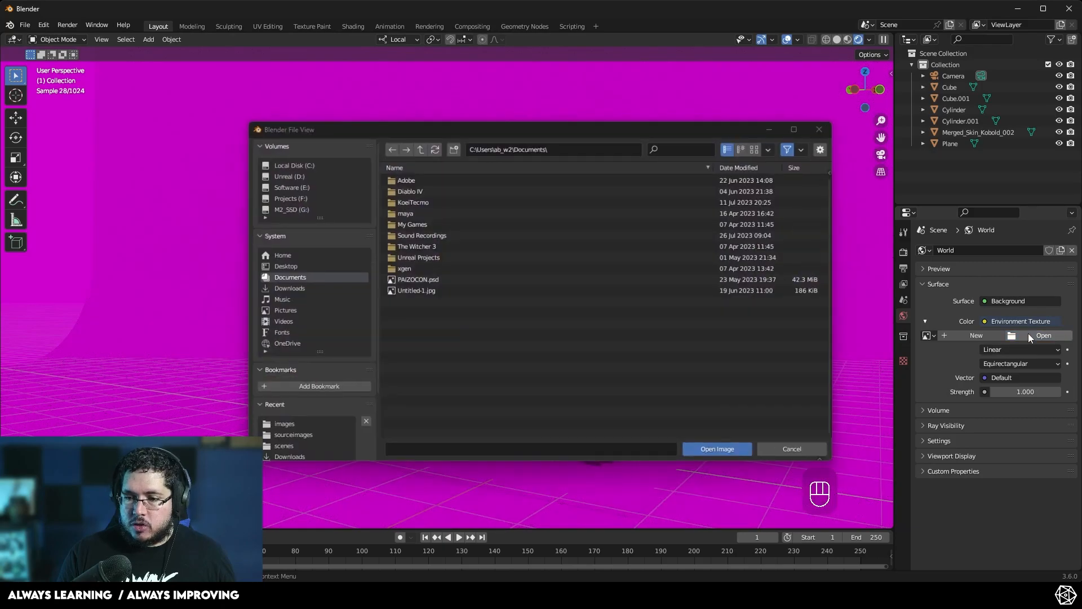
scroll(283, 443, down, 3)
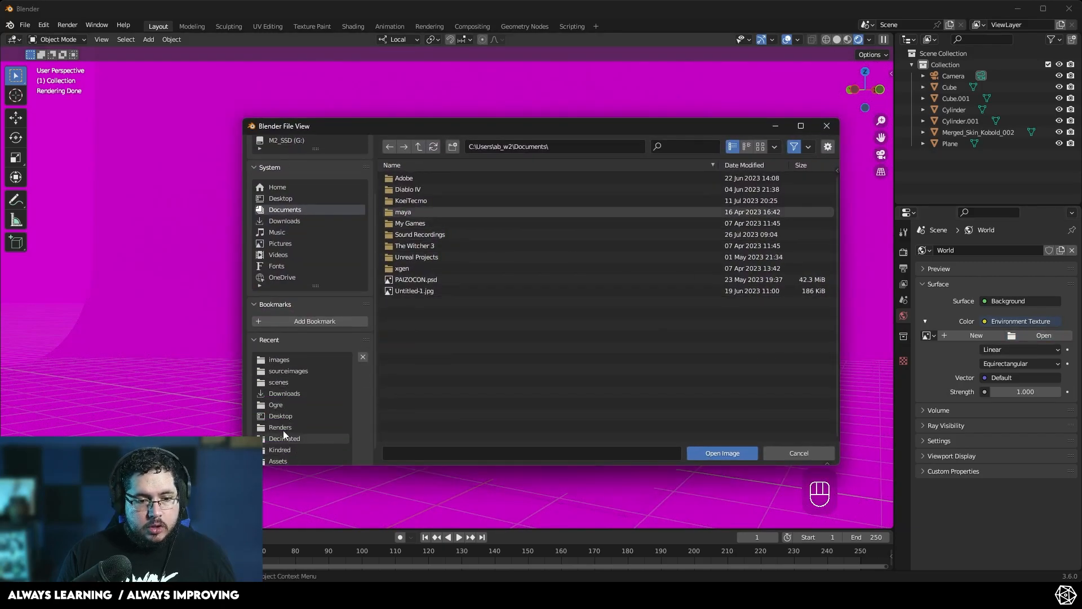
click(286, 394)
click(734, 166)
click(428, 304)
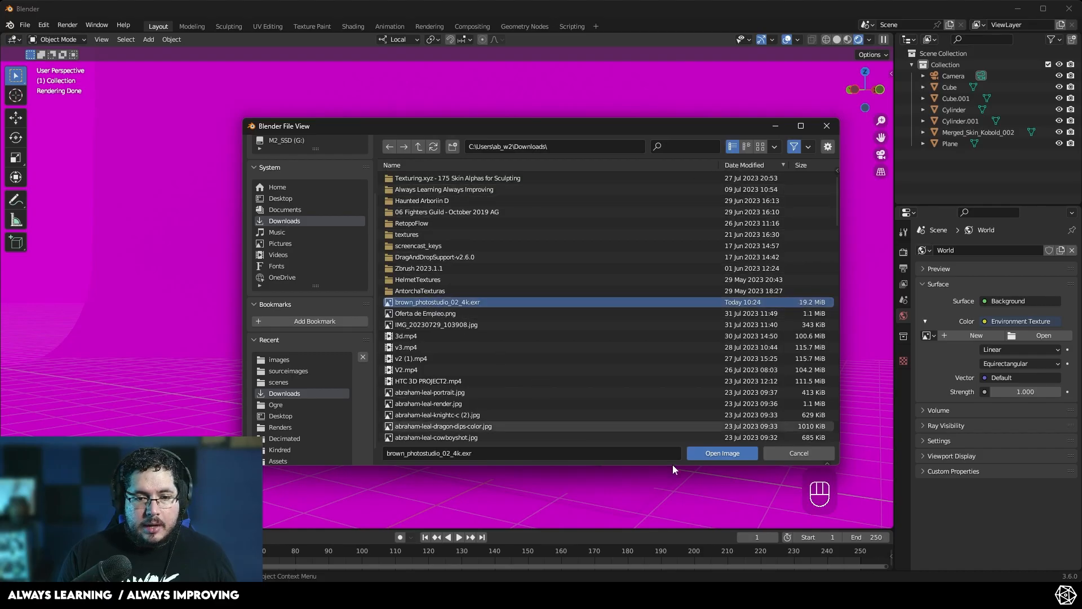
click(705, 454)
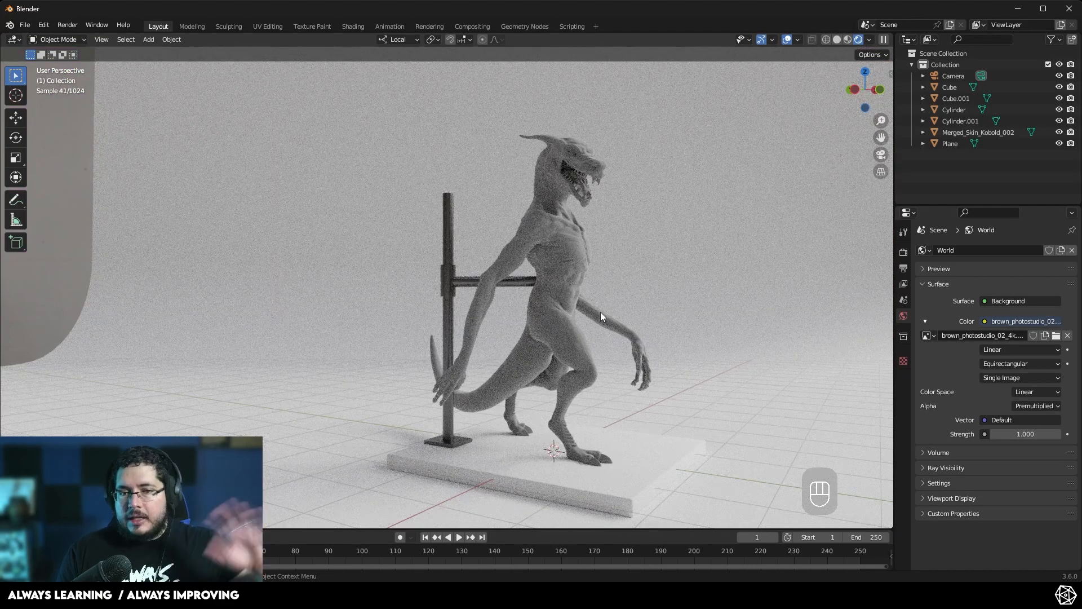
- Orbit and zoom around the scene to examine the HDRI lighting and background
middle_drag(647, 332, 500, 331)
scroll(501, 331, up, 4)
middle_drag(623, 311, 600, 301)
scroll(555, 302, down, 6)
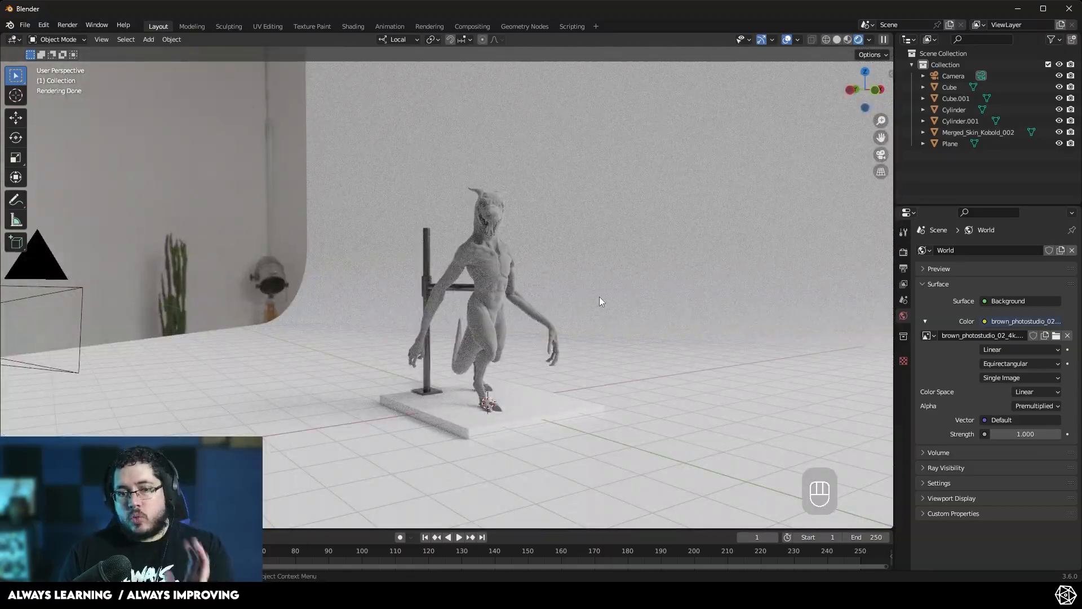
scroll(600, 296, down, 6)
middle_drag(600, 296, 616, 370)
scroll(606, 339, up, 6)
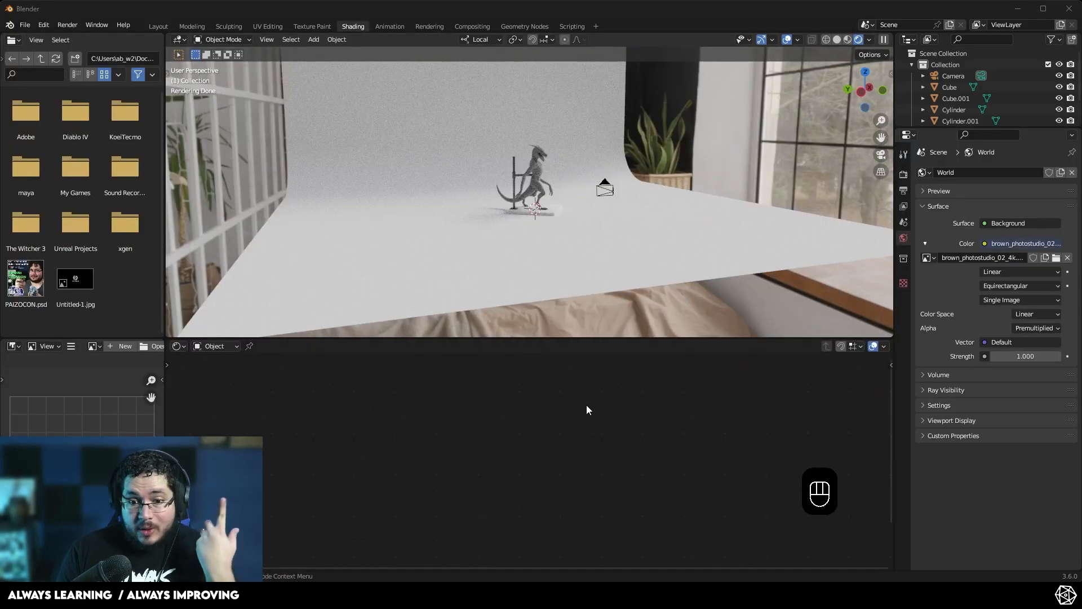
middle_drag(626, 282, 617, 229)
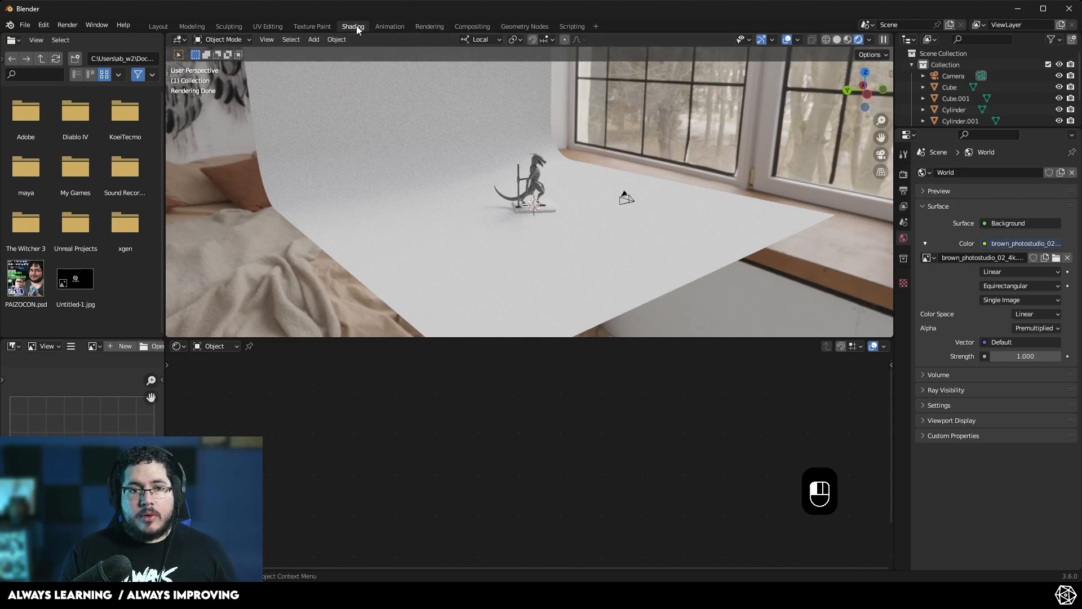
- Switch the shader editor to show the World node tree and frame the HDRI nodes
click(235, 346)
click(227, 373)
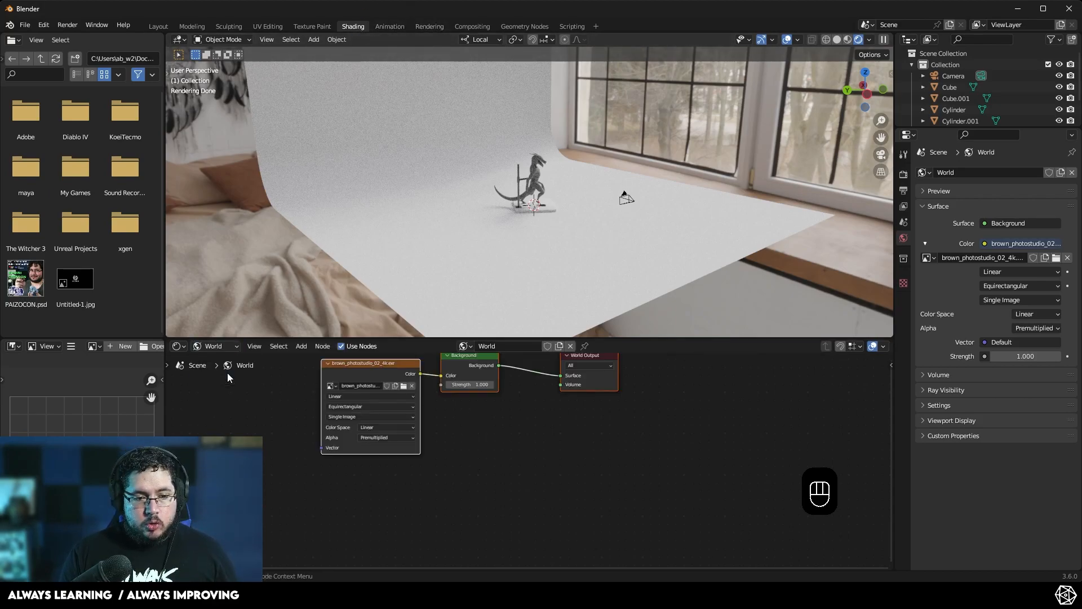
scroll(567, 475, up, 3)
scroll(569, 475, up, 1)
drag(385, 422, 386, 397)
click(410, 377)
click(573, 403)
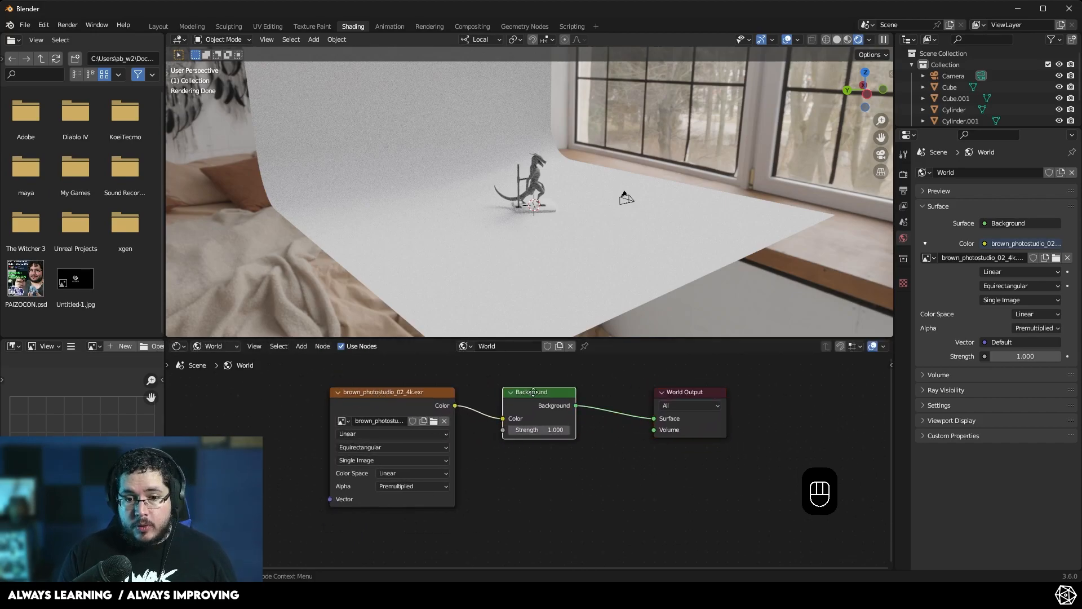
drag(574, 403, 583, 409)
middle_drag(555, 493, 723, 484)
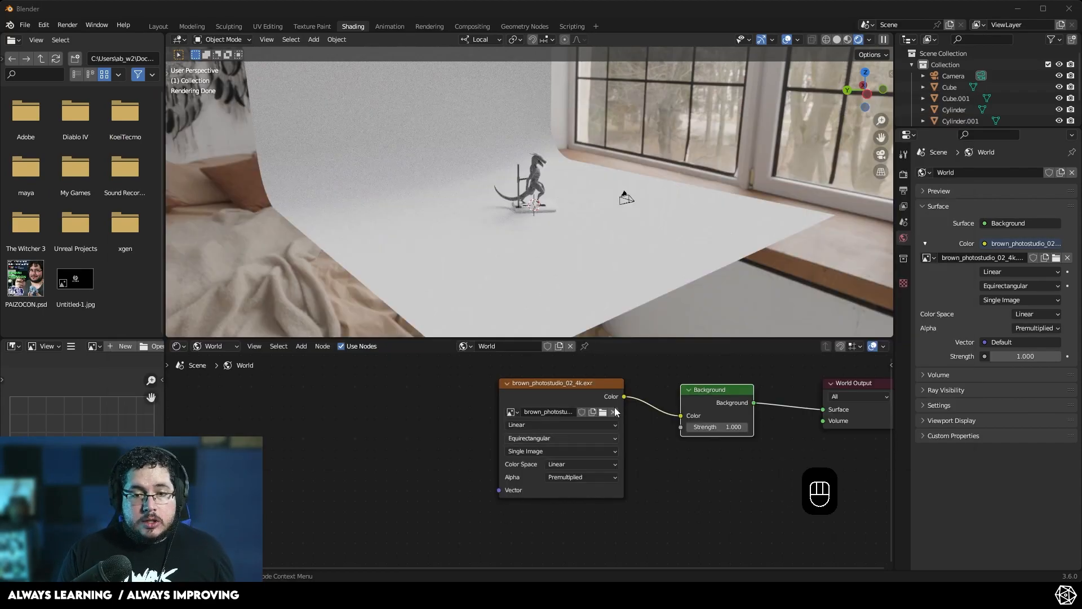
- Compare with the reference world node setup shown in the browser
key(alt+Tab)
click(775, 259)
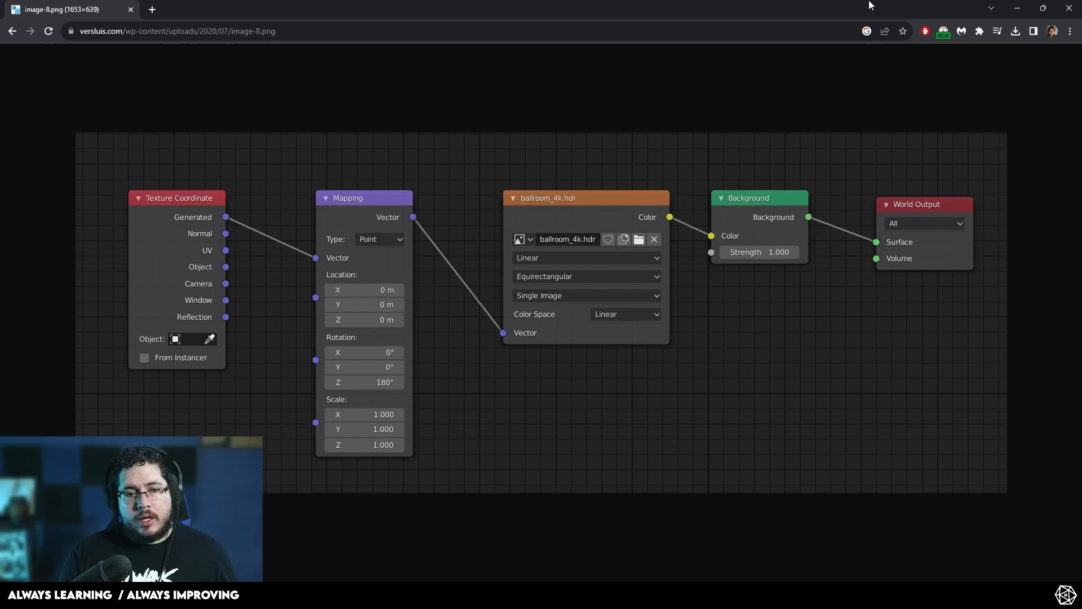
key(alt+Tab)
- Add a Texture Coordinate node to the world node tree
middle_drag(333, 464, 372, 435)
key(shift+a)
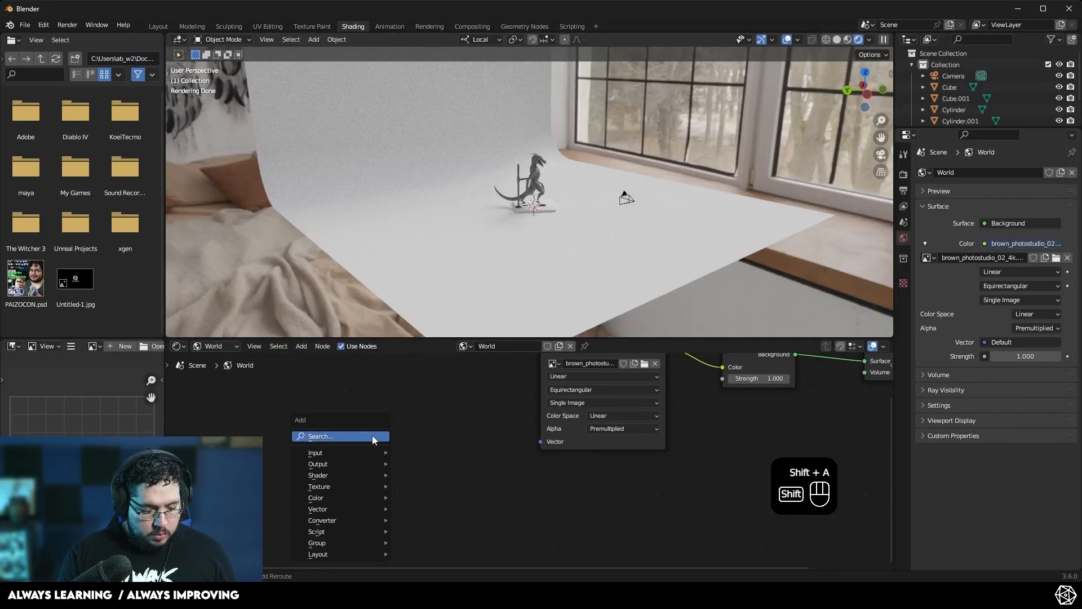
click(372, 435)
text(TEXTU)
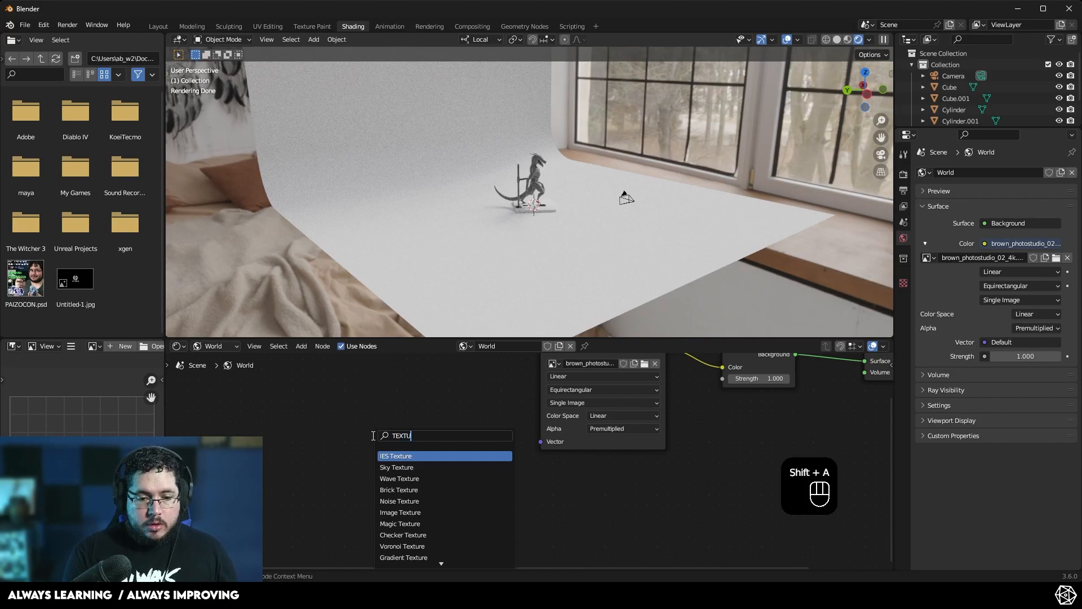
text(RE COO)
key(Return)
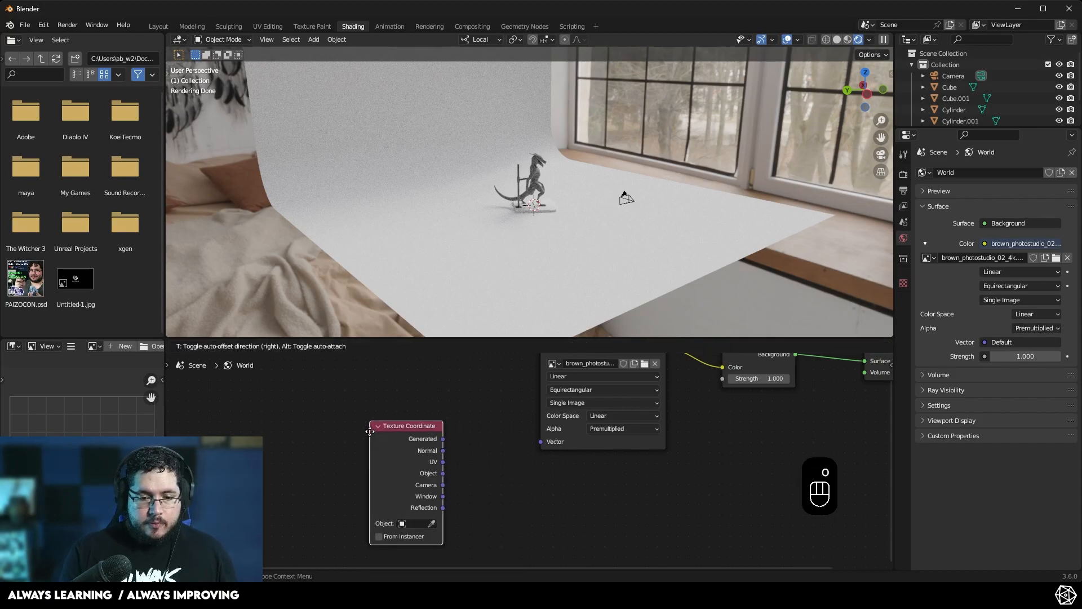
- Add a Mapping node next to the Texture Coordinate node
click(254, 407)
key(shift+a)
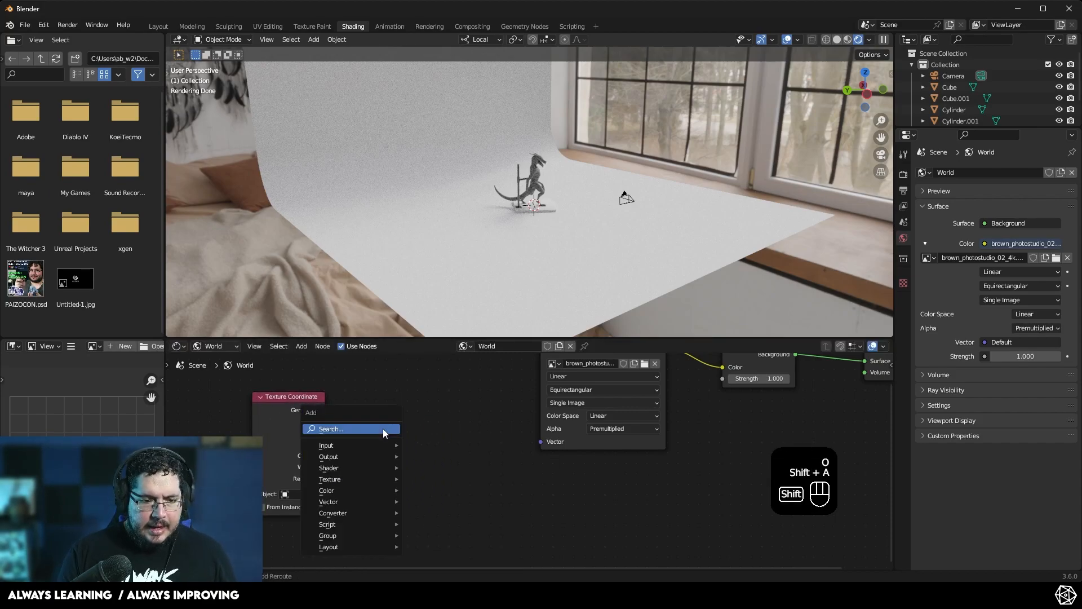
text(MASPP)
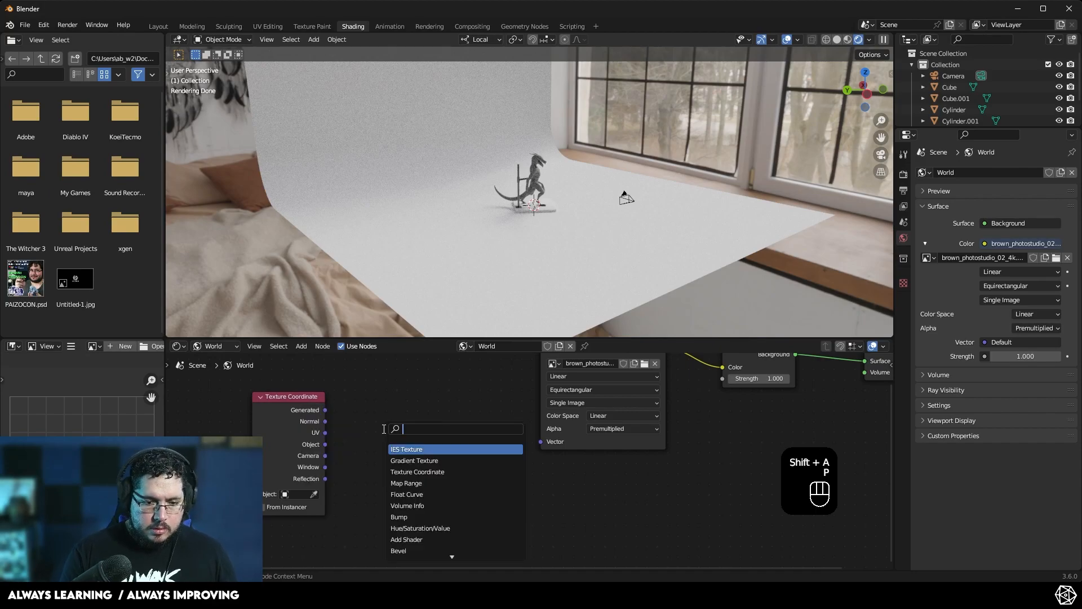
key(BackSpace)
key(BackSpace)
text(P)
key(Return)
click(394, 391)
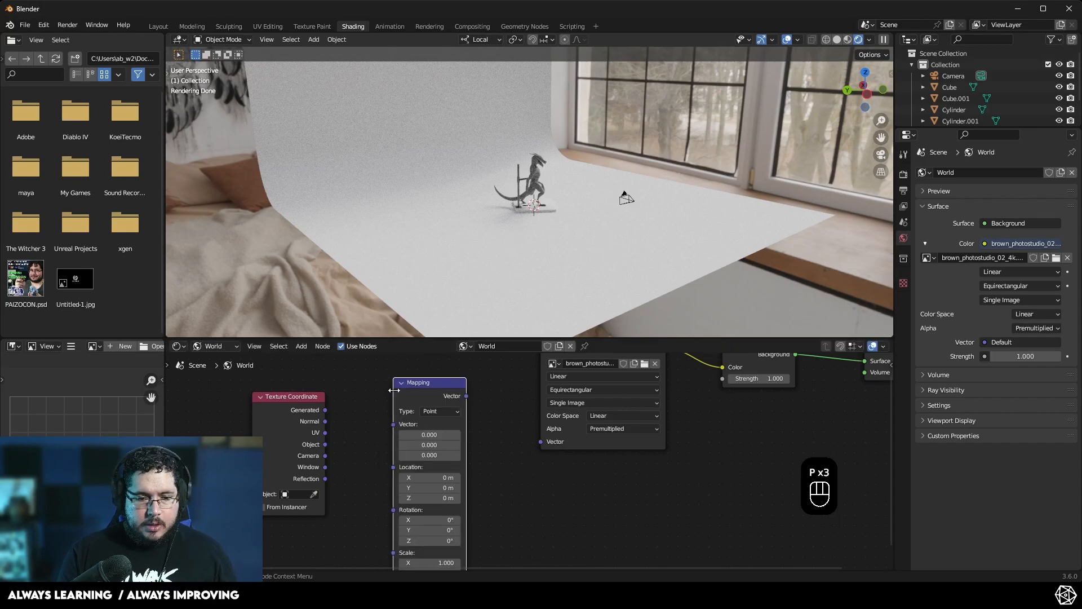
- Connect Texture Coordinate Generated to the Mapping Vector, and the Mapping output to the HDRI image's Vector input
middle_drag(358, 426, 342, 384)
drag(309, 369, 377, 381)
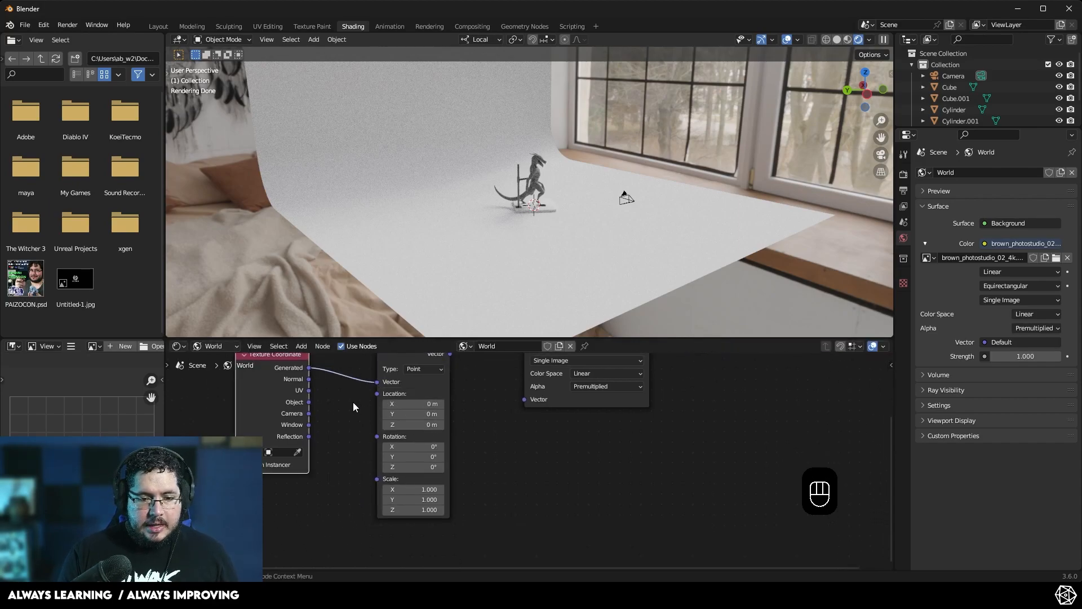
middle_drag(354, 400, 337, 459)
key(alt+Tab)
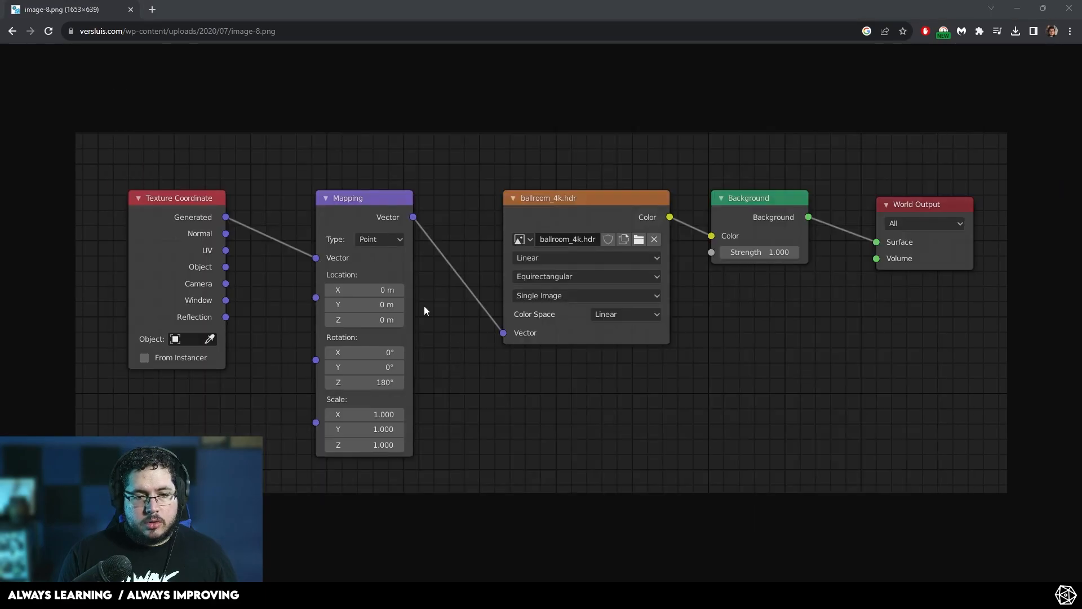
key(alt+Tab)
middle_drag(445, 406, 439, 392)
drag(428, 381, 476, 422)
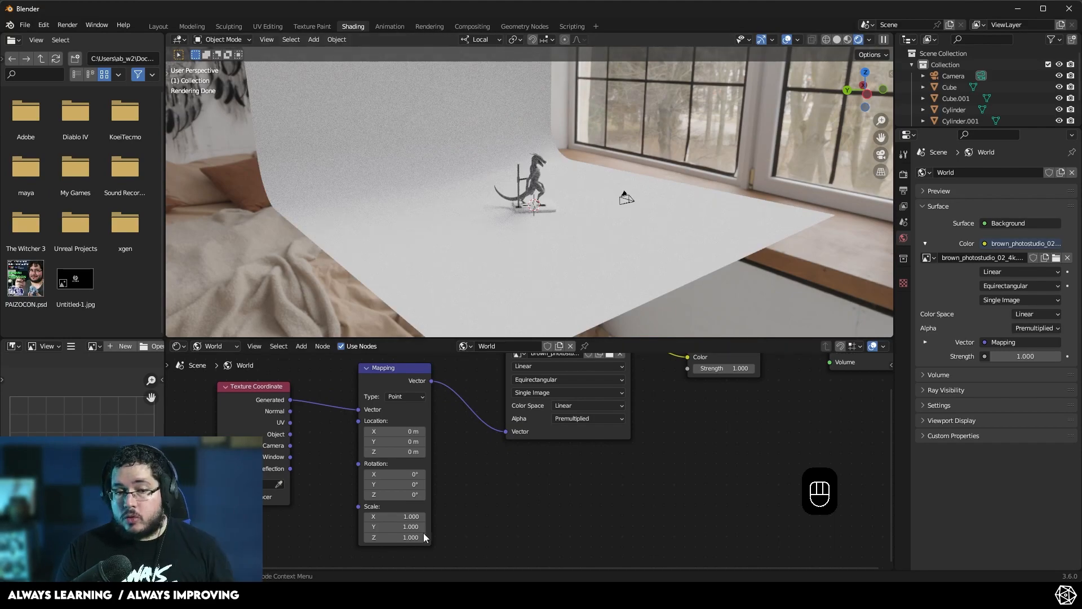
- Rotate the HDRI through the Mapping node to X -14.9°, Y -14.9° and Z 28.6°
drag(394, 495, 463, 494)
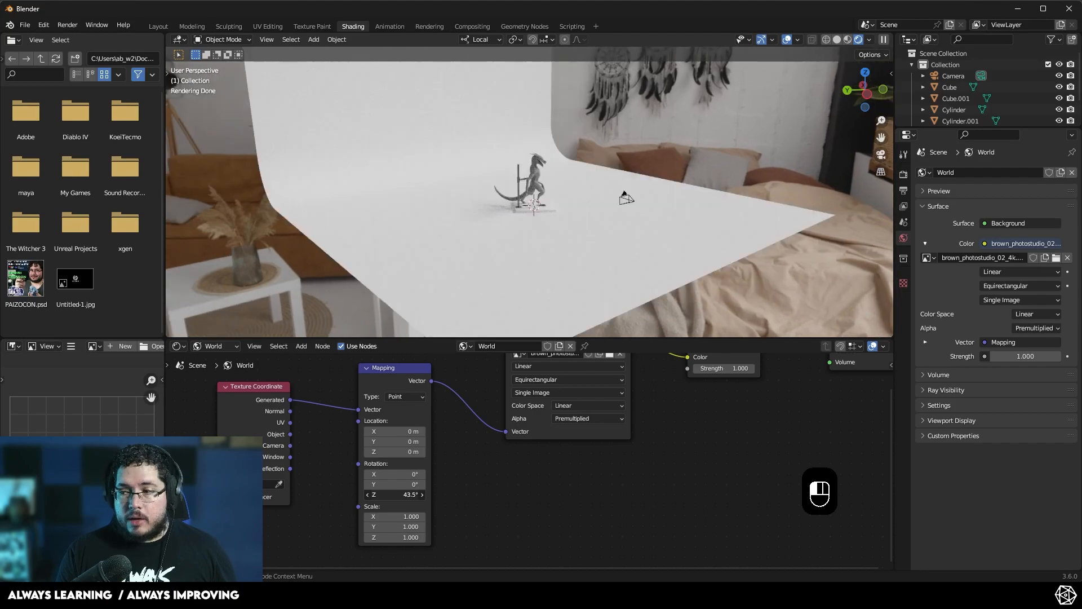
middle_drag(399, 217, 629, 337)
scroll(613, 145, up, 6)
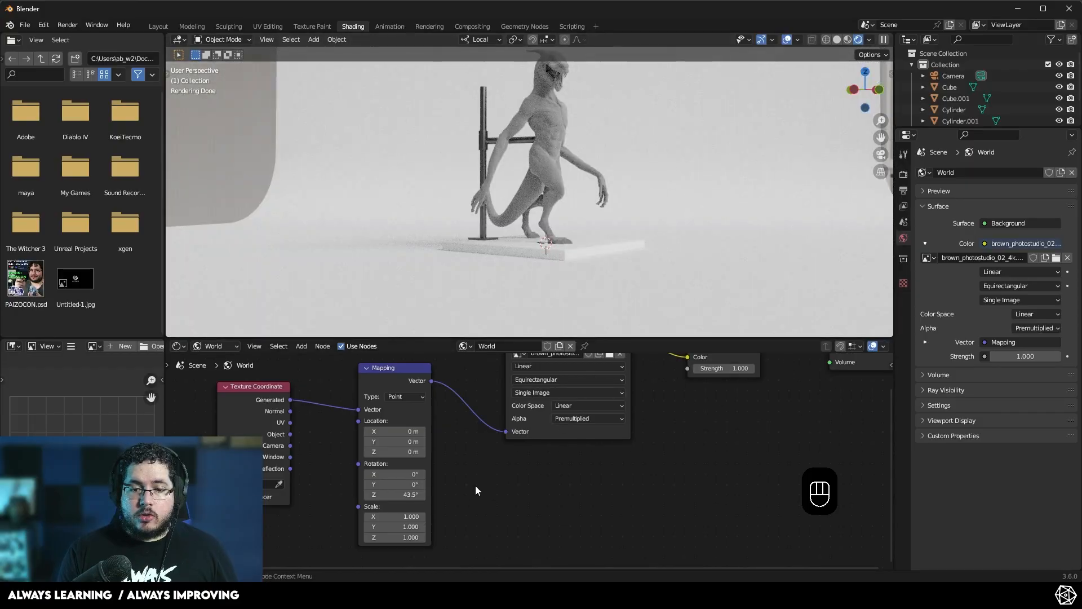
drag(406, 494, 383, 474)
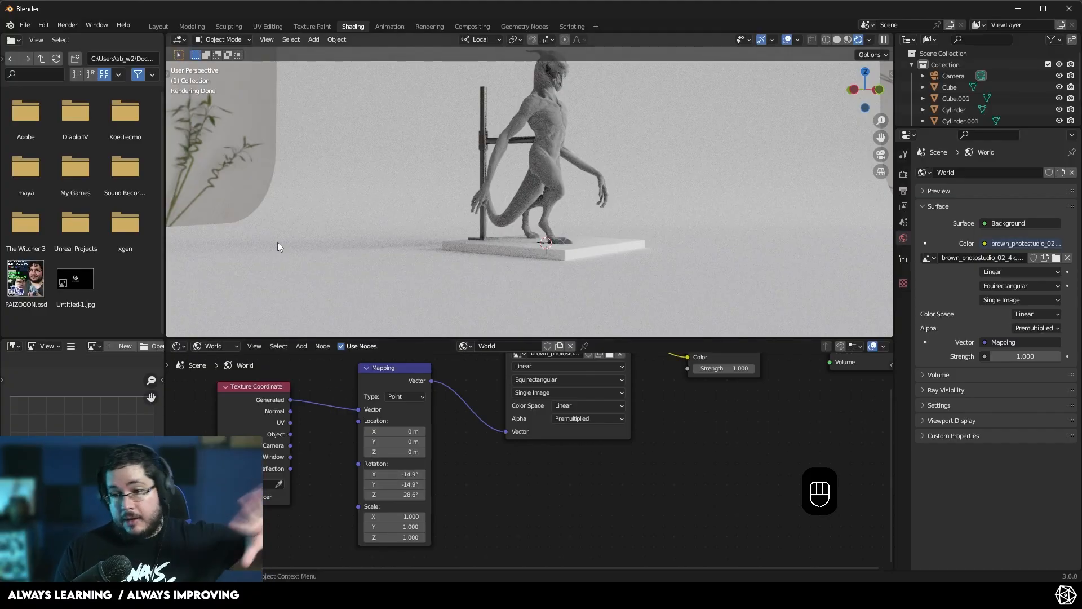
- Return to the Layout workspace and zoom in to inspect the stand and sculpture up close
click(160, 26)
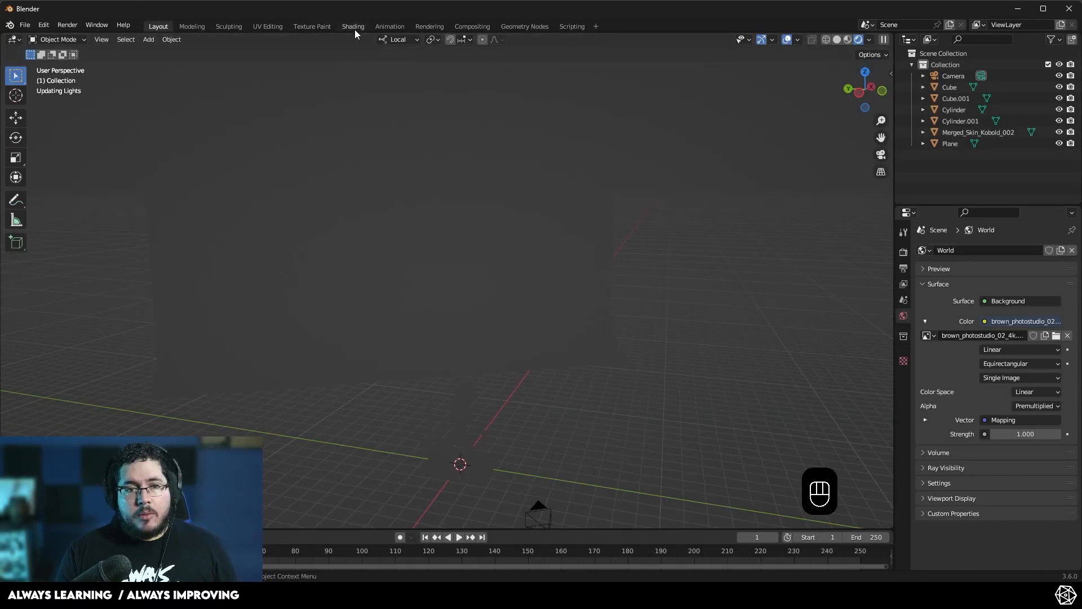
shift+middle_drag(498, 475, 504, 368)
scroll(504, 285, up, 6)
middle_drag(504, 285, 462, 324)
scroll(489, 322, down, 2)
scroll(489, 322, up, 2)
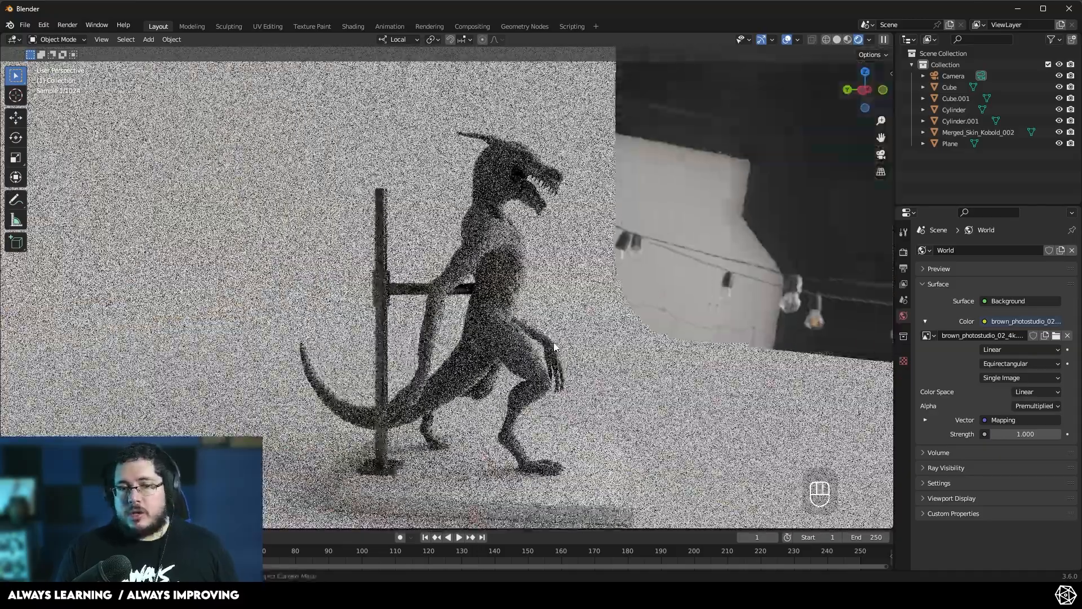
scroll(275, 316, up, 6)
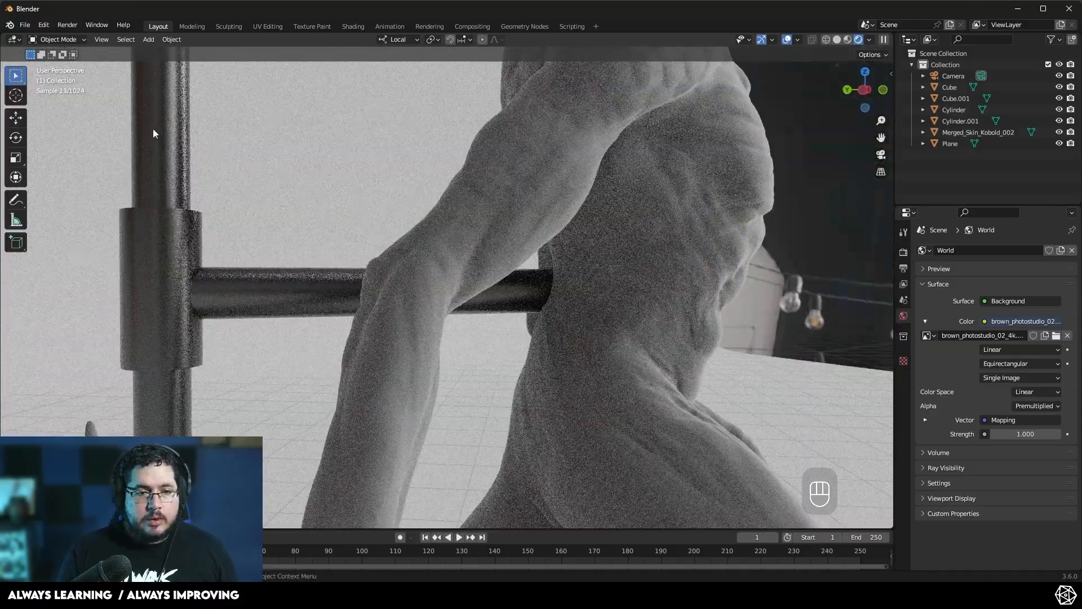
shift+middle_drag(258, 321, 306, 343)
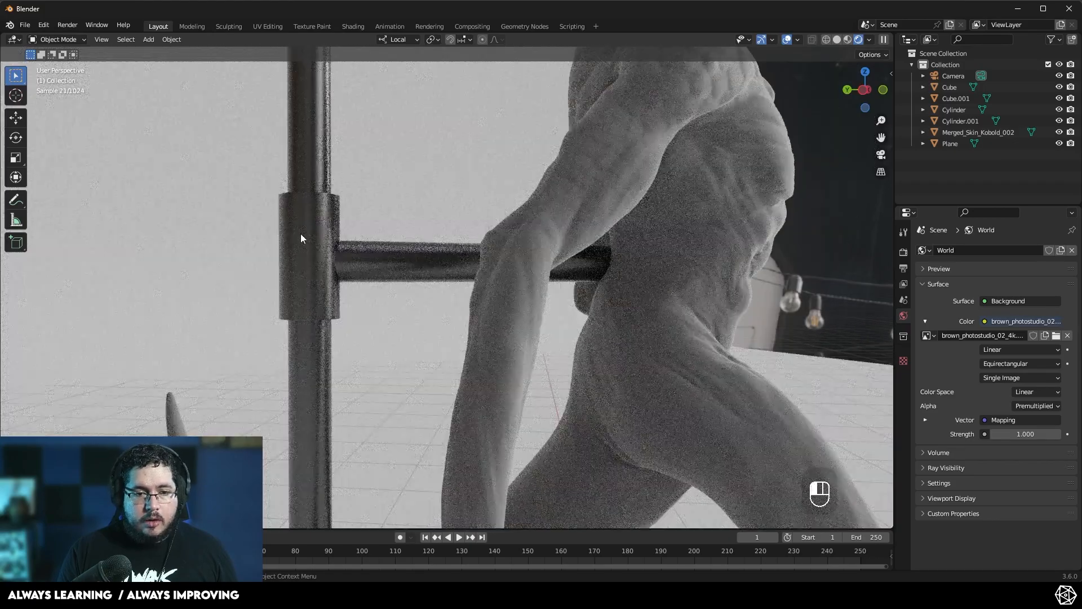
- Select the stand's vertical pole and lighten Material.001's base color to near white
click(308, 247)
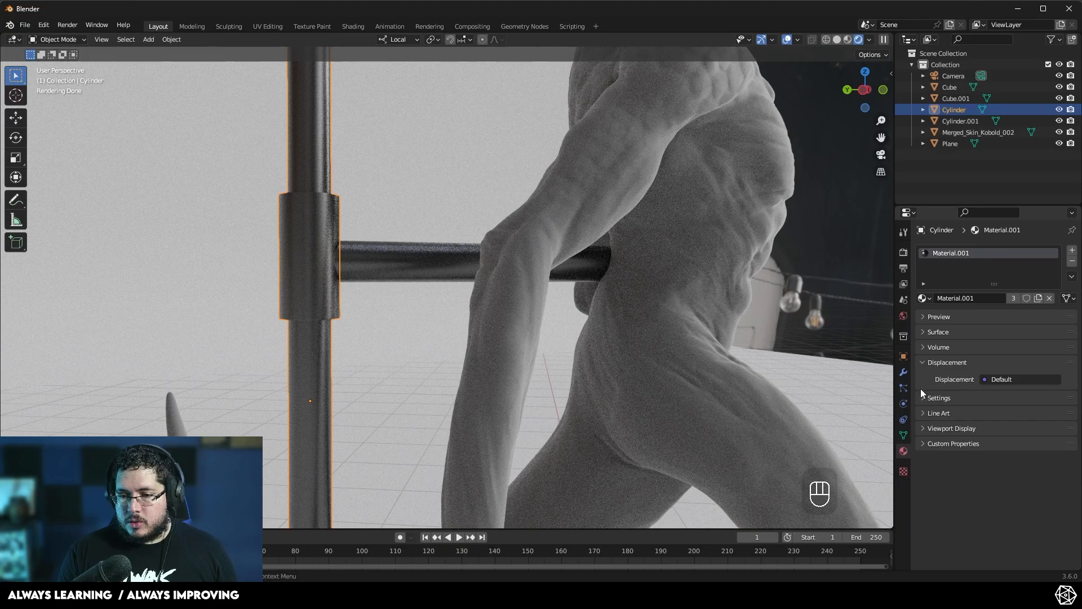
click(922, 331)
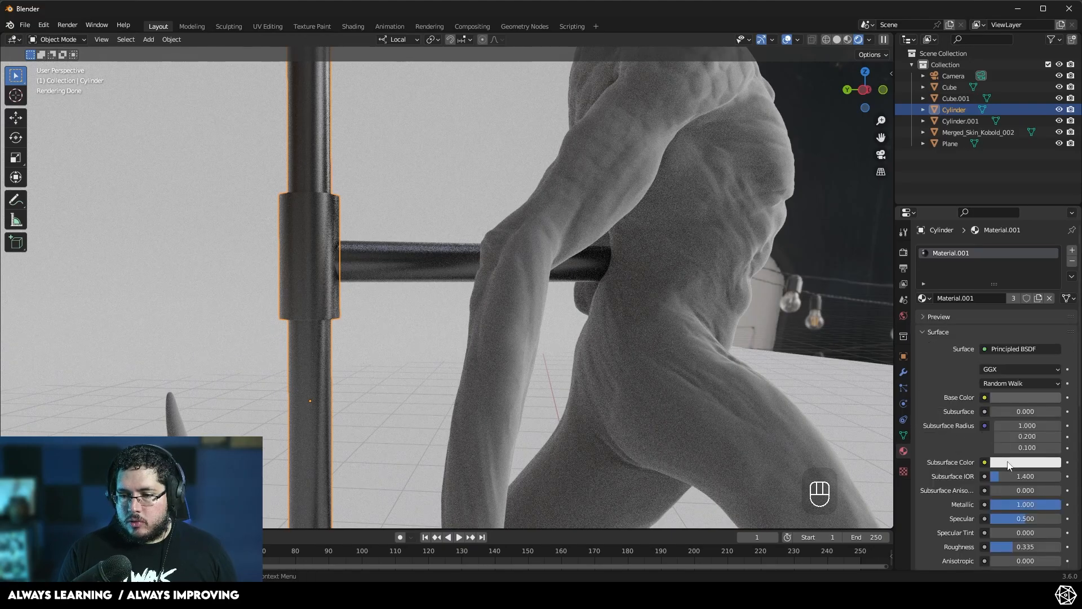
click(1016, 397)
drag(1049, 287, 1052, 255)
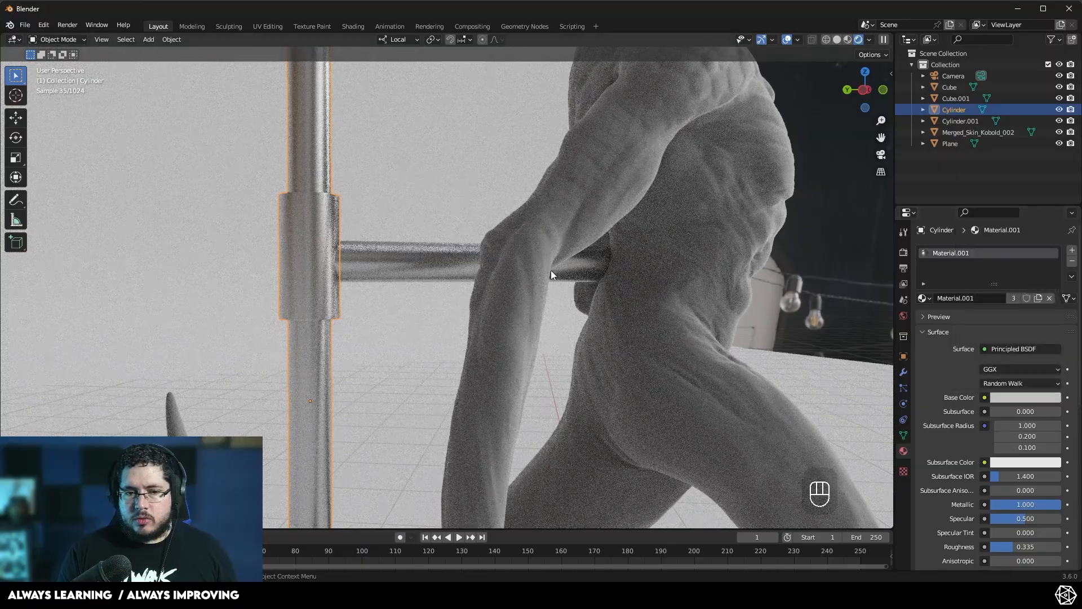
- Enter Edit Mode on the pole and switch the viewport to wireframe shading
middle_drag(297, 282, 355, 289)
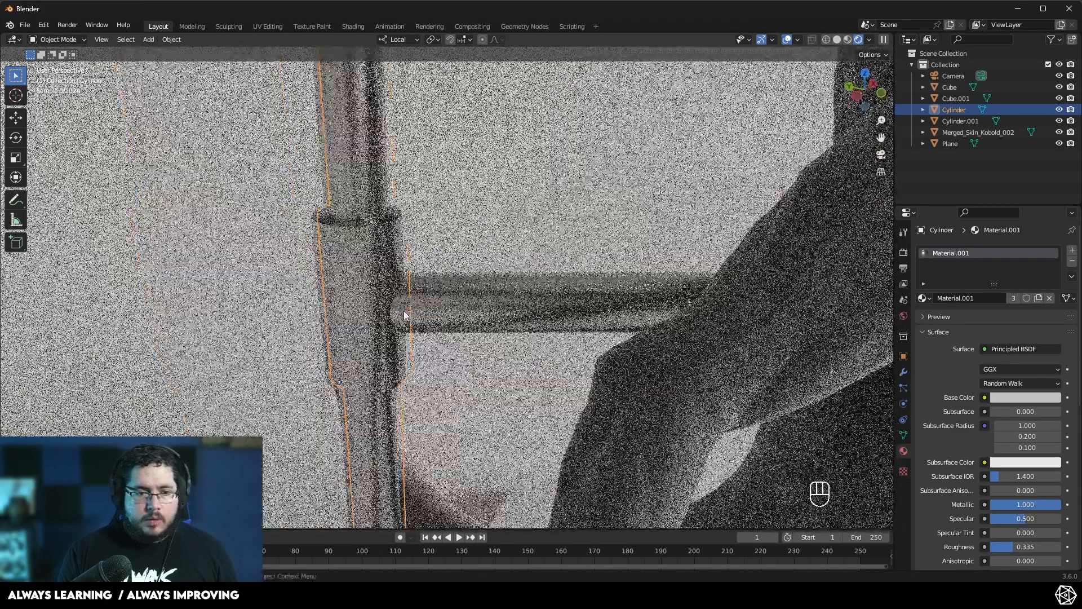
scroll(355, 289, up, 2)
key(Tab)
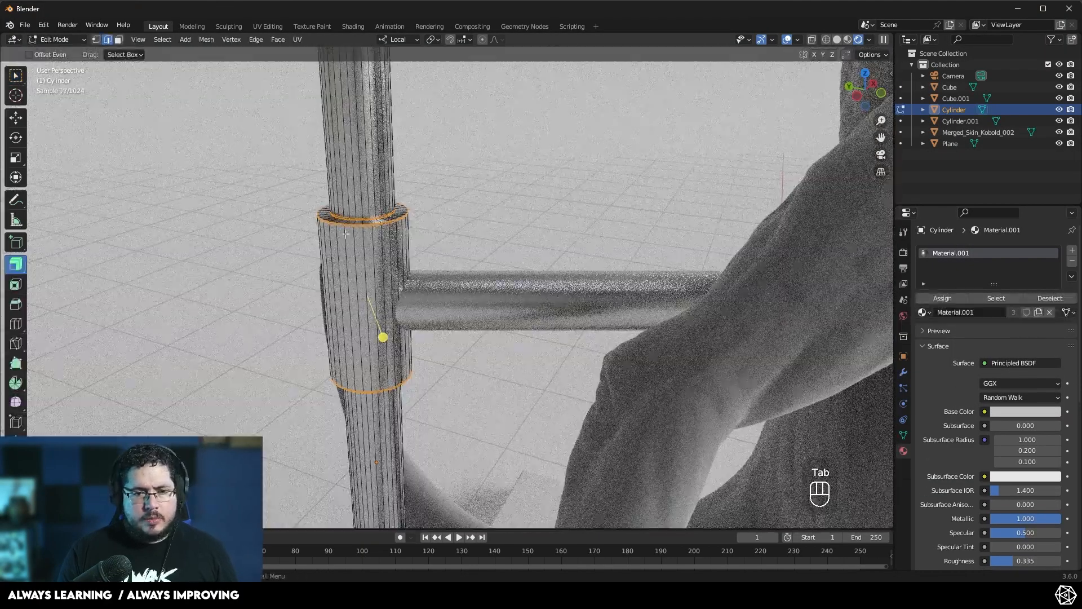
middle_drag(359, 273, 437, 223)
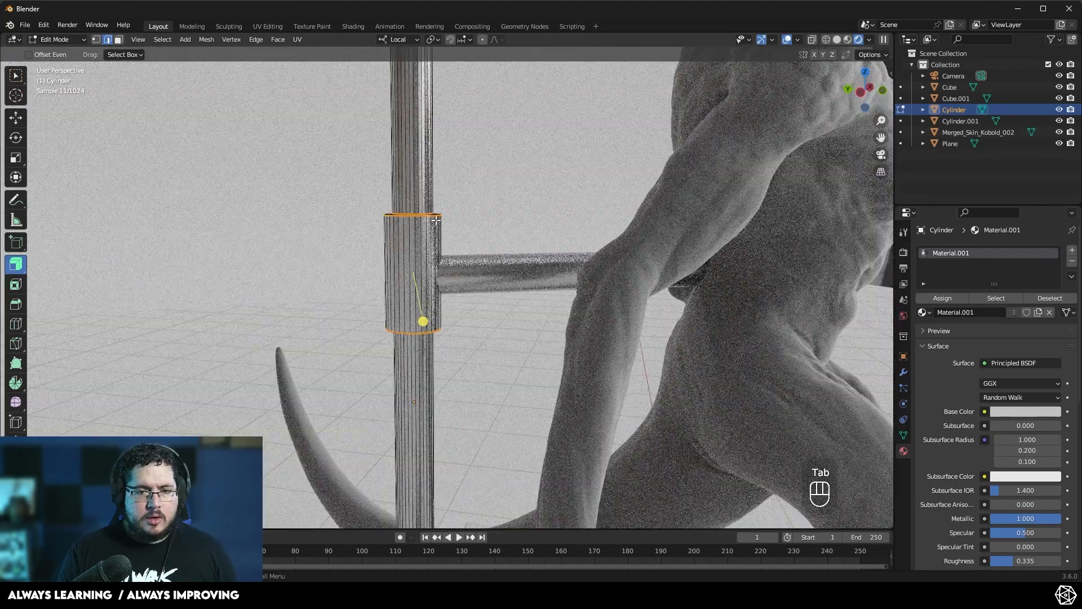
key(z)
click(358, 224)
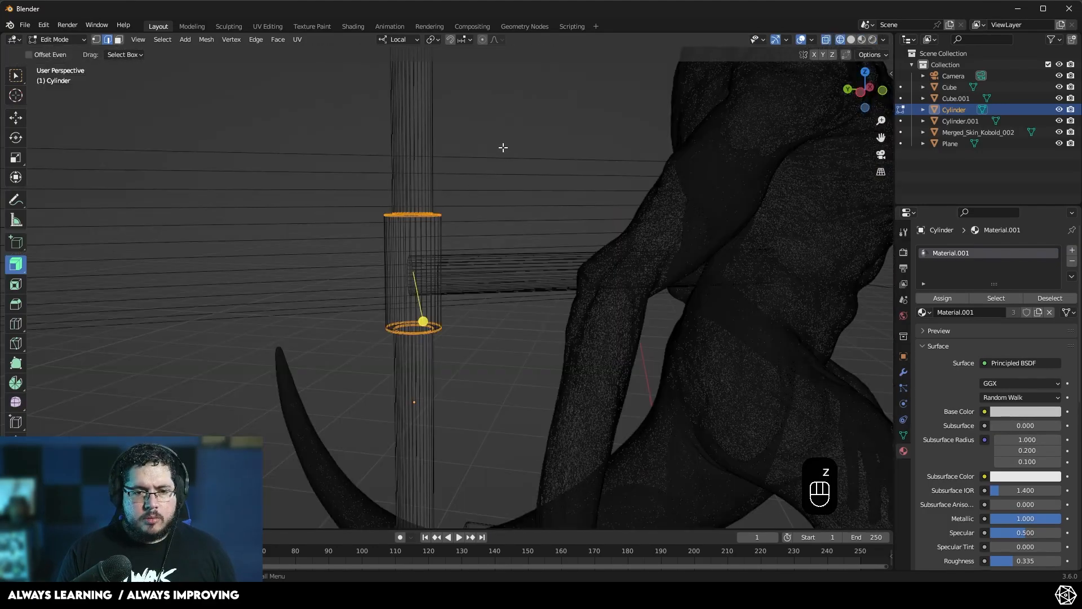
- Select the clamp sleeve faces on the pole and add a new material slot with a new material
key(3)
drag(500, 151, 381, 435)
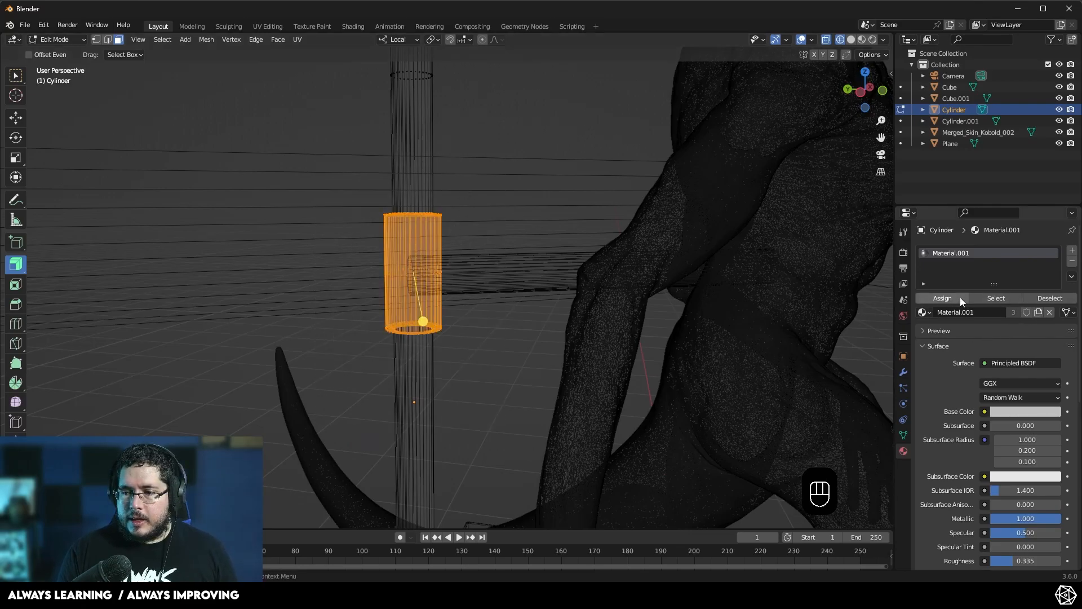
click(1071, 250)
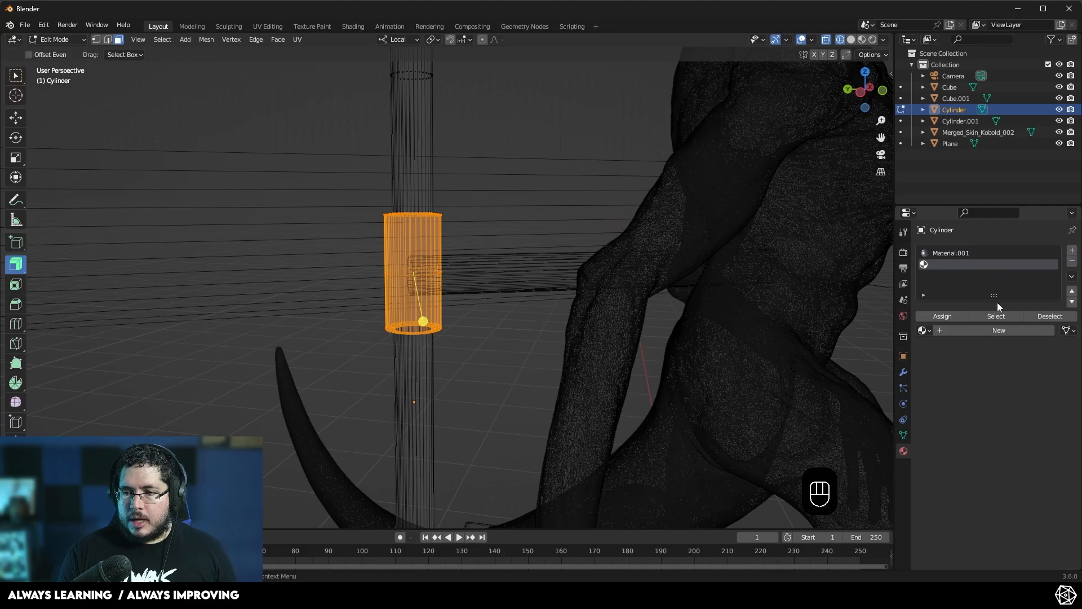
click(985, 331)
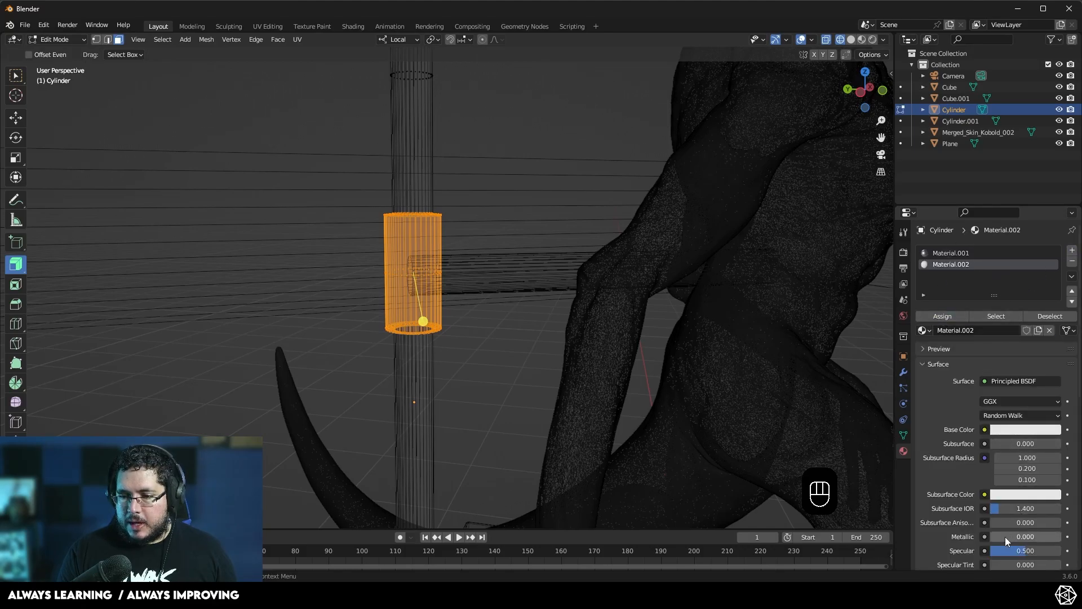
- Set the new material's Metallic to 1.000 and darken its base color to near black
drag(1003, 536, 1060, 536)
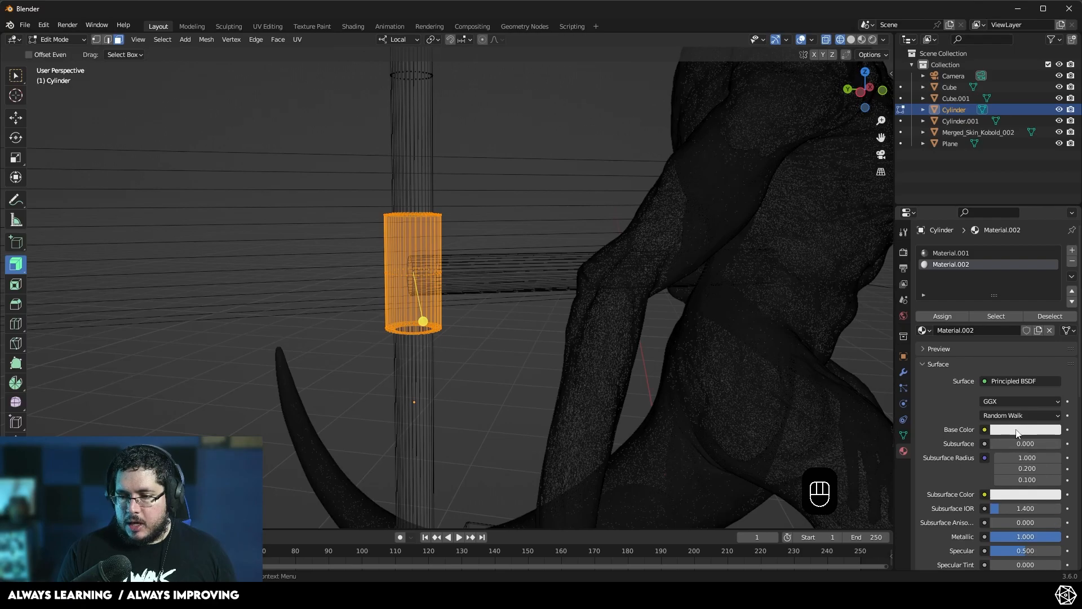
click(1018, 431)
drag(1051, 308, 1052, 333)
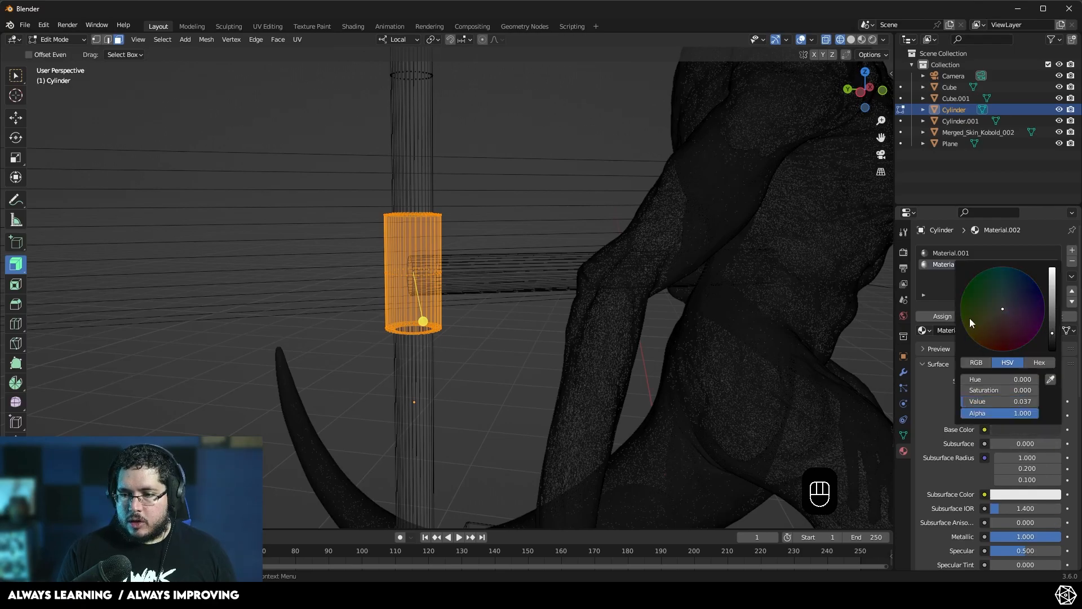
middle_drag(566, 312, 552, 312)
- Switch the viewport to rendered shading and leave Edit Mode to review the stand
key(z)
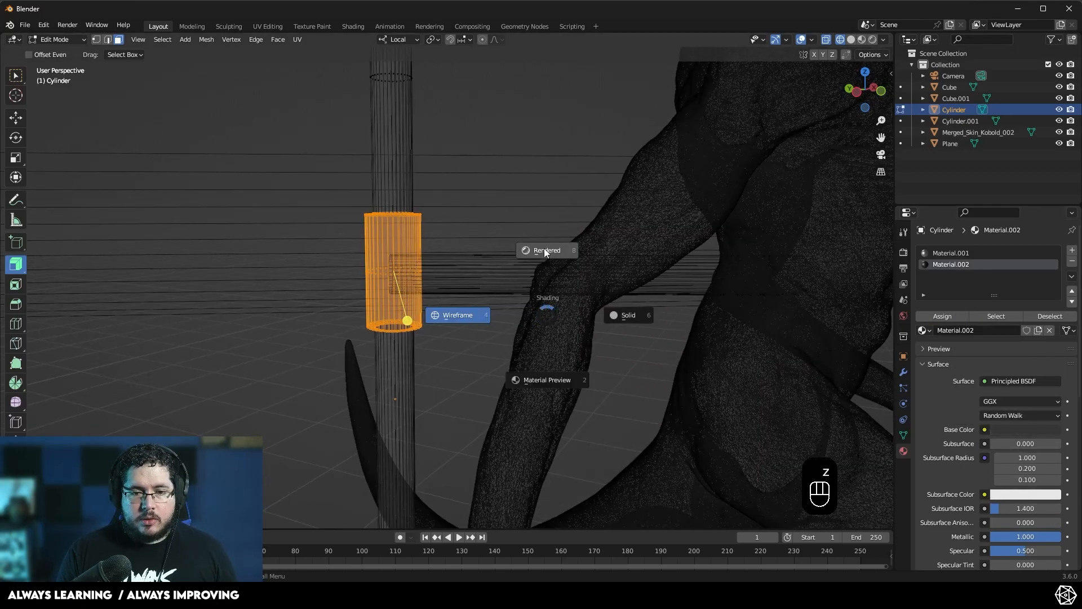
click(545, 251)
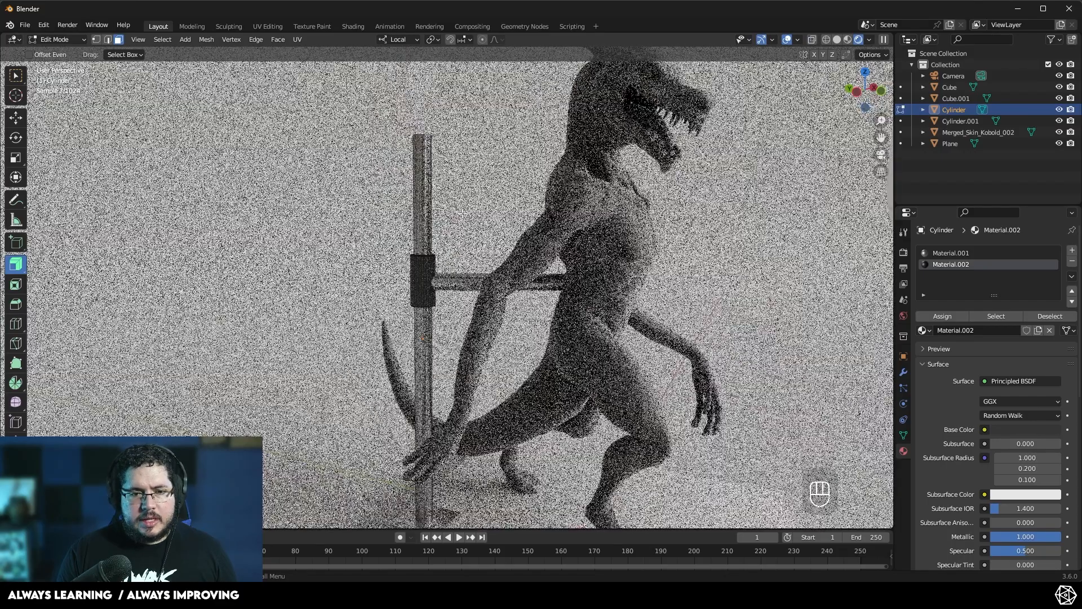
scroll(460, 210, down, 5)
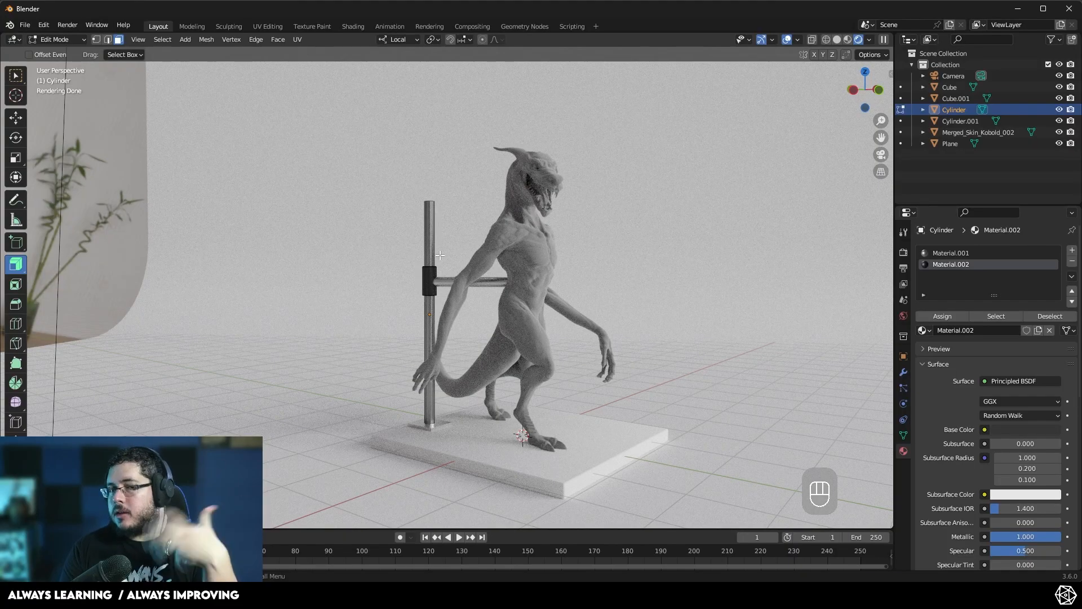
key(Tab)
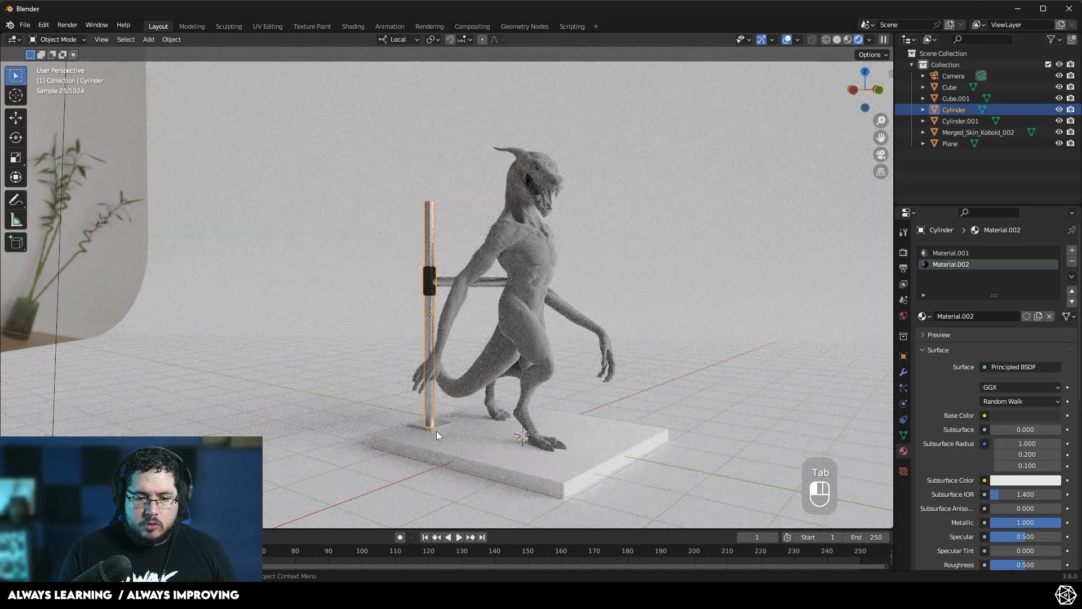
- Assign Material.002 to the small block at the pole's base
click(437, 430)
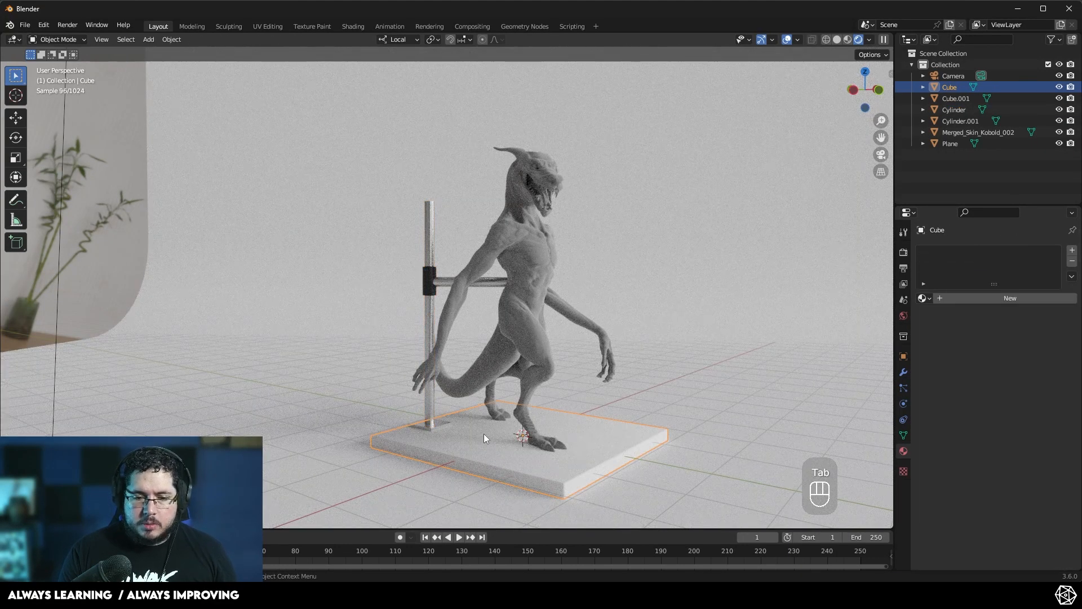
click(443, 424)
click(932, 299)
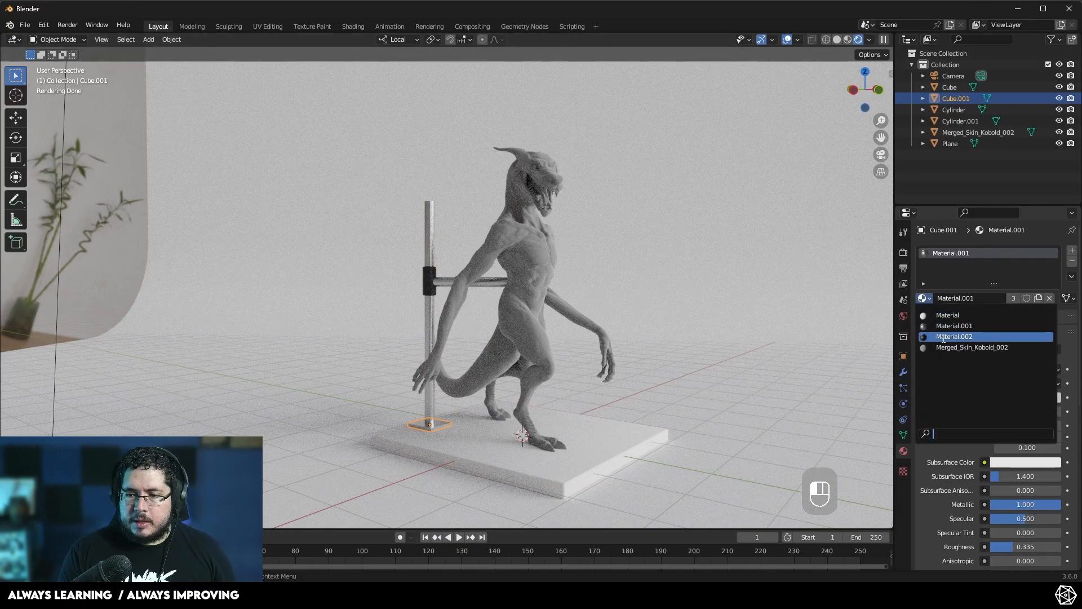
click(953, 338)
- Give the base plate a new material with a light tan base color of lowered saturation
middle_drag(502, 421, 478, 340)
click(478, 330)
middle_drag(467, 284, 443, 276)
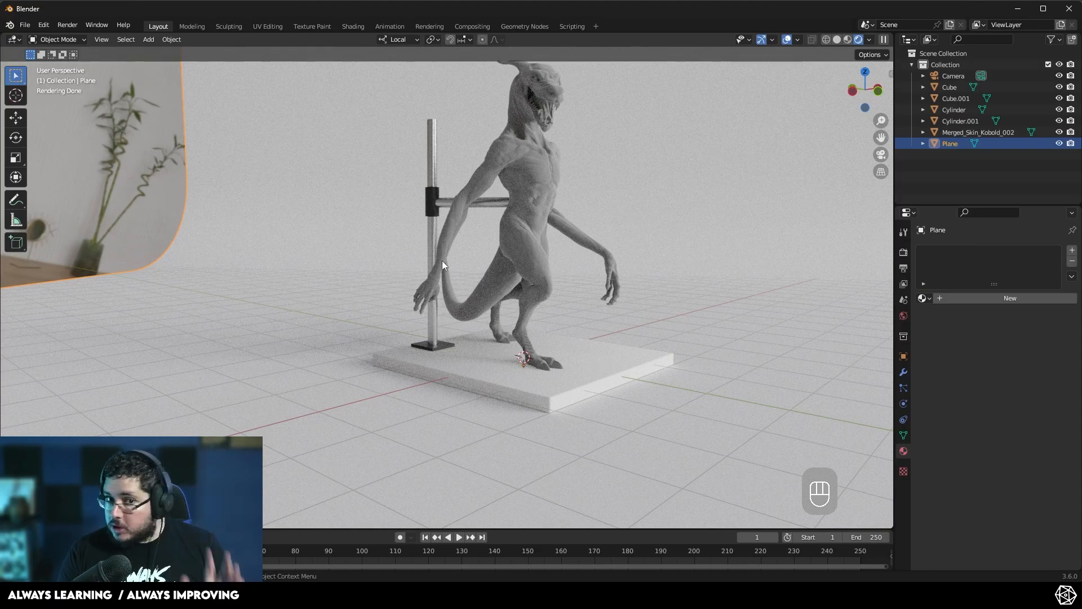
click(478, 368)
click(928, 299)
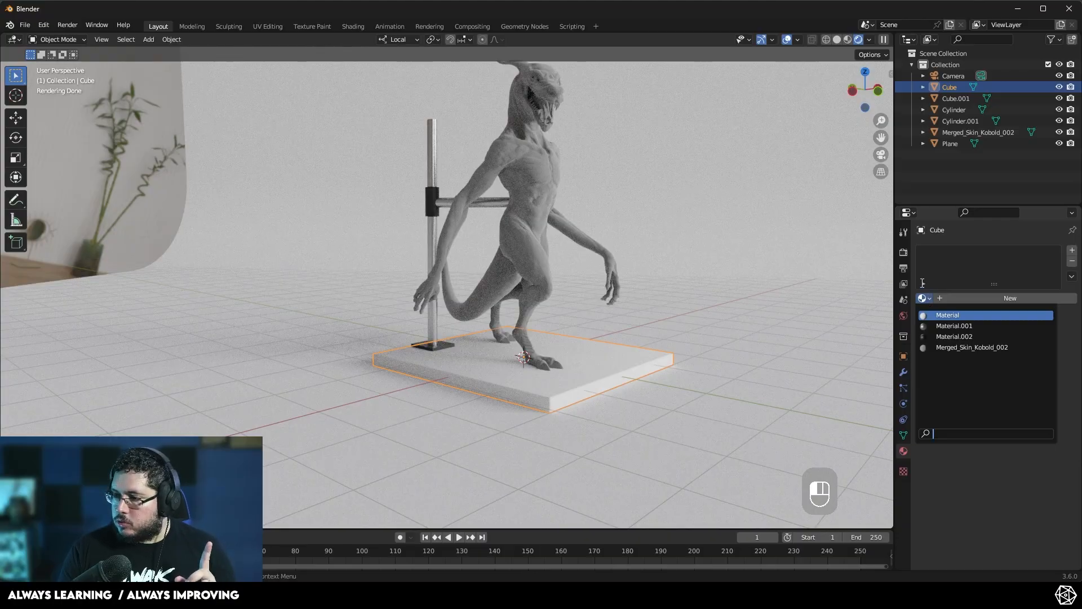
click(958, 300)
click(1009, 398)
click(991, 297)
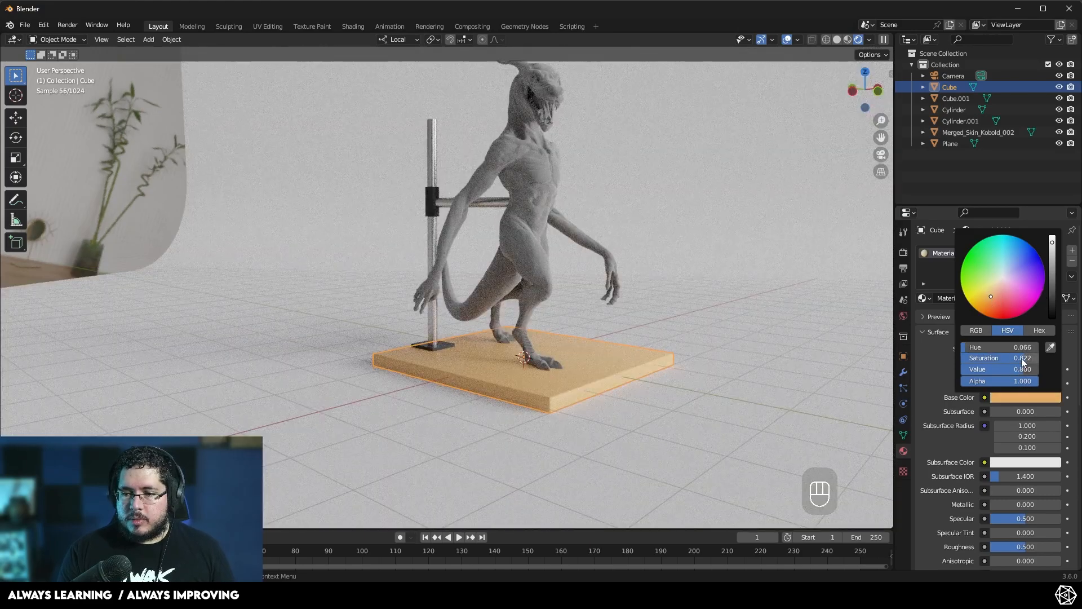
drag(1021, 358, 994, 357)
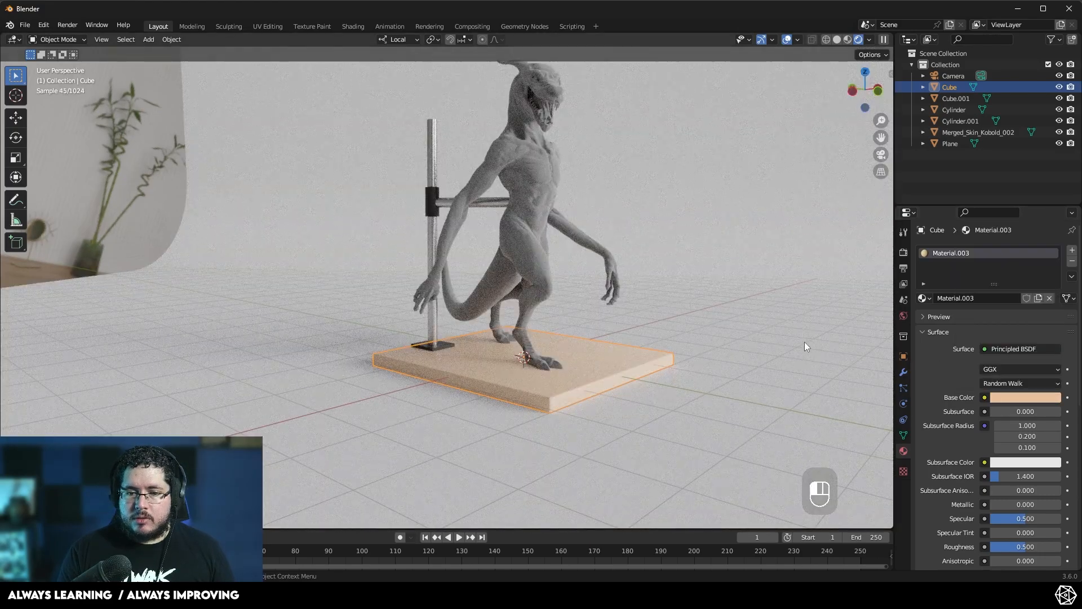
- Enter camera view, select the camera and nudge its position to reframe the sculpture
click(569, 414)
middle_drag(516, 286, 498, 320)
click(881, 156)
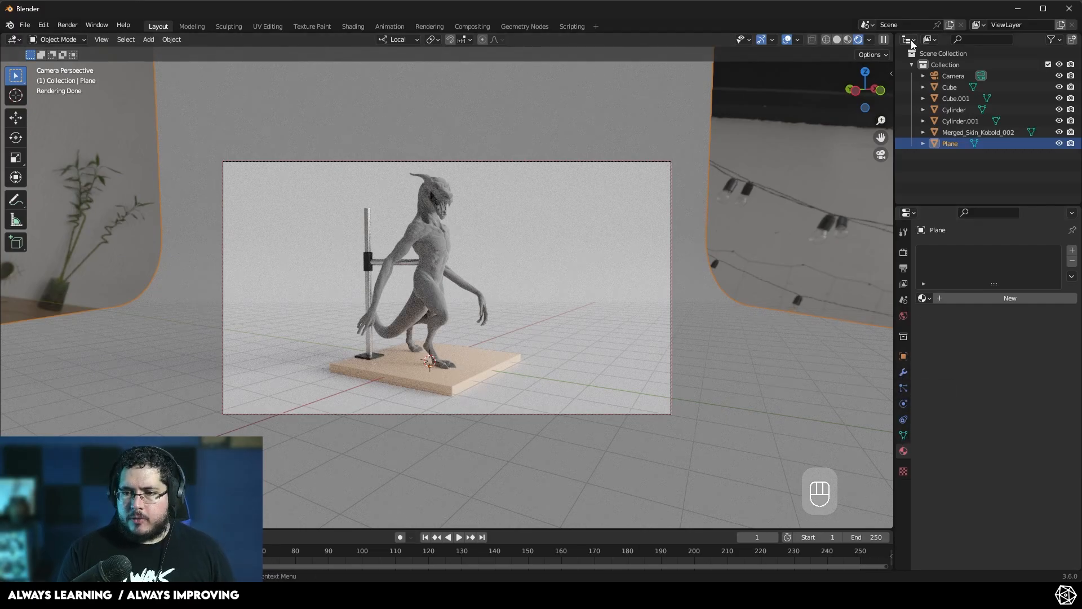
click(947, 77)
click(904, 358)
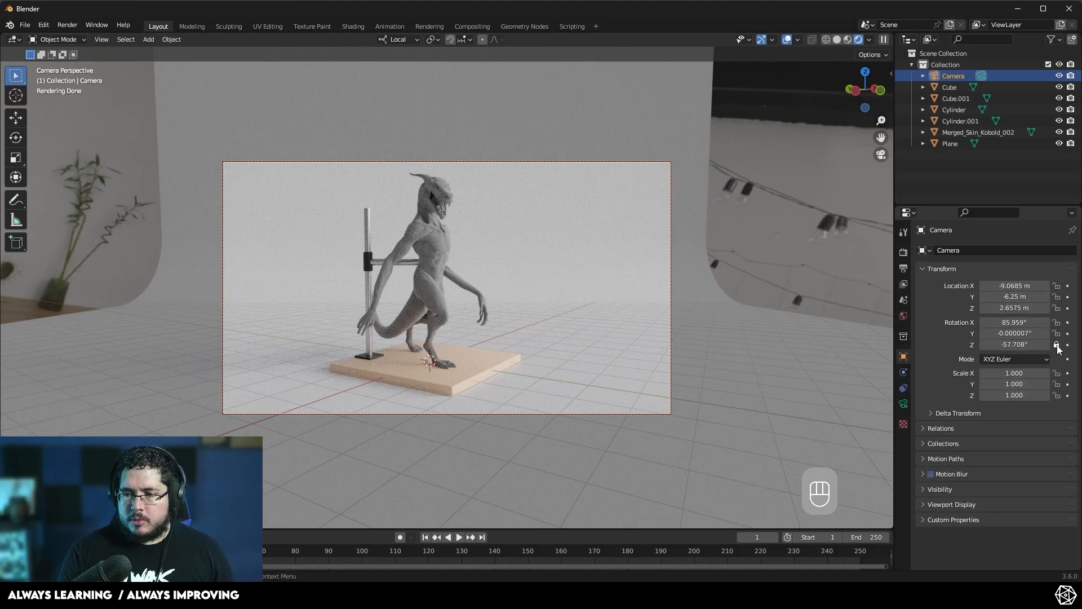
shift+middle_drag(546, 264, 560, 265)
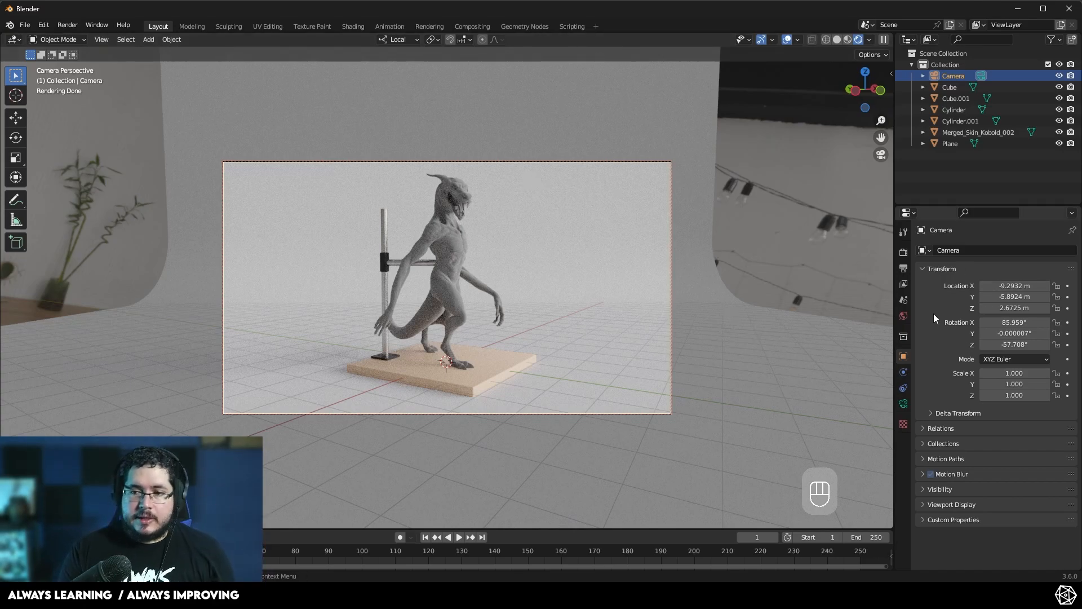
- Select the backdrop plane, add a new material to it and darken its base color to gray
middle_drag(672, 282, 617, 297)
click(615, 299)
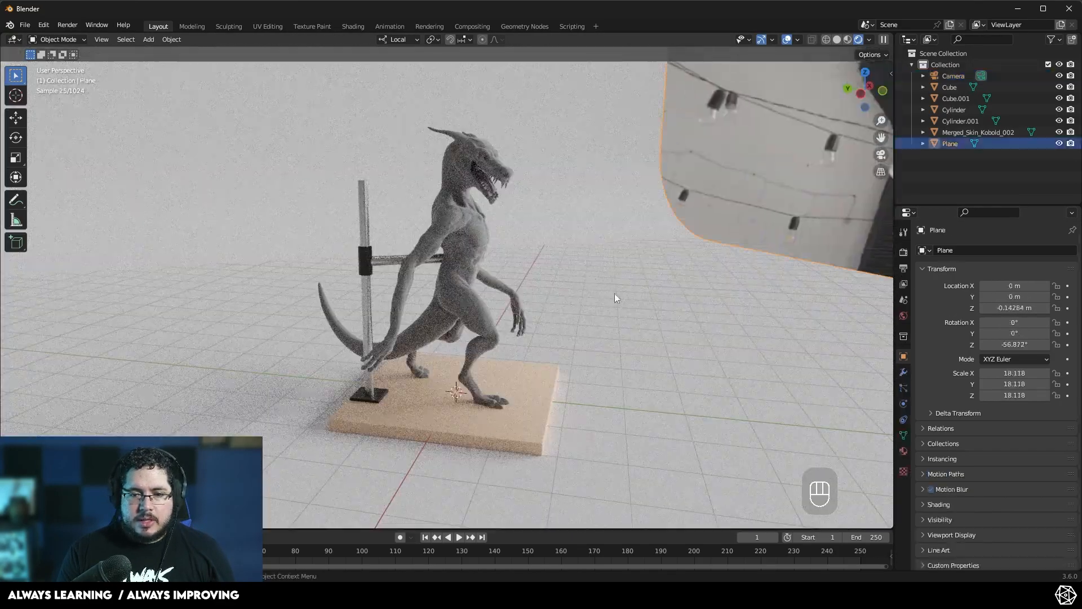
click(903, 451)
click(945, 301)
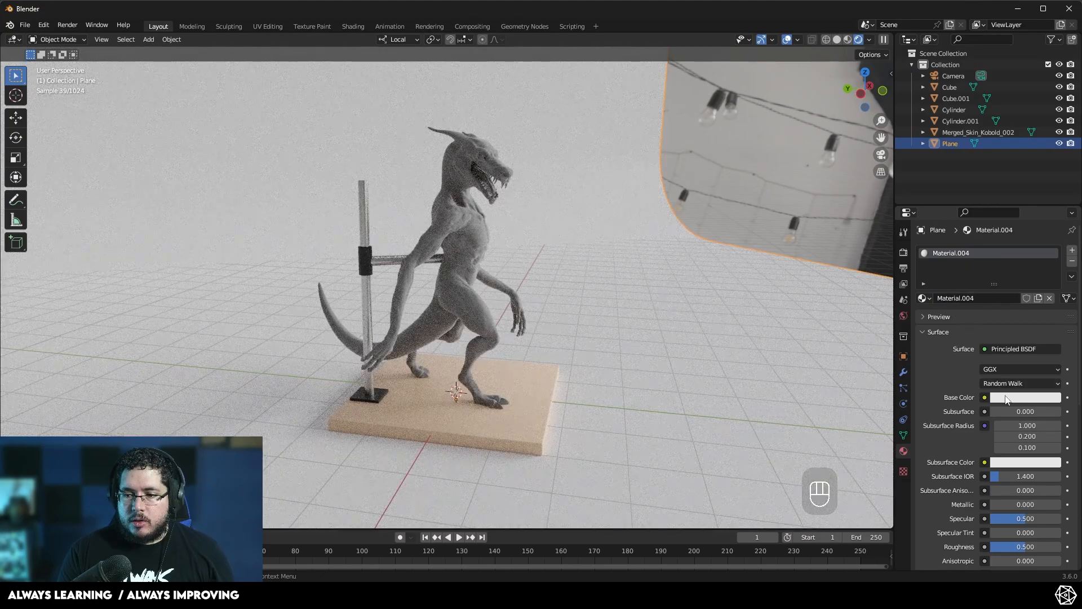
click(1007, 399)
drag(1052, 248, 1002, 282)
middle_drag(675, 282, 657, 282)
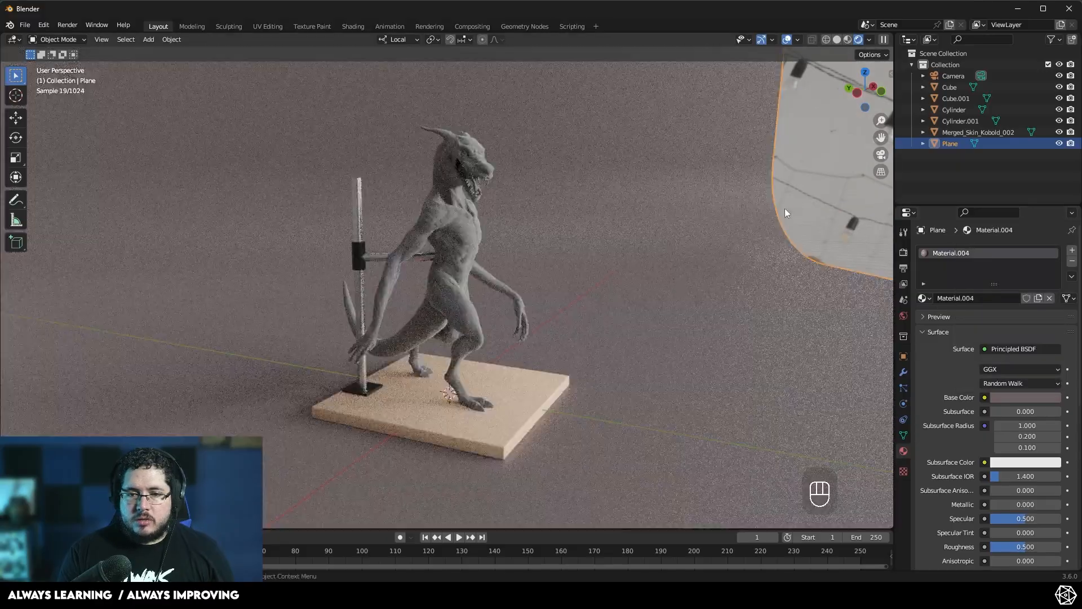
click(784, 214)
middle_drag(592, 303, 492, 349)
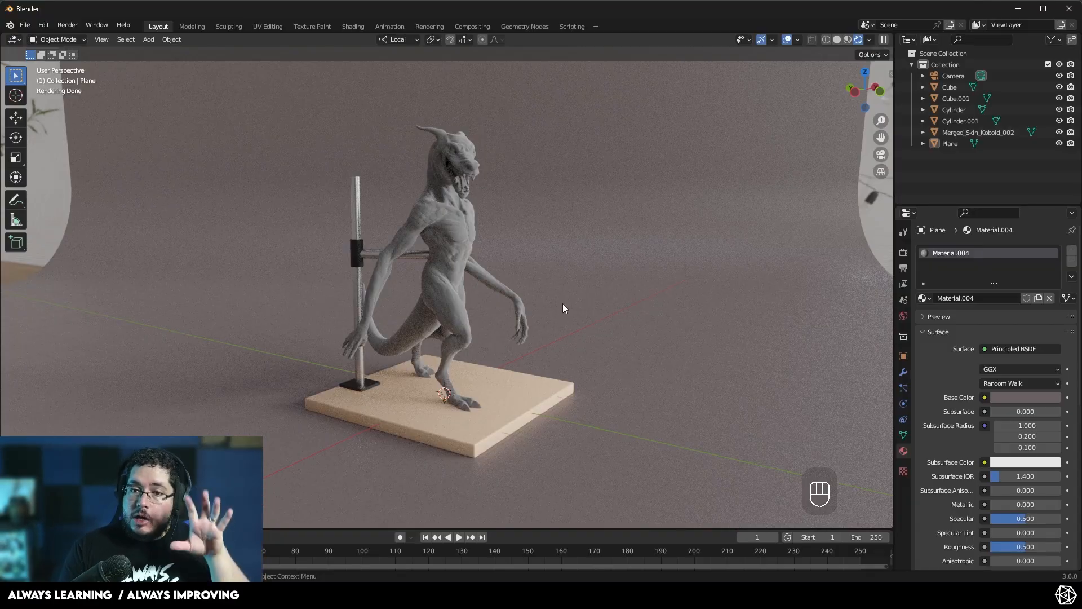
- Adjust the backdrop's base color to dark gray and set specular to 0.358 and roughness to 0.673
click(1004, 397)
drag(1052, 288, 1052, 316)
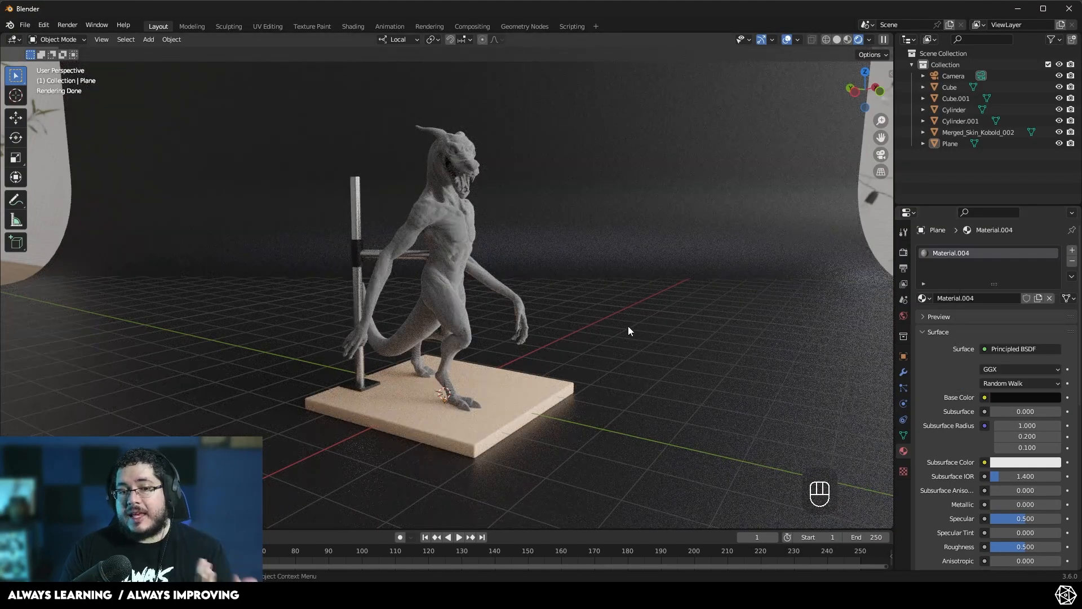
click(1019, 464)
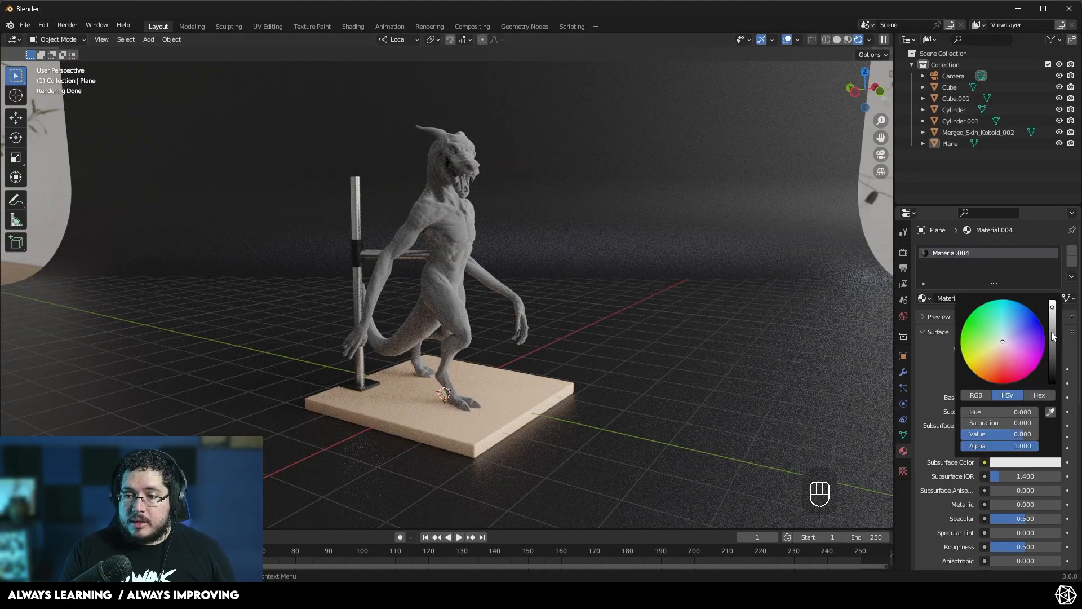
click(1006, 398)
click(1052, 239)
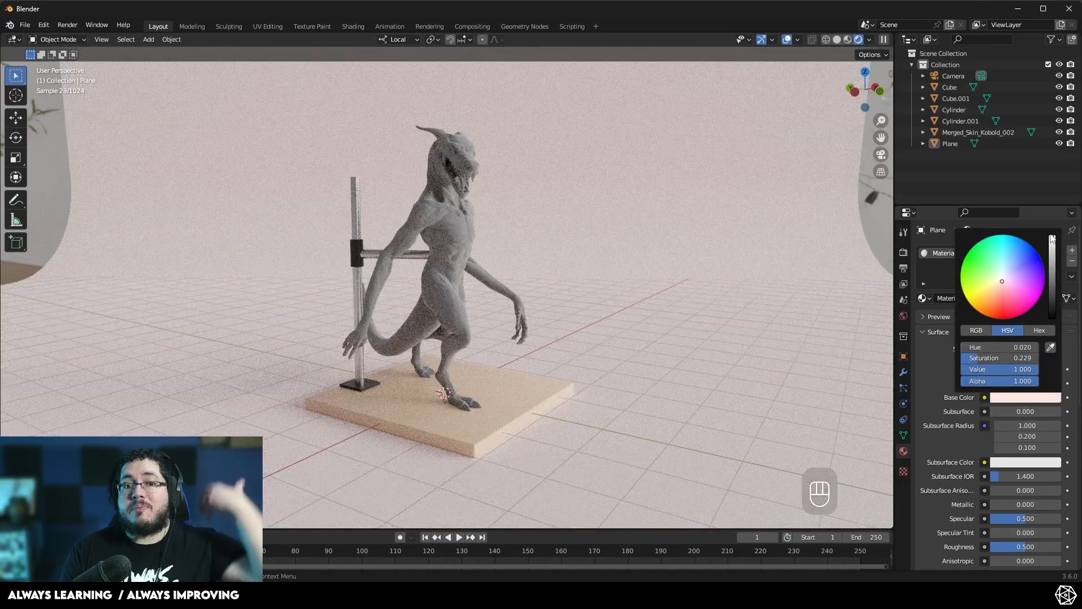
drag(1052, 285, 1052, 304)
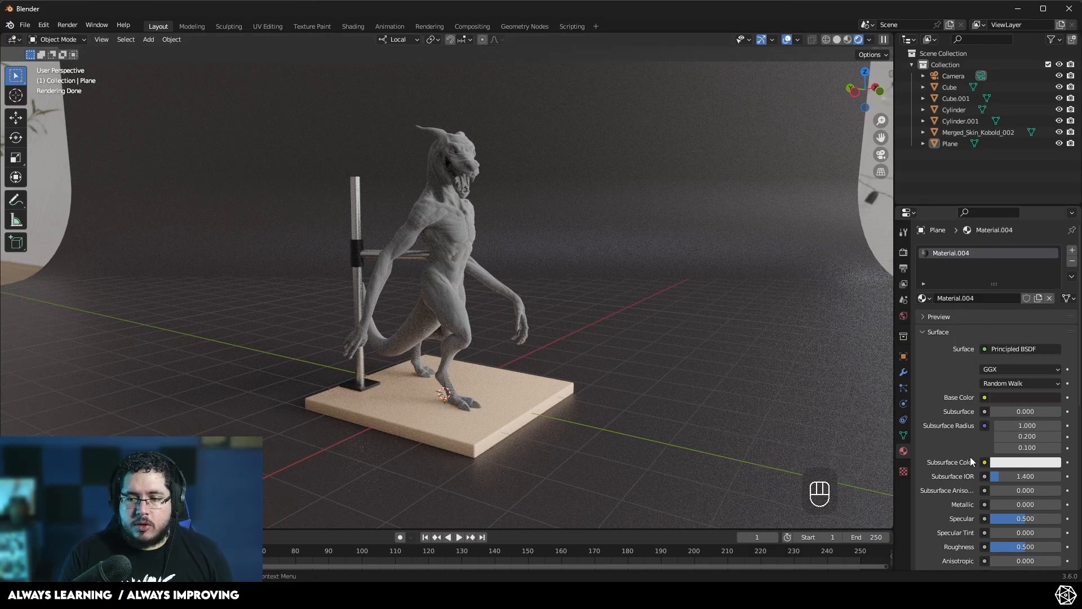
drag(1026, 550, 1029, 519)
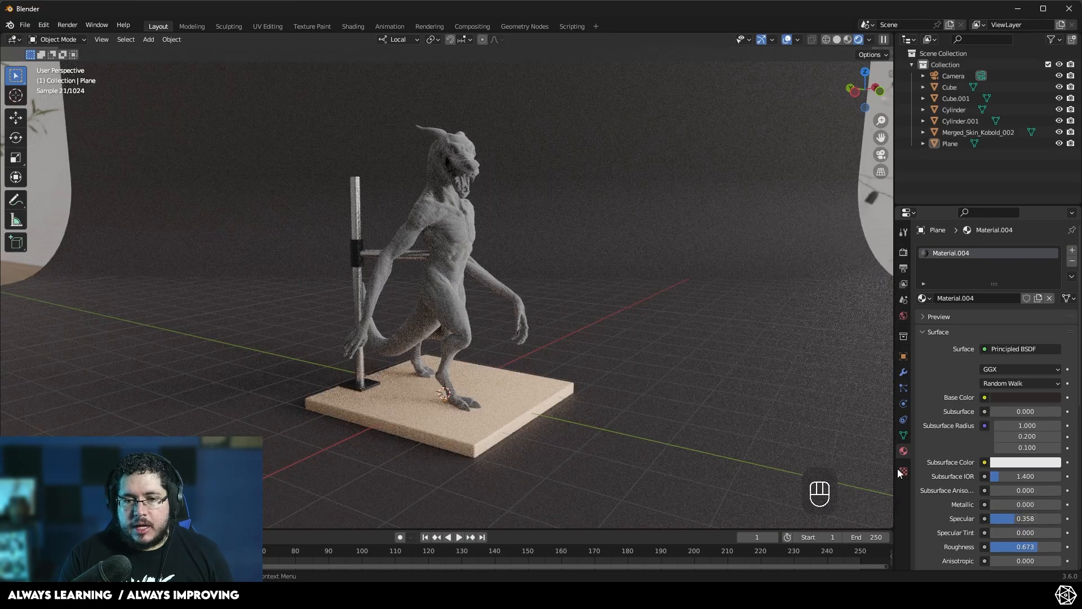
- Select the kobold sculpture, unlink its material and create a new one
click(870, 228)
middle_drag(641, 245, 471, 296)
click(461, 225)
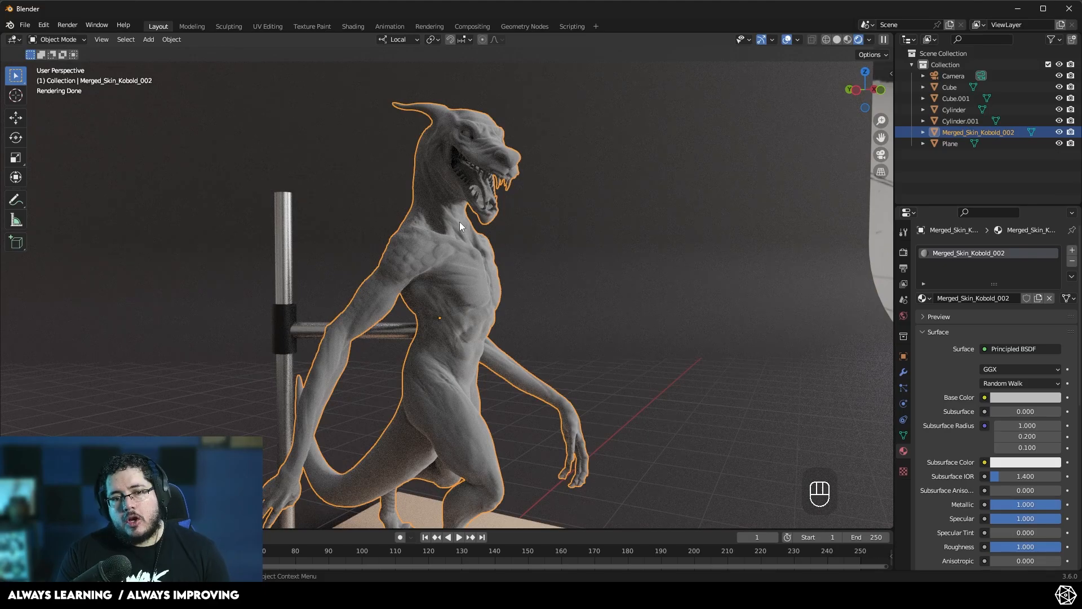
click(1049, 298)
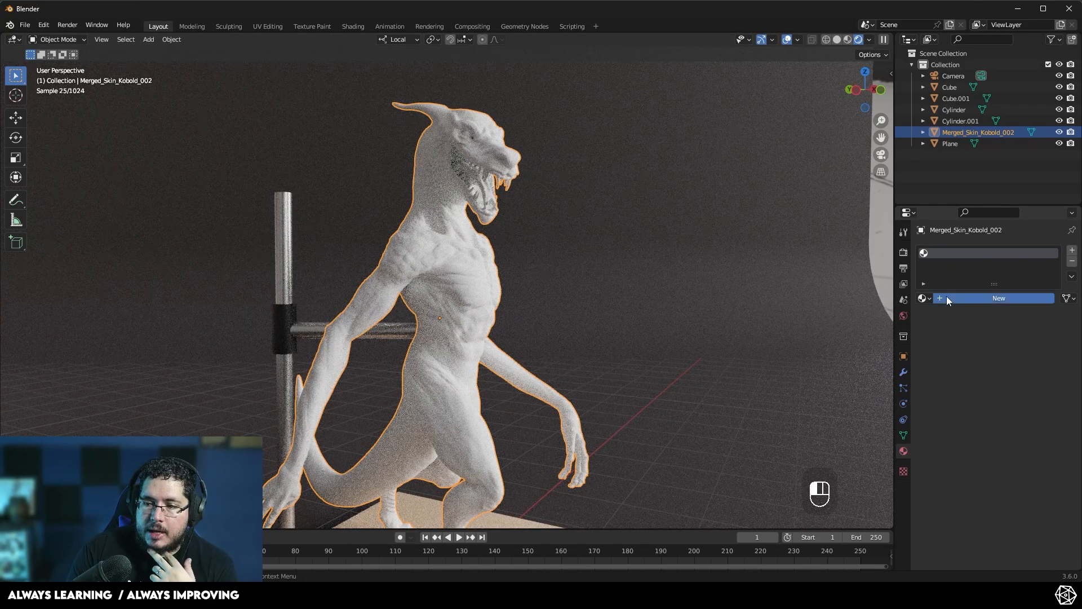
click(946, 296)
- Rename the sculpture's new material to m_clay
double_click(966, 298)
text(m)
text(c)
text(?c)
key(Return)
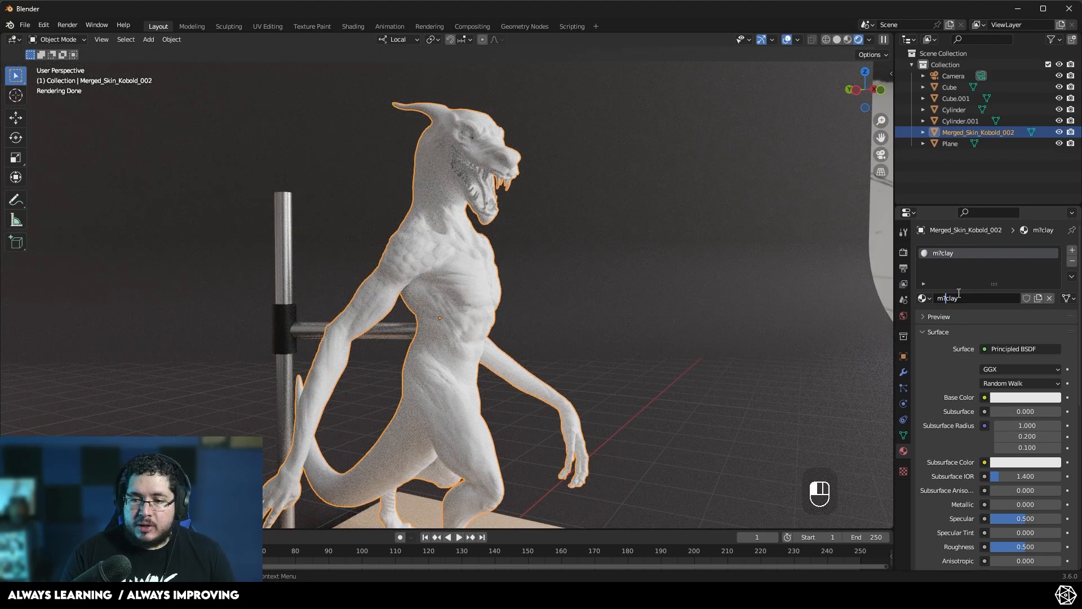
text(?)
text(_)
key(Return)
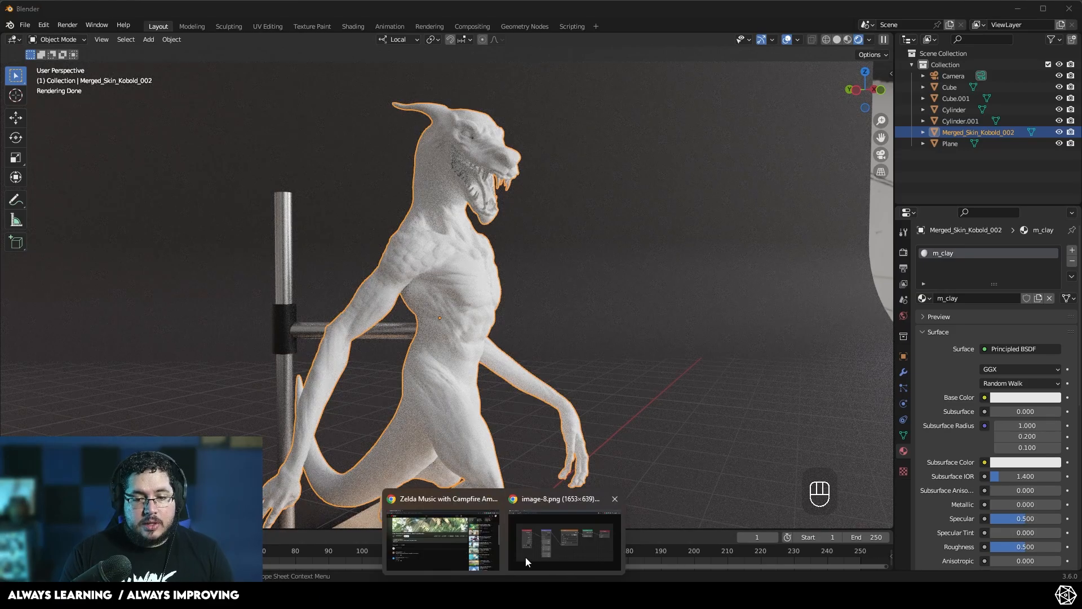
- Switch to the browser and search Google for chavant clay
click(530, 552)
click(151, 9)
text(chavant cl)
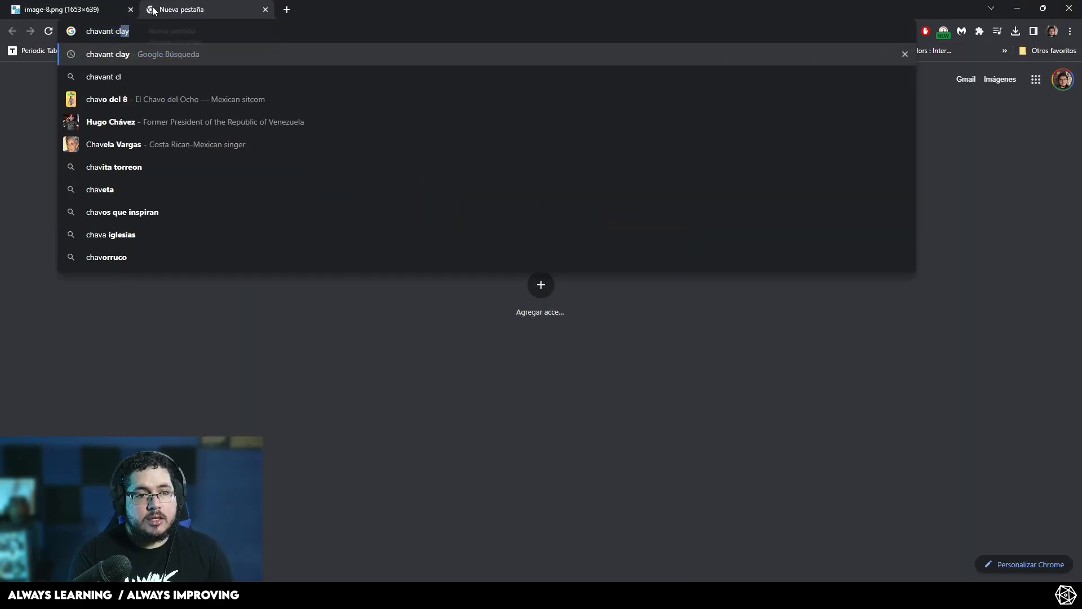
key(Return)
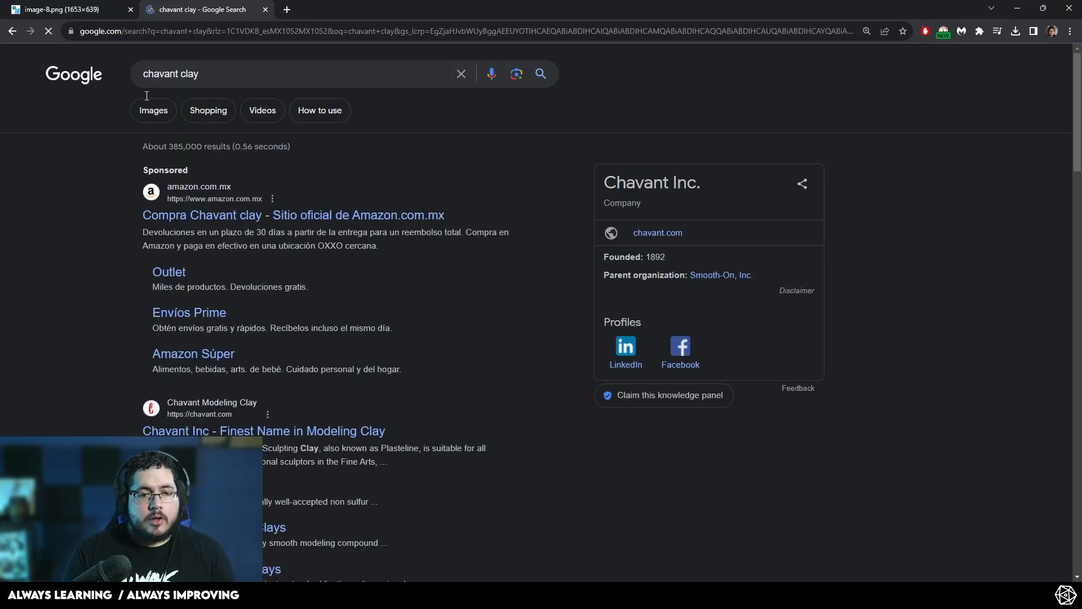
- Browse the image results for Chavant clay as a color reference
click(162, 112)
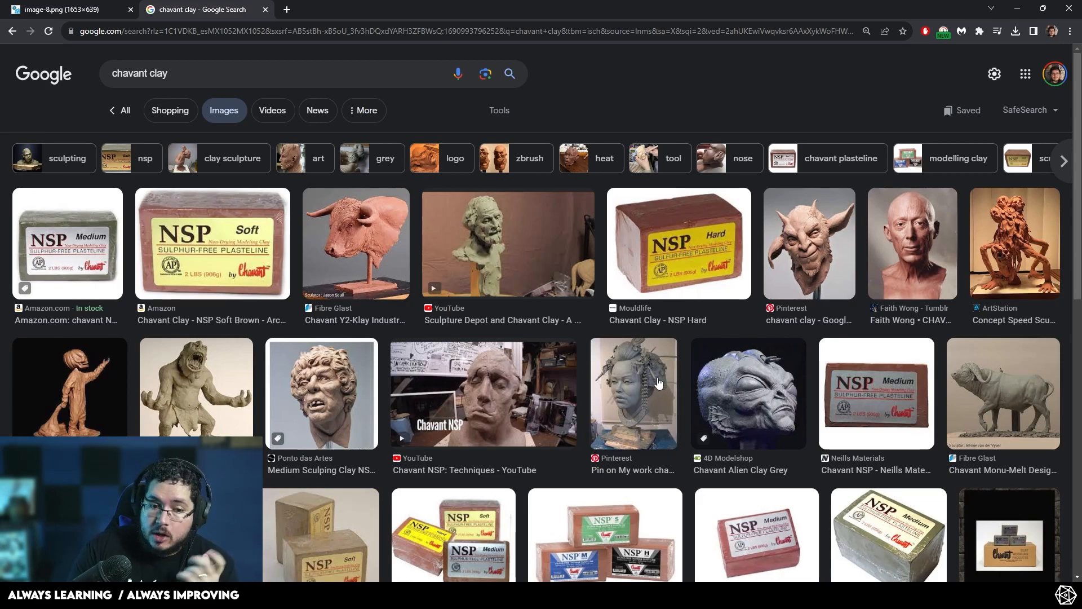
scroll(639, 376, down, 2)
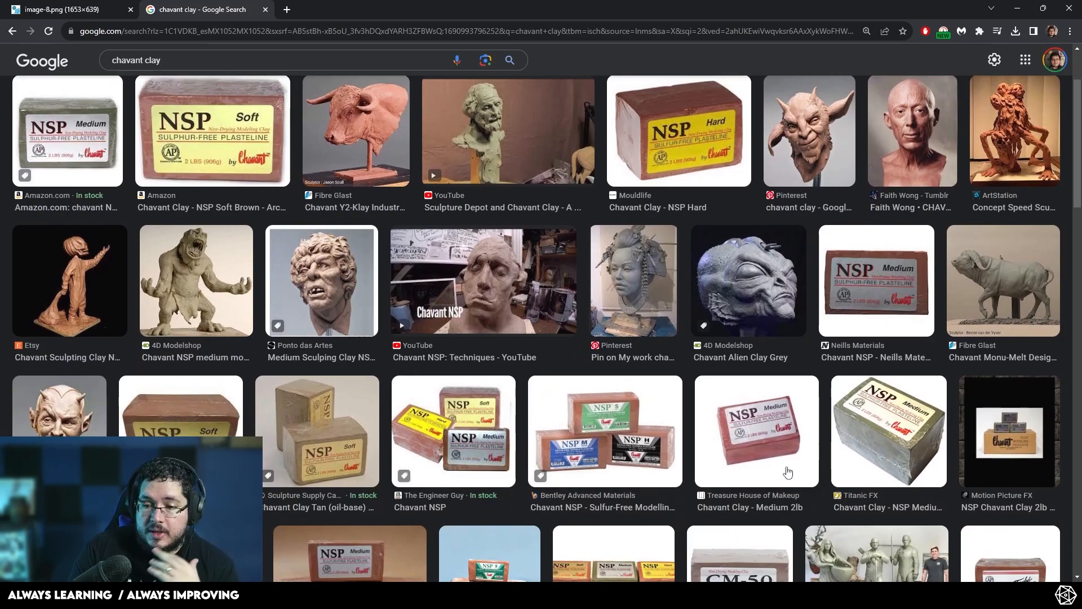
scroll(890, 426, up, 1)
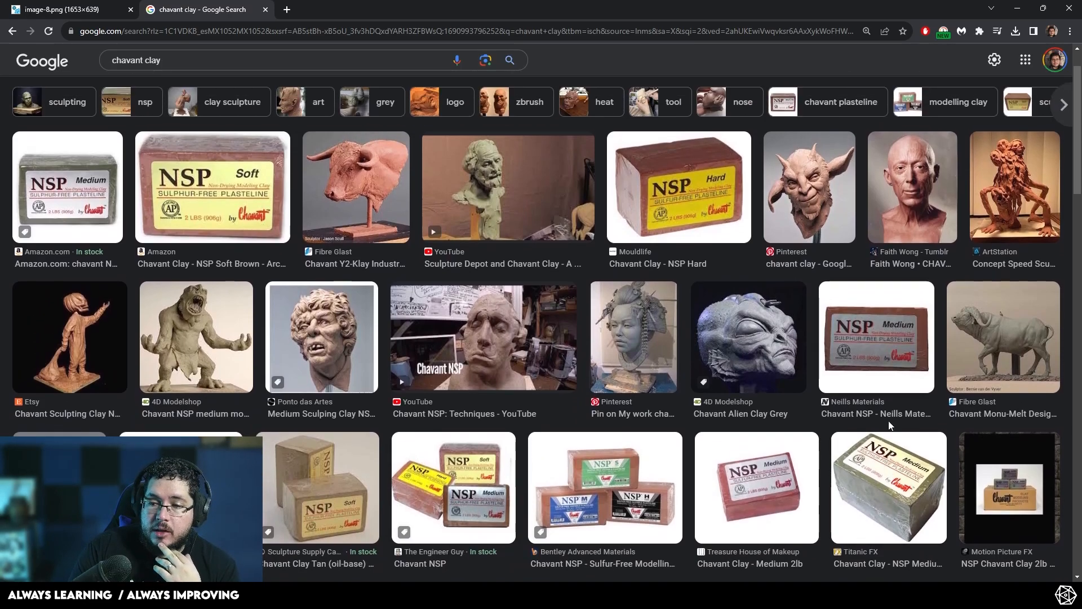
- Using a Chavant clay photo as reference, set m_clay's base color to hue 0.245, saturation 0.374, value 0.364
click(1011, 337)
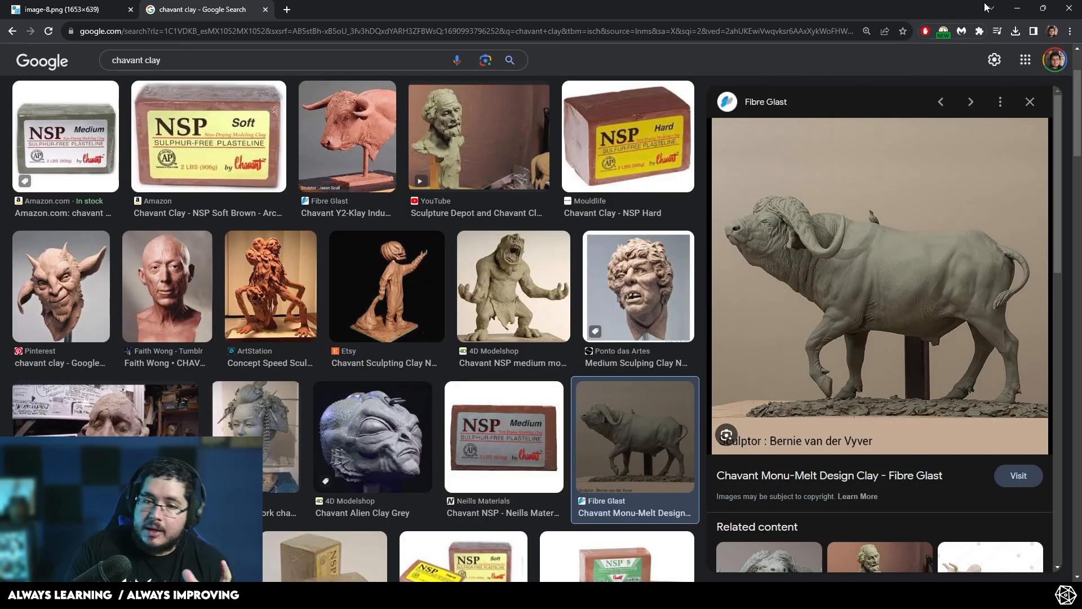
click(1022, 6)
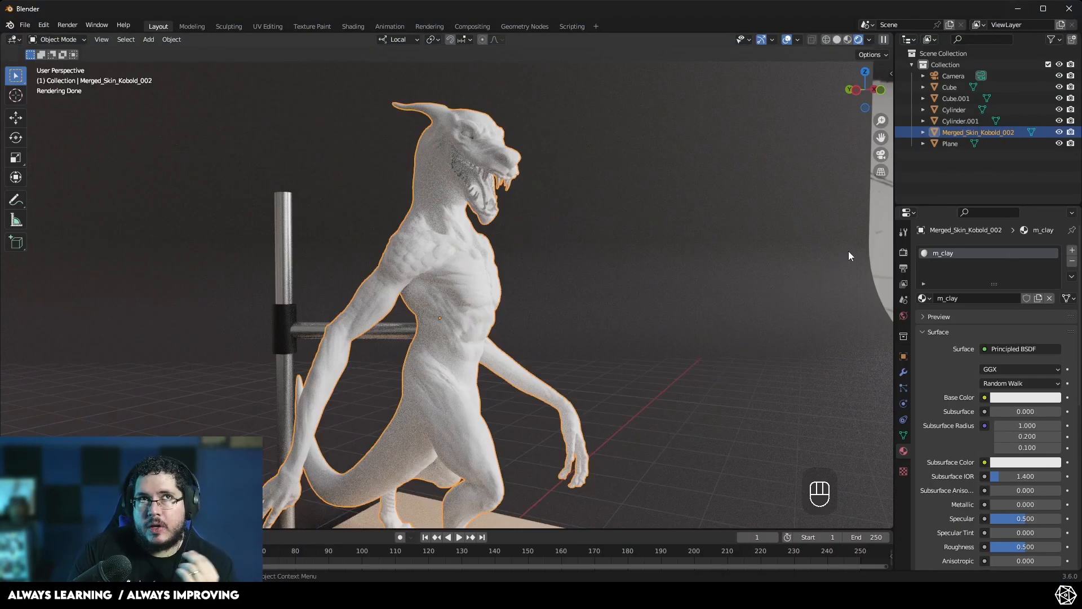
click(1009, 399)
drag(1001, 279, 994, 276)
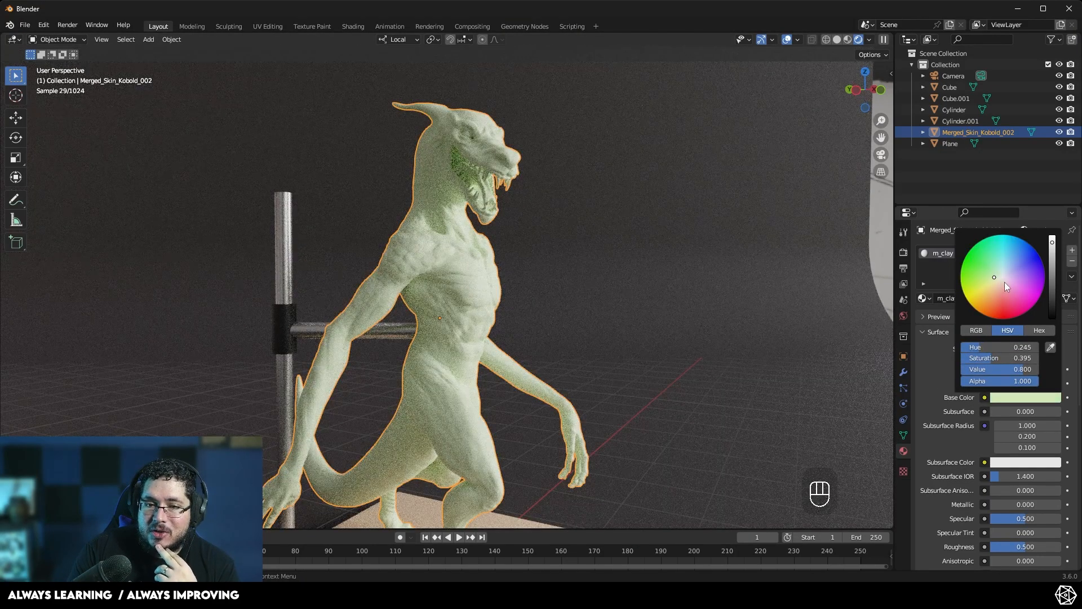
drag(1016, 370, 982, 370)
drag(997, 358, 987, 358)
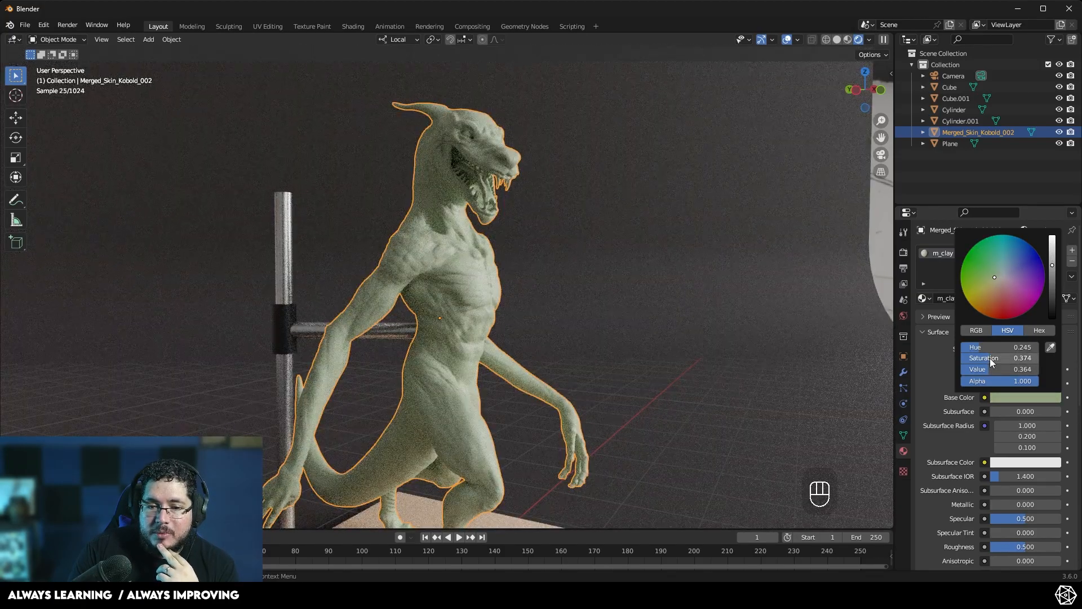
click(992, 278)
drag(992, 280, 992, 278)
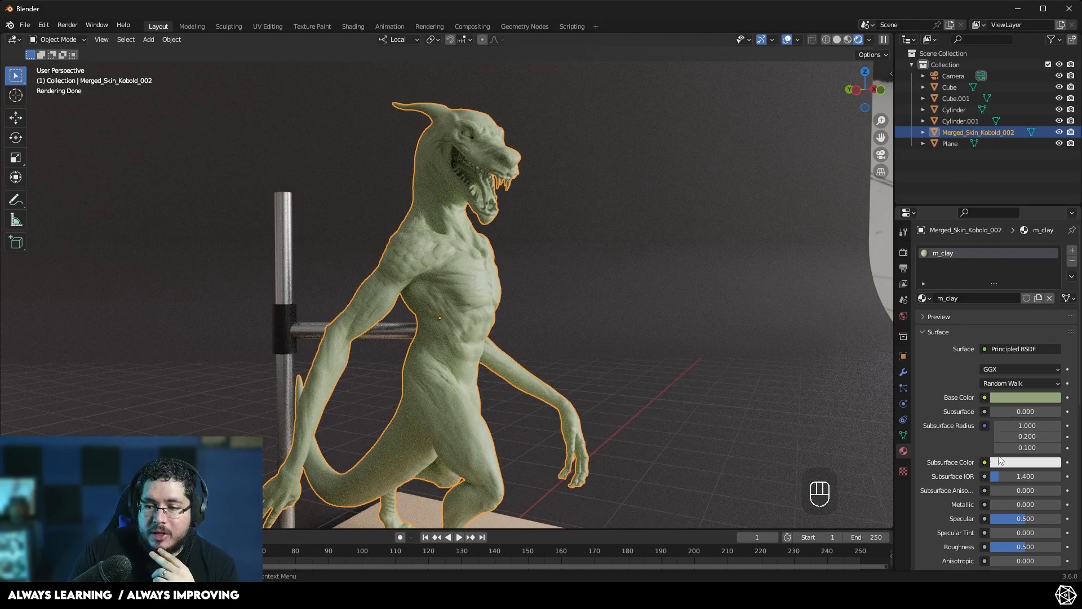
- Set the clay material's roughness to 0.752
scroll(1003, 468, down, 3)
drag(1020, 479, 1042, 479)
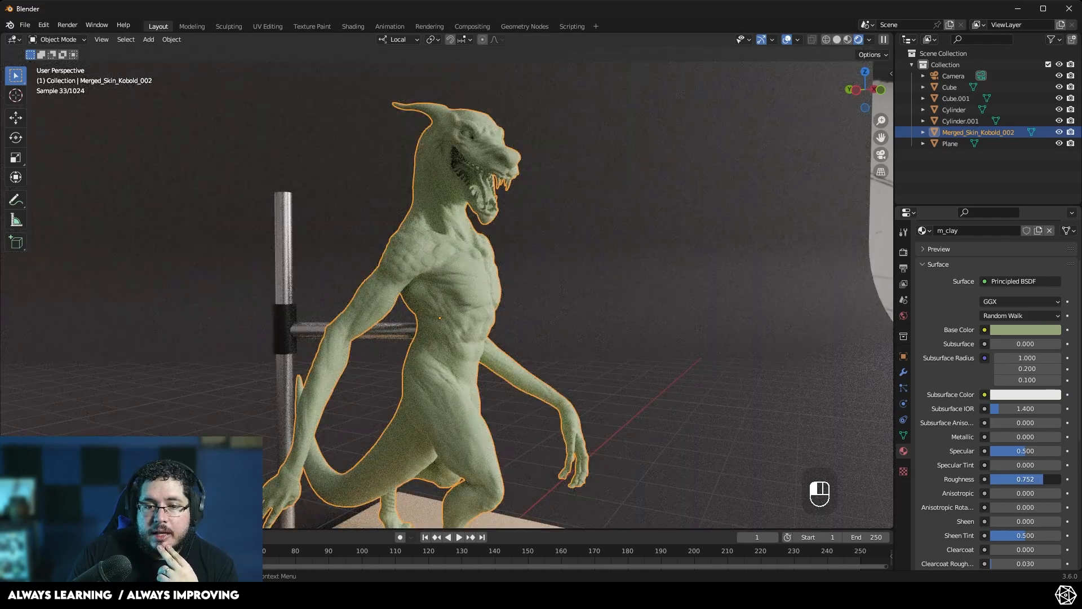
- Orbit and zoom around the sculpture to inspect the clay material in the rendered viewport
scroll(689, 371, down, 3)
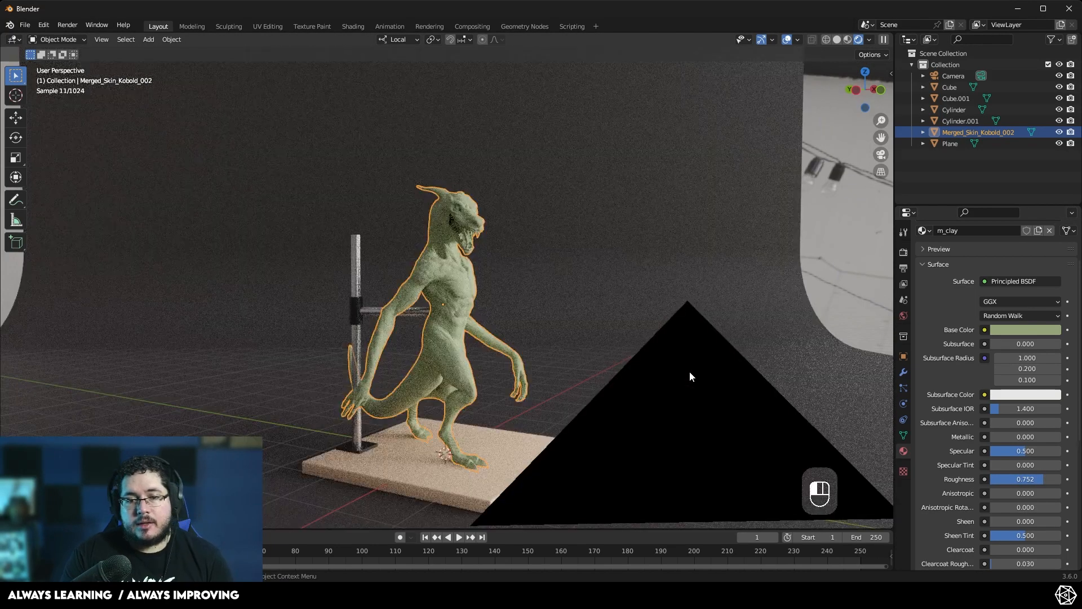
click(689, 371)
middle_drag(583, 299, 473, 303)
scroll(400, 354, up, 5)
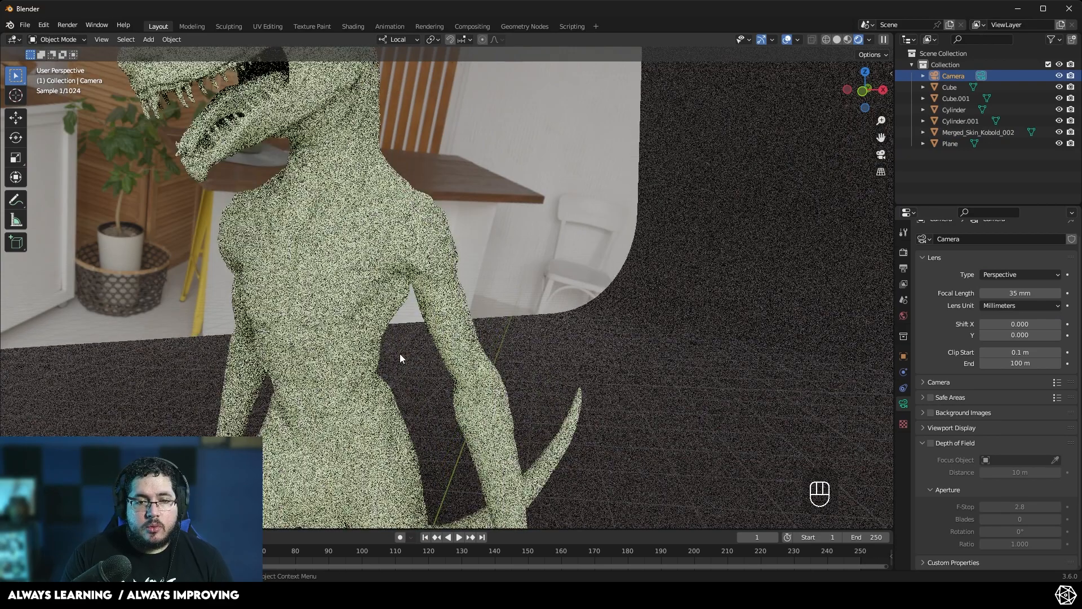
scroll(417, 347, down, 5)
middle_drag(509, 340, 570, 344)
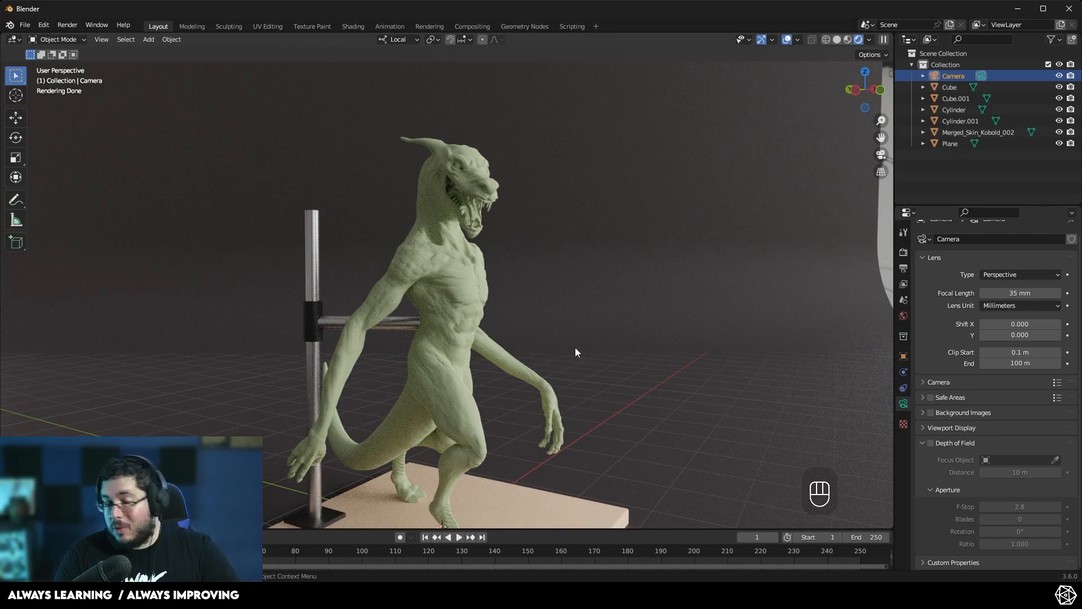
middle_drag(641, 275, 502, 332)
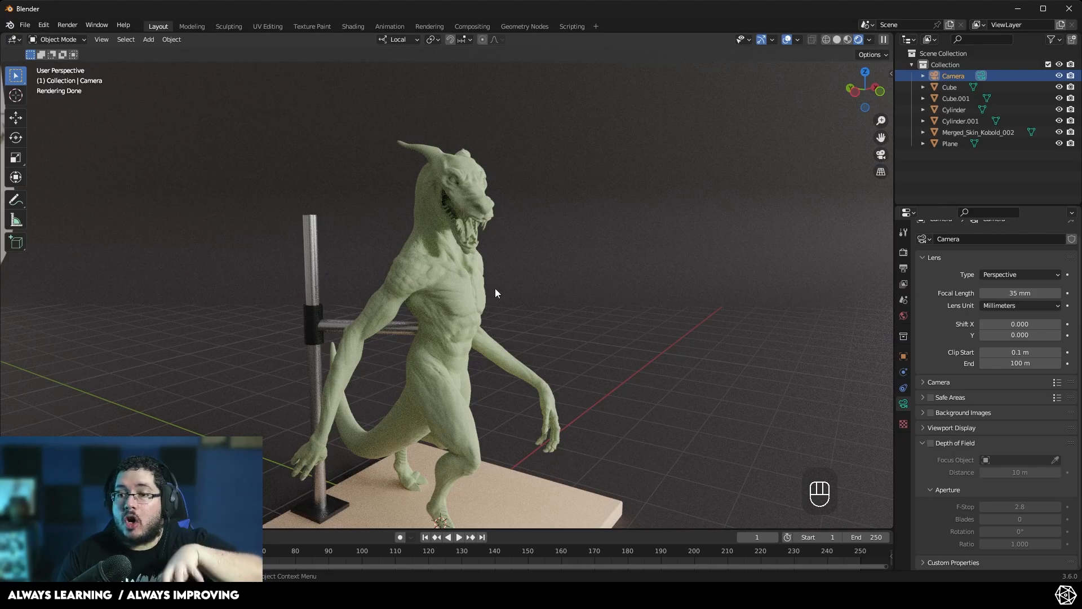
- In the Shading workspace, add an Ambient Occlusion node to m_clay and connect its AO output to Base Color
click(350, 25)
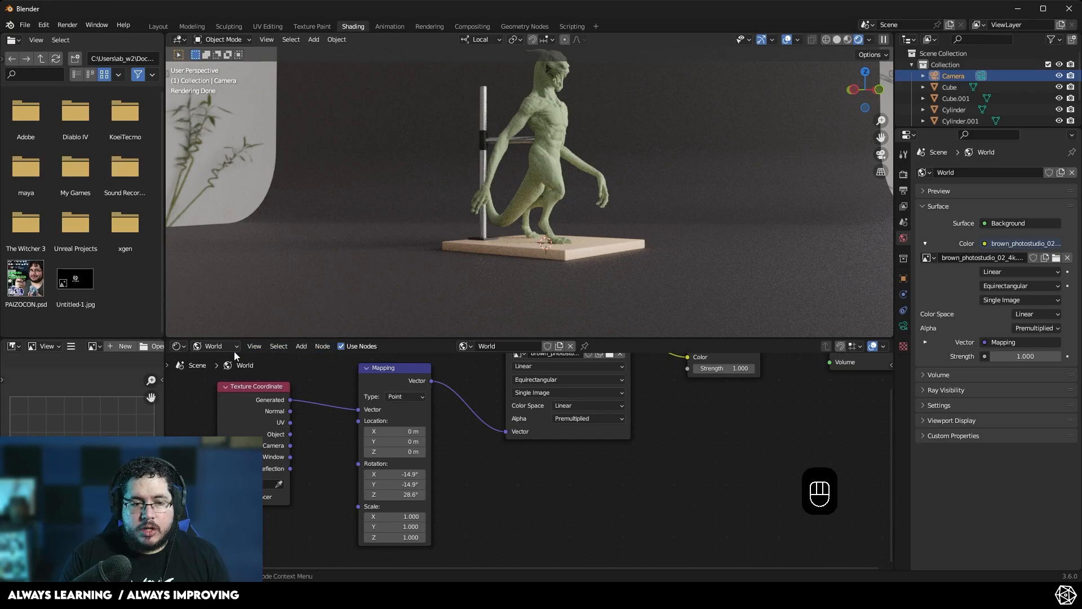
click(221, 345)
click(221, 359)
click(532, 92)
key(Home)
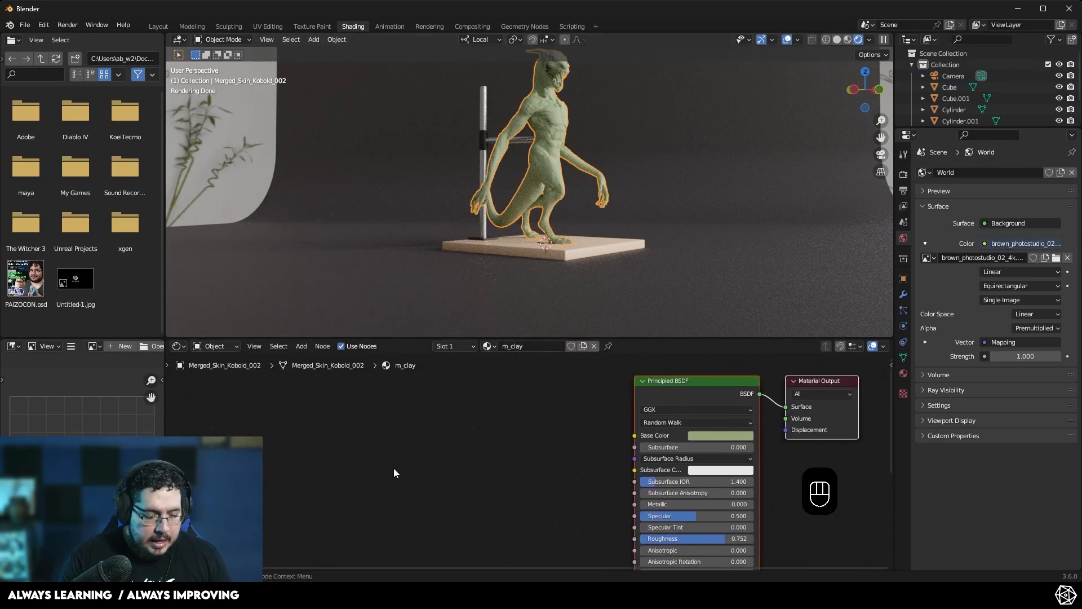
key(shift+a)
text(ambient)
key(Return)
click(356, 416)
click(446, 424)
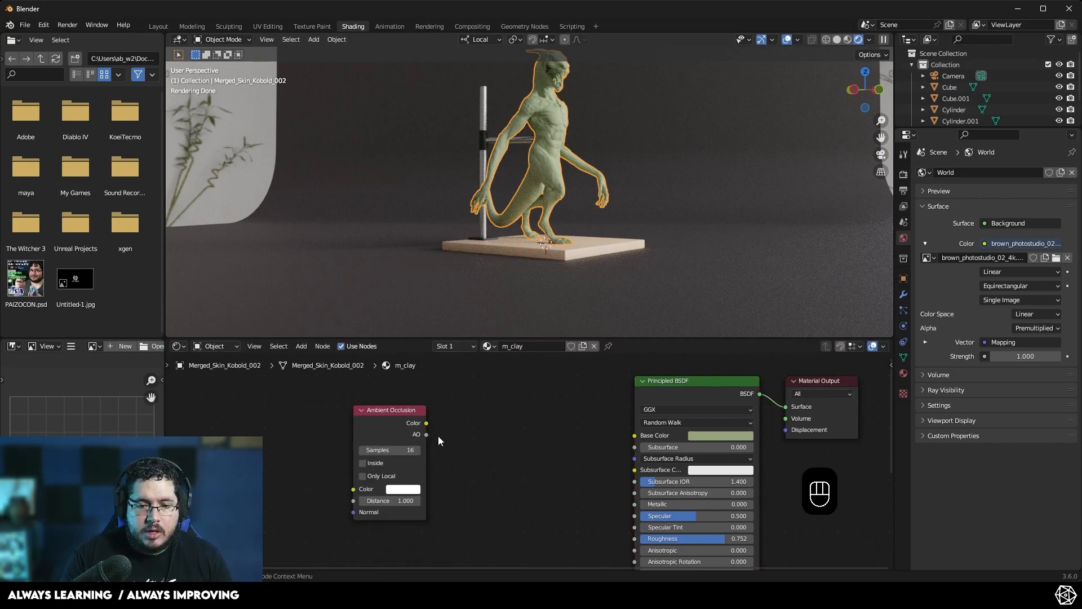
drag(426, 435, 634, 435)
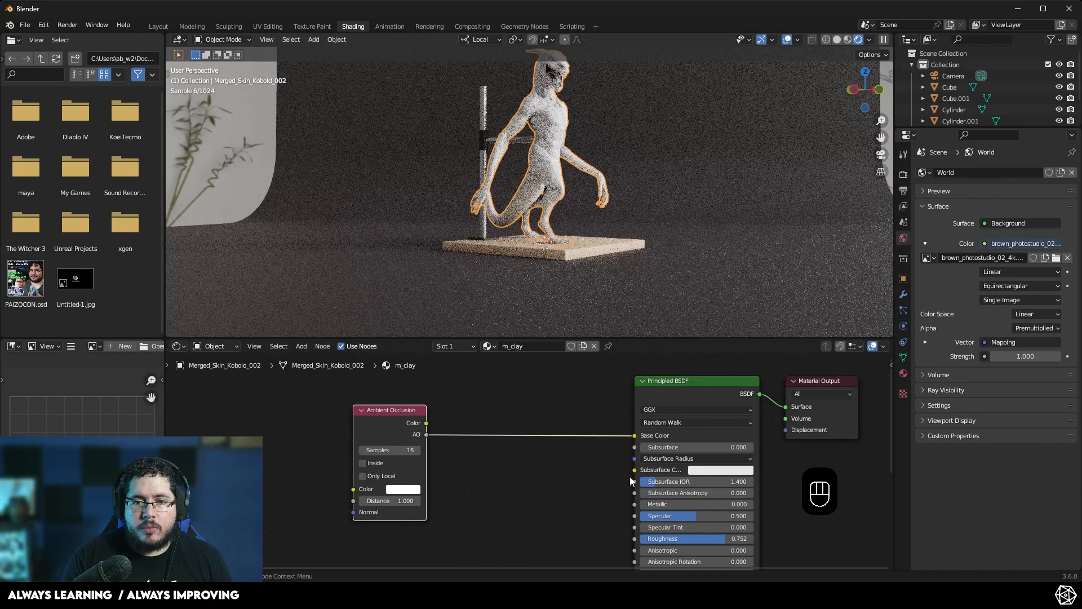
- Set the Ambient Occlusion node's distance to 69.8 while checking the sculpture up close
scroll(581, 124, up, 4)
shift+middle_drag(580, 124, 560, 65)
scroll(567, 243, up, 4)
scroll(530, 156, down, 3)
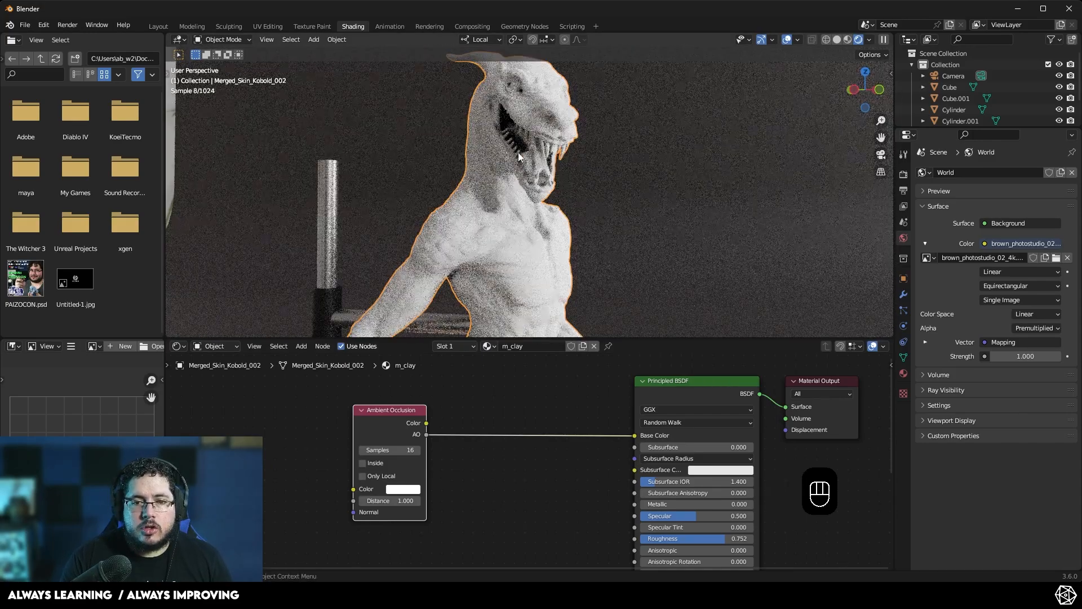
drag(394, 501, 453, 500)
scroll(528, 270, down, 1)
scroll(529, 271, up, 4)
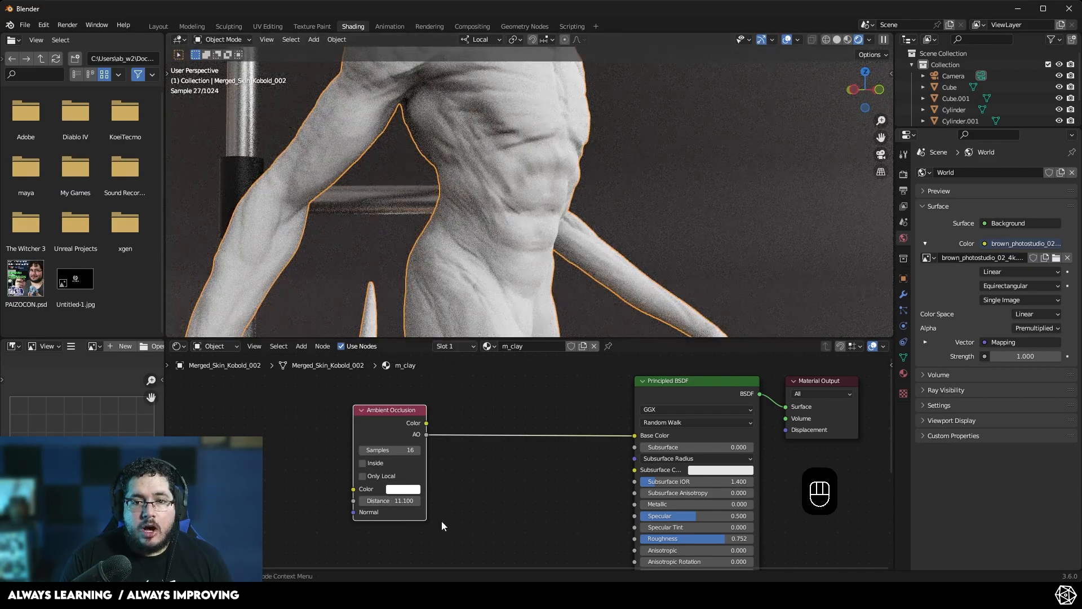
drag(394, 501, 726, 500)
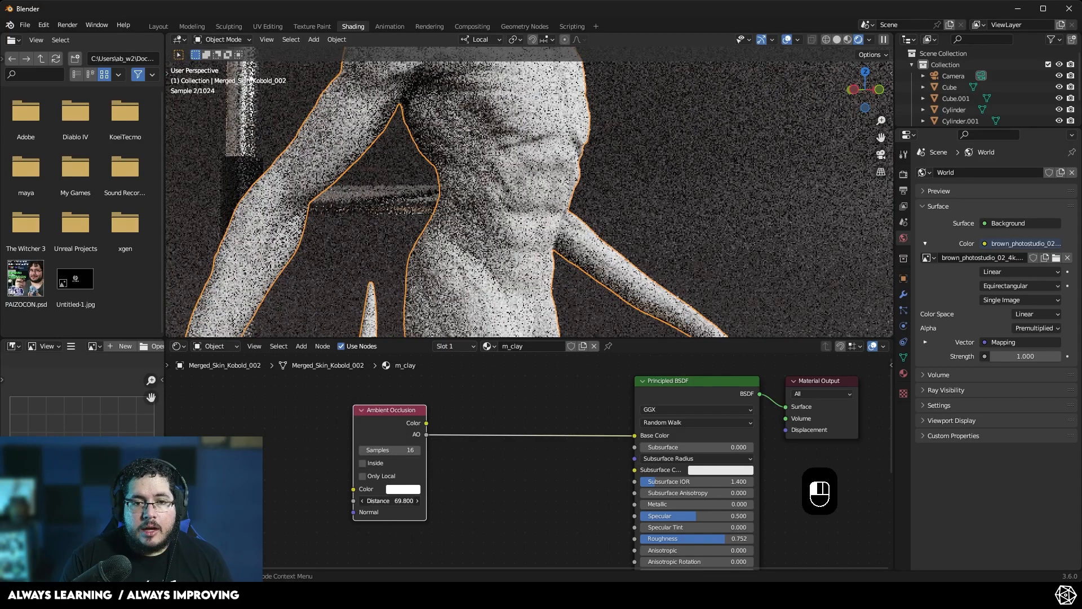
scroll(517, 175, down, 2)
shift+middle_drag(517, 180, 497, 276)
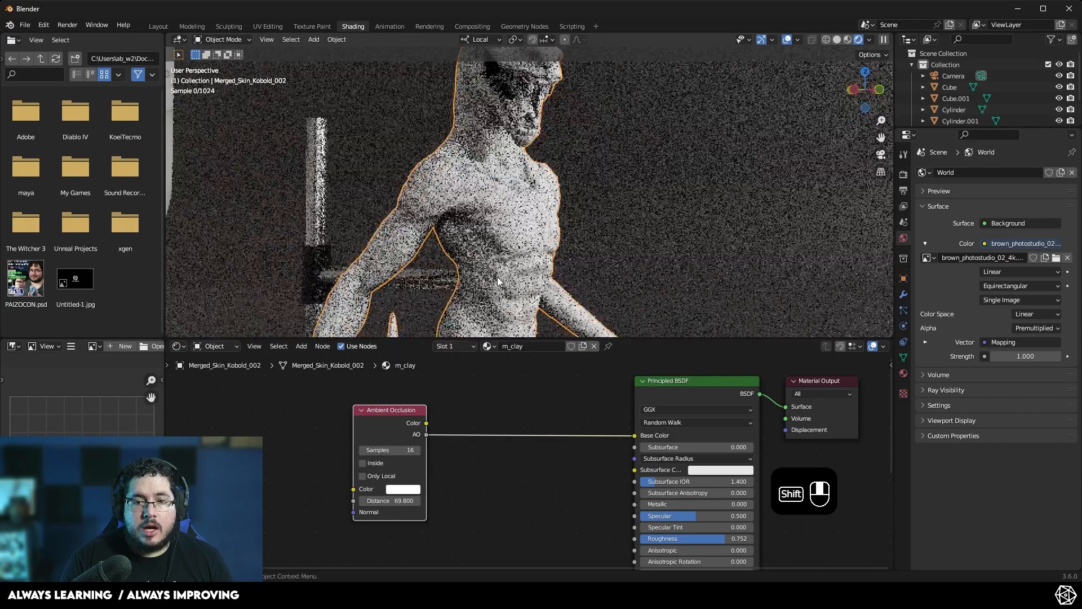
middle_drag(515, 225, 478, 232)
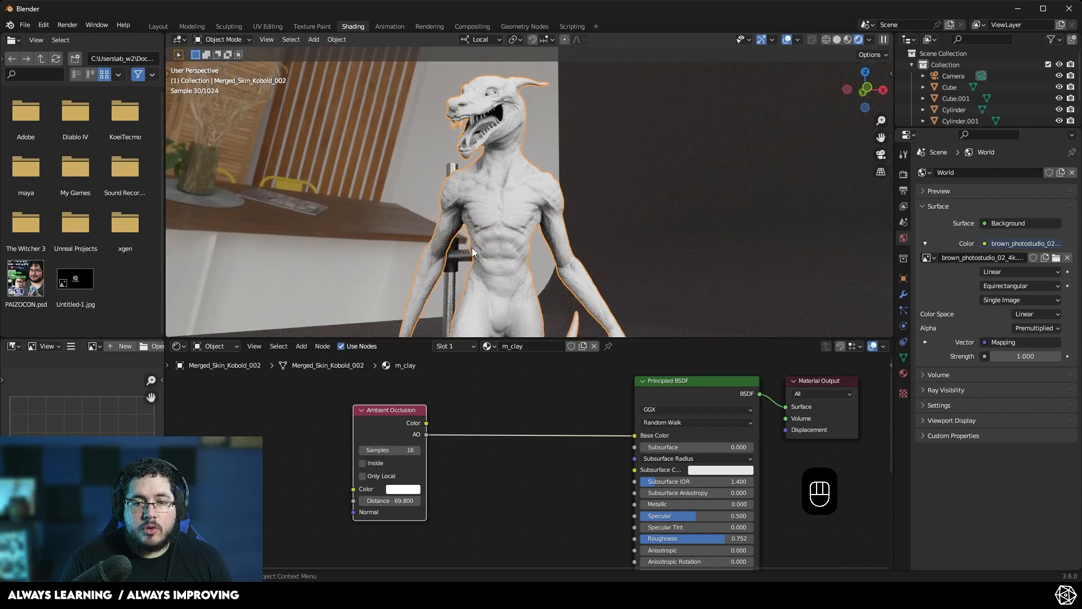
scroll(499, 234, up, 2)
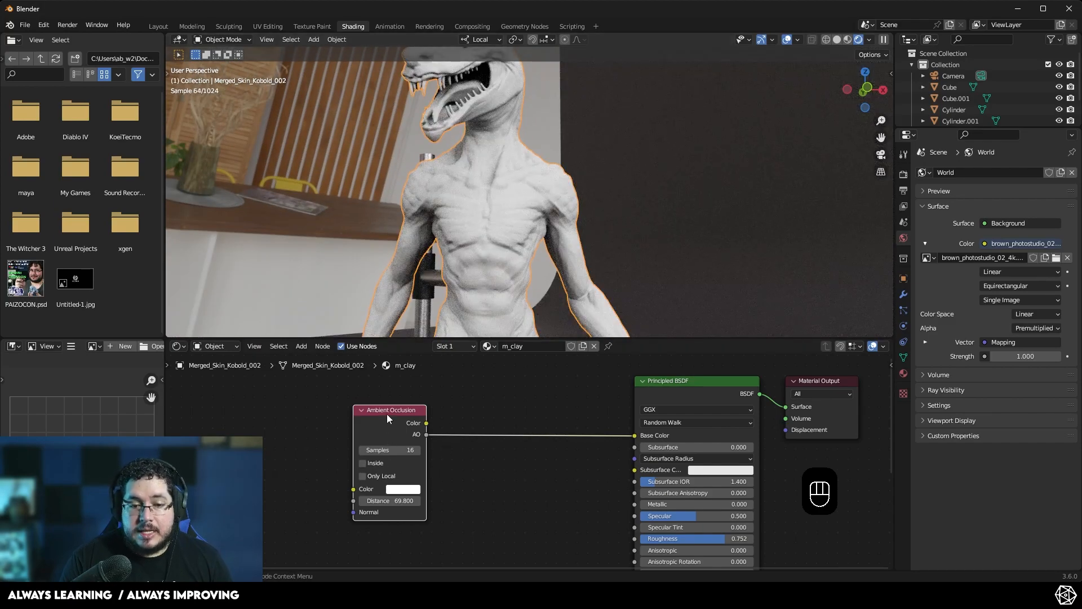
- Insert a Color Ramp node between the AO output and the Principled BSDF's Base Color
drag(386, 415, 283, 411)
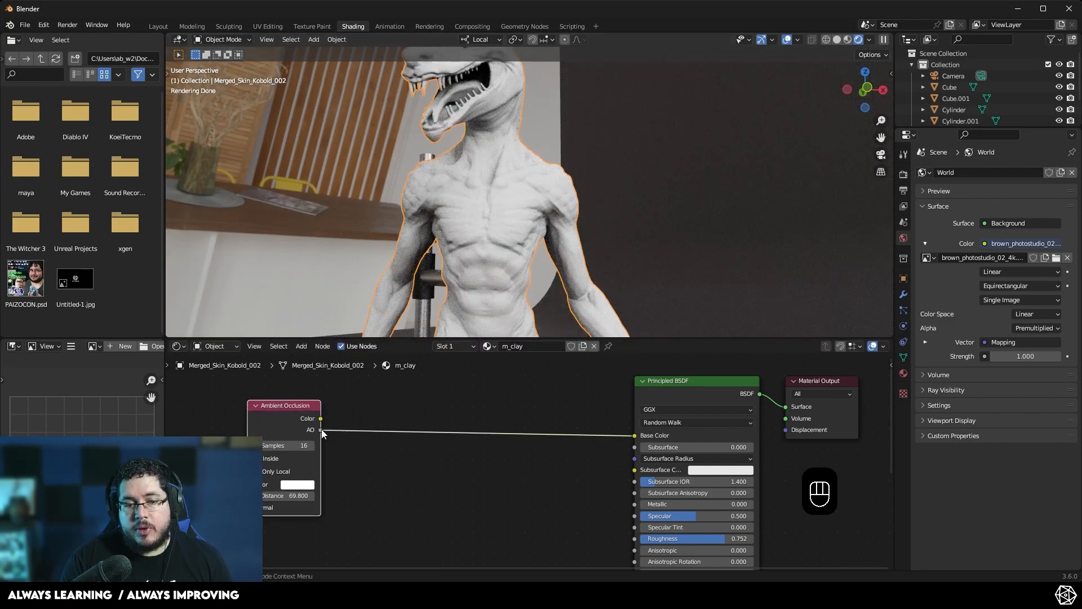
middle_drag(370, 464, 398, 482)
middle_drag(399, 428, 415, 416)
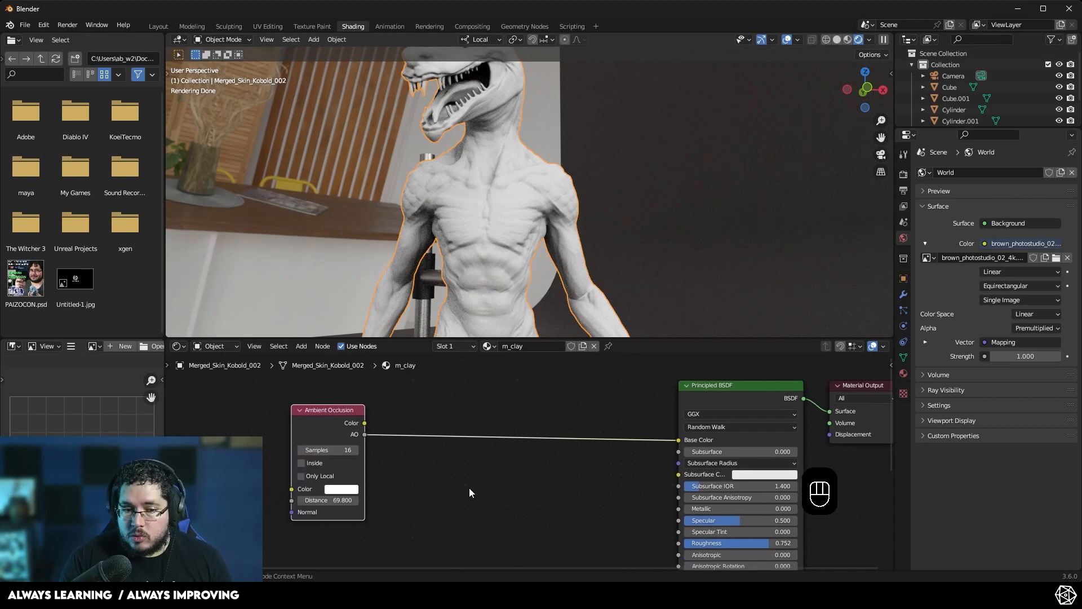
drag(328, 413, 258, 416)
click(365, 486)
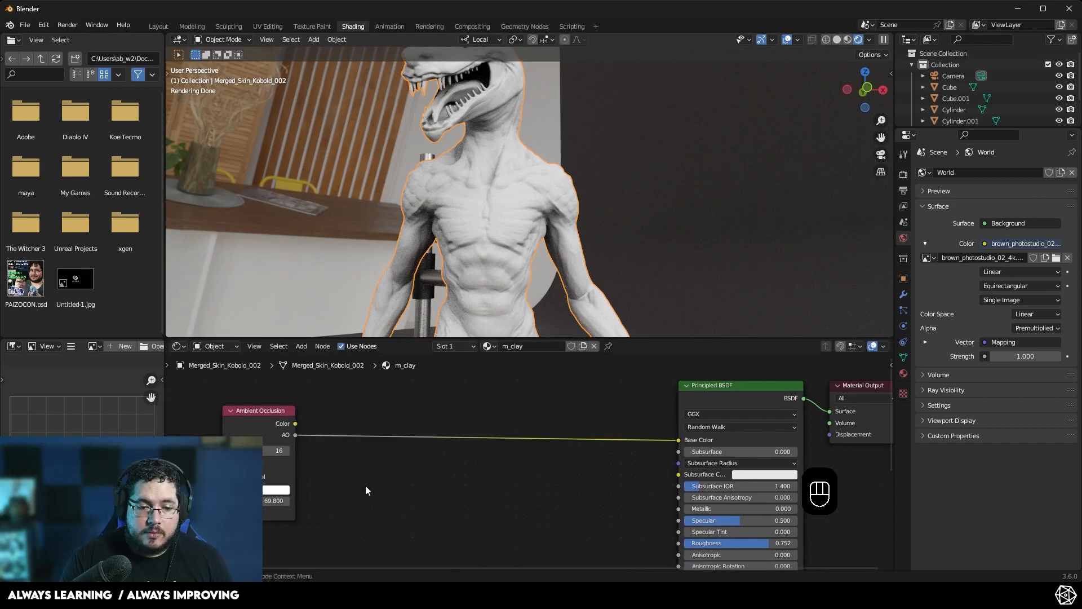
key(shift+a)
click(358, 453)
text(ramo)
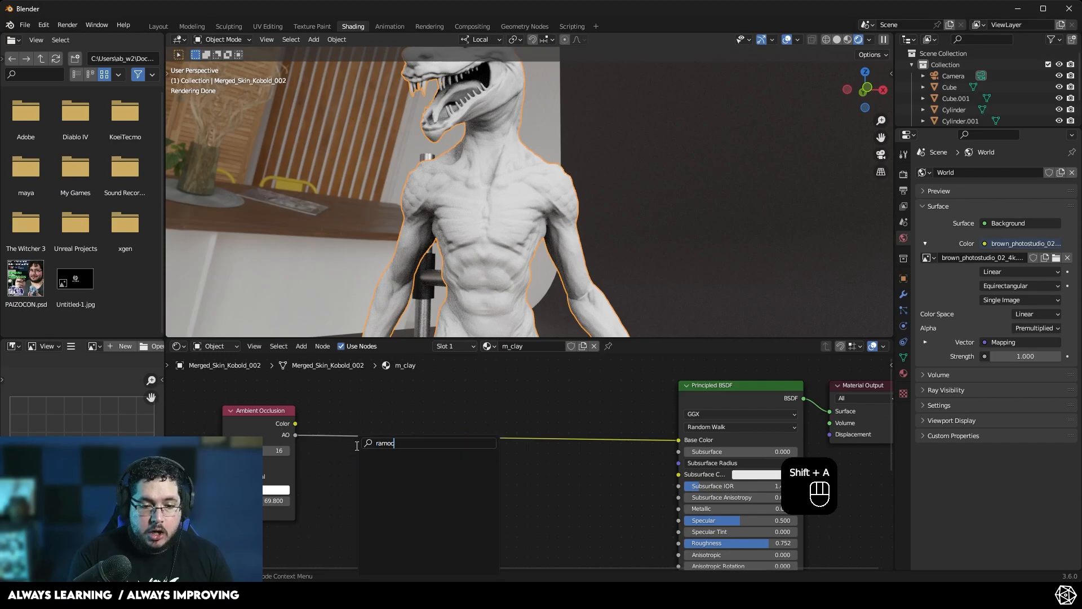
key(BackSpace)
key(Return)
click(375, 430)
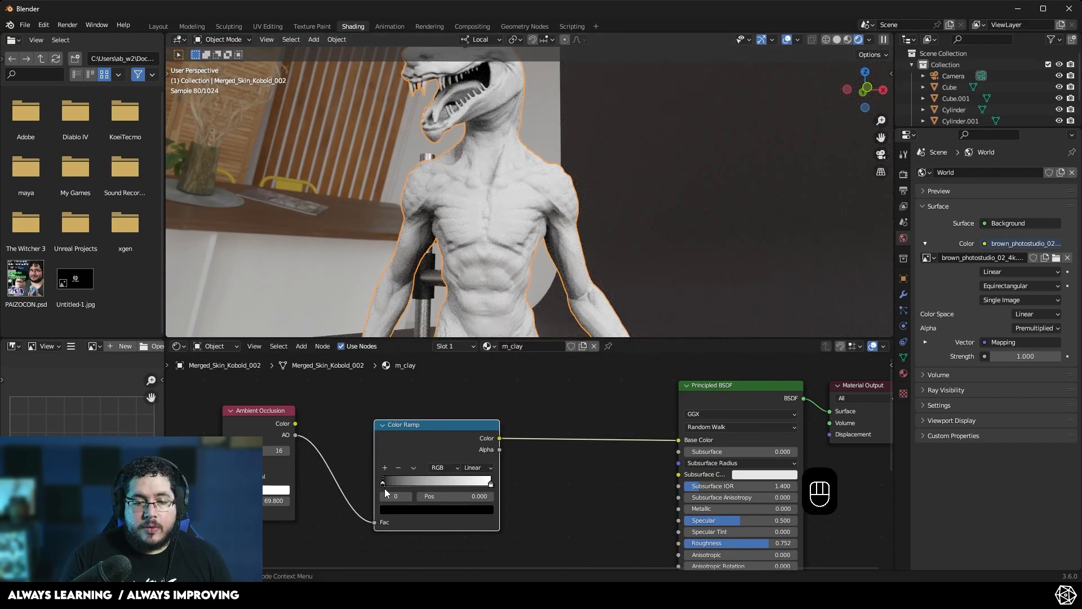
- Move the Color Ramp's black stop inward and its white stop to position 0.841
drag(383, 484, 413, 484)
middle_drag(397, 229, 532, 111)
mouse_move(490, 486)
mouse_down()
mouse_move(459, 486)
mouse_move(473, 484)
mouse_up()
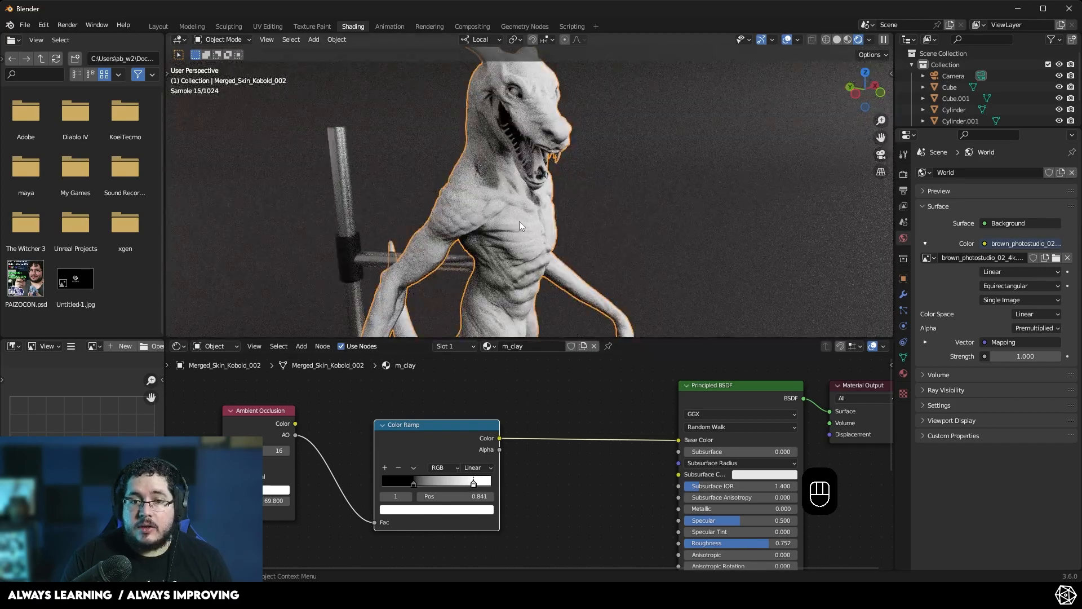
- Rearrange the Ambient Occlusion and Color Ramp nodes further left to make room
scroll(519, 227, down, 3)
middle_drag(520, 227, 533, 271)
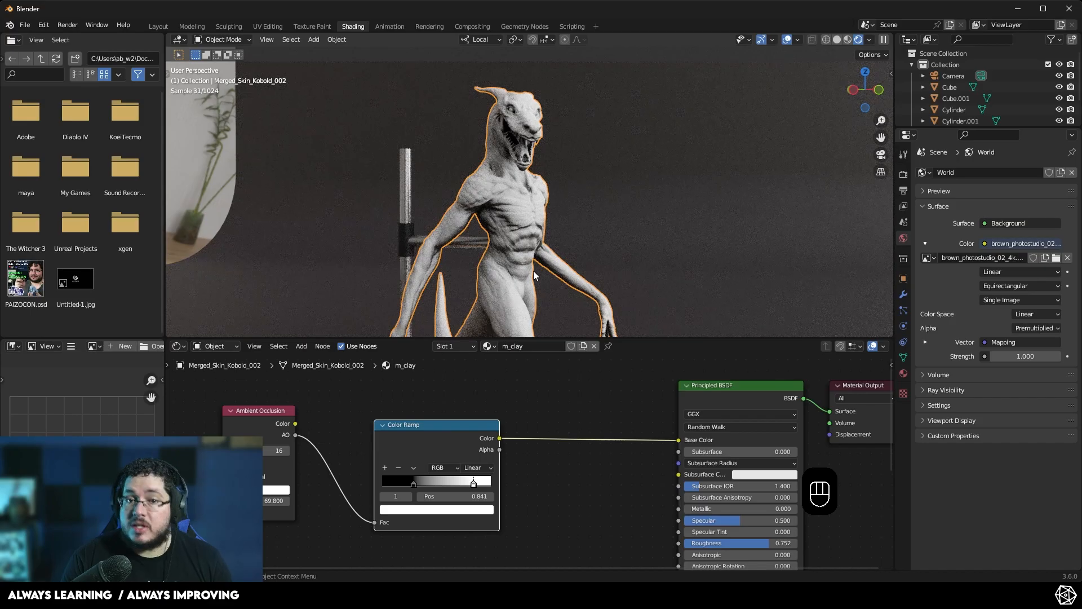
drag(438, 425, 397, 435)
drag(255, 412, 219, 410)
drag(378, 435, 345, 420)
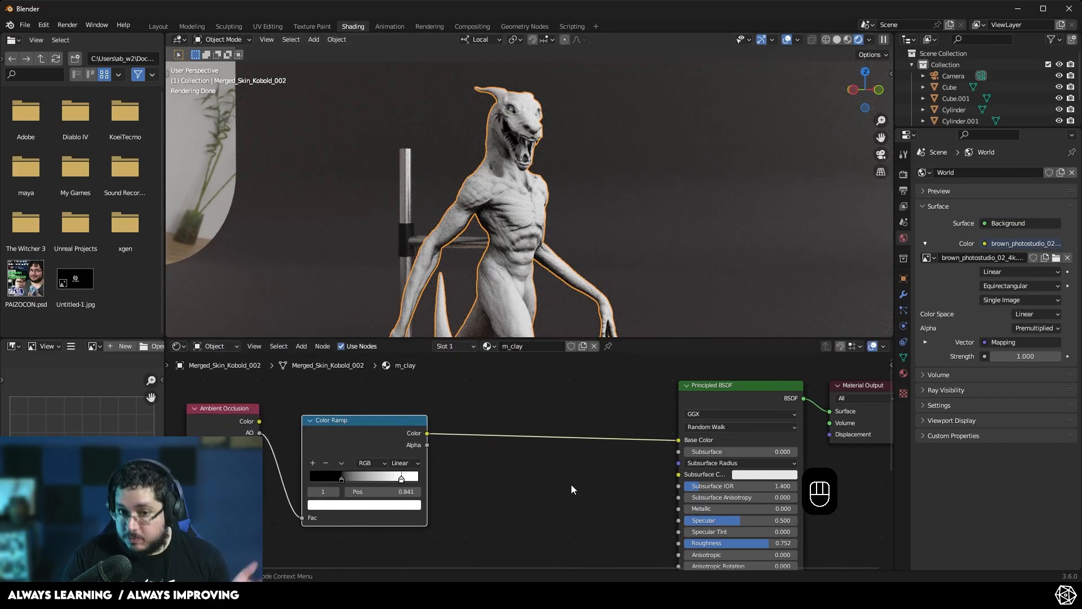
click(550, 489)
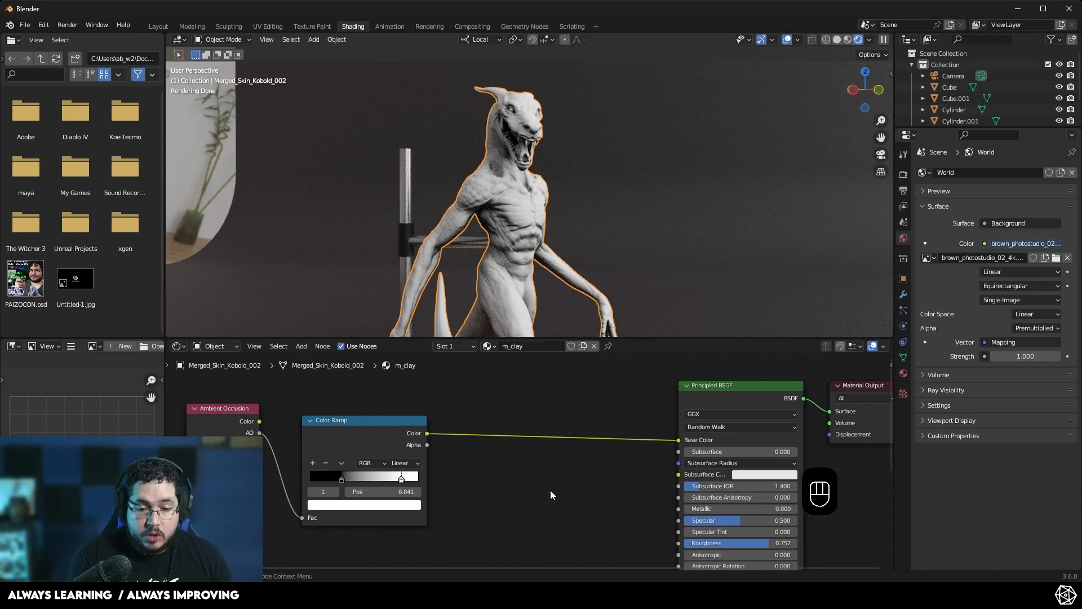
key(shift+a)
text(smi)
key(Return)
key(x)
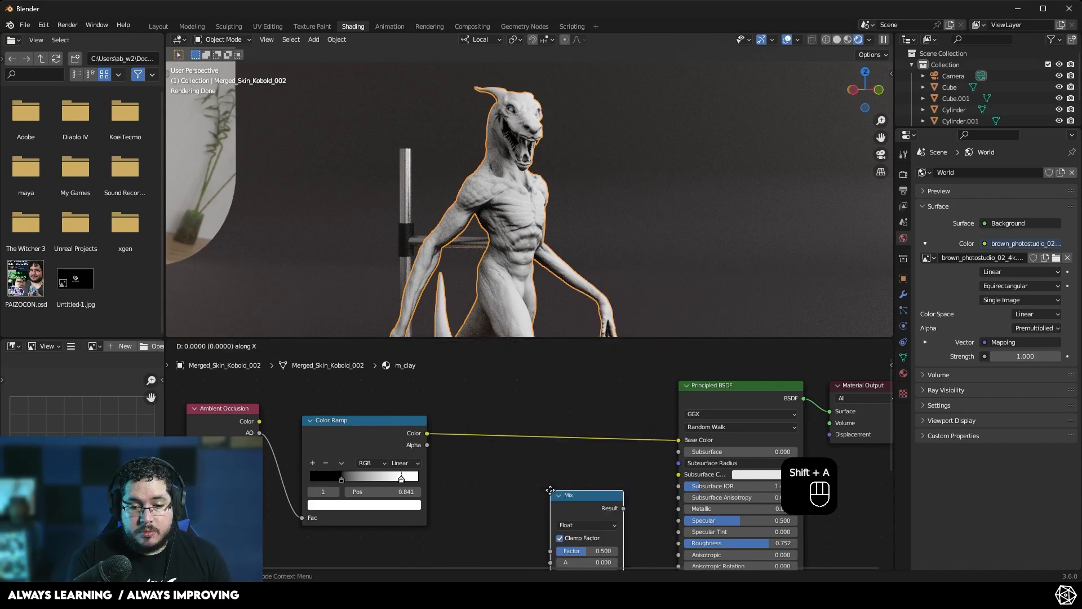
click(536, 458)
right_click(536, 458)
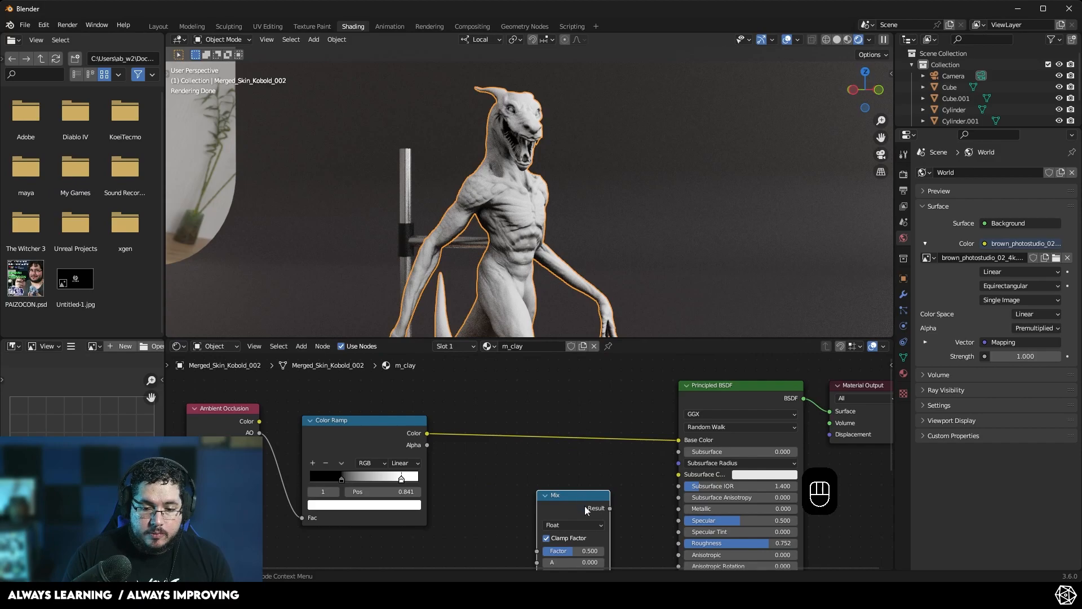
key(Delete)
- Add a Mix Color node to the m_clay node tree
key(shift+a)
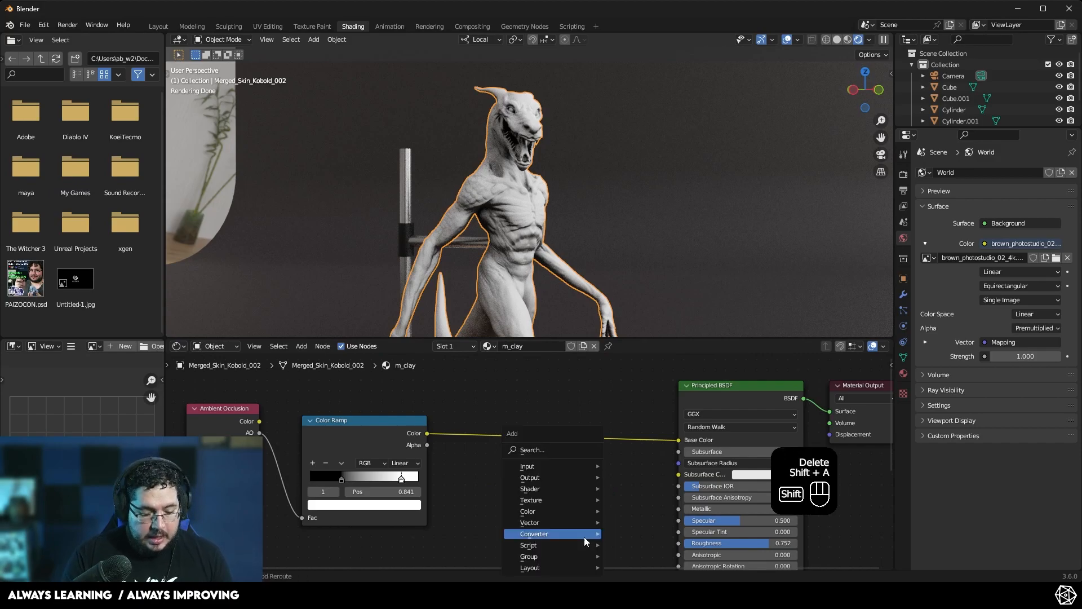
click(559, 450)
text(mix)
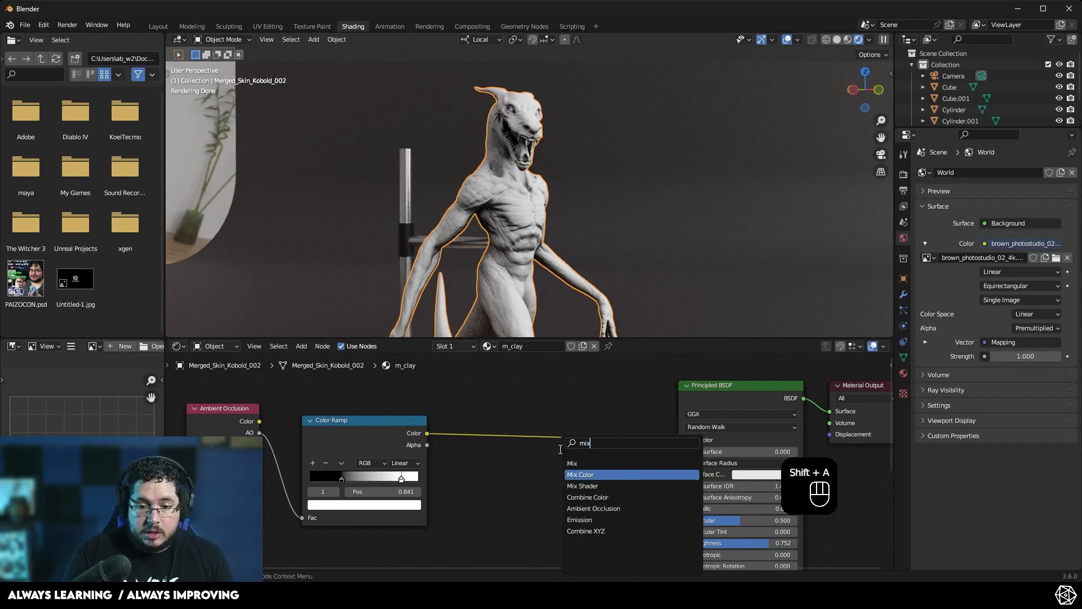
key(Return)
click(520, 449)
right_click(503, 395)
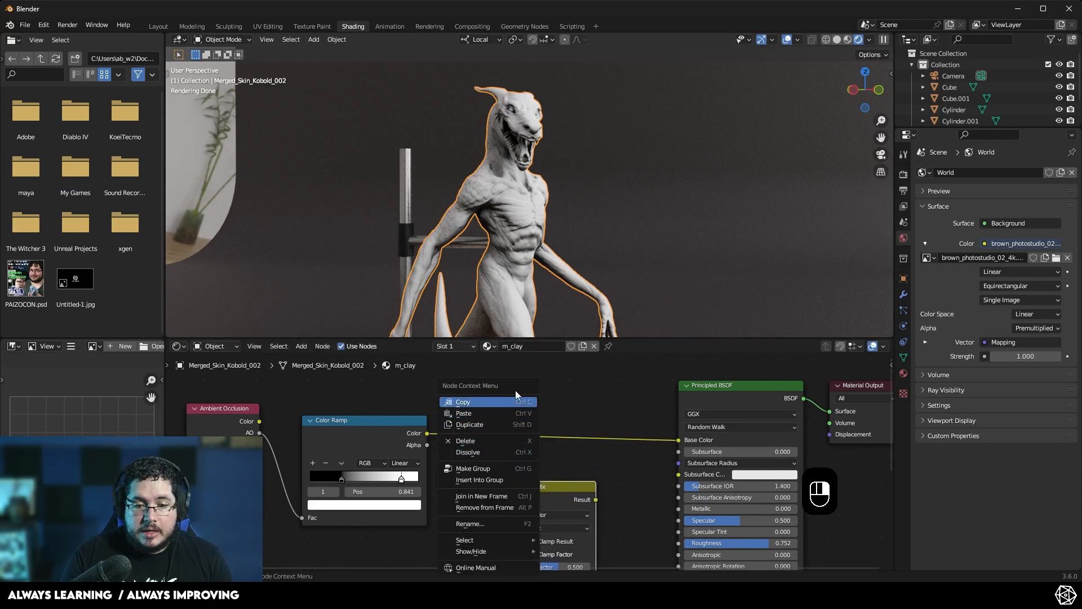
middle_drag(489, 413, 477, 383)
middle_drag(452, 452, 440, 427)
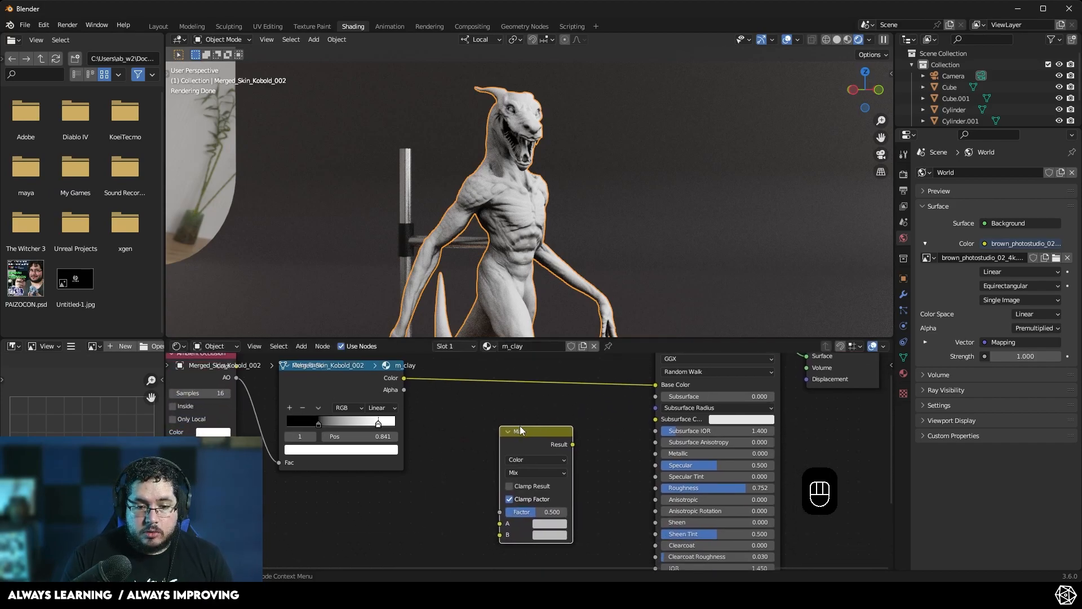
- Position the Mix node and give its A and B inputs temporary blue and red colors
drag(519, 429, 497, 400)
middle_drag(454, 417, 452, 451)
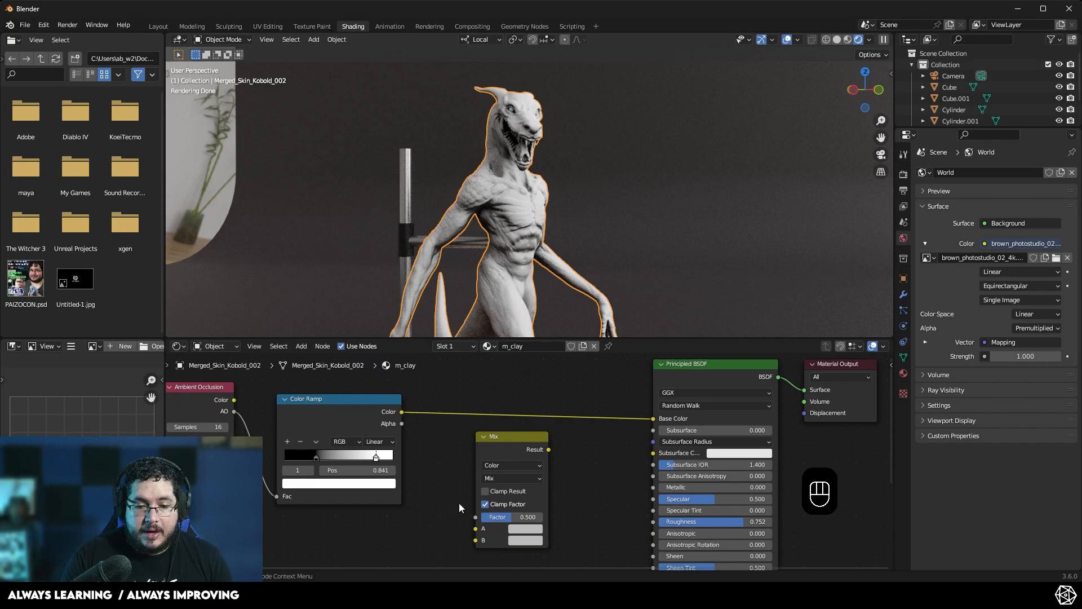
click(516, 531)
click(562, 408)
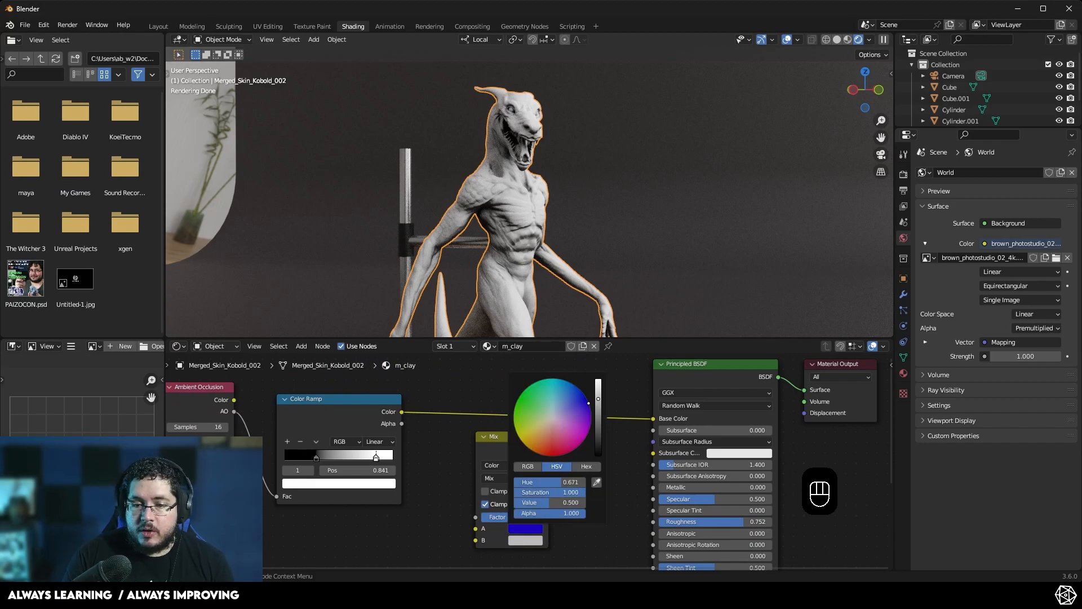
click(525, 540)
click(552, 459)
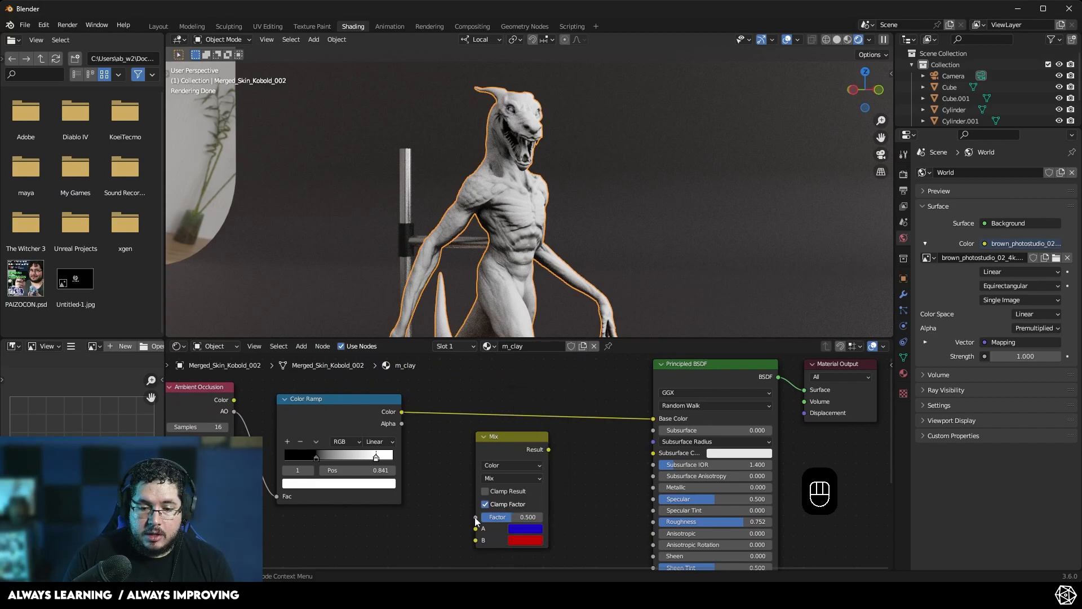
- Connect the Color Ramp's Color to the Mix Factor and the Mix Result to the Principled BSDF's Base Color
drag(402, 412, 476, 517)
drag(550, 449, 652, 419)
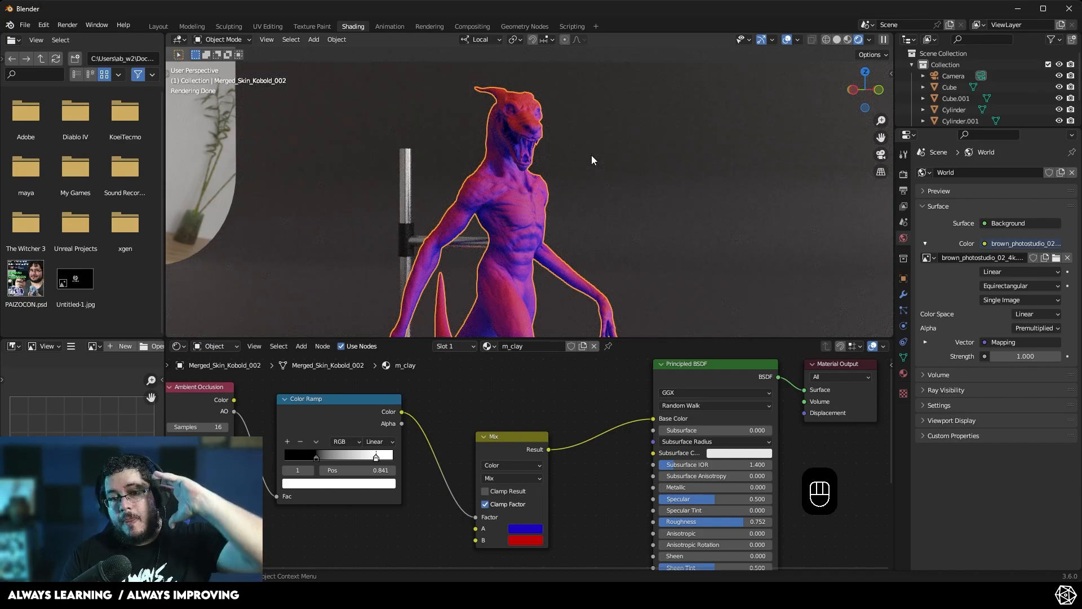
- Set the Mix node's B color to a pale green with hue 0.272 and saturation 0.429
click(528, 543)
click(546, 425)
drag(545, 425, 540, 428)
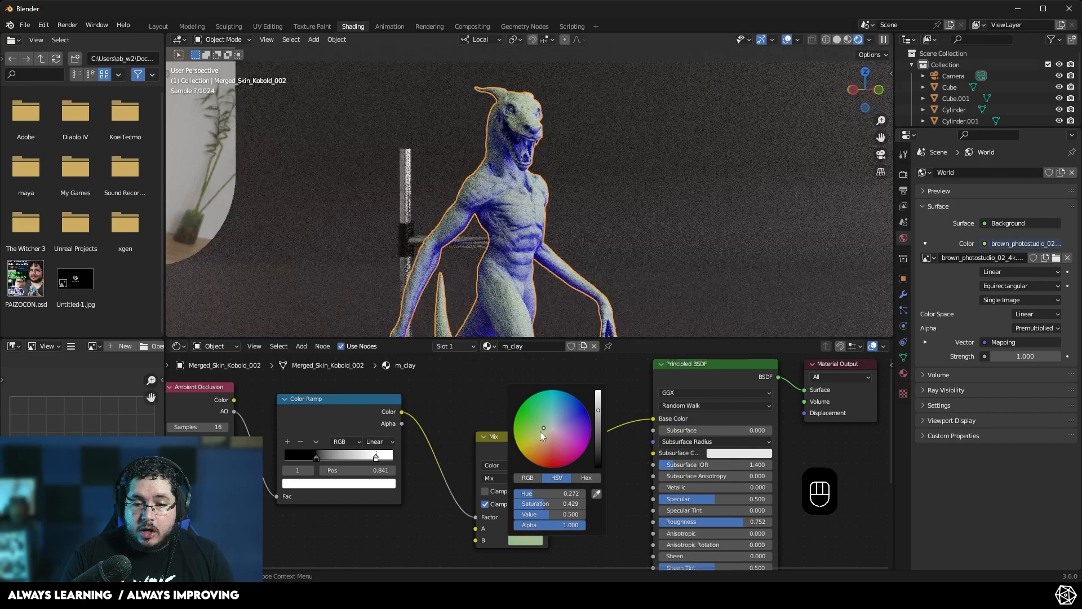
- Copy the green from B into the Mix node's A color with the eyedropper and darken its value to 0.097
click(532, 528)
click(597, 481)
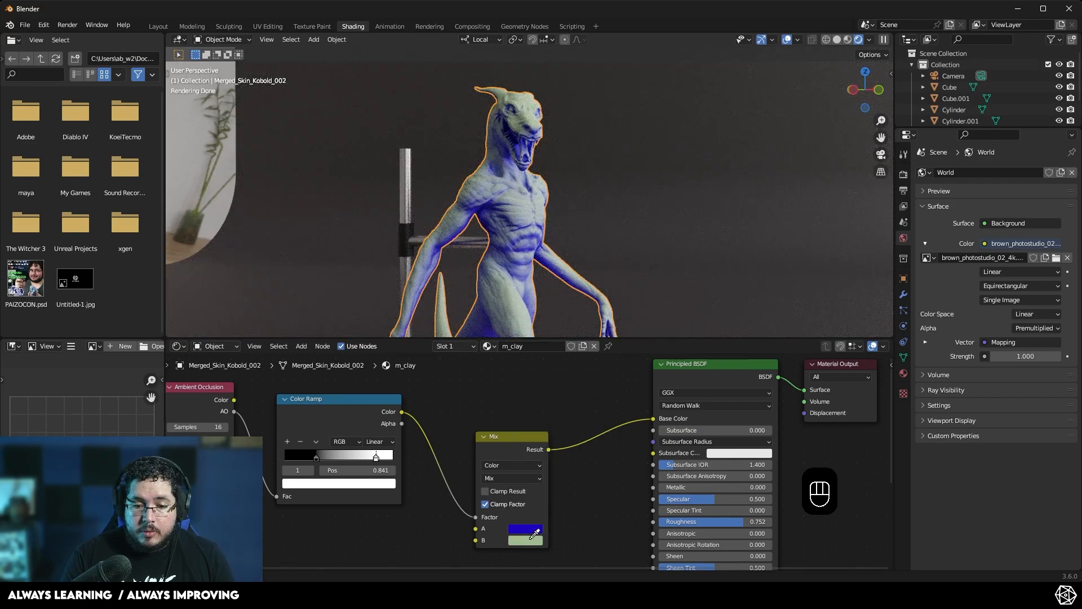
click(531, 538)
click(530, 528)
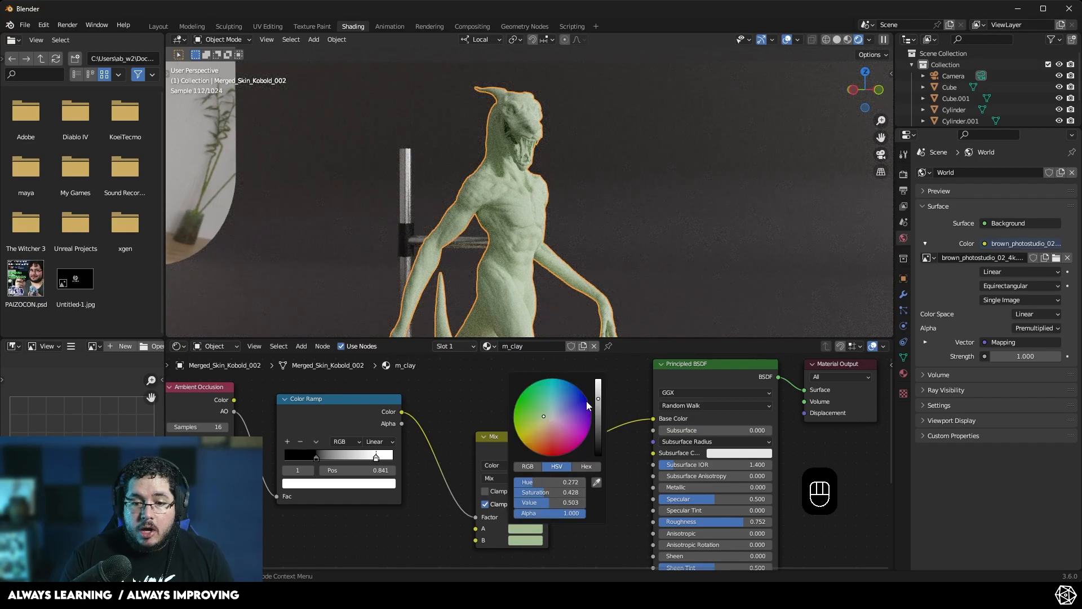
drag(598, 401, 598, 430)
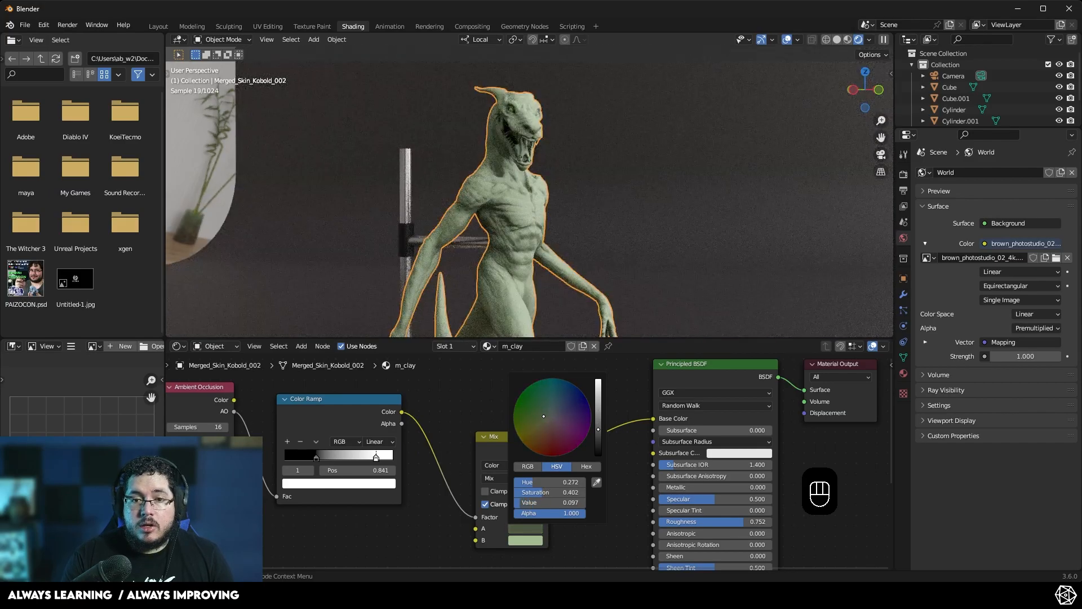
- Orbit and zoom the viewport to examine the green sculpture, reselecting the kobold afterwards
click(589, 224)
scroll(542, 204, up, 3)
middle_drag(563, 204, 498, 130)
scroll(584, 192, down, 2)
scroll(494, 188, up, 2)
middle_drag(492, 191, 550, 190)
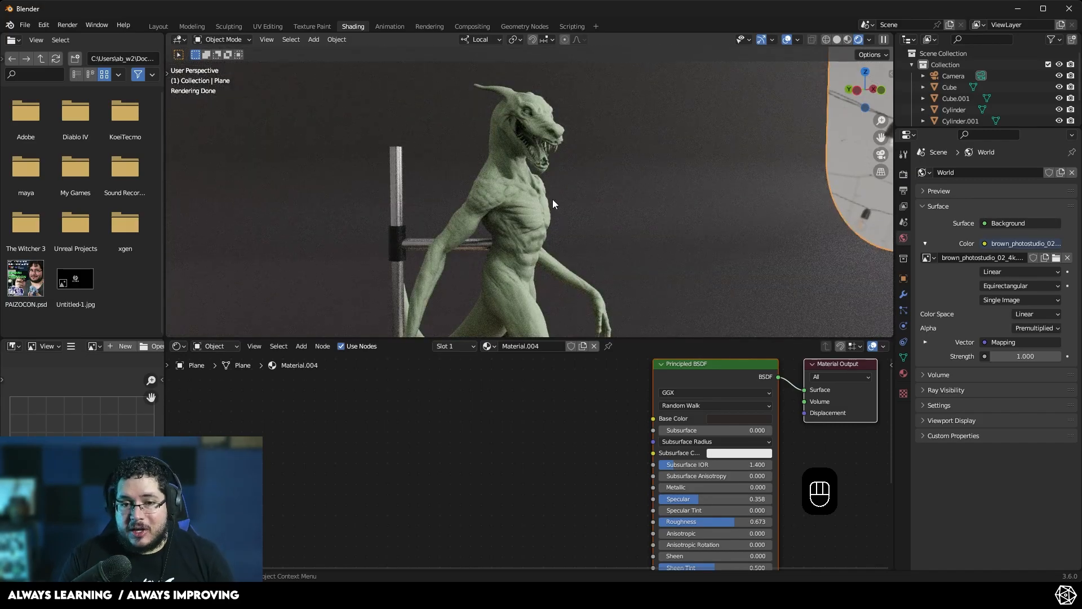
middle_drag(552, 198, 519, 206)
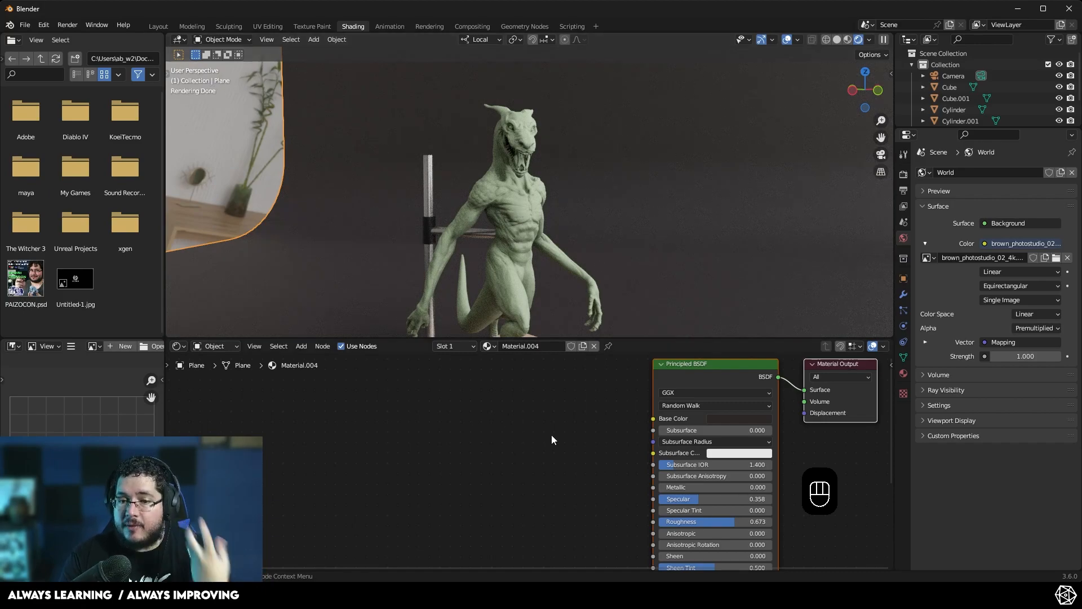
click(512, 192)
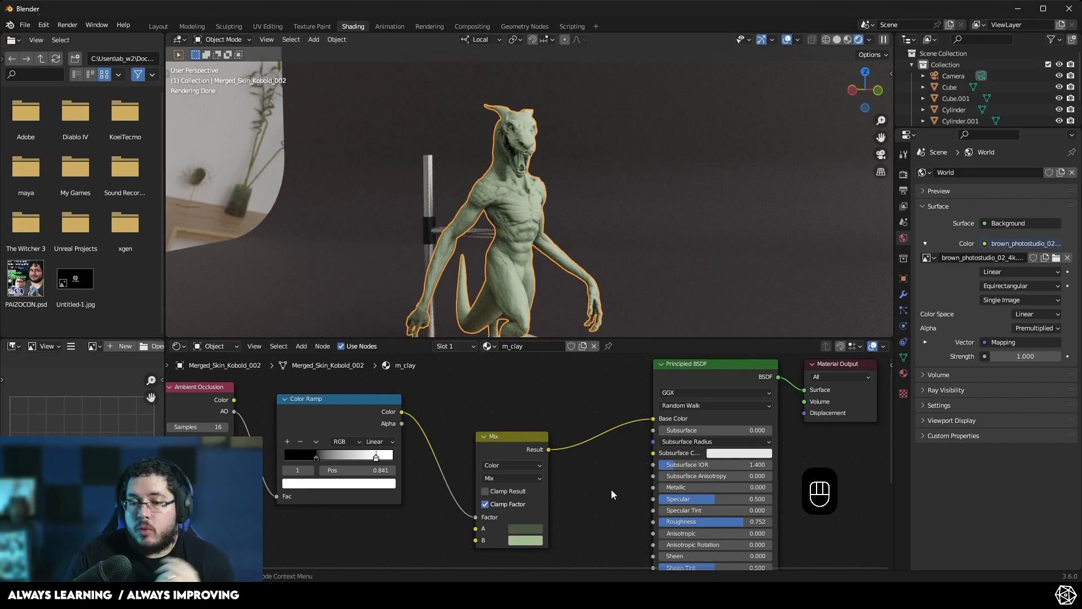
- Lower the Principled BSDF's Roughness to 0.279
drag(739, 522, 705, 522)
scroll(521, 222, up, 4)
middle_drag(522, 221, 572, 236)
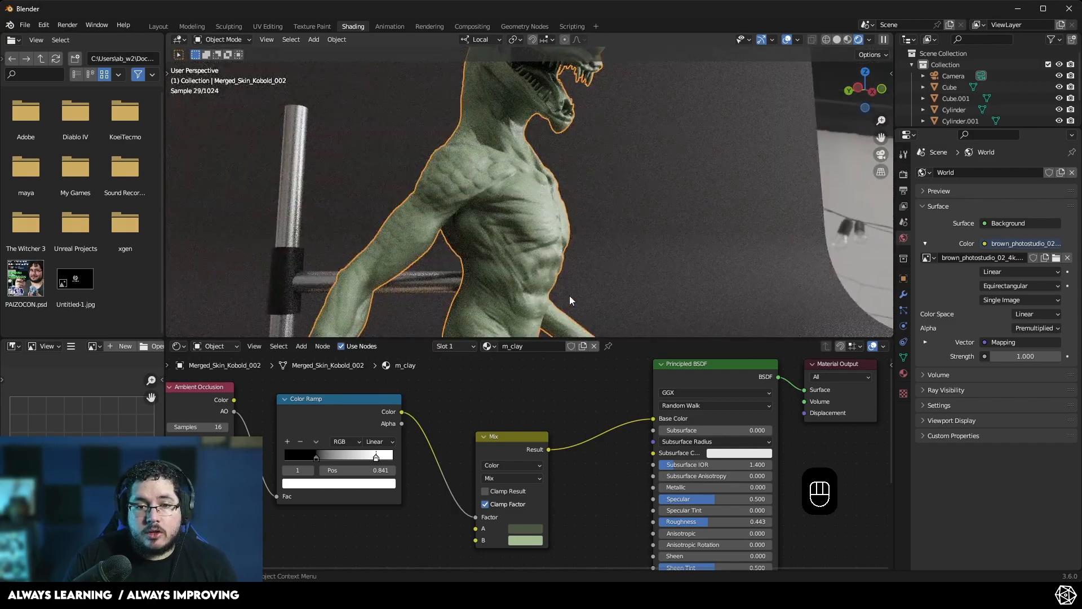
drag(708, 500, 686, 522)
middle_drag(466, 207, 573, 268)
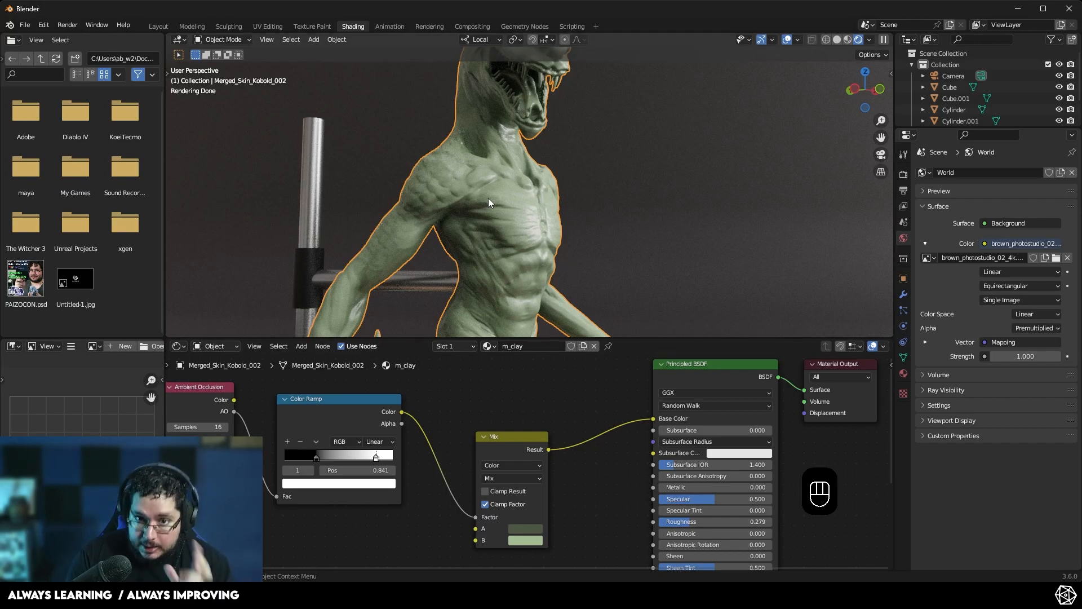
scroll(570, 518, down, 1)
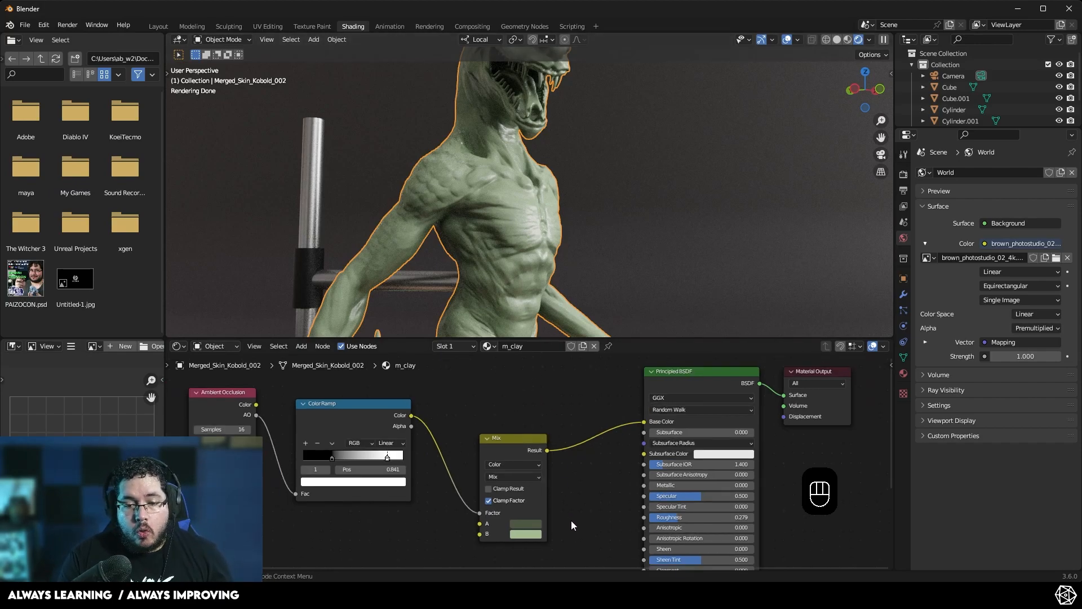
middle_drag(578, 482, 595, 508)
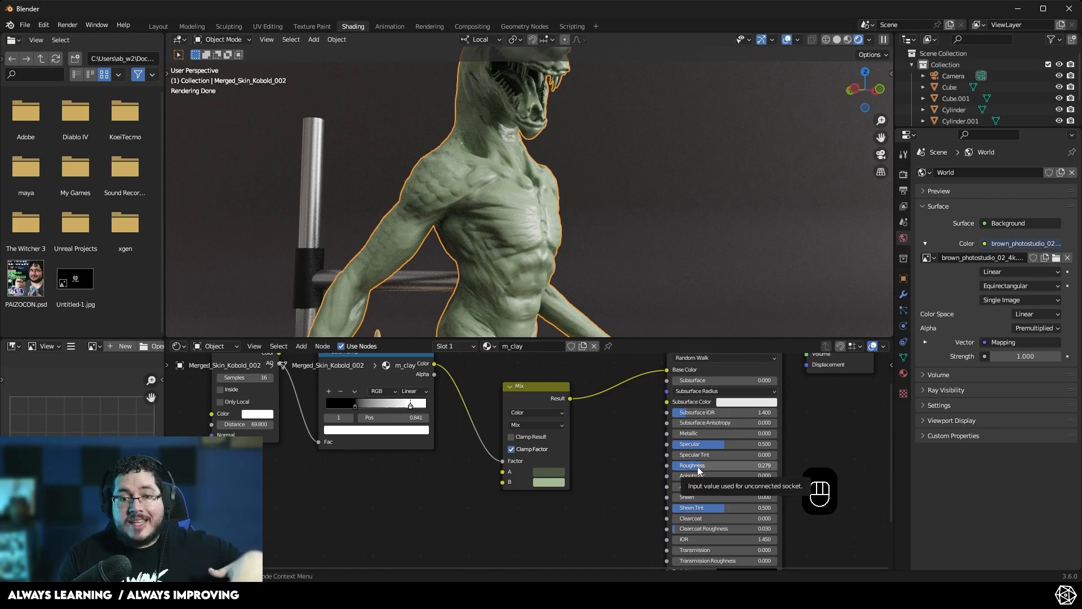
- Add an Invert Color node to the m_clay node tree below the Color Ramp
middle_drag(448, 462, 464, 431)
scroll(444, 479, down, 1)
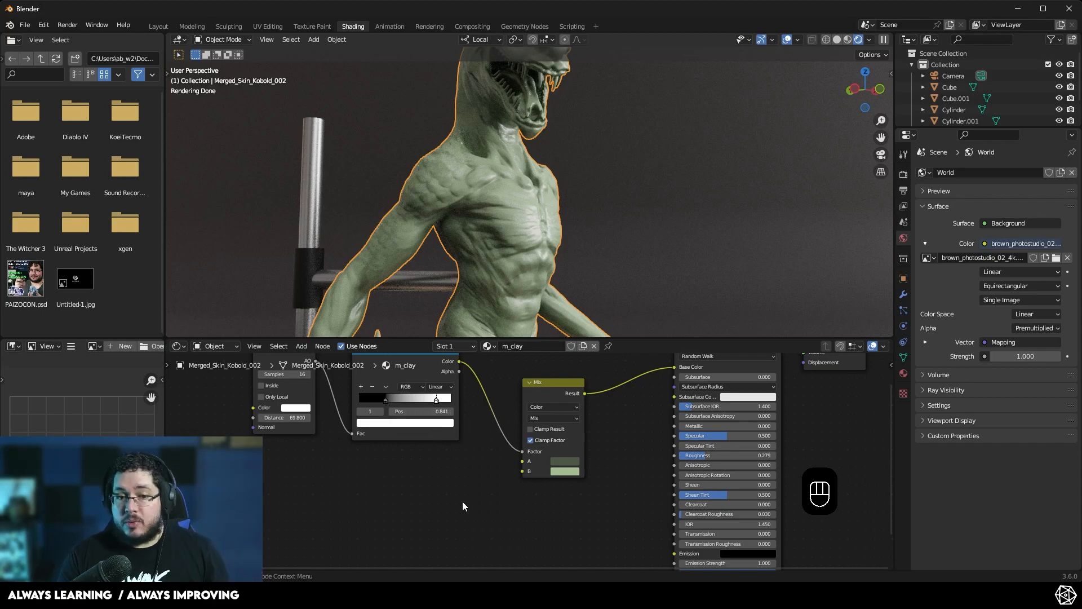
scroll(459, 494, down, 1)
middle_drag(443, 454, 444, 482)
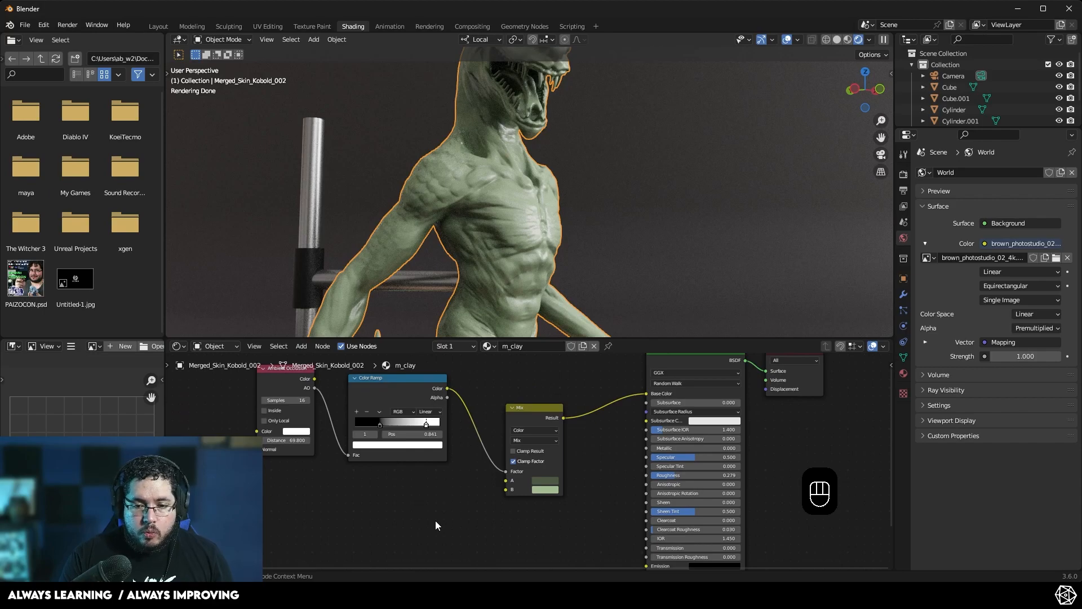
key(shift+a)
mouse_move(408, 446)
text(inv)
key(Return)
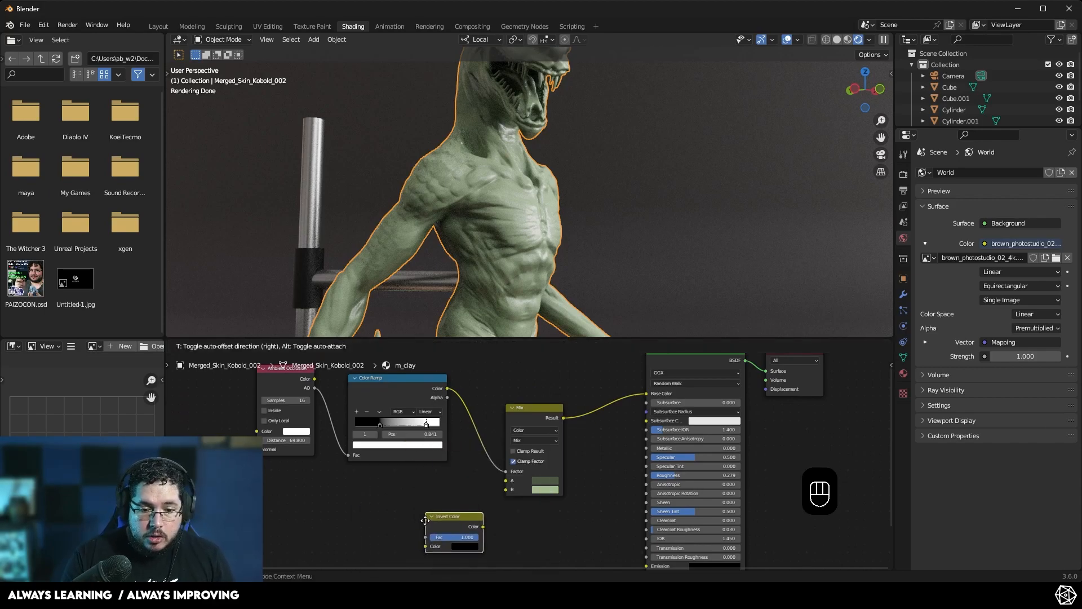
click(433, 506)
- Route the Color Ramp's Color through the Invert Color node into the Principled BSDF's Roughness
drag(448, 389, 426, 549)
drag(454, 513, 496, 519)
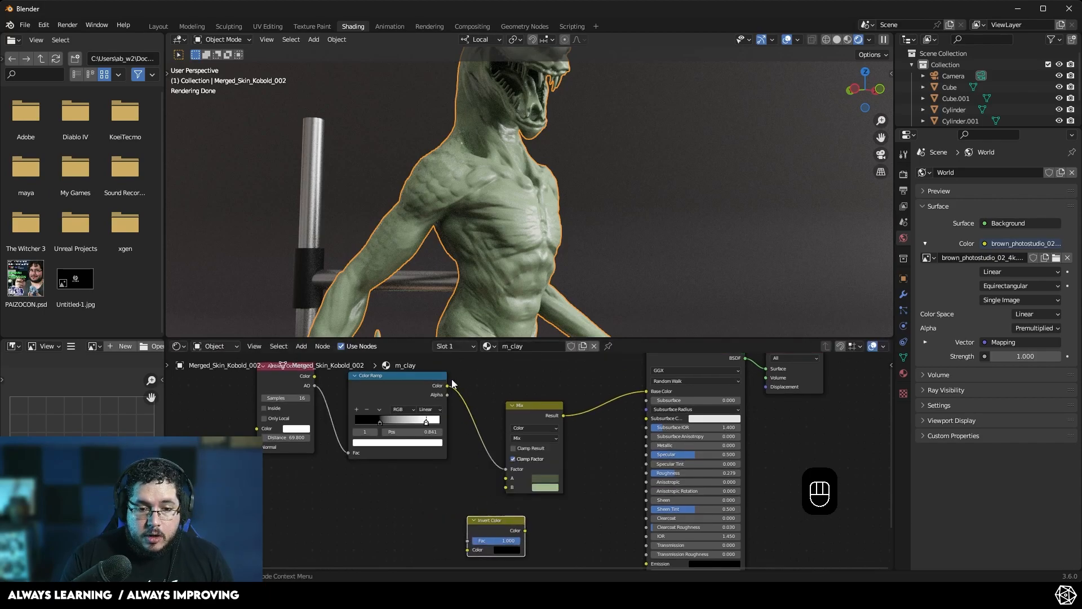
drag(449, 385, 465, 551)
click(460, 458)
drag(447, 370, 464, 534)
drag(524, 515, 574, 506)
drag(642, 459, 645, 457)
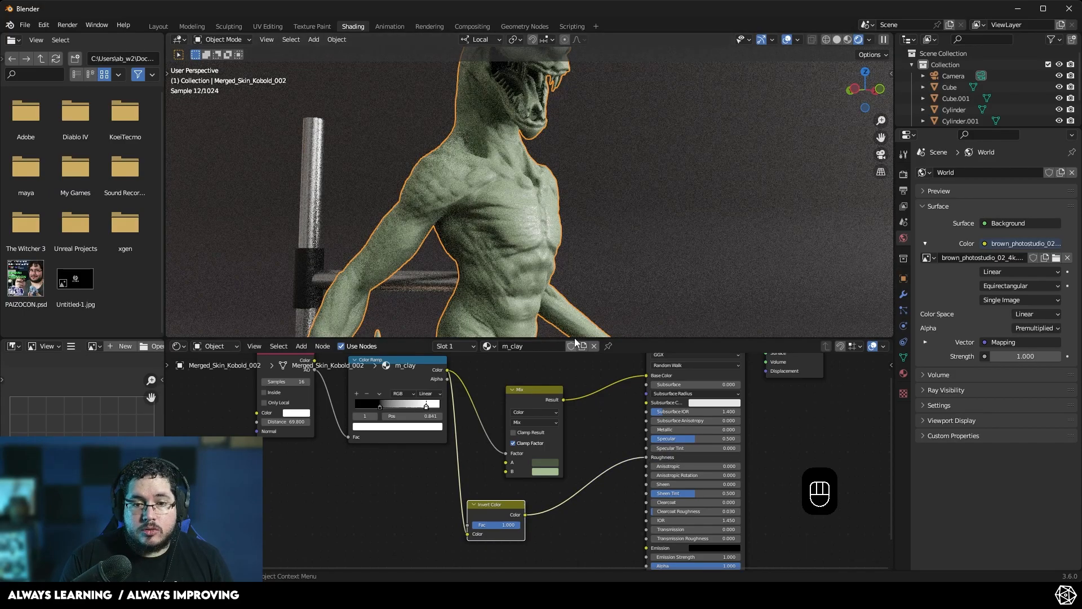
- Zoom in to inspect the sculpture's surface detail in the viewport
scroll(550, 253, up, 4)
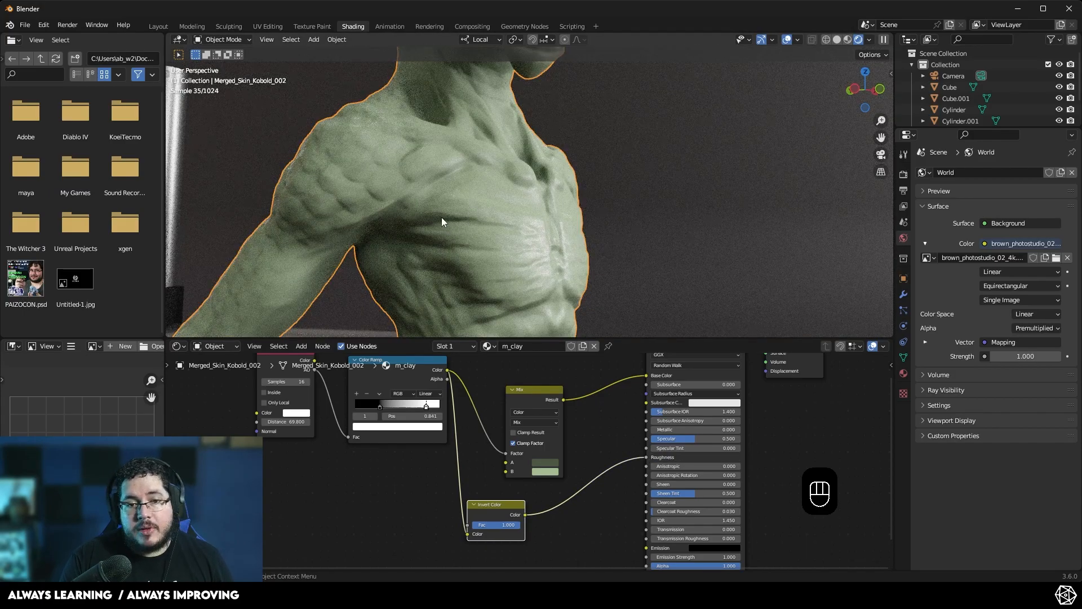
scroll(465, 272, down, 4)
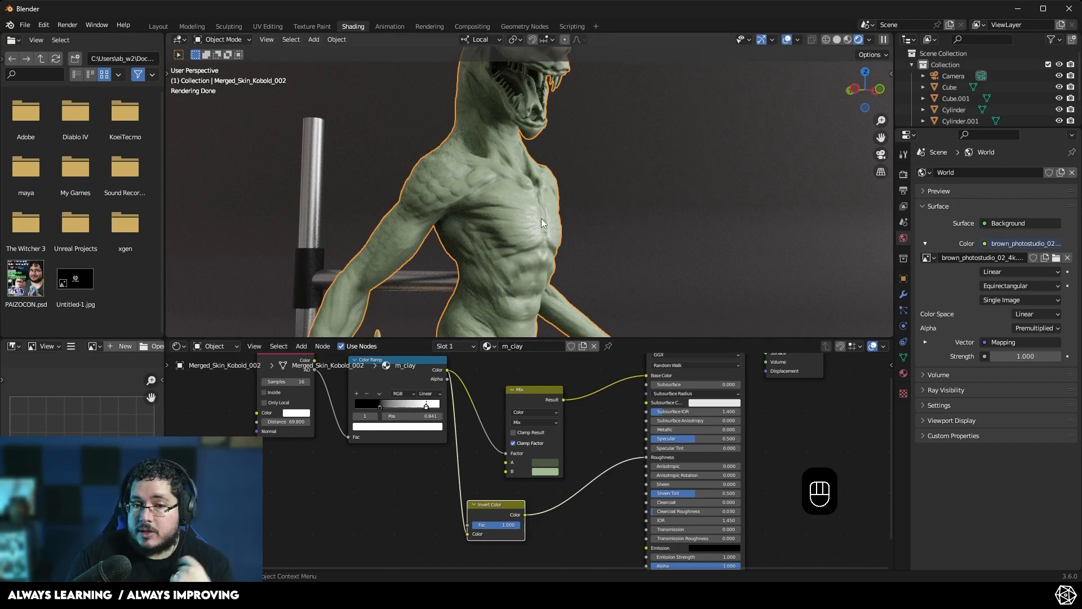
scroll(541, 218, up, 2)
scroll(543, 245, down, 4)
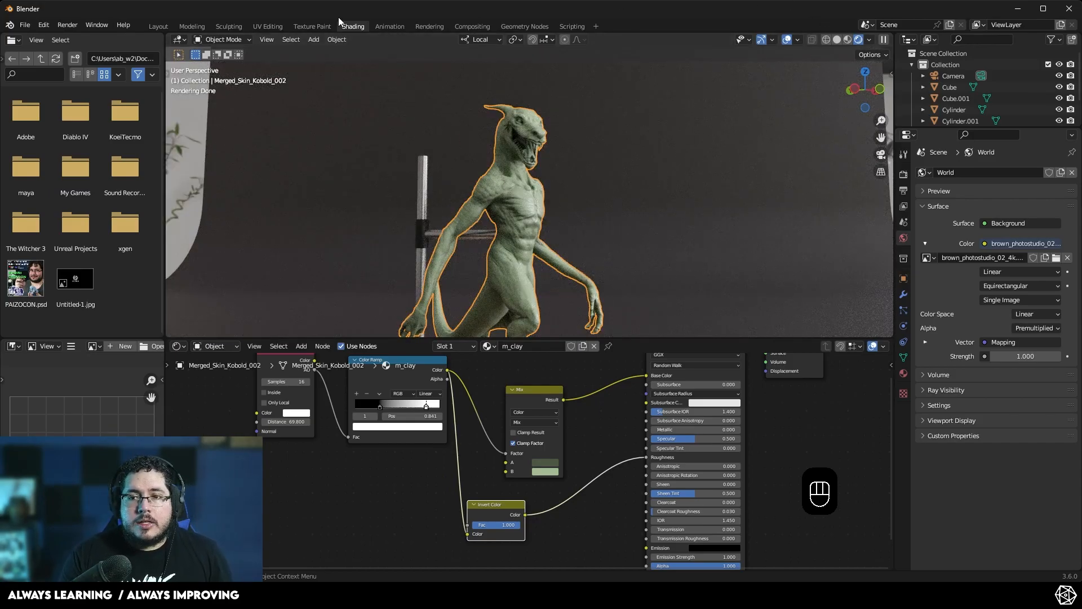
- Switch to the Layout workspace and view the scene through the camera
click(163, 26)
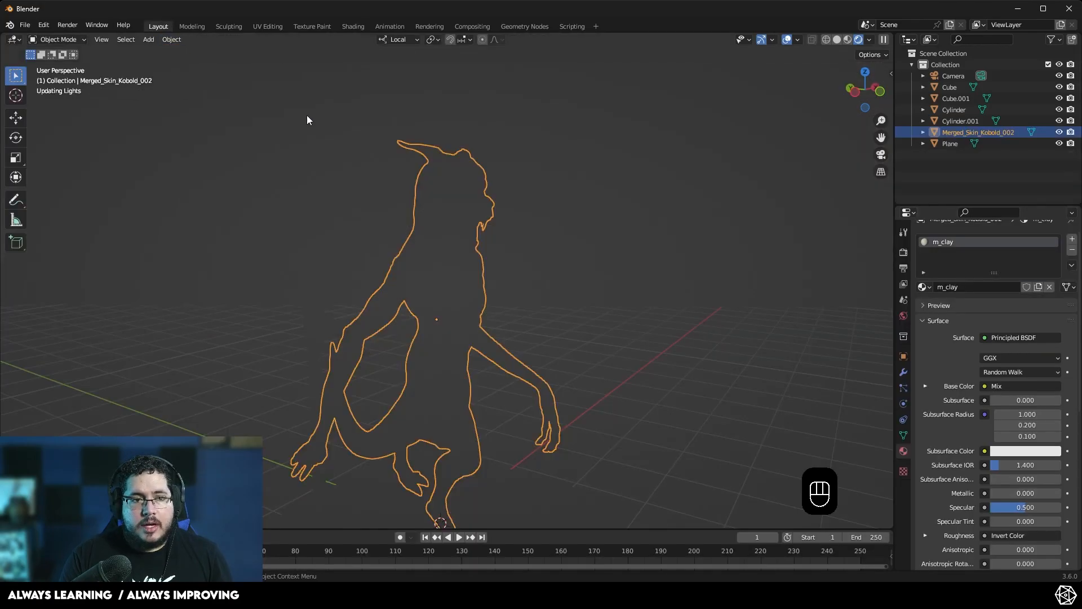
middle_drag(604, 352, 589, 337)
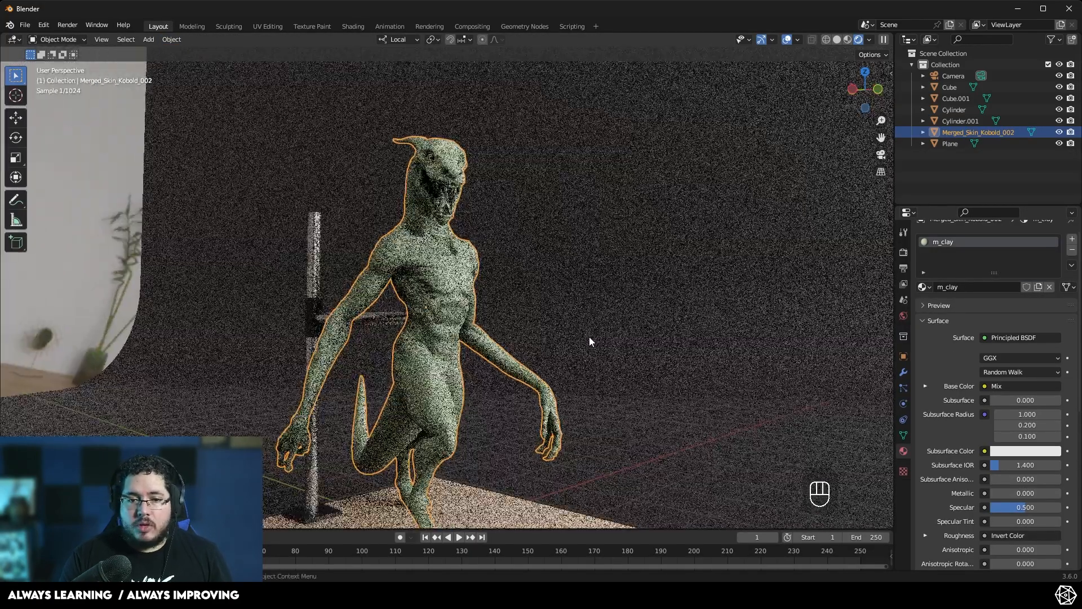
scroll(590, 337, down, 2)
click(880, 155)
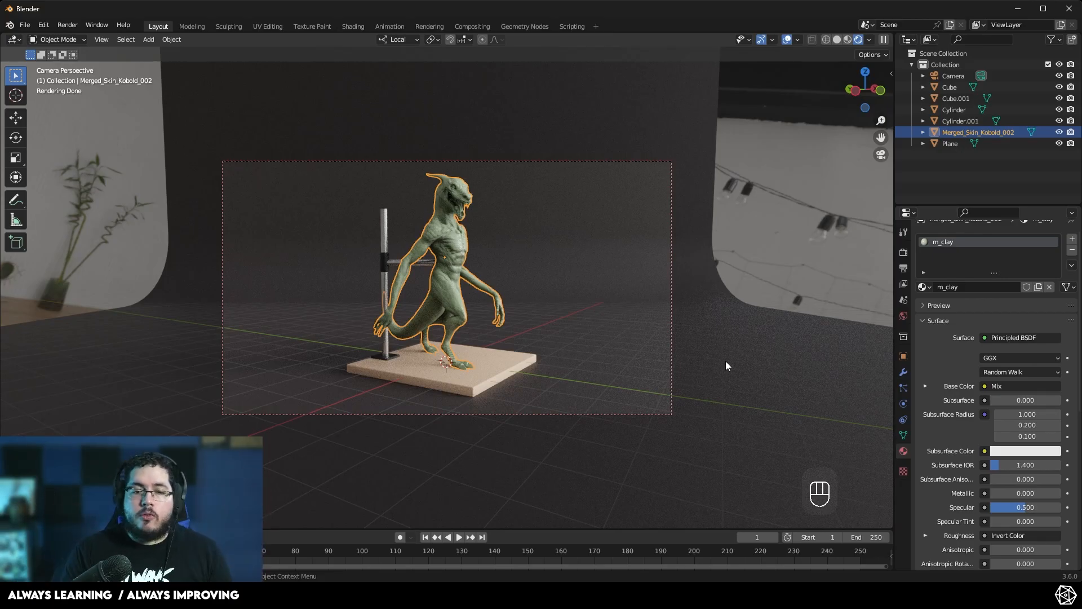
shift+middle_drag(638, 339, 587, 342)
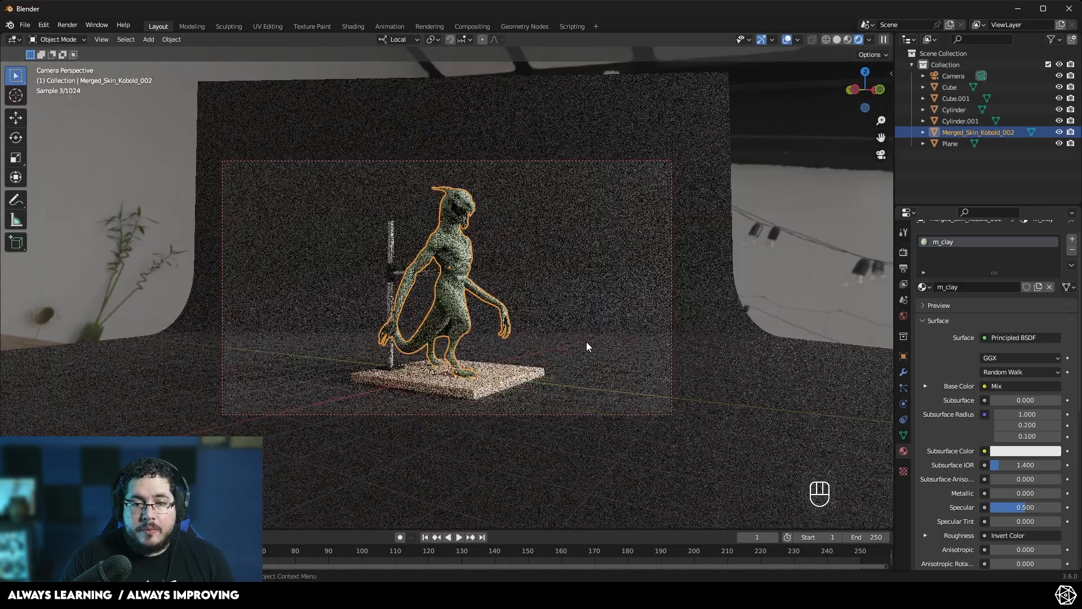
drag(881, 120, 881, 101)
mouse_move(664, 261)
middle_down()
mouse_move(659, 279)
mouse_move(655, 259)
middle_up()
drag(881, 121, 881, 122)
shift+middle_drag(616, 290, 611, 286)
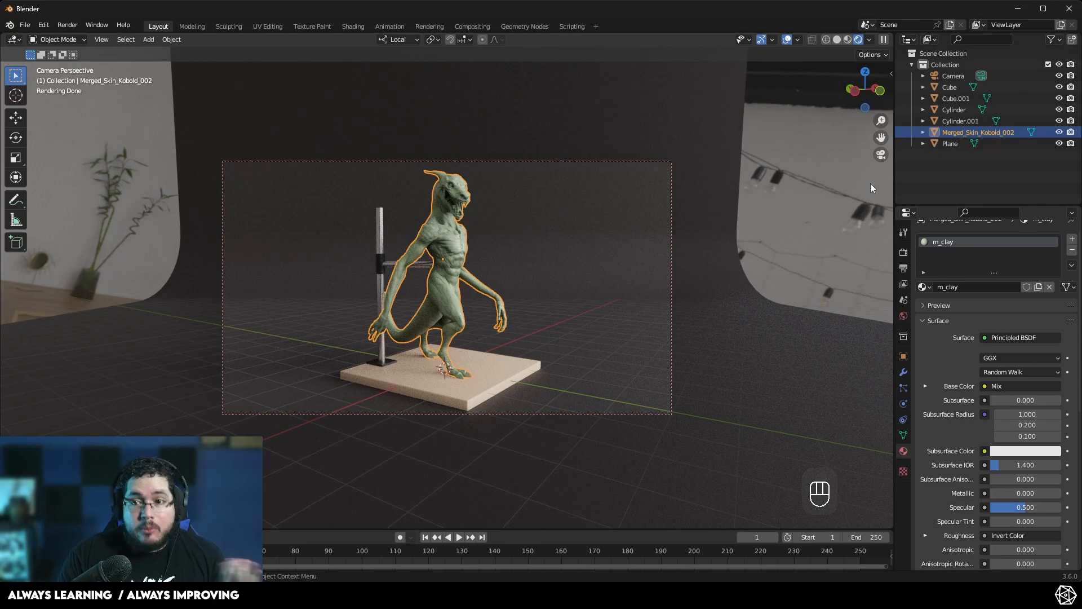
- Set the world HDRI background strength to 0.2
click(903, 318)
double_click(1022, 434)
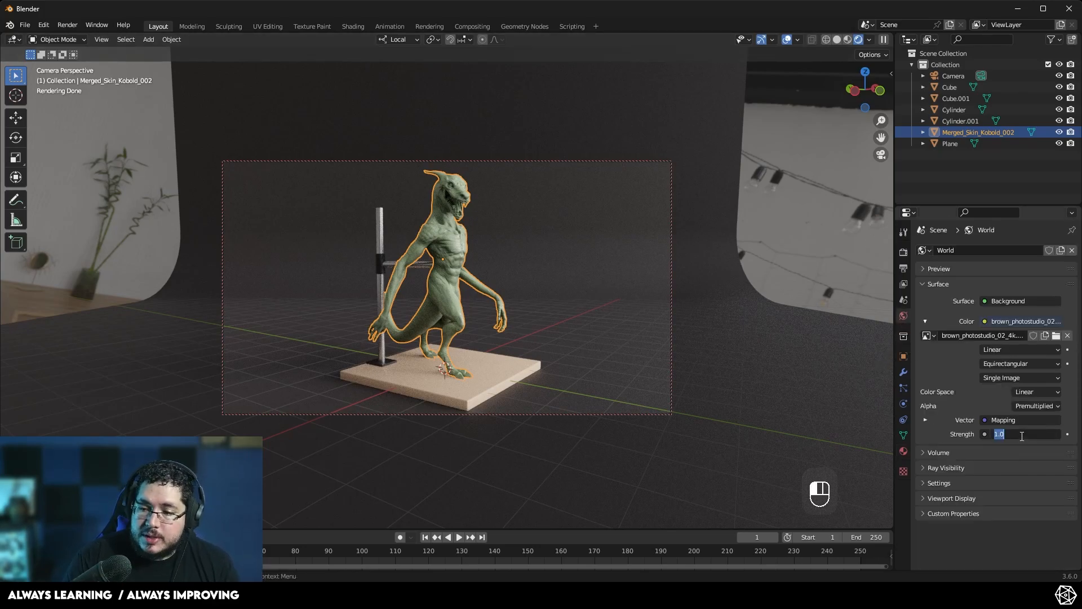
text(.5)
key(Return)
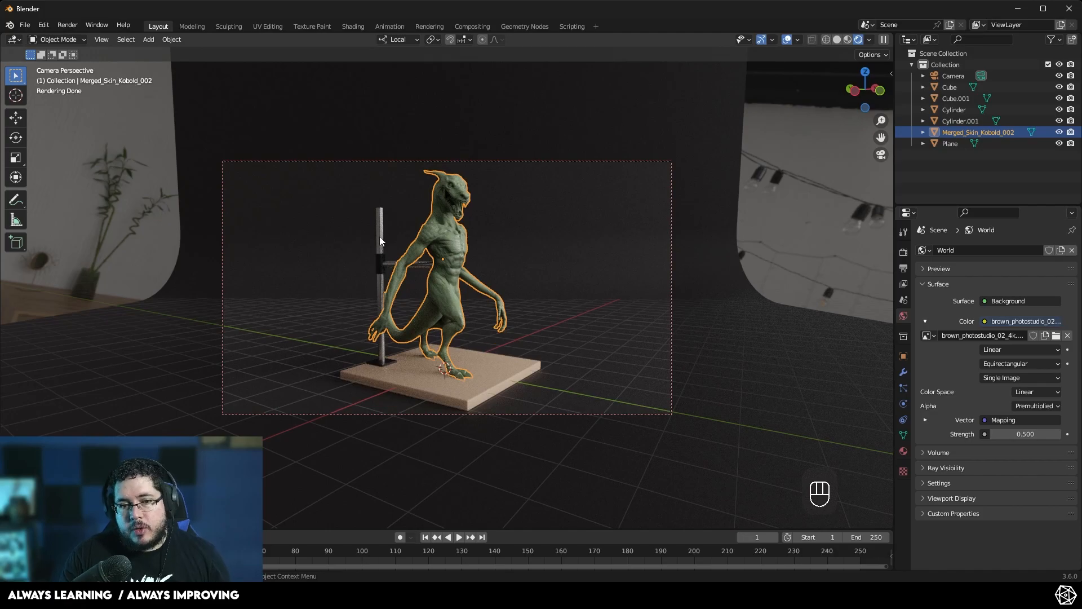
double_click(1016, 435)
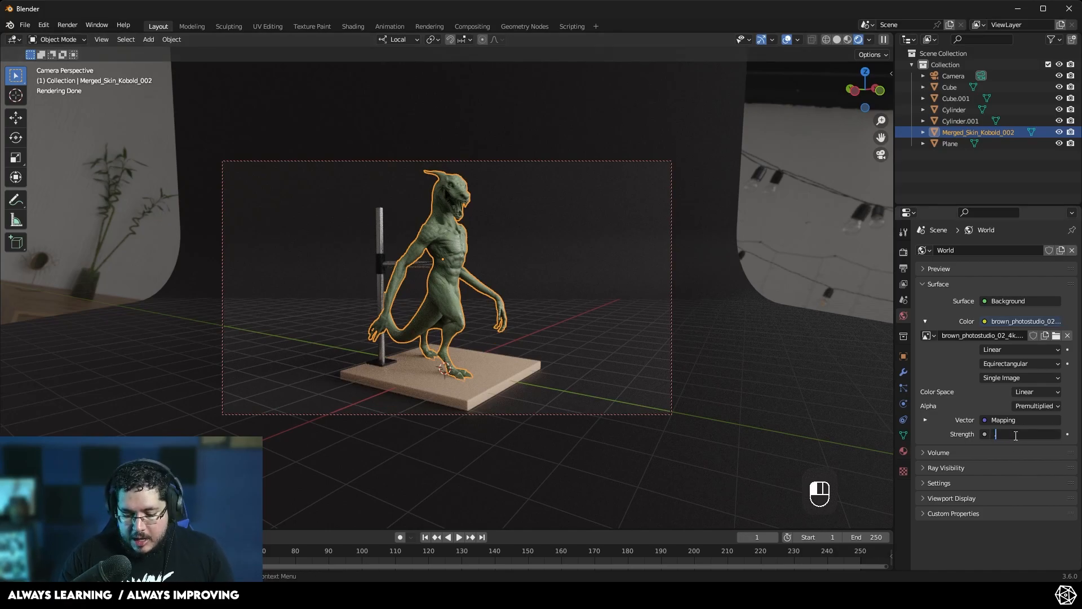
key(Return)
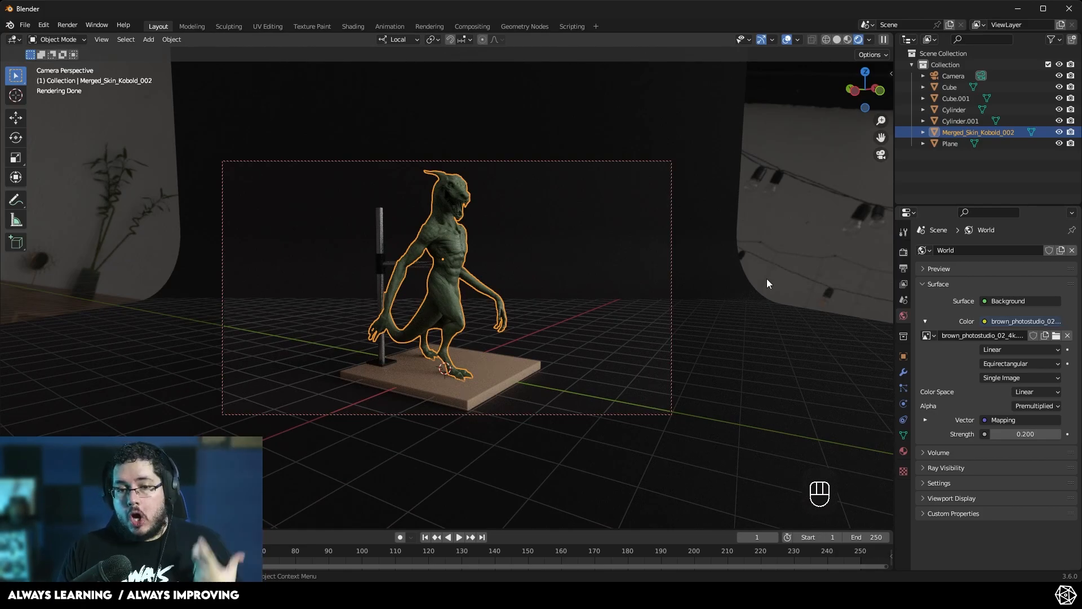
right_click(894, 186)
key(Escape)
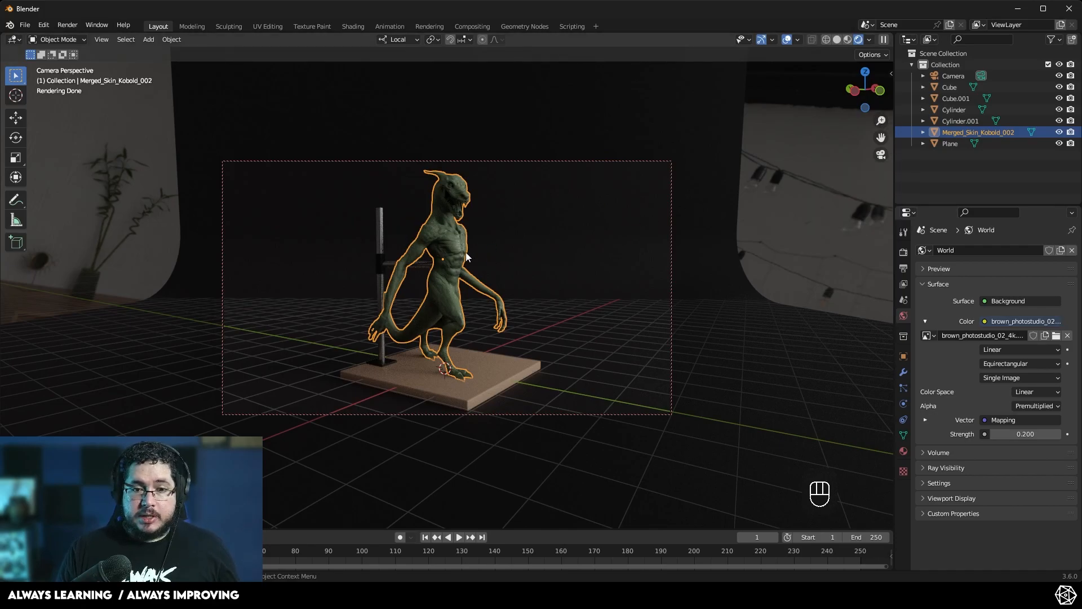
click(891, 200)
right_click(894, 177)
key(Escape)
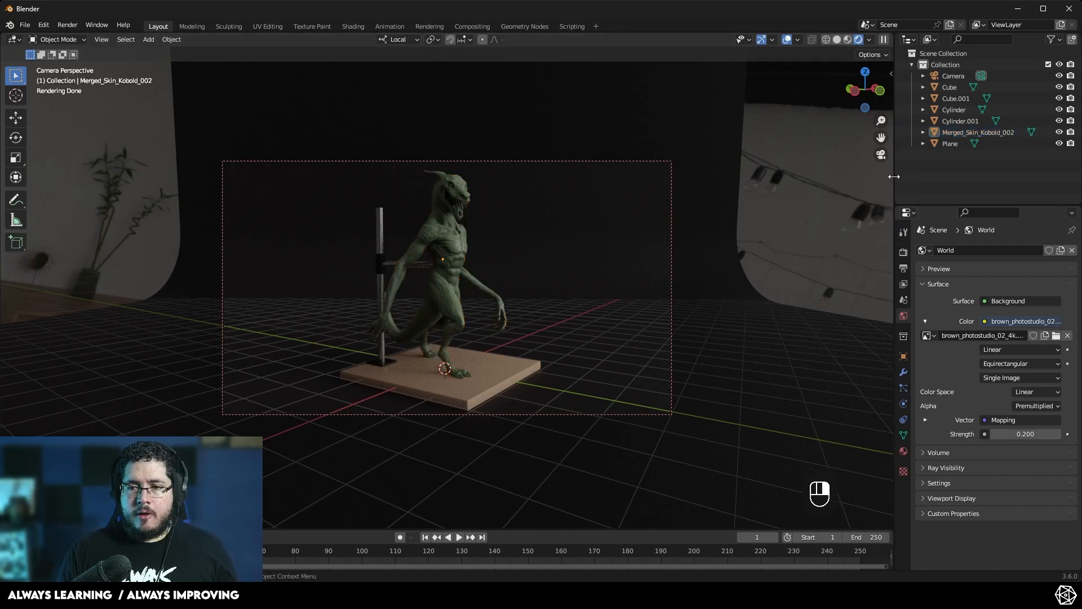
- Split the 3D viewport into two side-by-side views, sizing the left one to about half the window
click(487, 260)
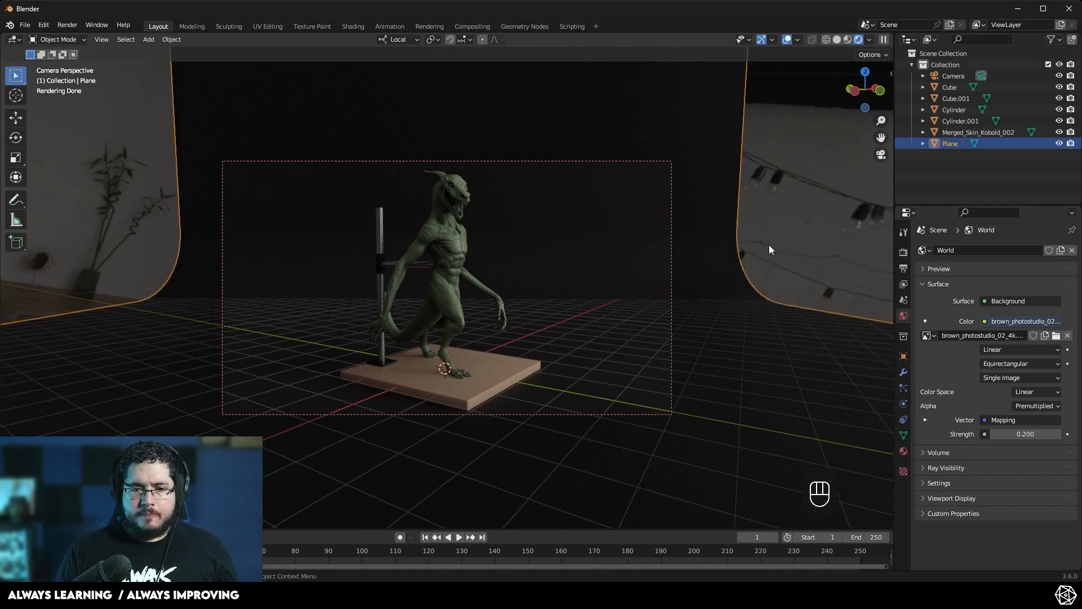
right_click(896, 169)
click(859, 171)
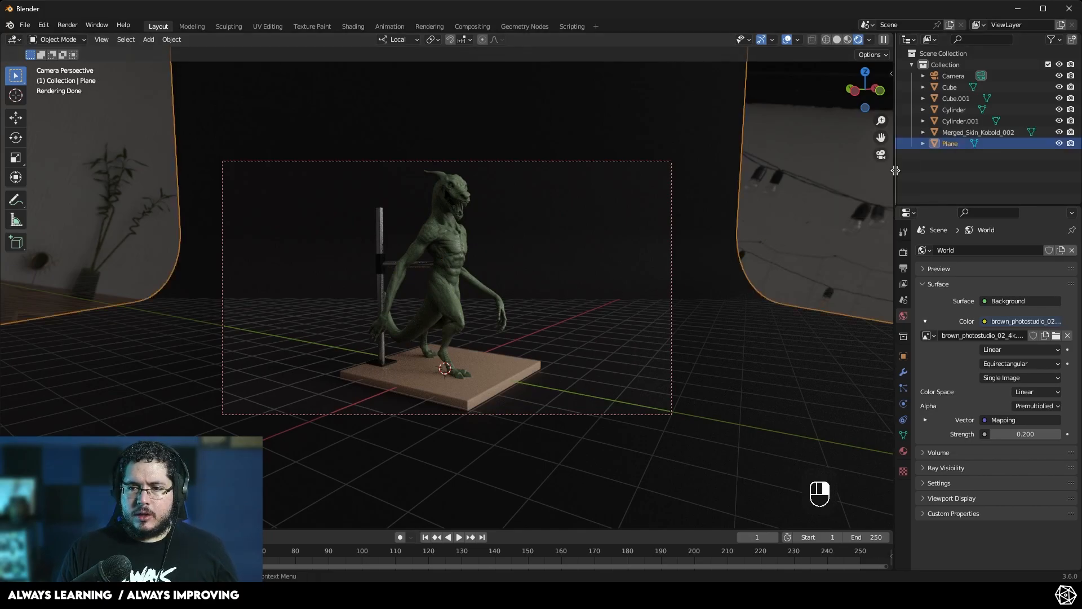
click(375, 188)
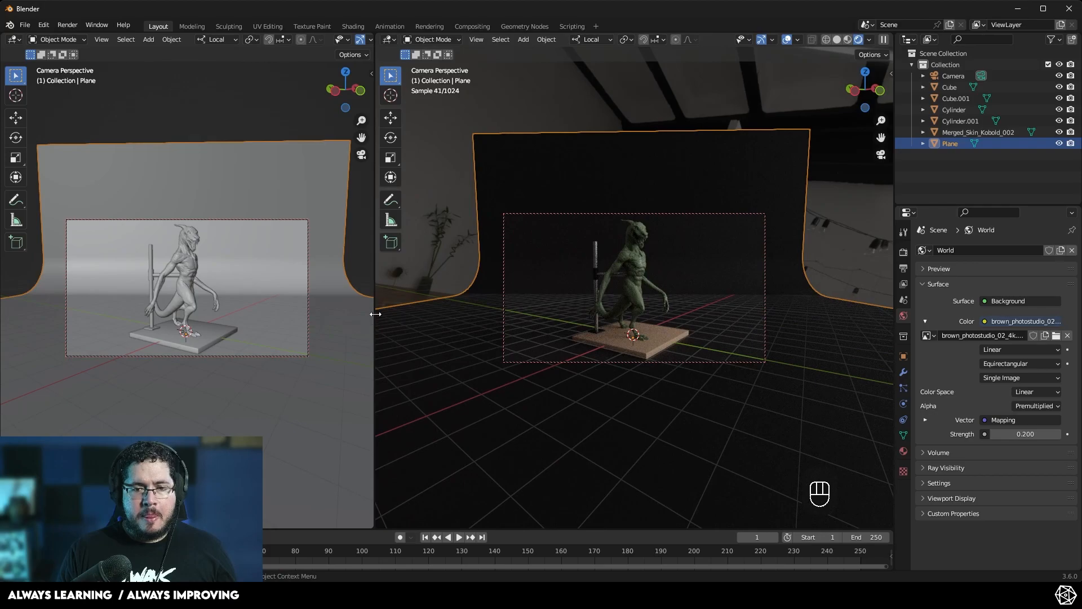
drag(373, 317, 526, 307)
key(alt+a)
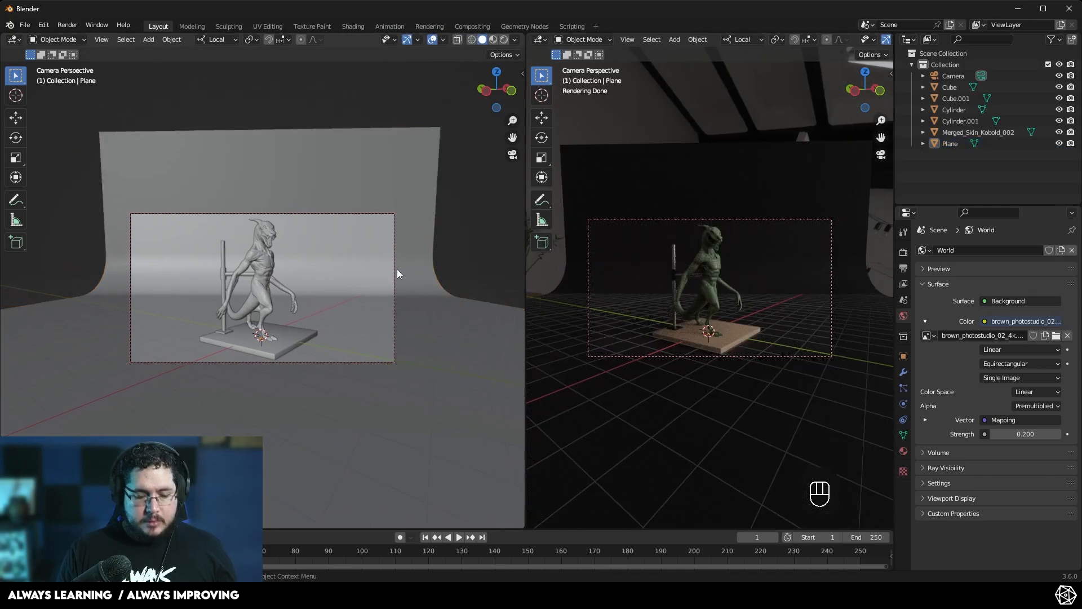
key(n)
key(n)
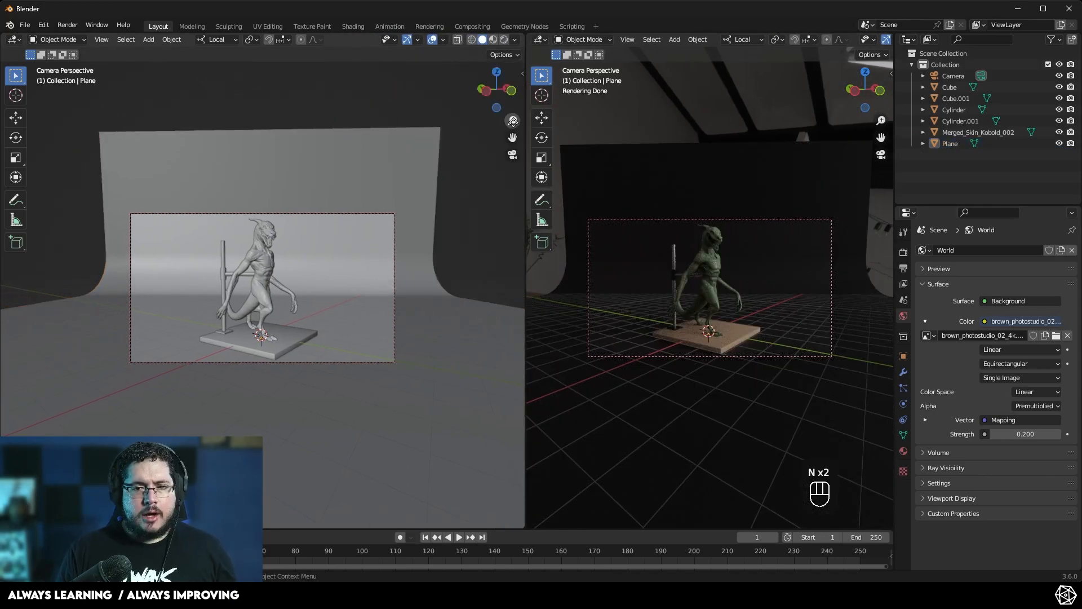
middle_drag(305, 277, 654, 317)
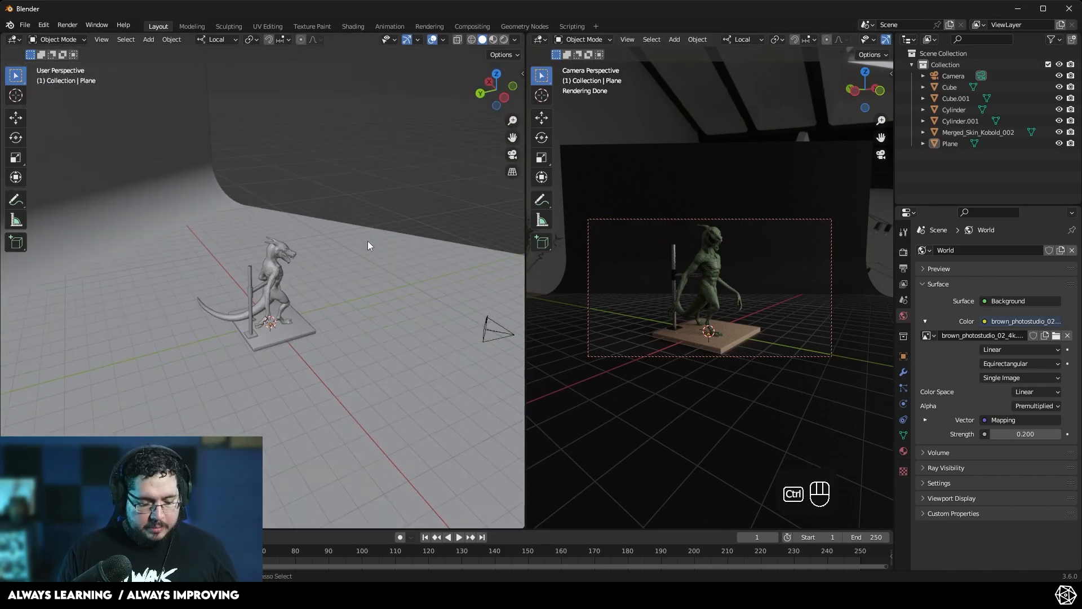
- Save the scene as KoboldRender.blend in the scenes folder
key(ctrl+s)
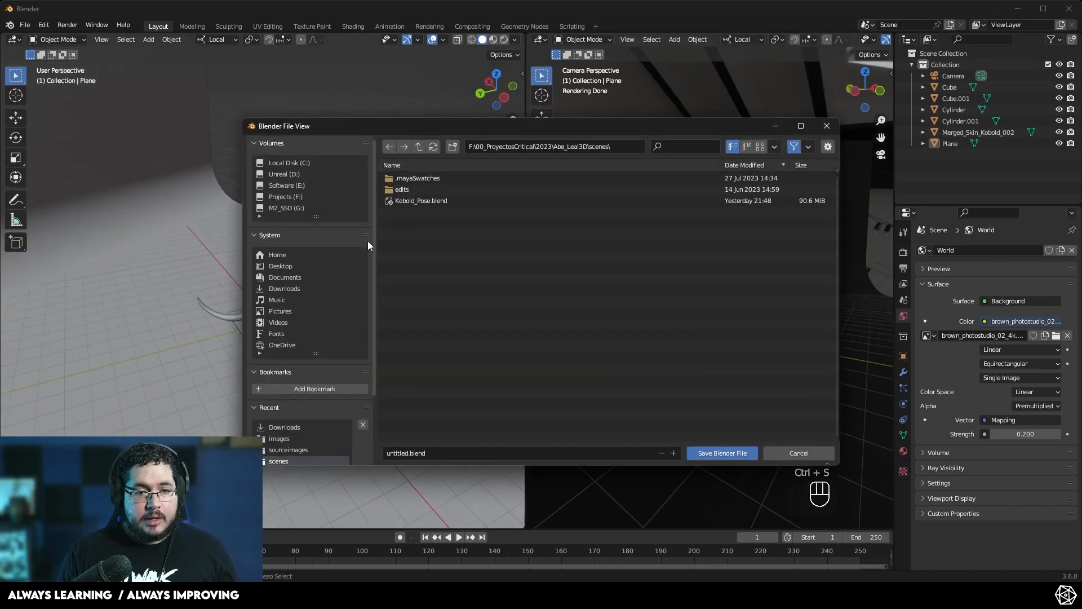
click(407, 454)
text(K)
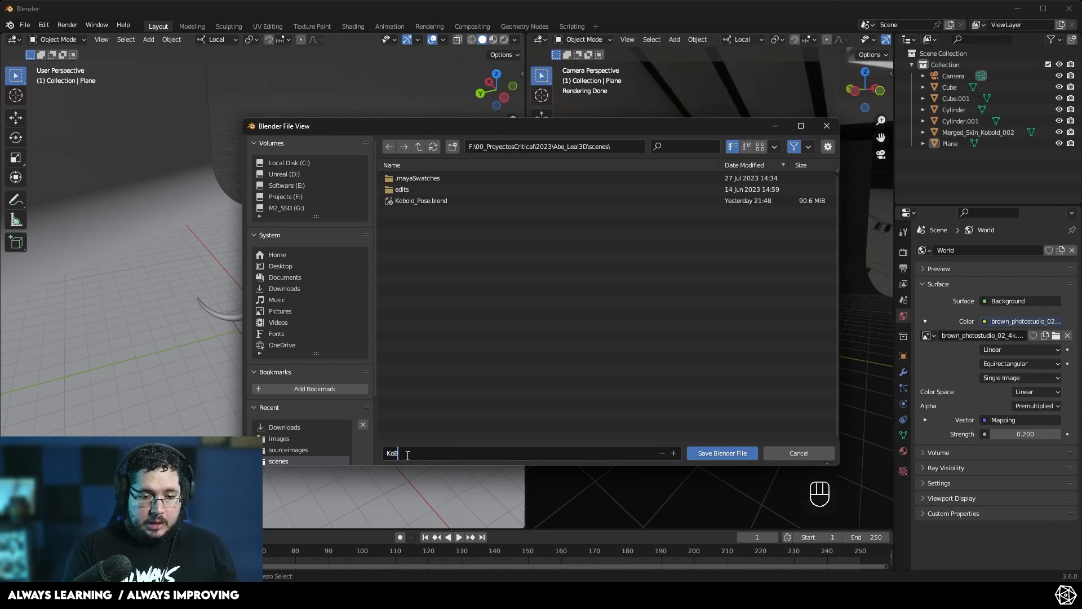
text(oboldRender)
key(Return)
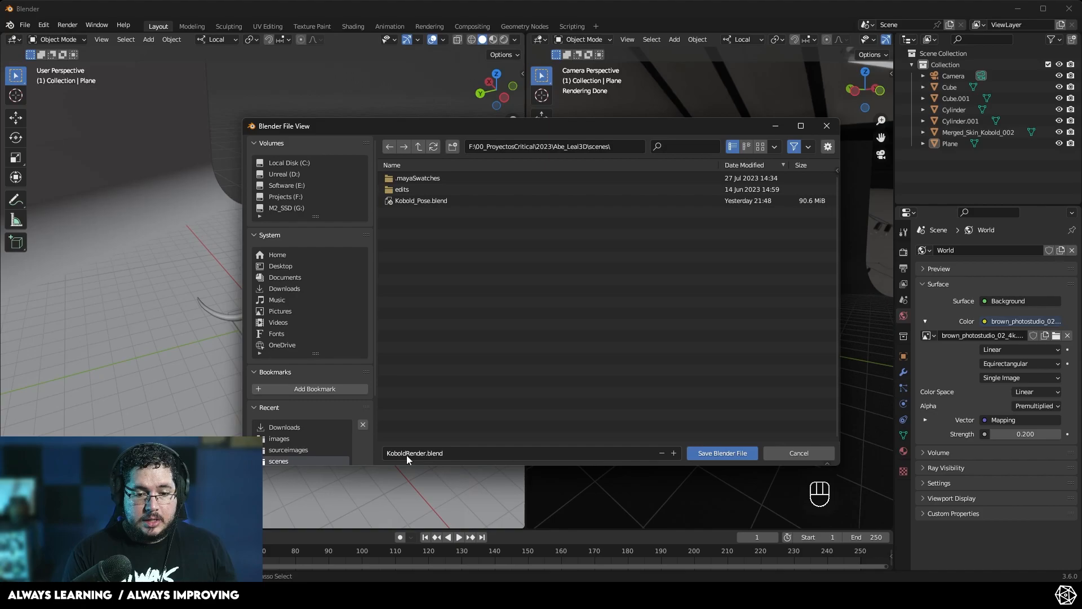
click(721, 454)
- Add a spot light to the scene
middle_drag(326, 284, 340, 303)
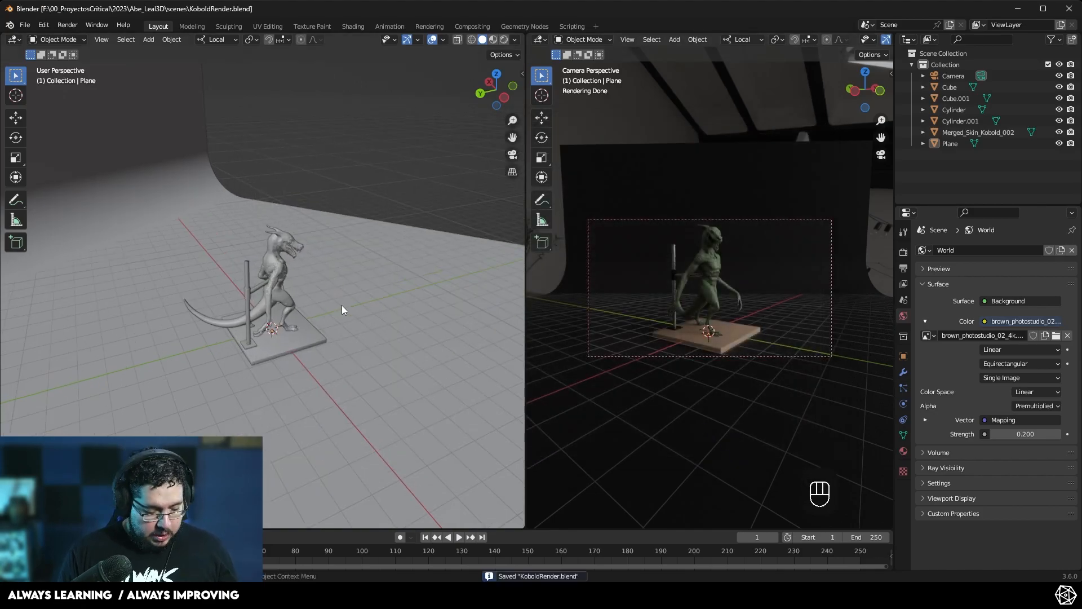
key(shift+a)
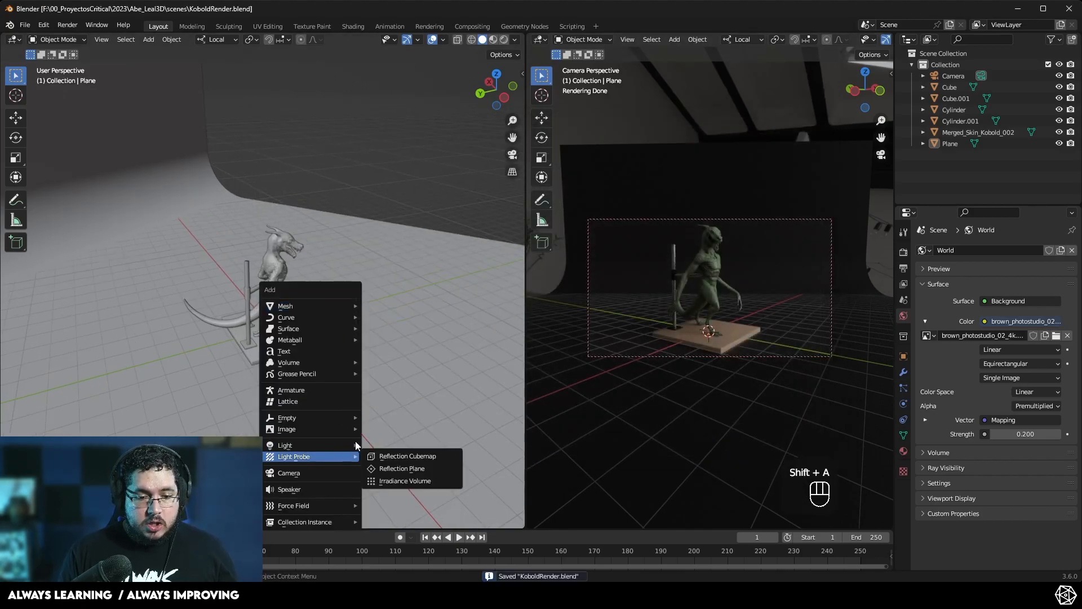
mouse_move(336, 444)
click(389, 470)
middle_drag(369, 347, 232, 308)
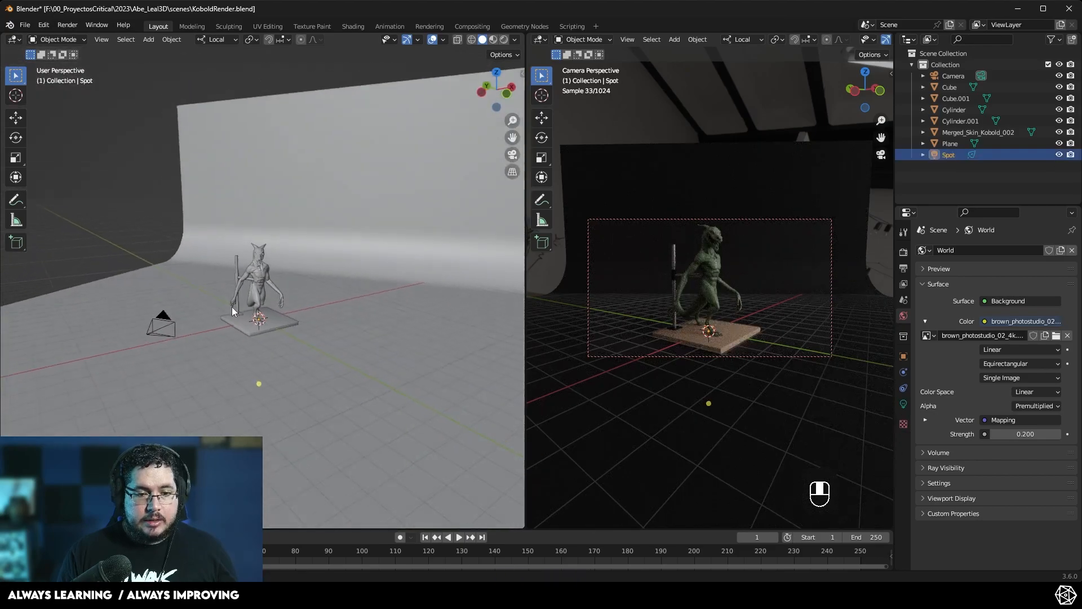
- Move the spot light up above and in front of the kobold sculpture
scroll(232, 307, down, 3)
key(g)
click(215, 235)
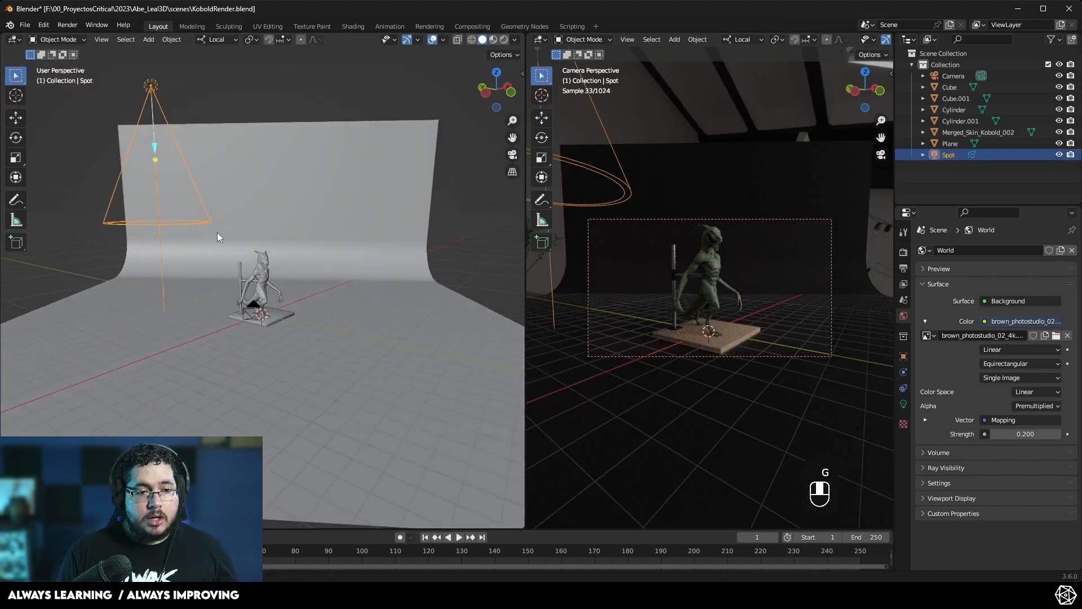
drag(156, 159, 263, 266)
middle_drag(263, 266, 317, 210)
key(g)
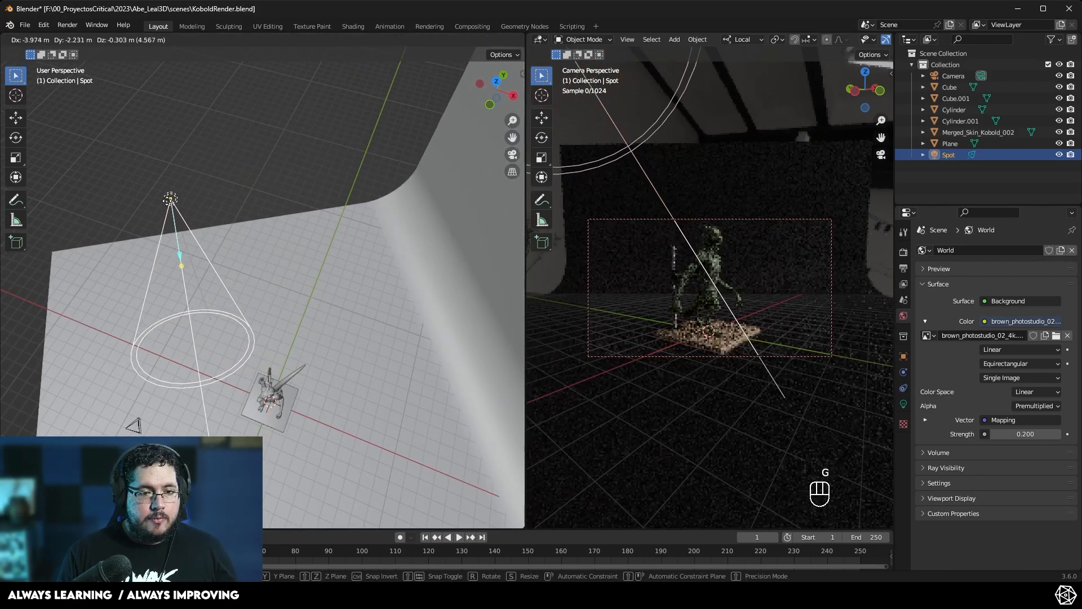
click(206, 350)
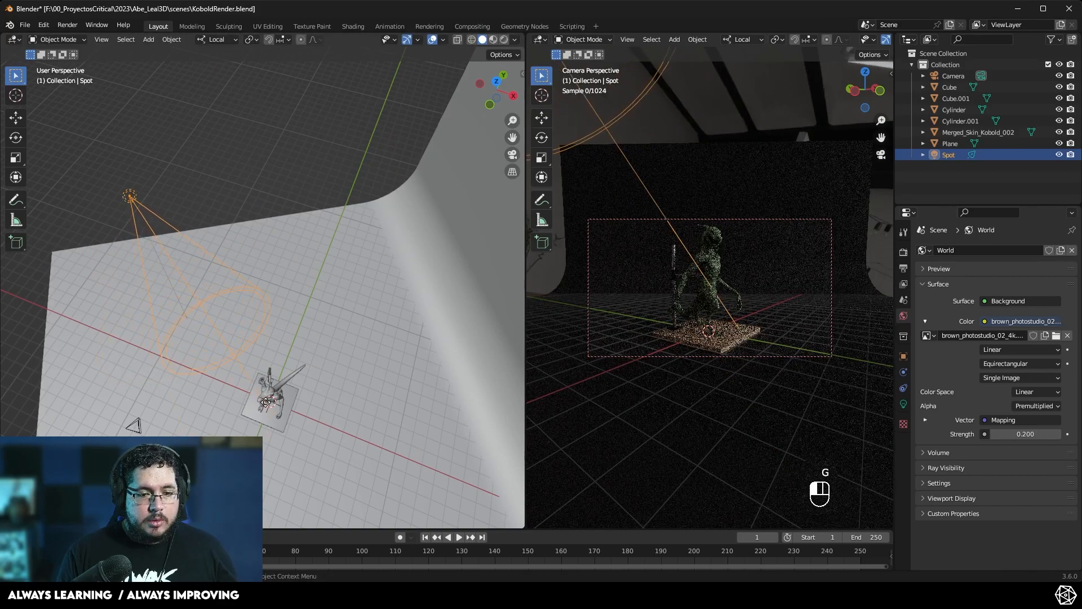
- Adjust the spot light's gizmos to widen its cone to about 152°
middle_drag(206, 350, 332, 278)
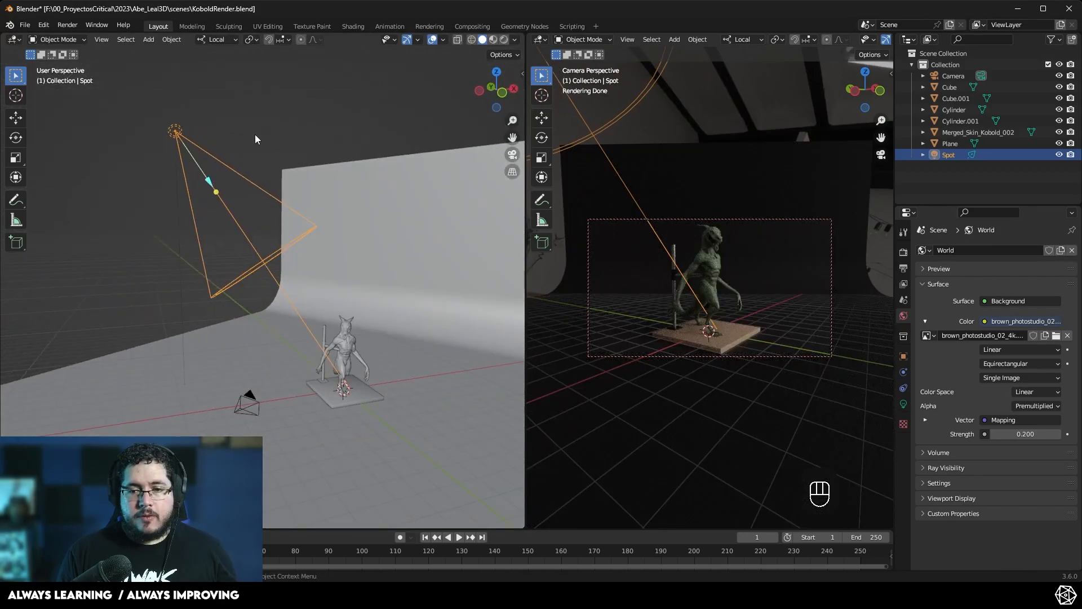
right_click(178, 139)
click(178, 139)
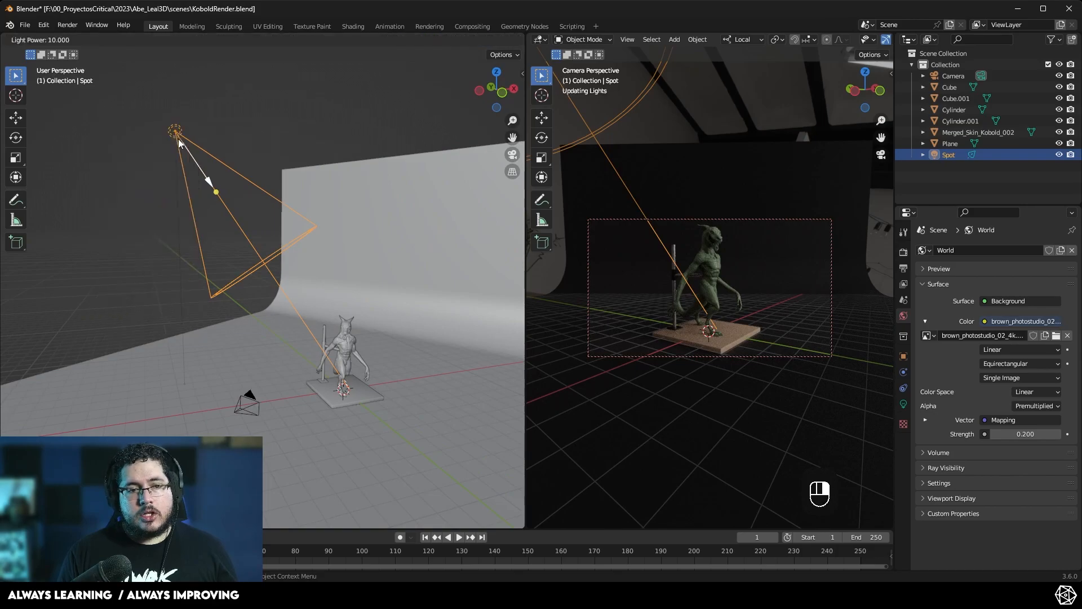
click(69, 216)
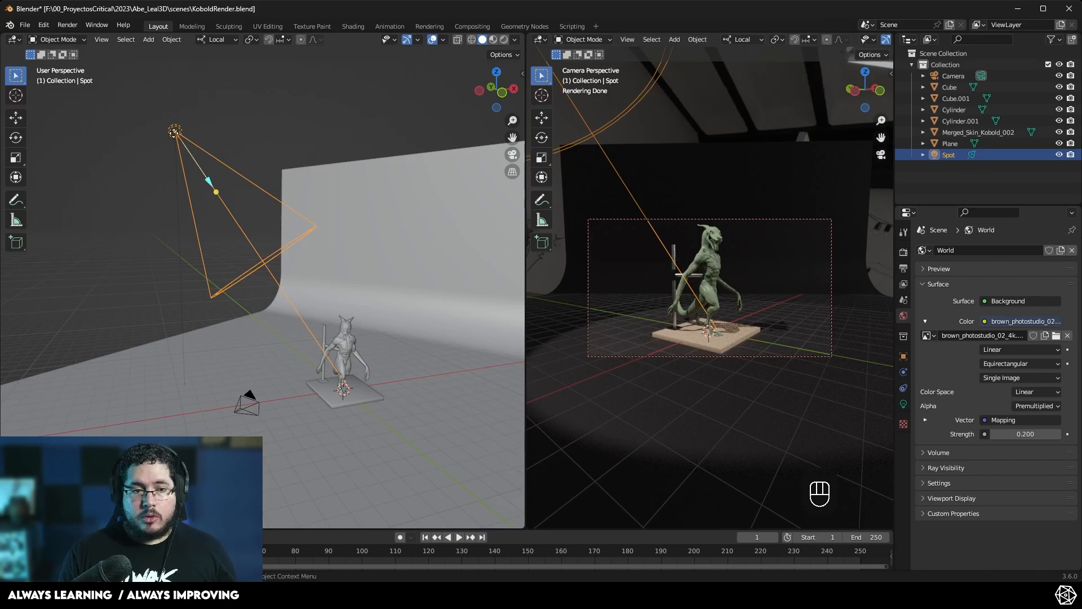
drag(209, 180, 228, 211)
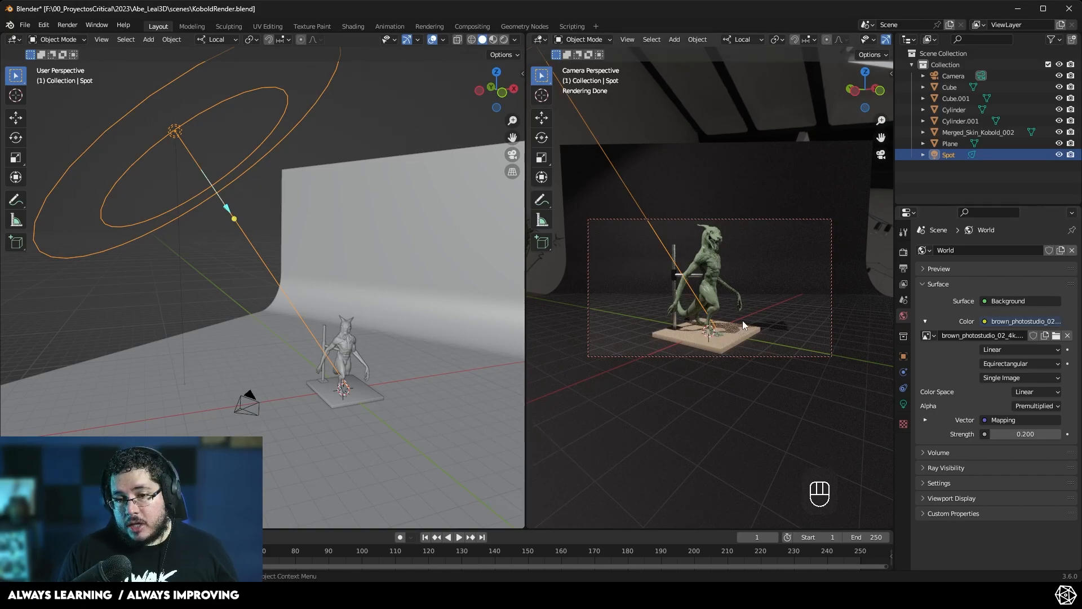
- Set the spot light's radius to about 1.89 m in its light properties
click(904, 401)
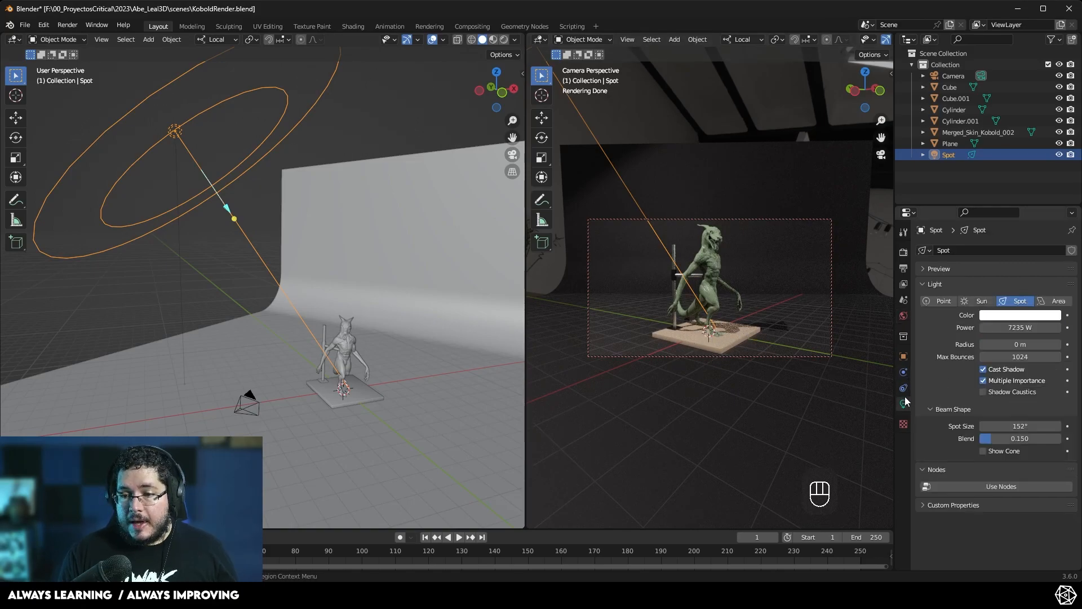
drag(1020, 344, 1062, 345)
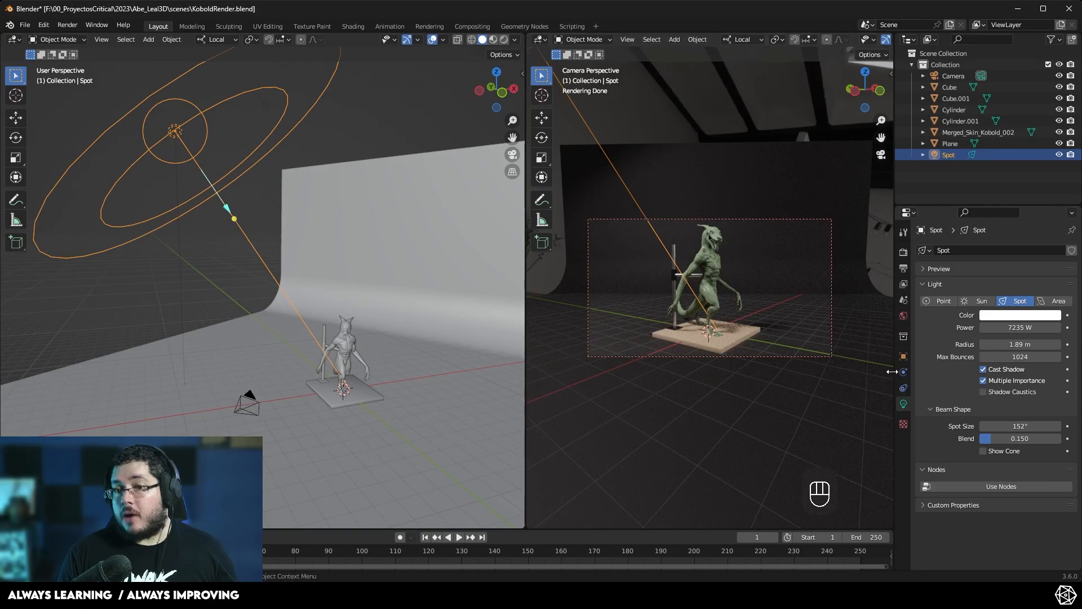
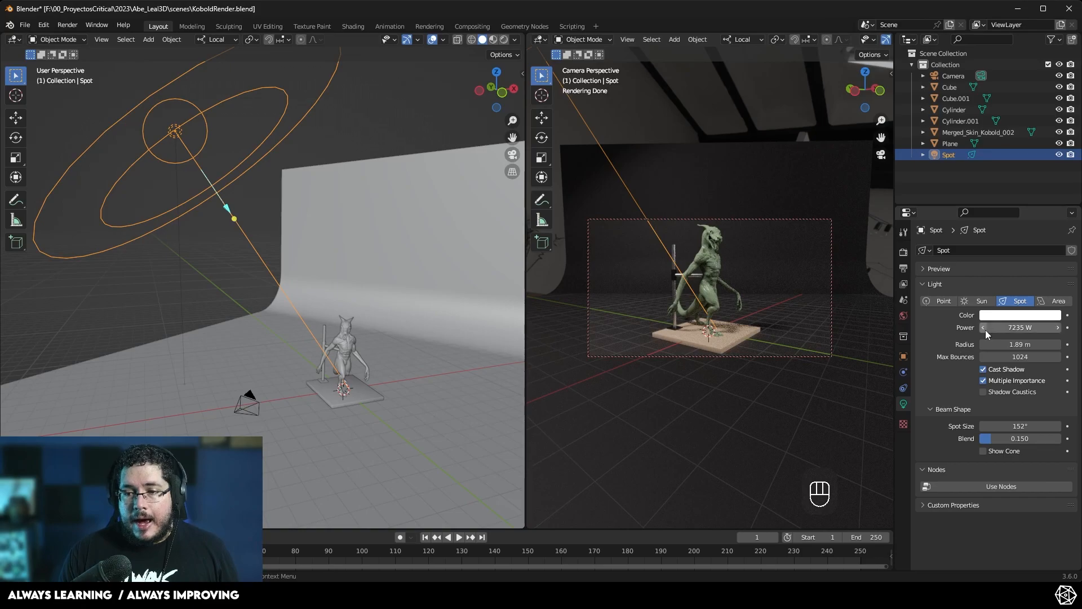
- Set the spot light's color to a warm pale orange tint
click(996, 316)
click(1001, 210)
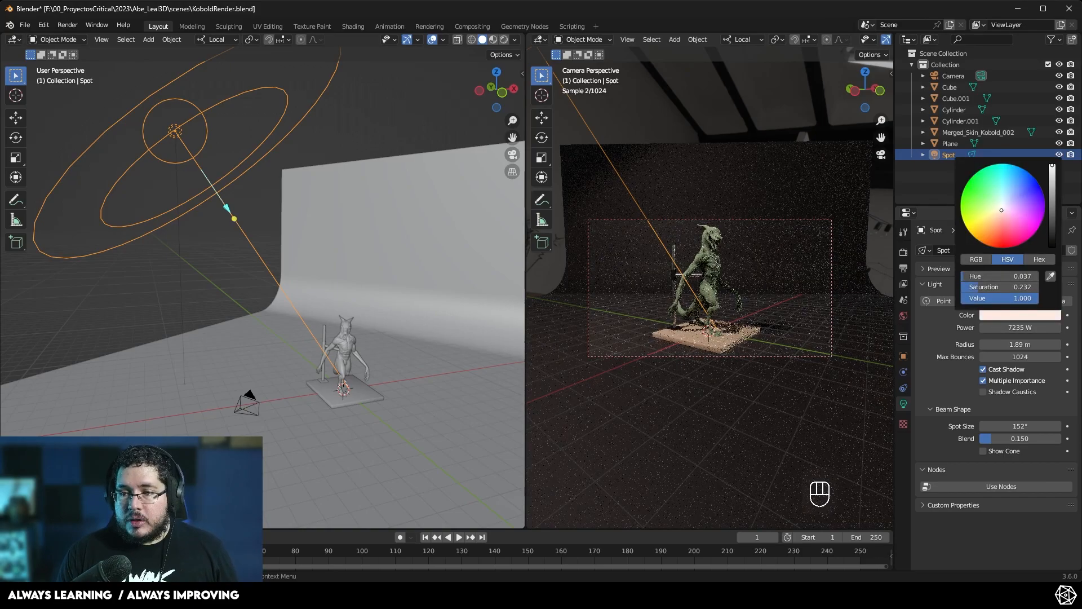
drag(1001, 210, 997, 214)
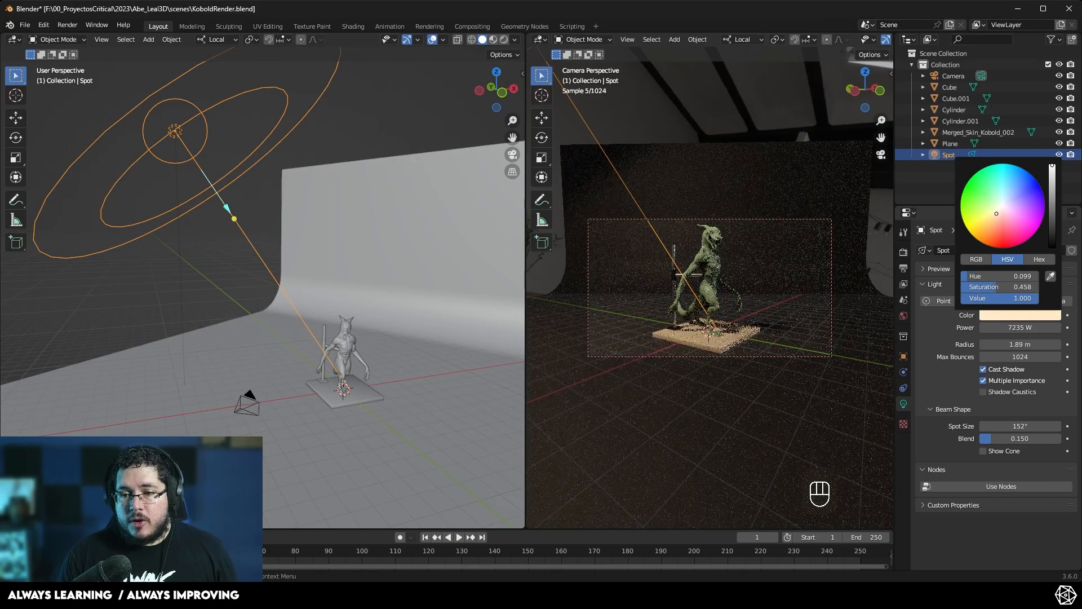
click(669, 101)
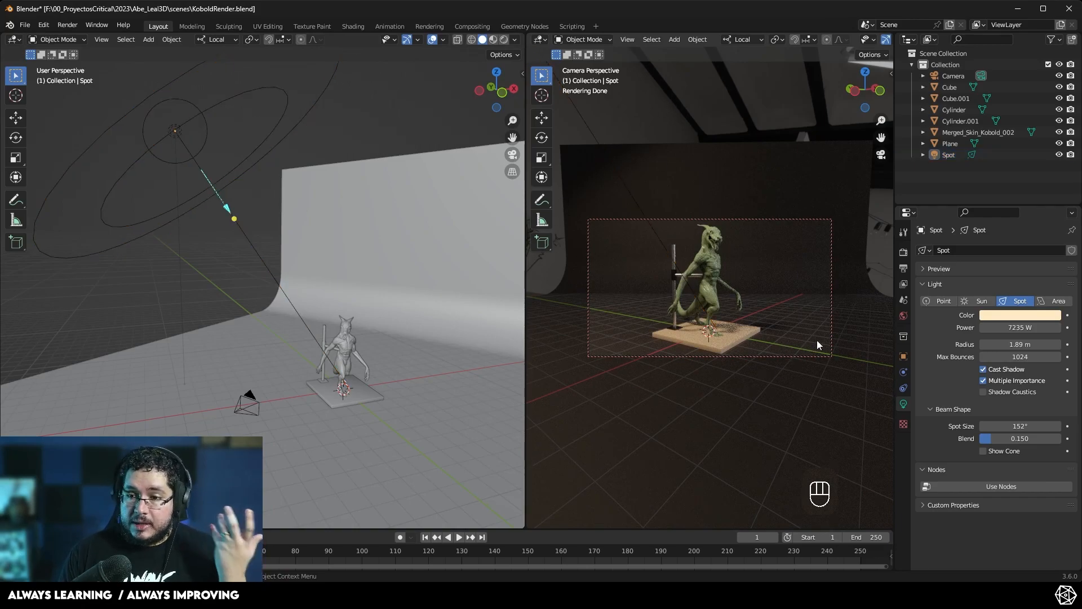
- Set the world background HDRI strength to 0
click(900, 317)
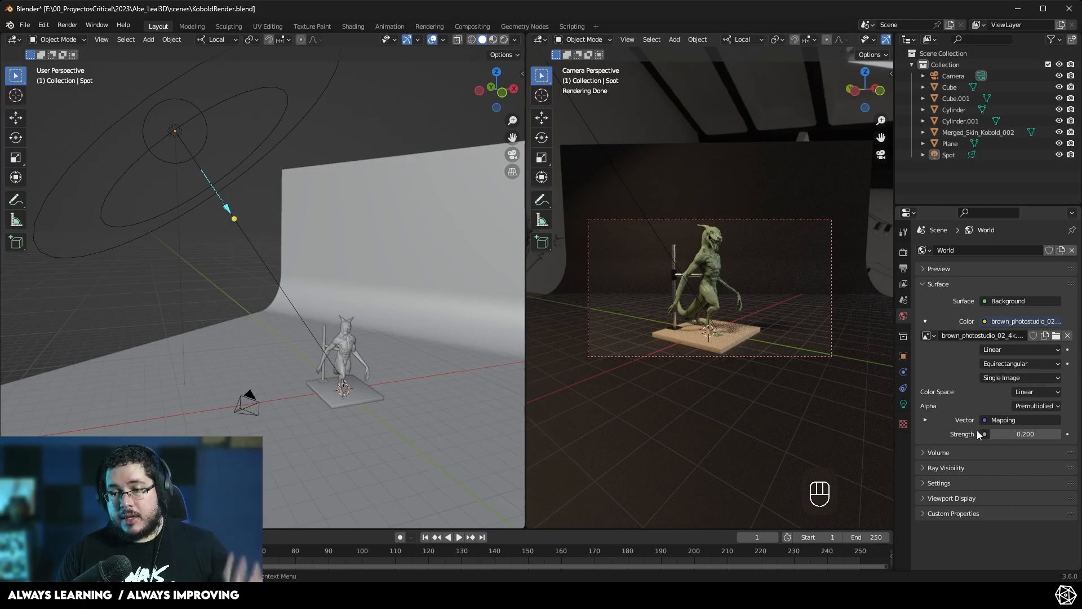
click(1017, 432)
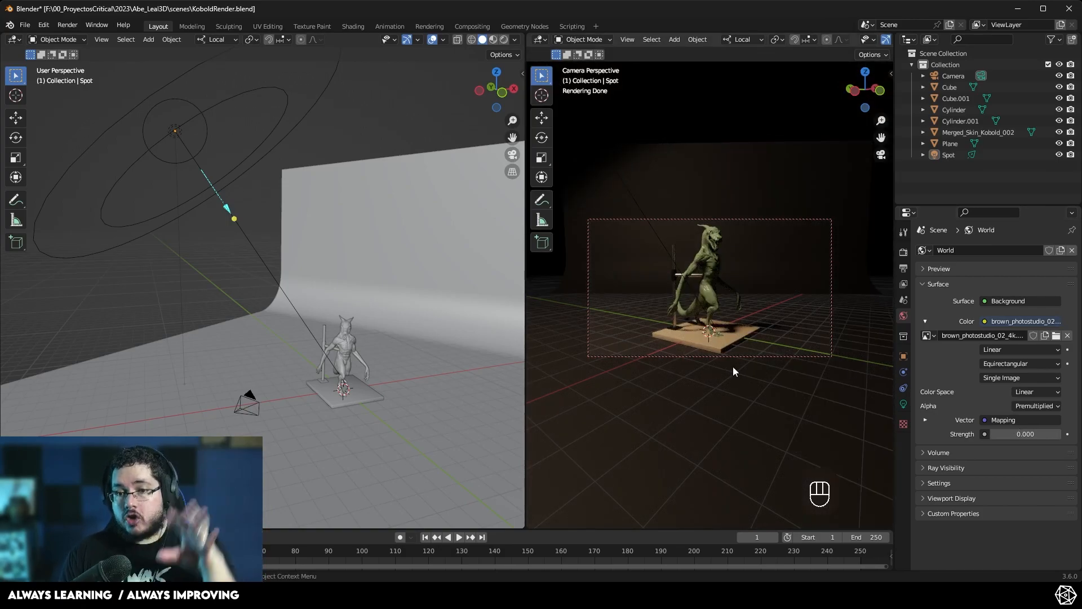
- Set the world background HDRI strength to 0.2
click(1002, 433)
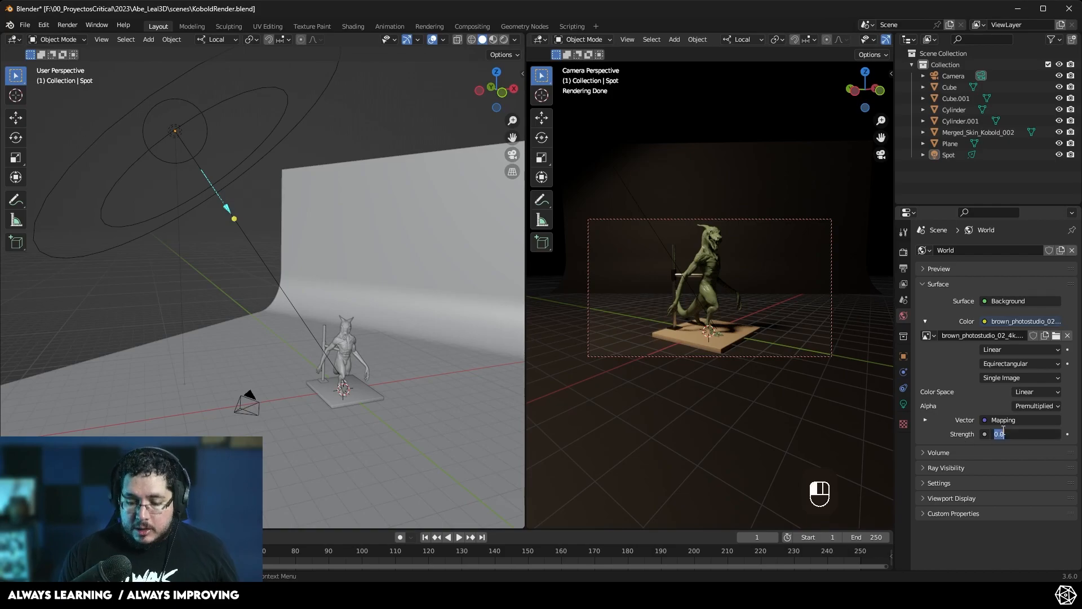
text(.2)
key(Return)
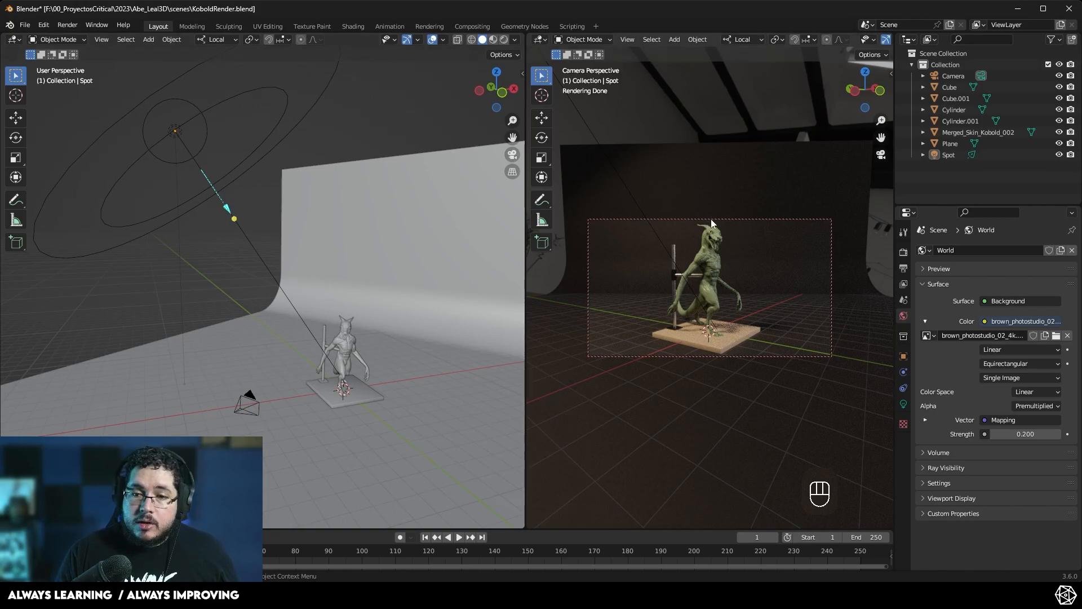
- Add a second spot light to the scene
middle_drag(164, 279, 246, 290)
key(shift+a)
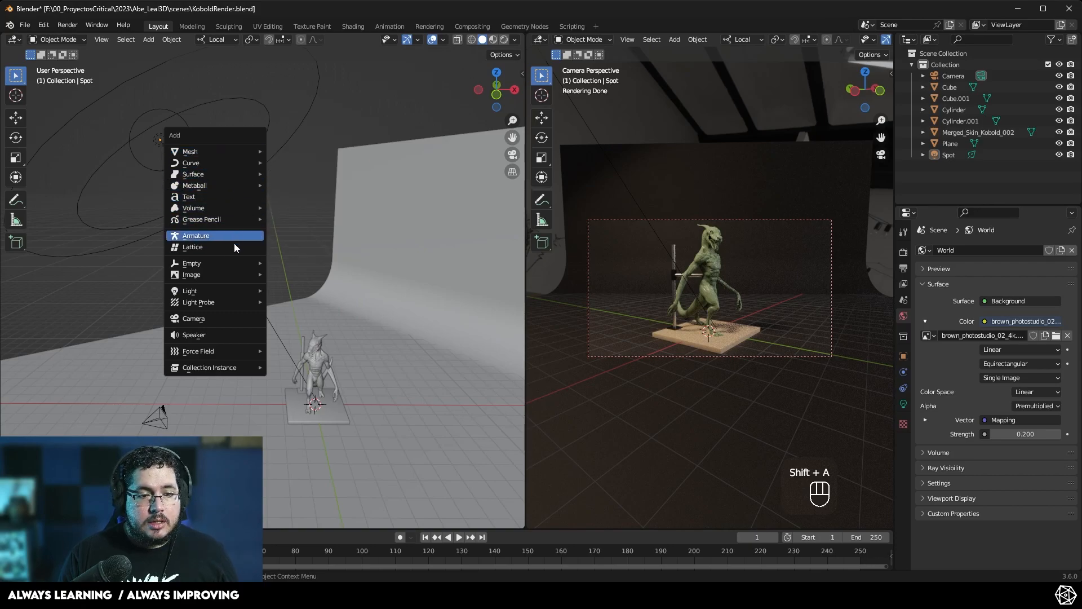
mouse_move(236, 291)
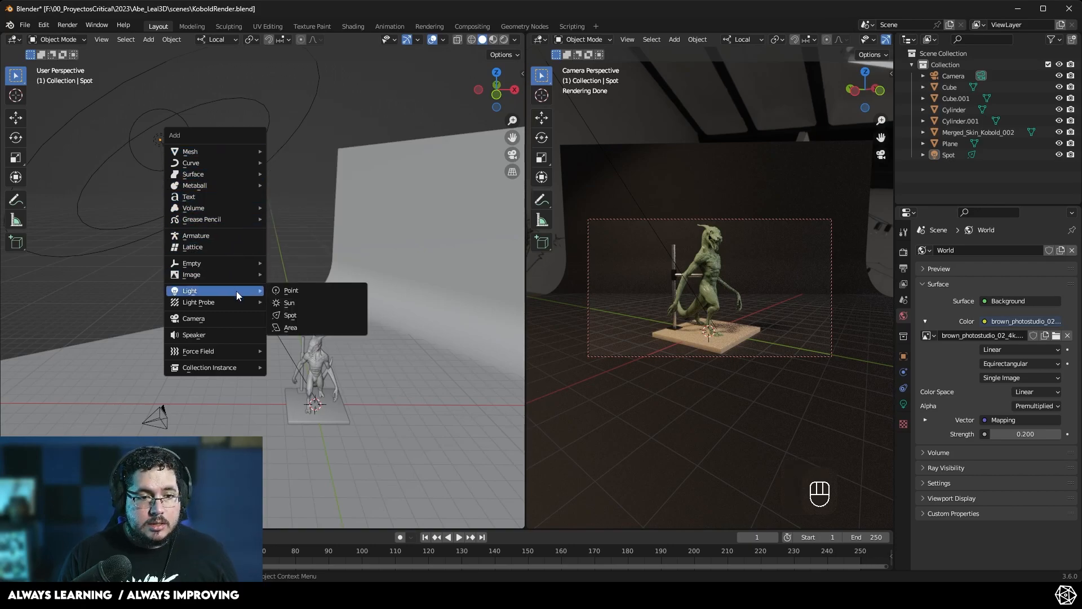
click(313, 315)
middle_drag(319, 344, 356, 351)
- Move the new spot light to the side of the kobold sculpture
key(g)
click(432, 299)
middle_drag(432, 299, 320, 360)
key(g)
click(285, 424)
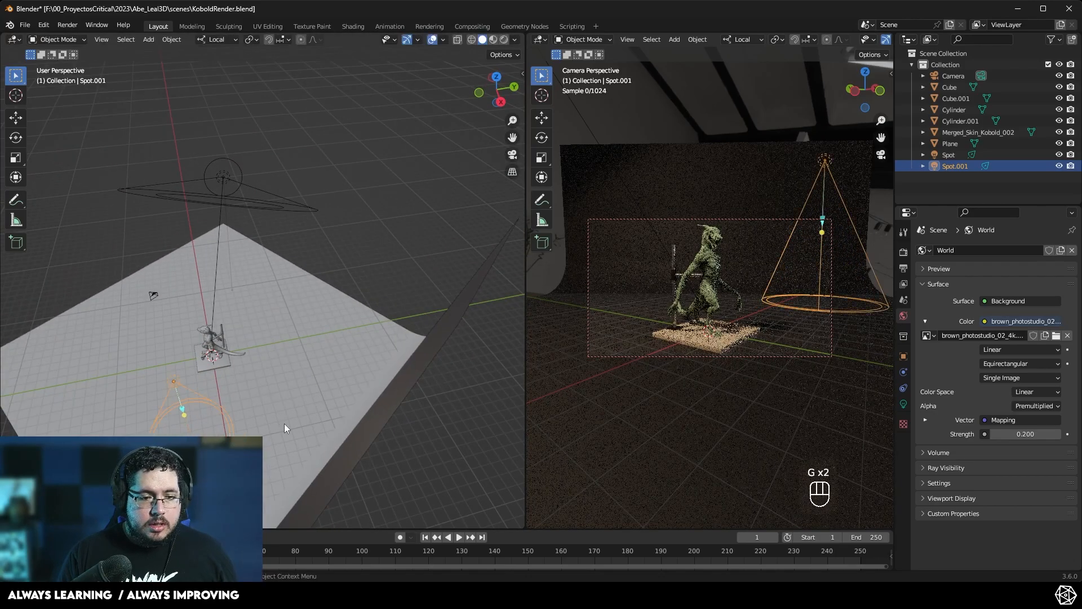
- Aim the new spot light at the kobold sculpture
middle_drag(284, 424, 397, 326)
key(shift+t)
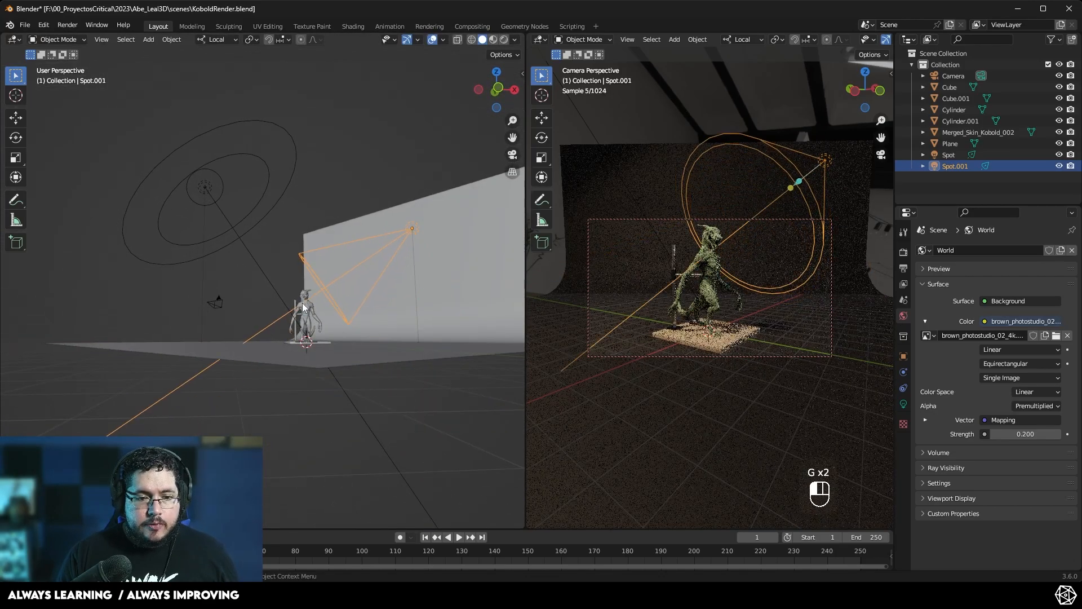
middle_drag(302, 303, 360, 319)
scroll(360, 320, up, 3)
drag(468, 253, 397, 303)
right_click(500, 223)
click(491, 225)
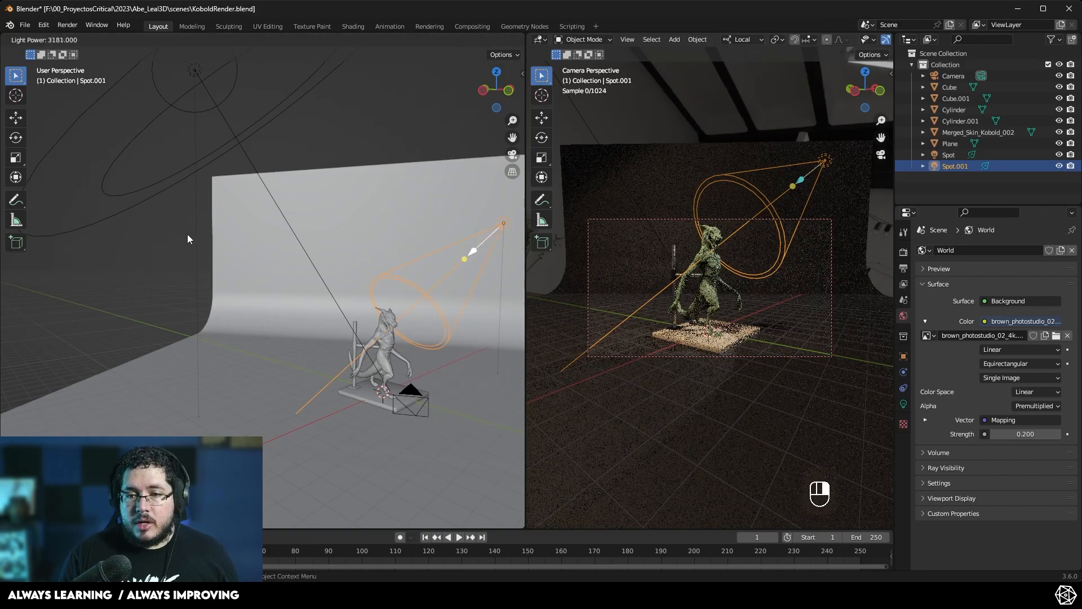
click(73, 143)
middle_drag(164, 225, 409, 240)
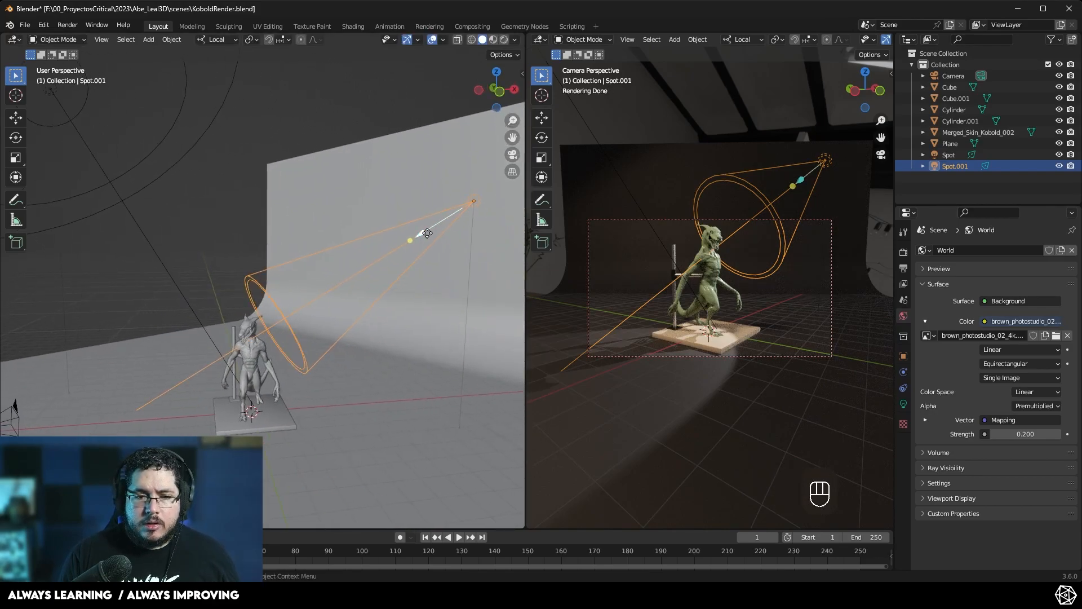
- Move the new spot light behind and to the right of the kobold as a rim light
drag(409, 240, 251, 327)
drag(422, 232, 398, 244)
mouse_move(431, 261)
middle_down()
mouse_move(414, 265)
mouse_move(446, 267)
middle_up()
shift+middle_drag(445, 266, 404, 231)
key(g)
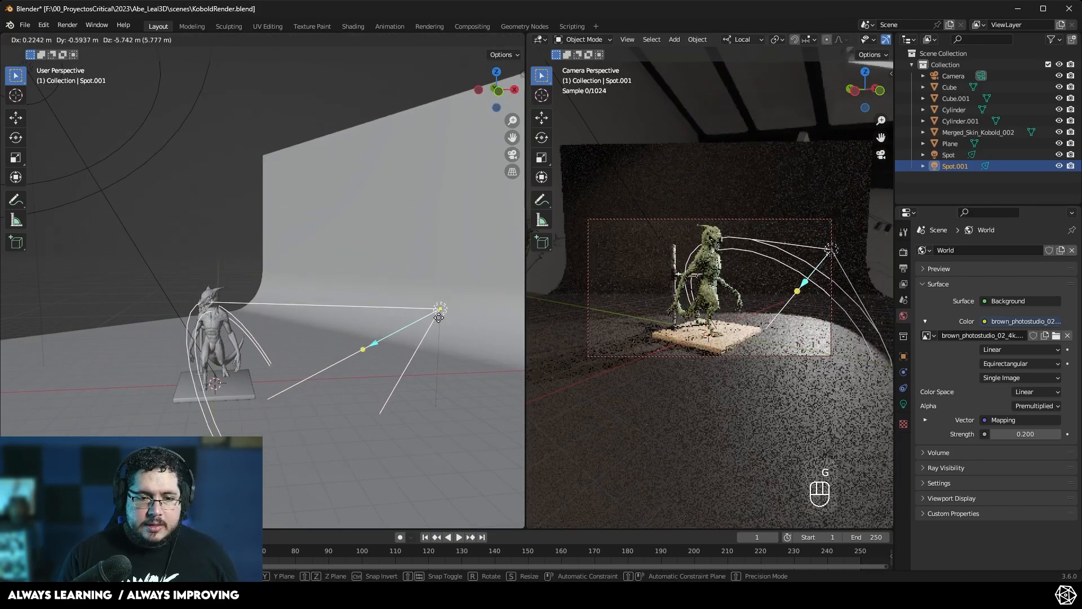
click(430, 374)
- Raise the rim spot light higher above the kobold
drag(352, 408, 217, 300)
middle_drag(257, 294, 189, 285)
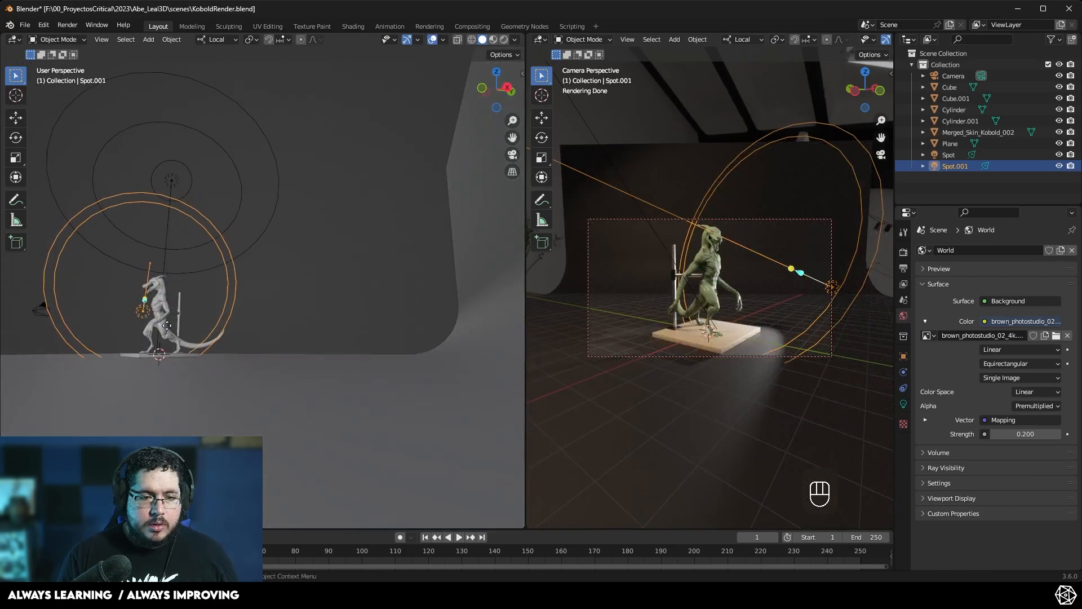
key(g)
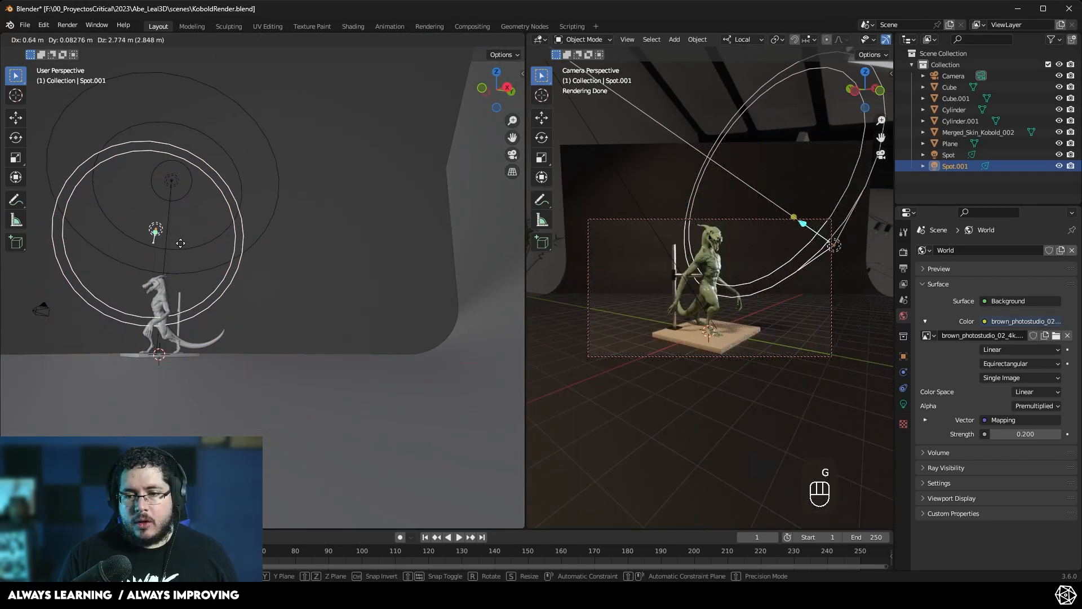
click(181, 243)
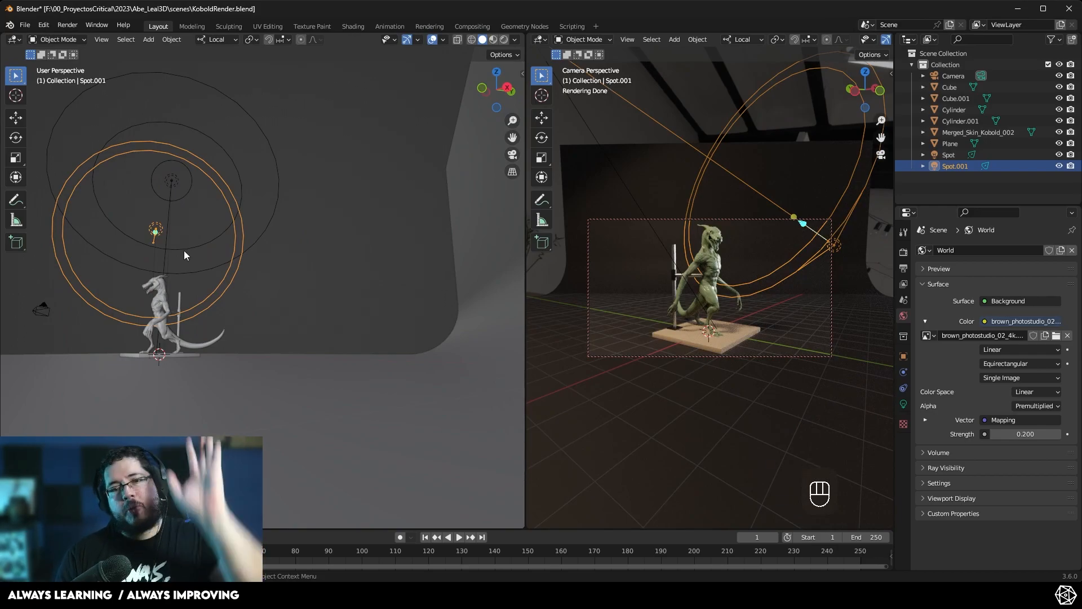
- Set the rim spot light's radius to about 1.36 m
click(903, 403)
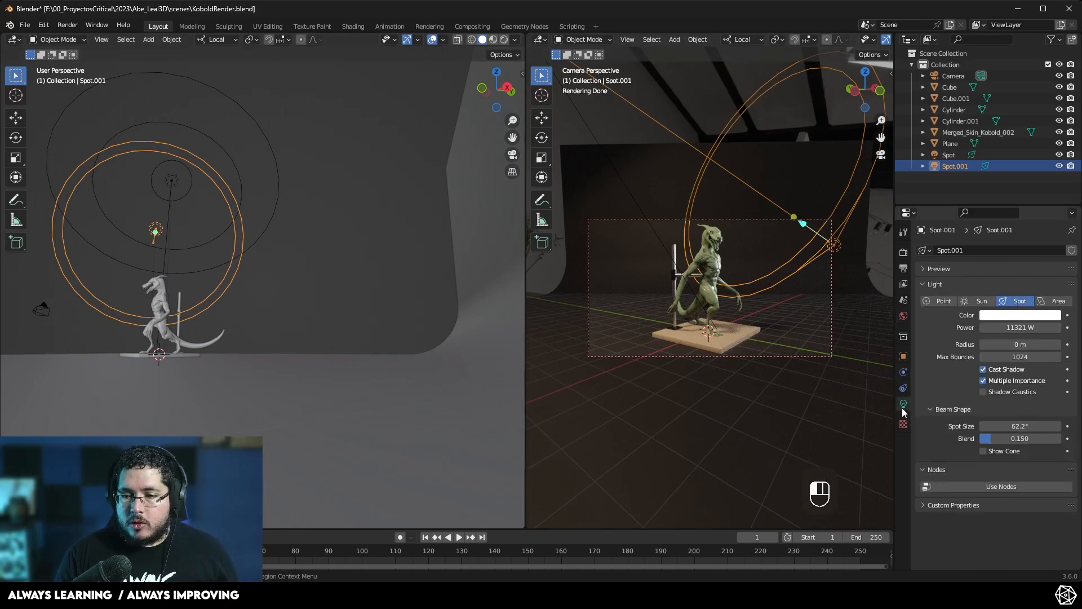
drag(1021, 344, 1060, 344)
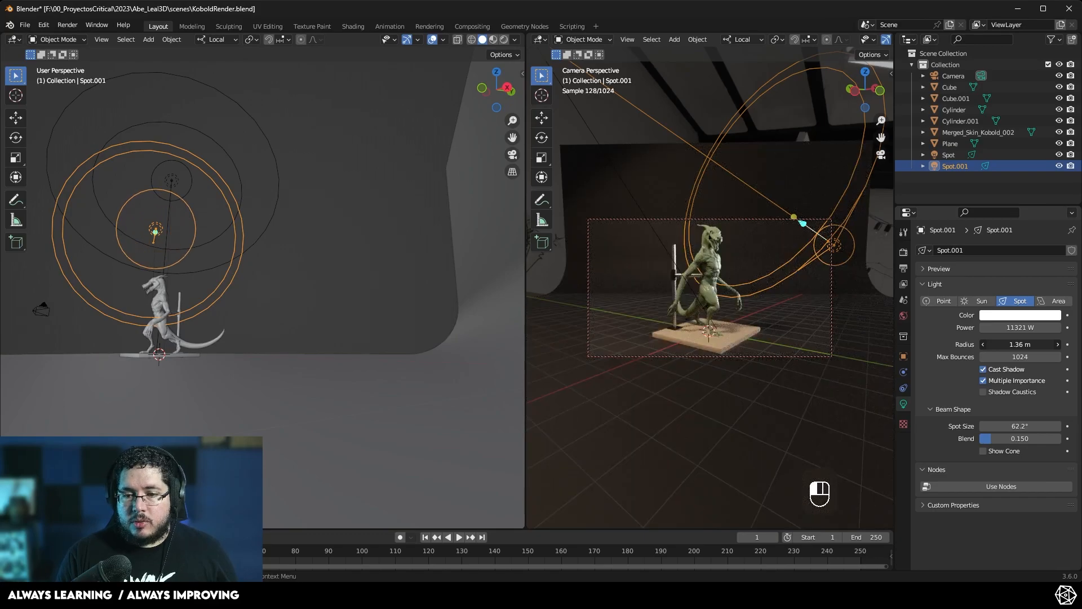
- Tint the rim spot light a pale cyan color
click(1013, 317)
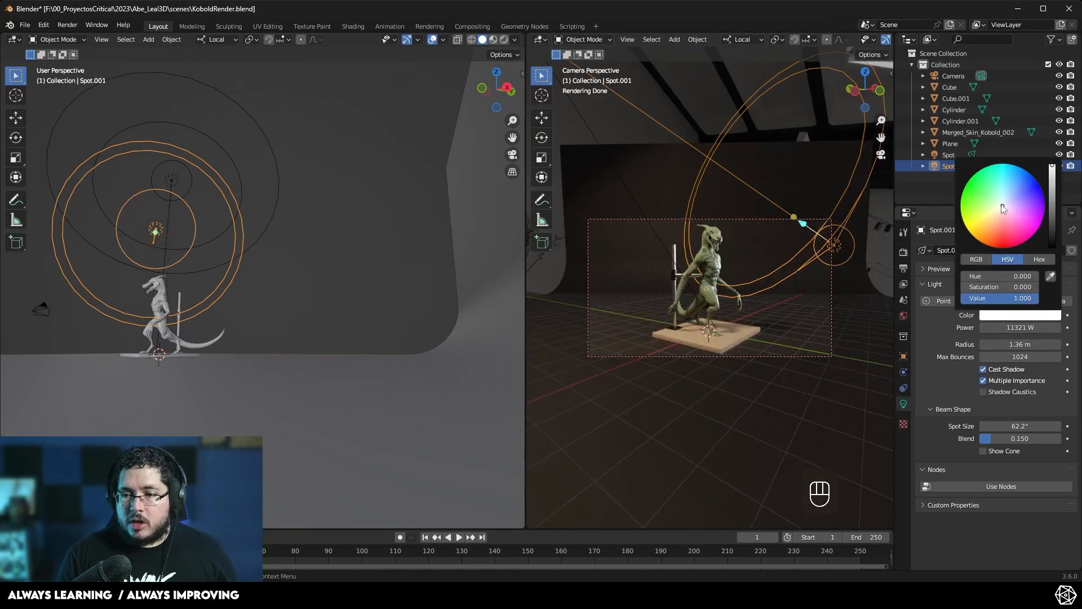
drag(1002, 207, 1002, 197)
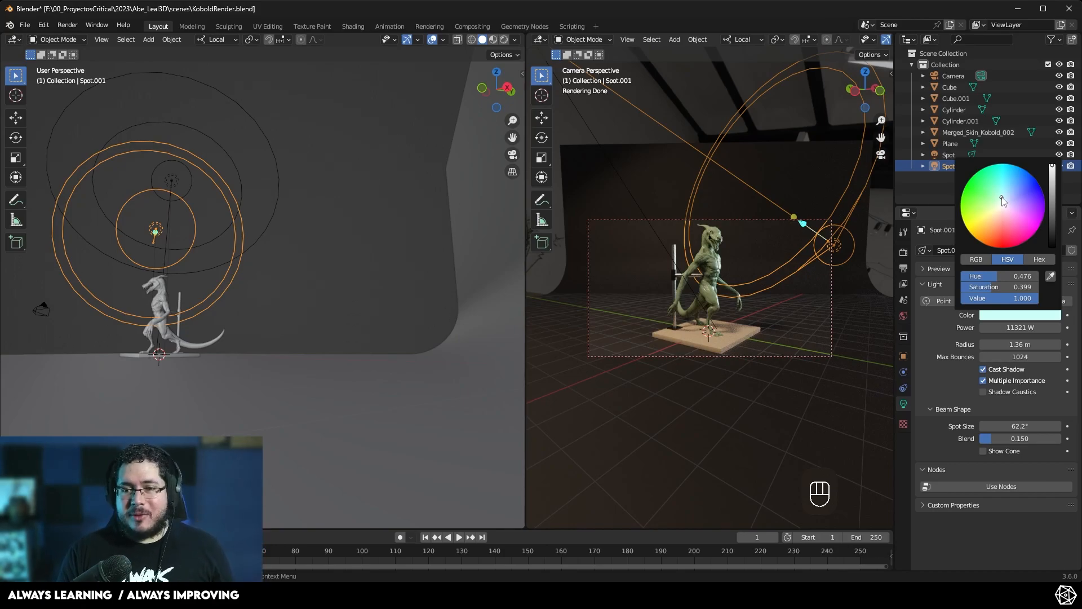
click(316, 264)
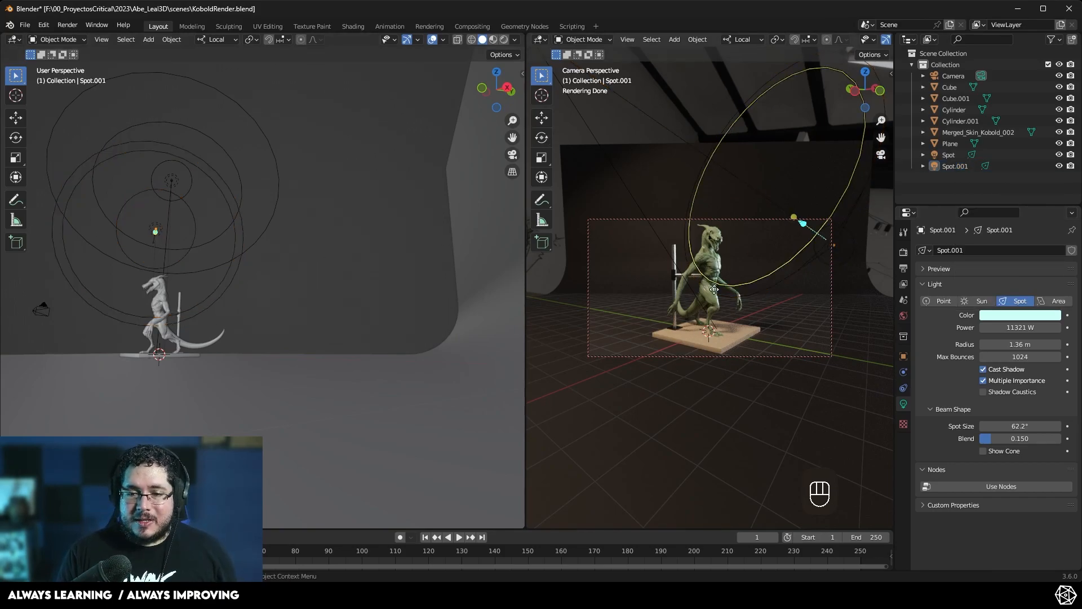
drag(527, 273, 206, 301)
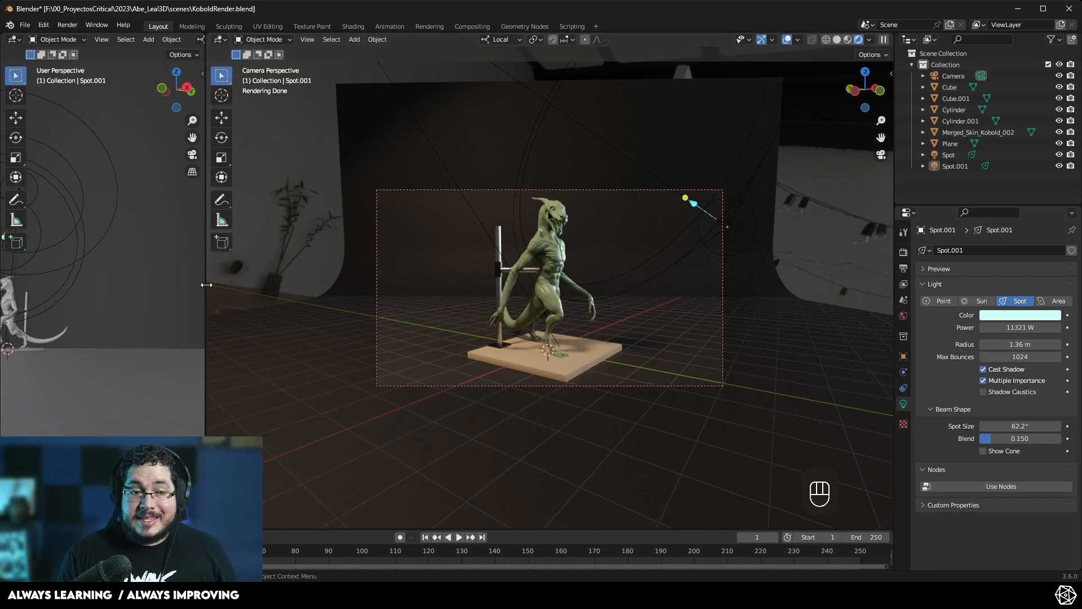
drag(206, 284, 404, 285)
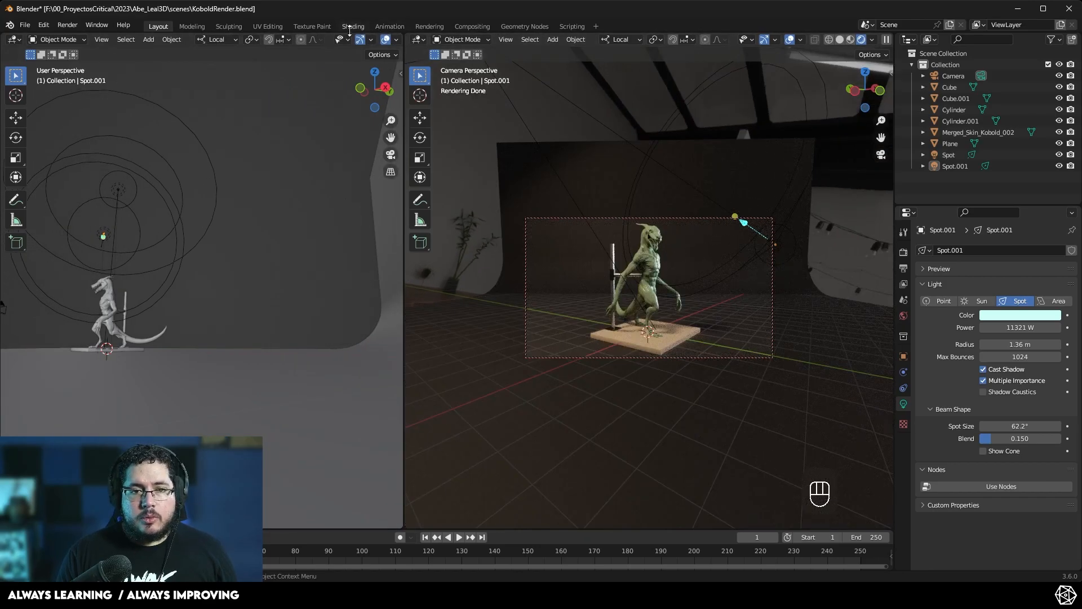
- Open the kobold's m_clay material nodes in the Shading workspace and move the Invert Color node down
click(352, 26)
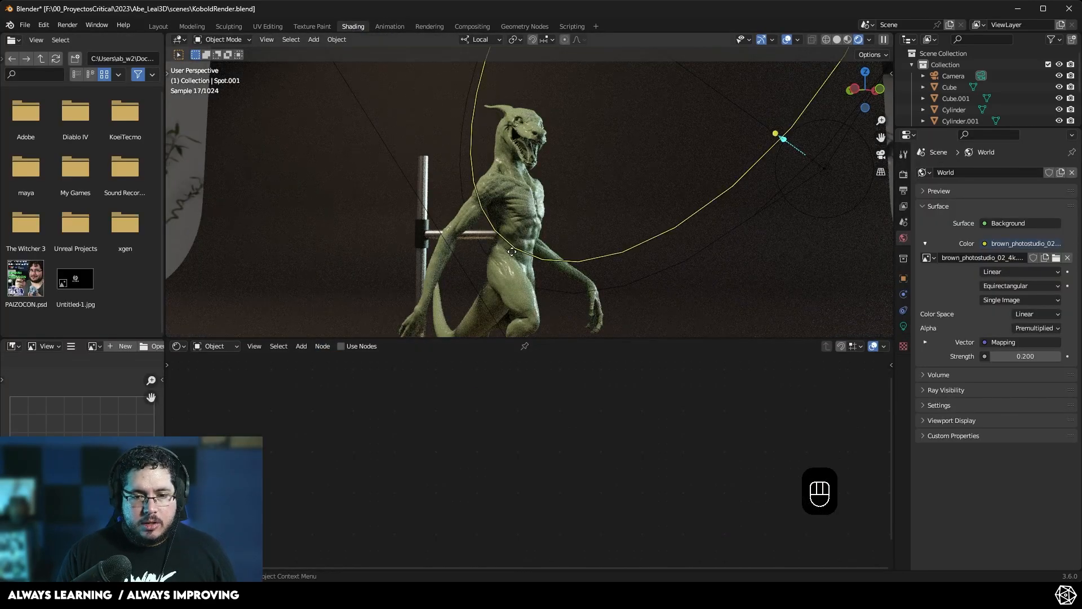
click(510, 213)
scroll(512, 518, up, 2)
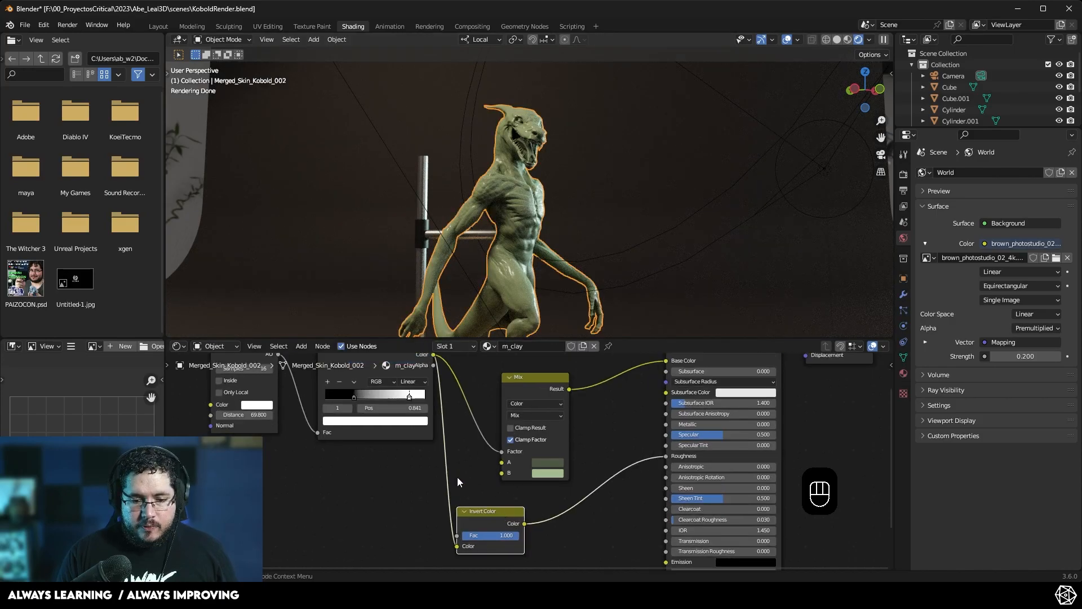
middle_drag(469, 531, 470, 454)
middle_drag(588, 481, 520, 519)
scroll(488, 522, down, 1)
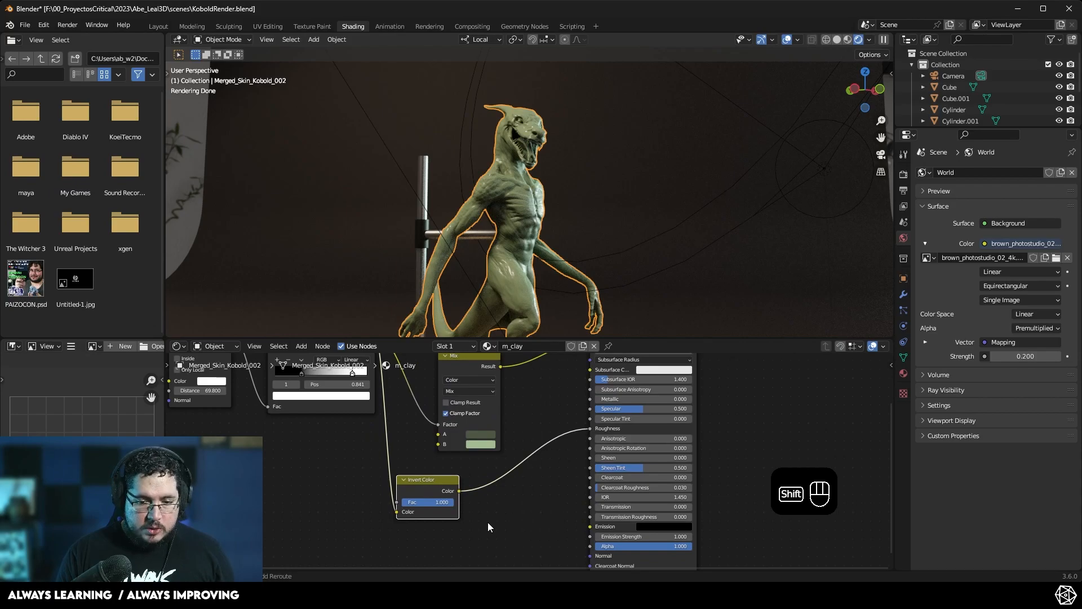
- Insert a Color Ramp node between the Invert Color node and the Roughness input
key(shift+a)
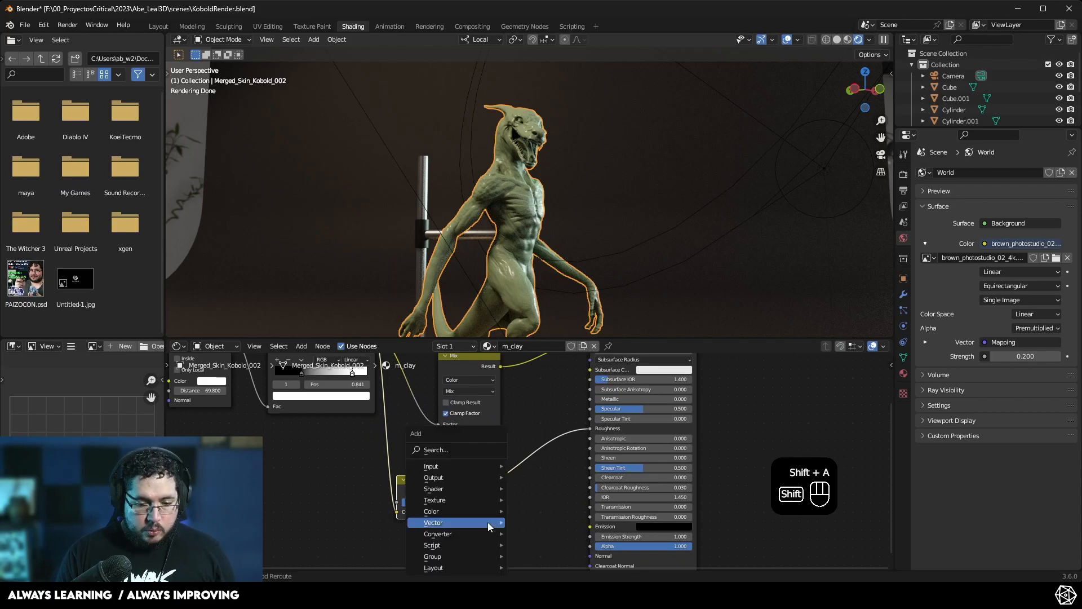
click(469, 447)
text(ramp)
key(Return)
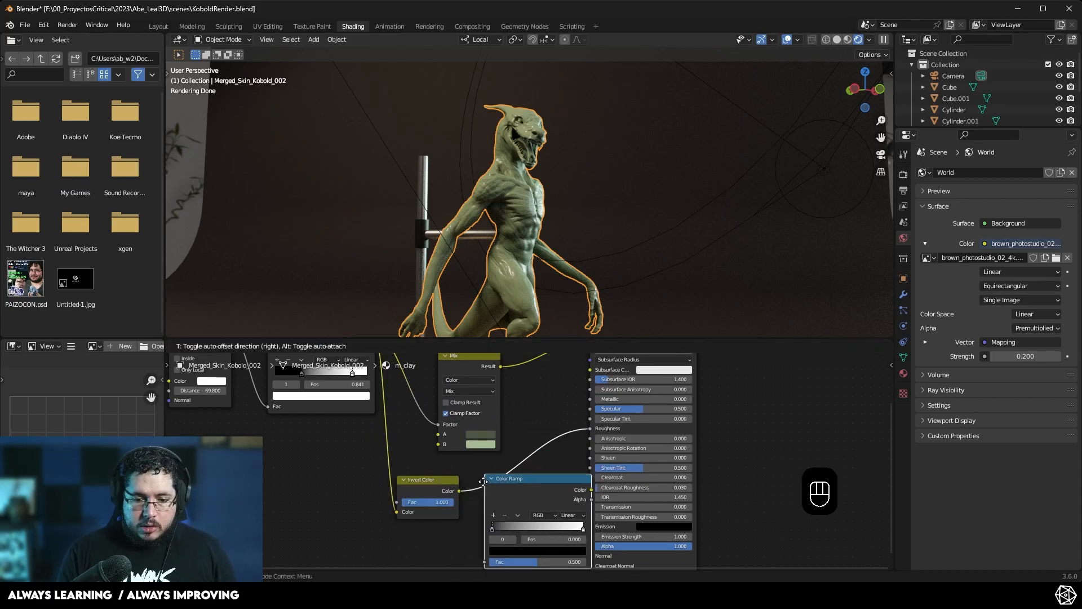
click(483, 479)
- Move the Color Ramp's stops to tighten the roughness gradient
middle_drag(572, 530, 556, 494)
mouse_move(577, 491)
mouse_down()
mouse_move(542, 492)
mouse_move(596, 491)
mouse_up()
mouse_move(486, 490)
mouse_down()
mouse_move(524, 489)
mouse_move(507, 491)
mouse_up()
click(578, 490)
drag(578, 490, 565, 491)
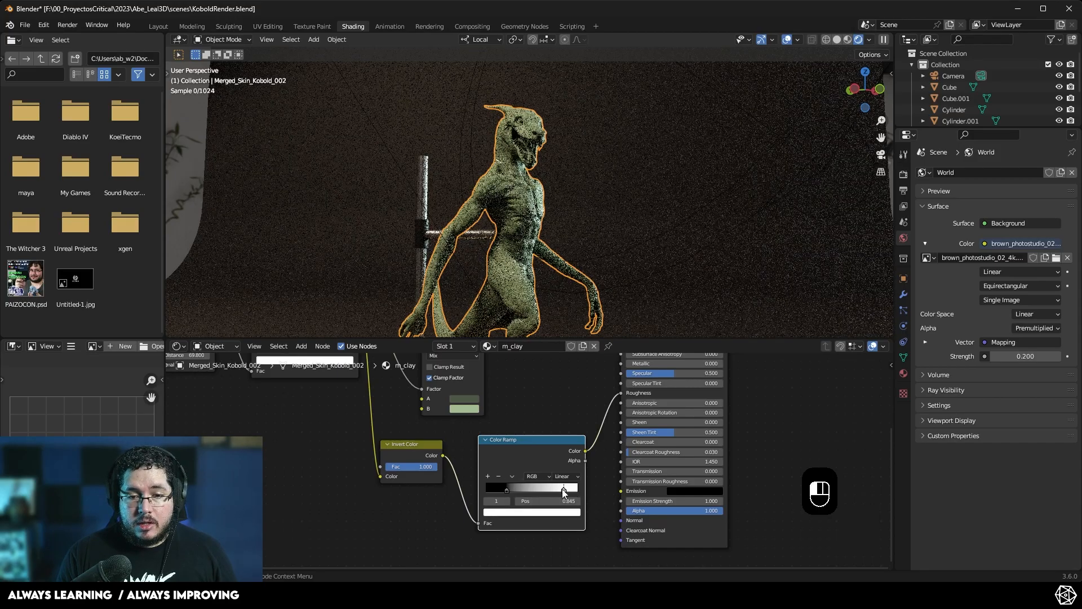
- Adjust the colors of both Color Ramp stops to fine-tune the roughness range of the clay material
click(564, 513)
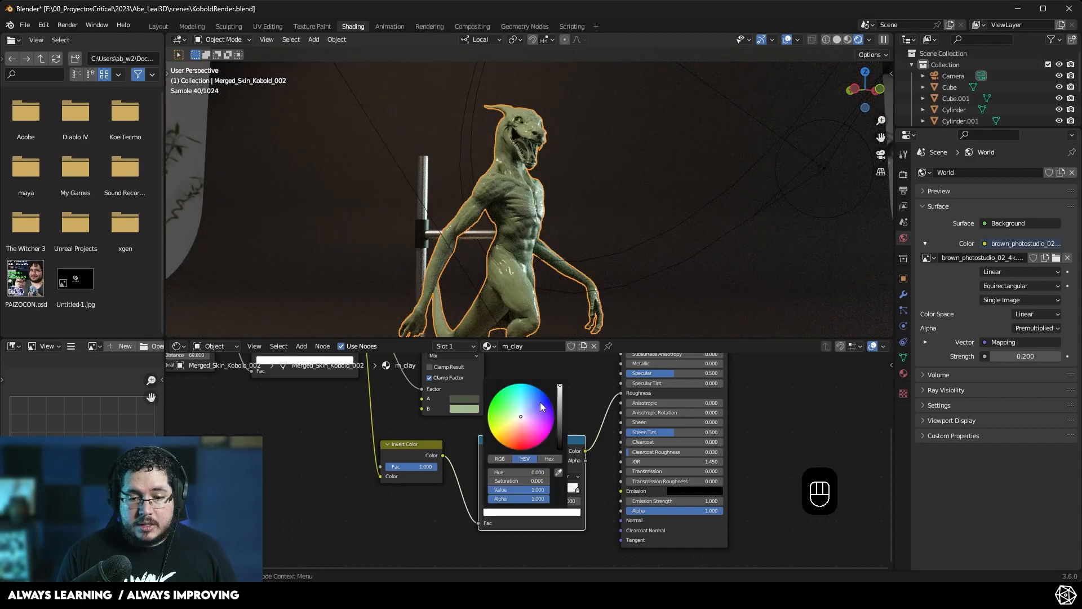
mouse_move(561, 389)
mouse_down()
mouse_move(560, 429)
mouse_move(566, 388)
mouse_up()
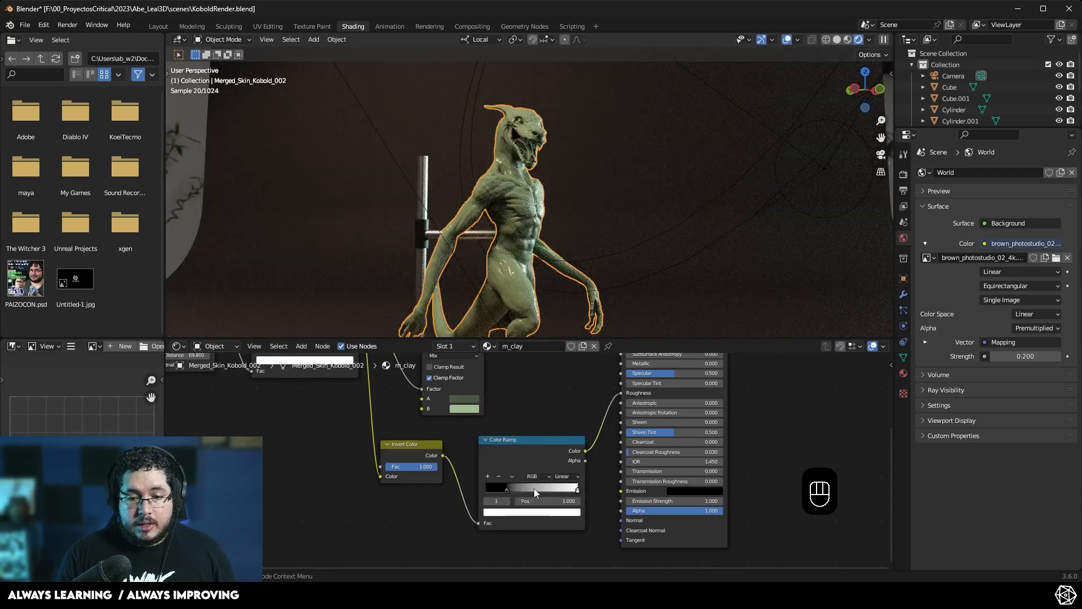
click(506, 488)
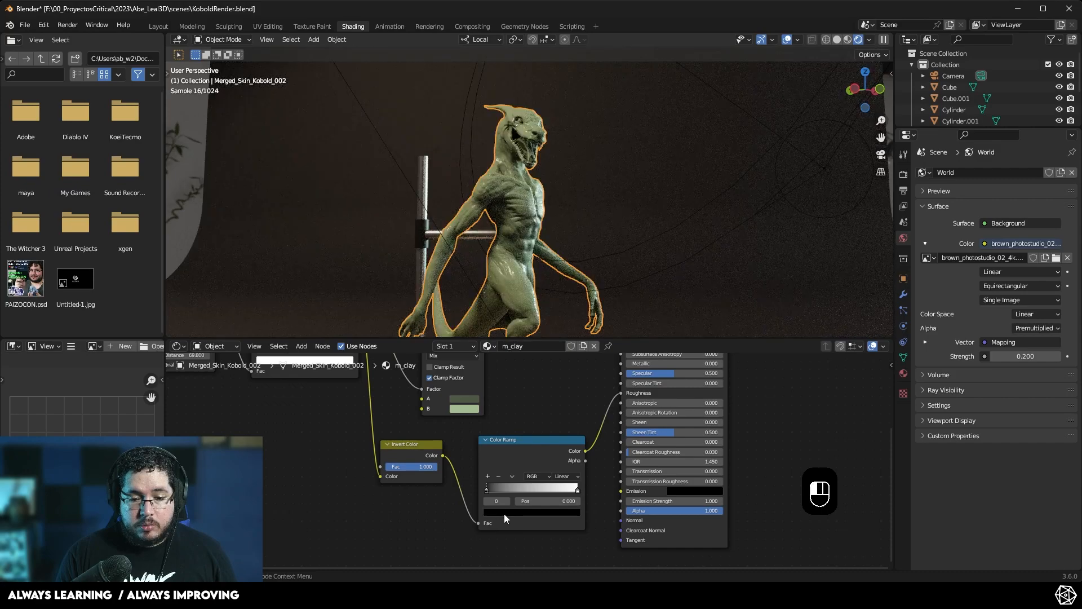
click(504, 513)
mouse_move(558, 443)
mouse_down()
mouse_move(560, 399)
mouse_move(560, 428)
mouse_up()
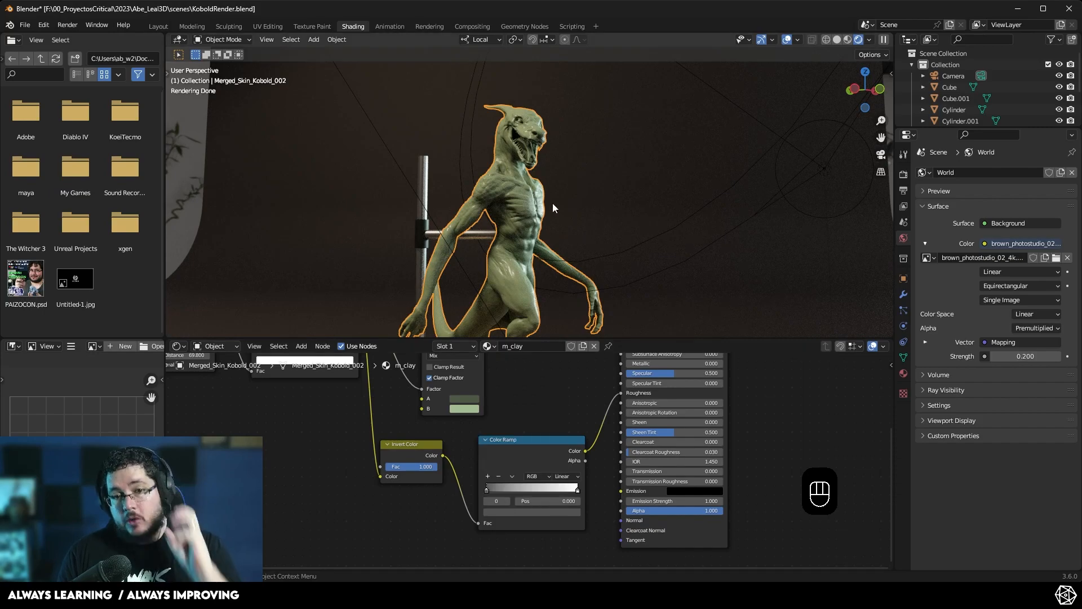
click(562, 511)
drag(560, 421, 584, 458)
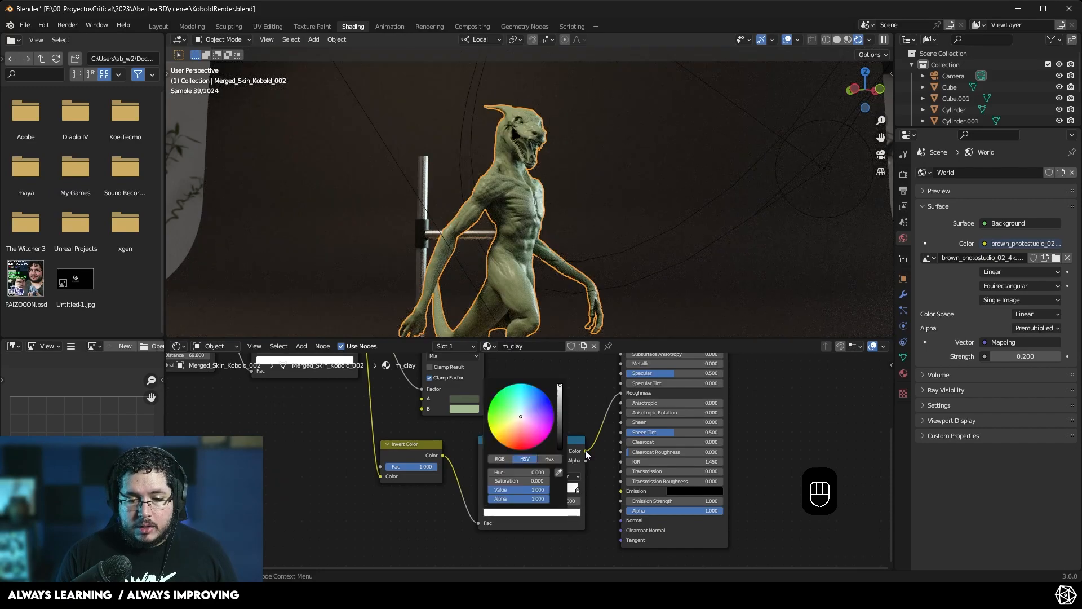
mouse_move(561, 395)
mouse_down()
mouse_move(560, 423)
mouse_move(560, 410)
mouse_up()
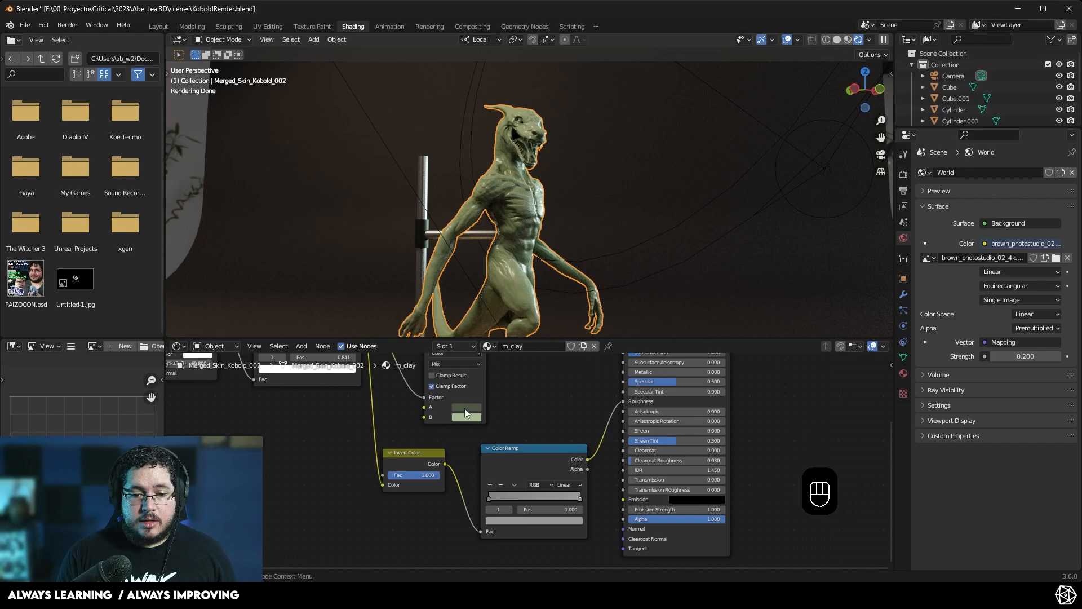
- Switch to the Layout workspace
click(465, 408)
drag(528, 327, 529, 339)
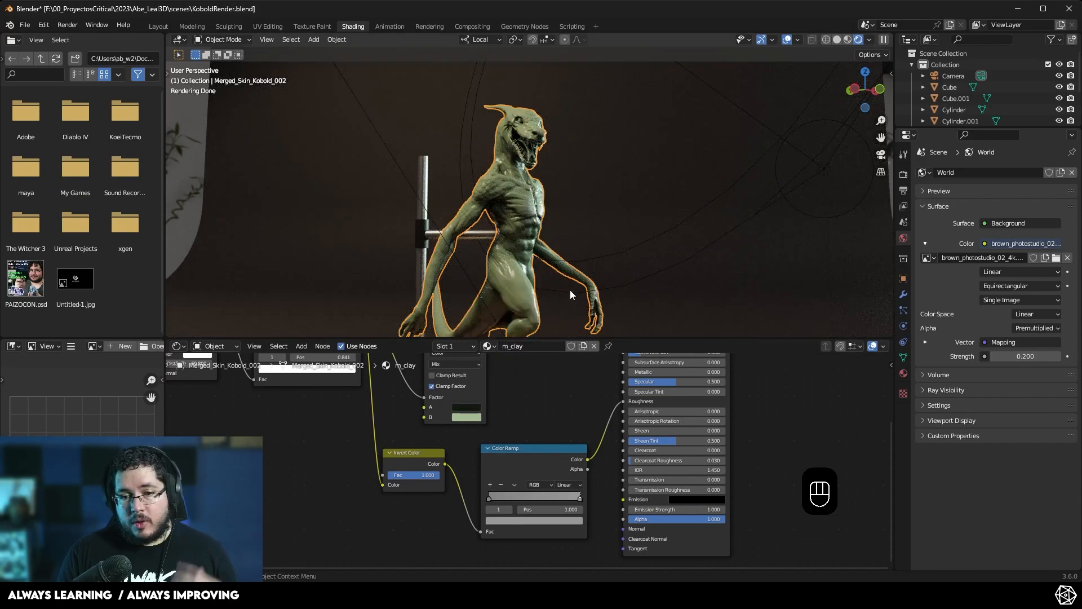
click(468, 407)
mouse_move(529, 340)
mouse_down()
mouse_move(529, 302)
mouse_move(529, 328)
mouse_up()
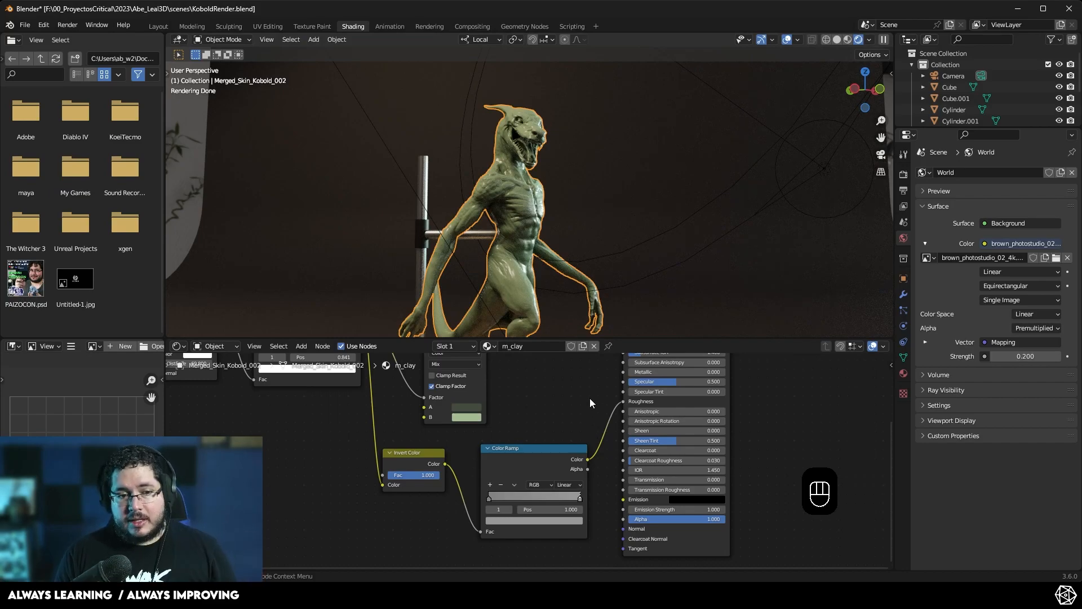
scroll(589, 398, down, 2)
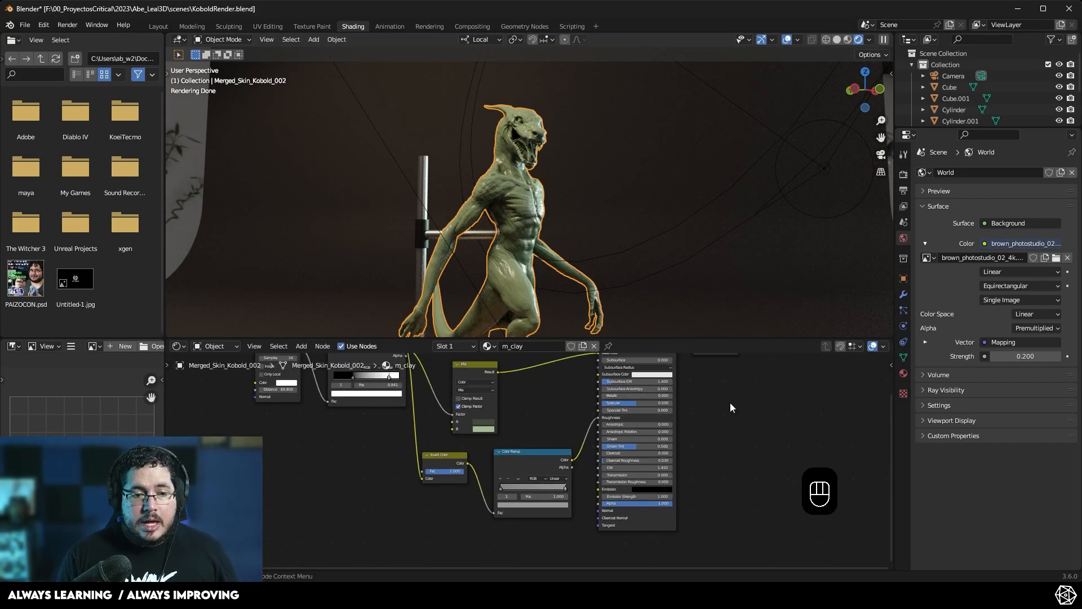
click(158, 26)
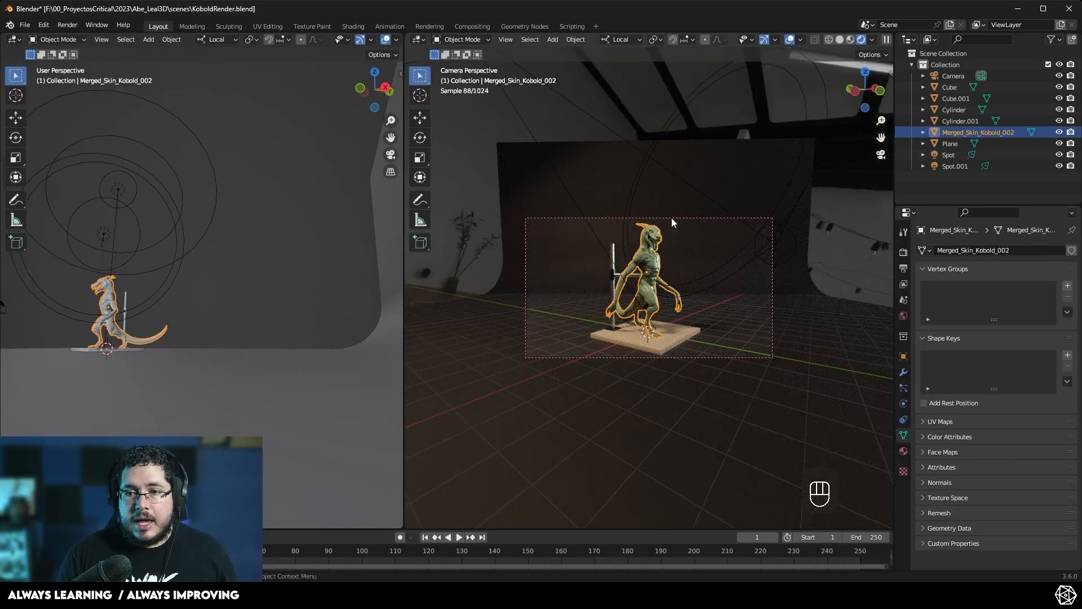
- Join the two 3D viewports into a single viewport area
right_click(404, 265)
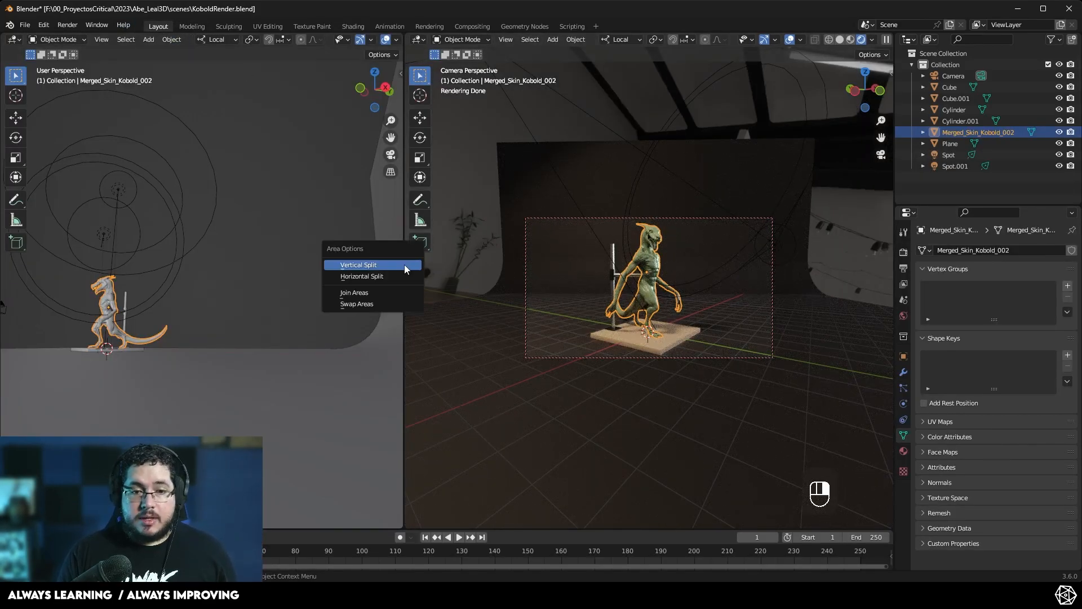
click(405, 266)
right_click(406, 262)
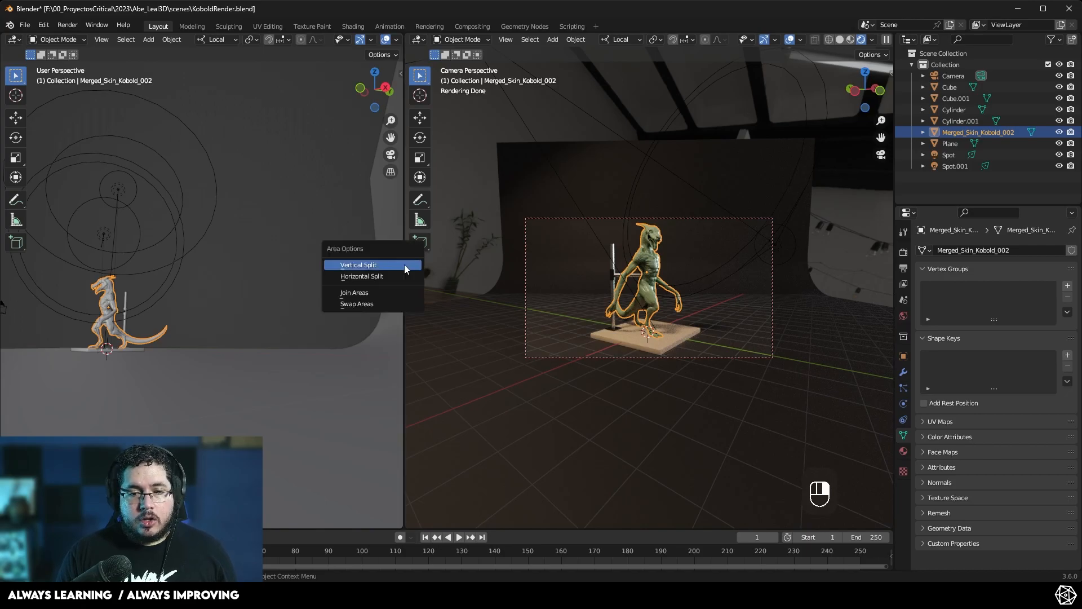
click(387, 297)
click(425, 296)
mouse_move(589, 287)
middle_down()
mouse_move(699, 294)
mouse_move(576, 302)
middle_up()
- Set the viewport to Rendered shading and look through the scene camera
key(z)
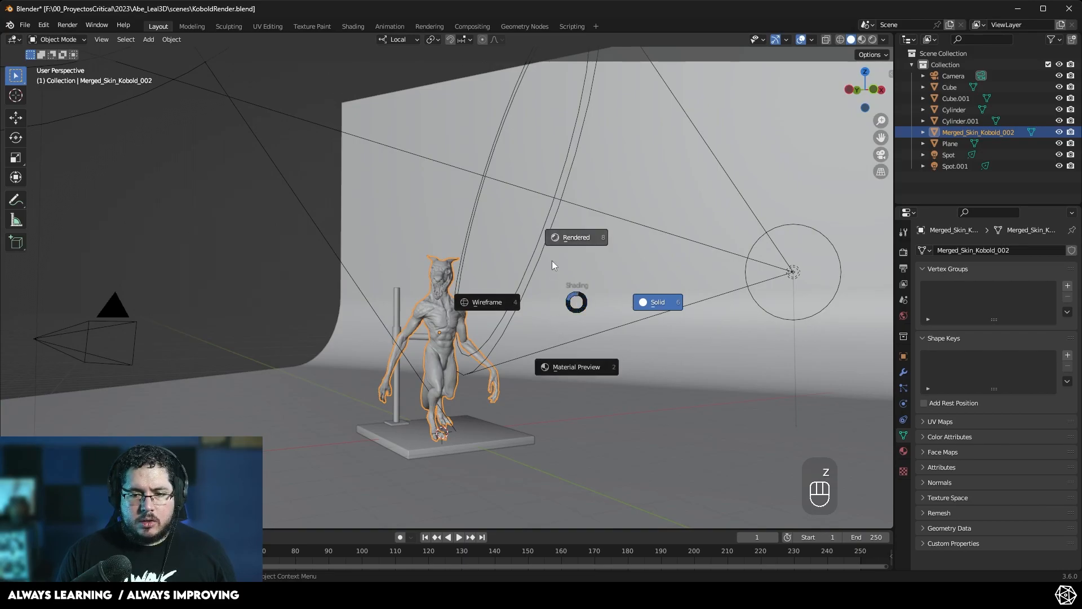
click(577, 227)
mouse_move(481, 340)
middle_down()
mouse_move(523, 382)
mouse_move(616, 404)
mouse_move(450, 248)
middle_up()
scroll(451, 248, up, 3)
scroll(451, 248, down, 3)
middle_drag(469, 282, 446, 316)
scroll(446, 317, down, 1)
middle_drag(500, 270, 560, 233)
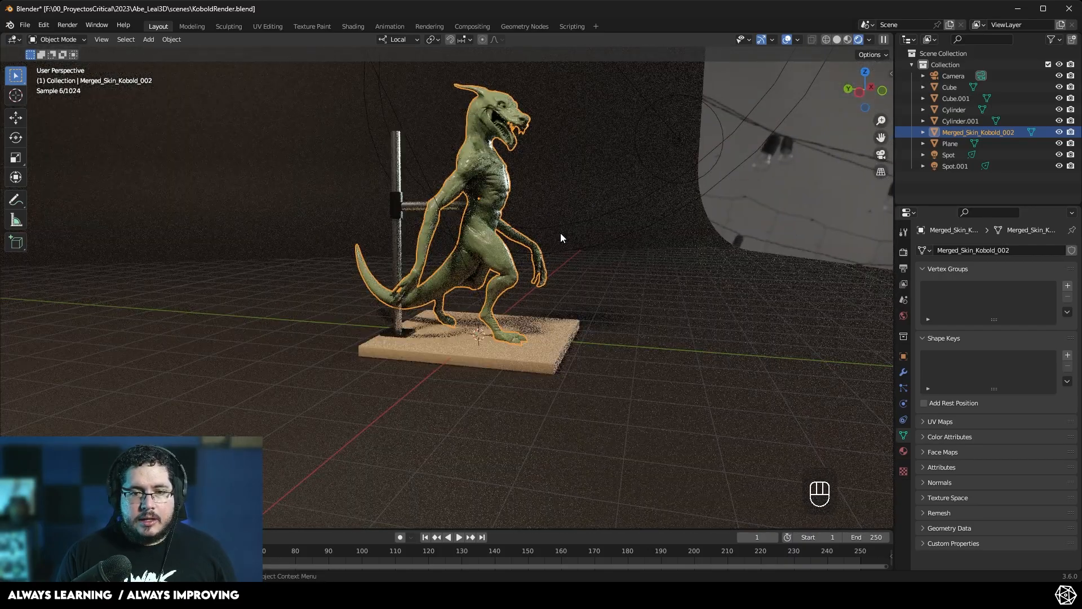
scroll(561, 233, down, 3)
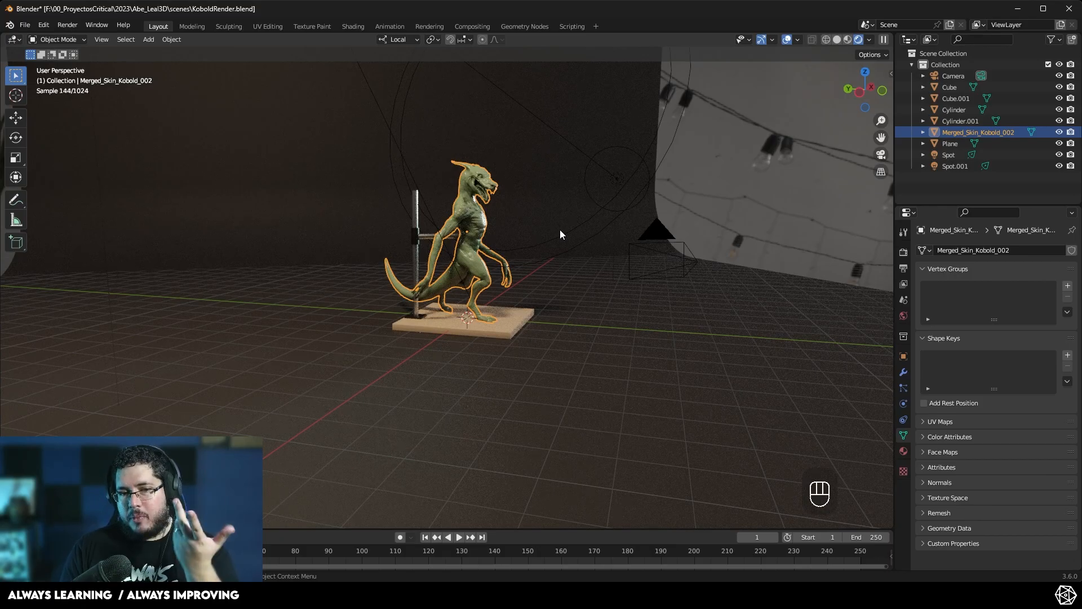
click(877, 156)
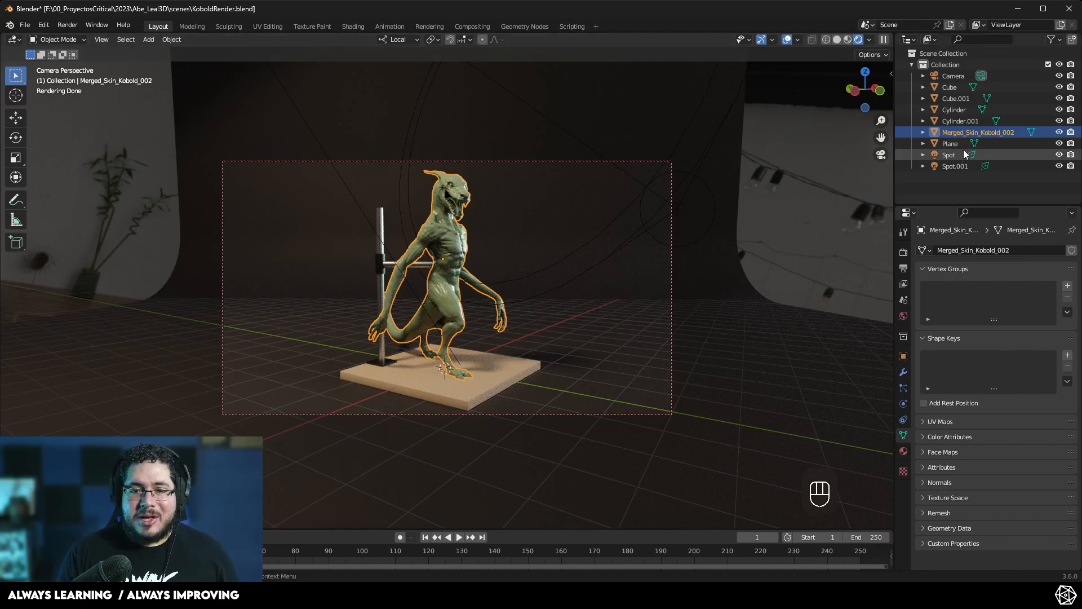
shift+click(426, 265)
shift+click(376, 266)
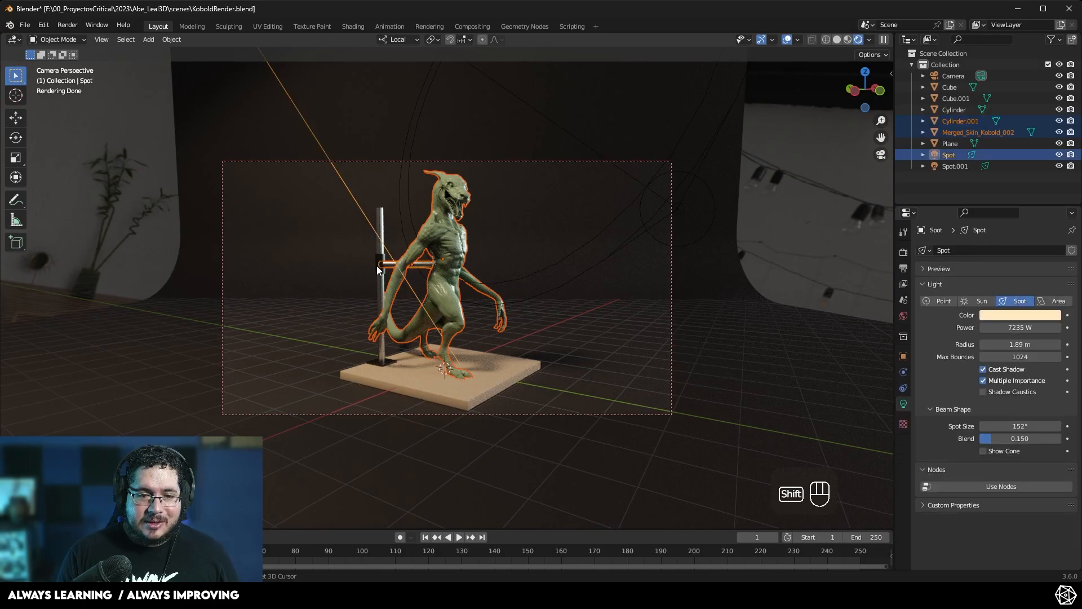
shift+click(380, 278)
shift+click(401, 373)
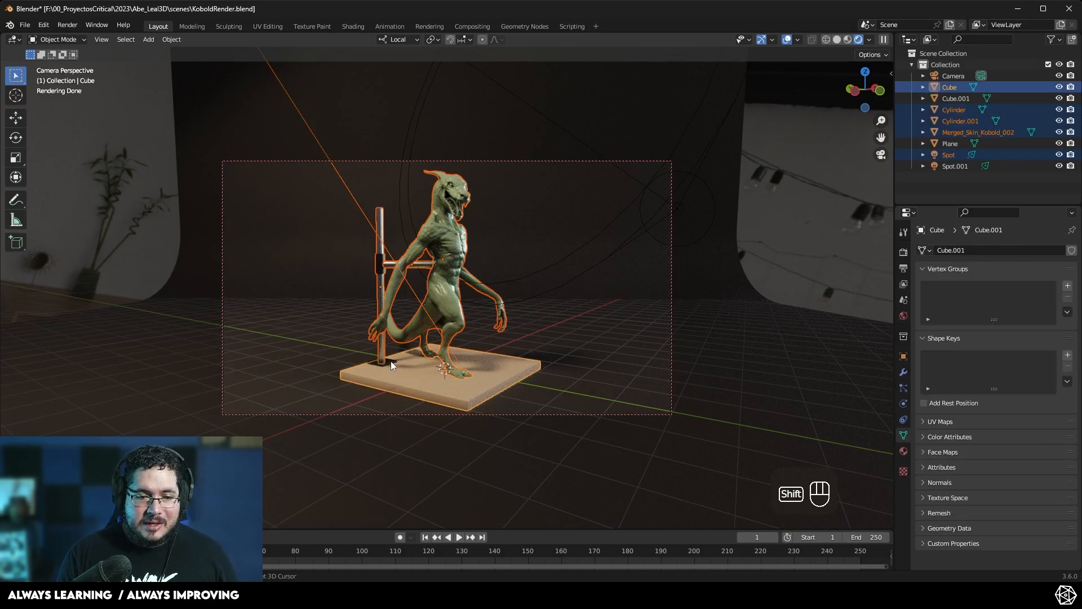
shift+click(391, 361)
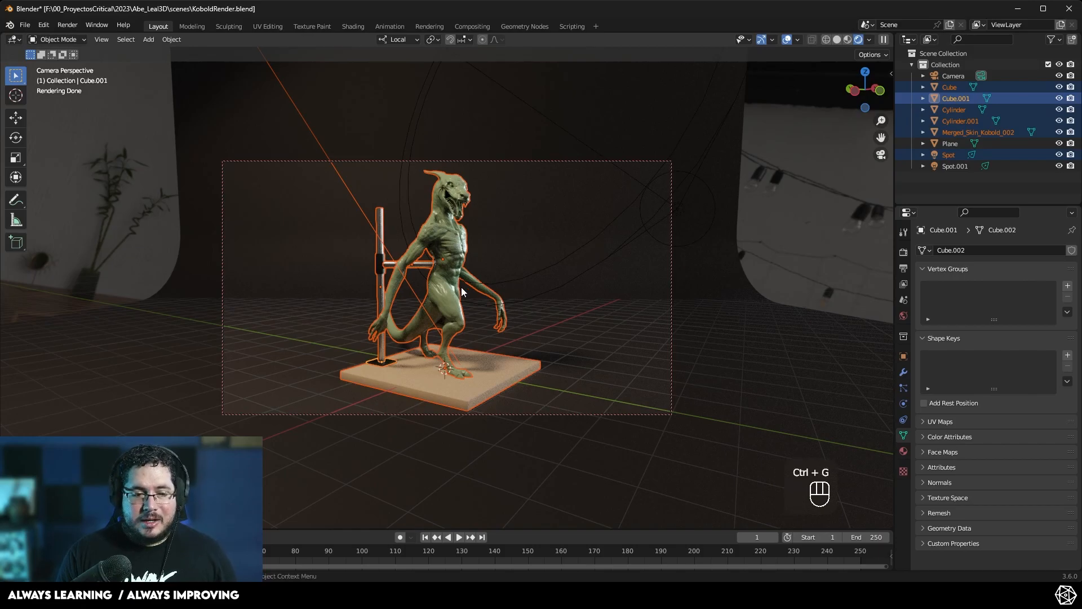
right_click(952, 99)
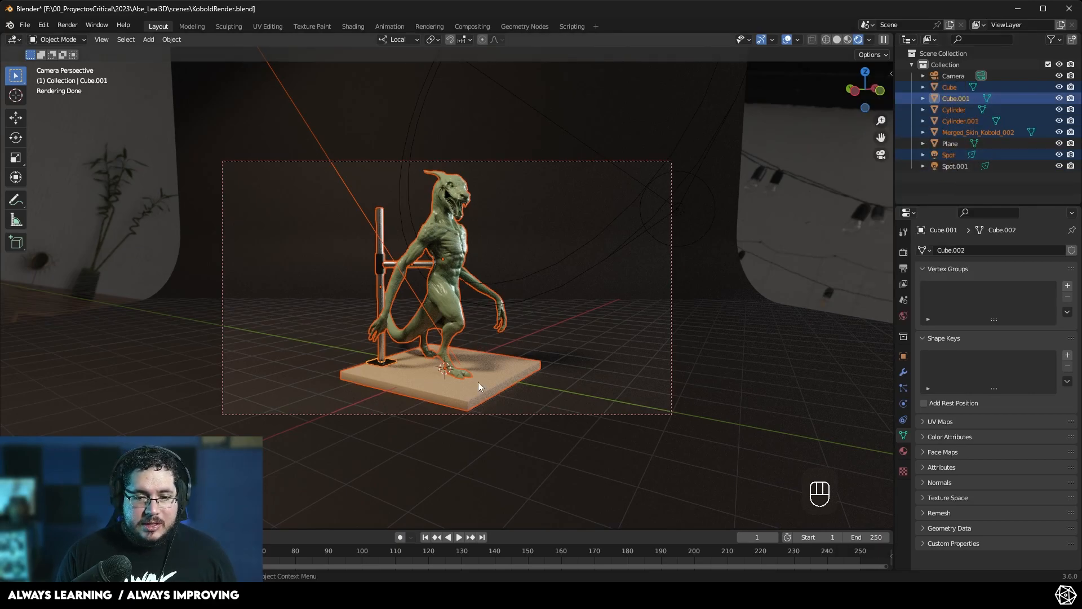
click(451, 237)
key(q)
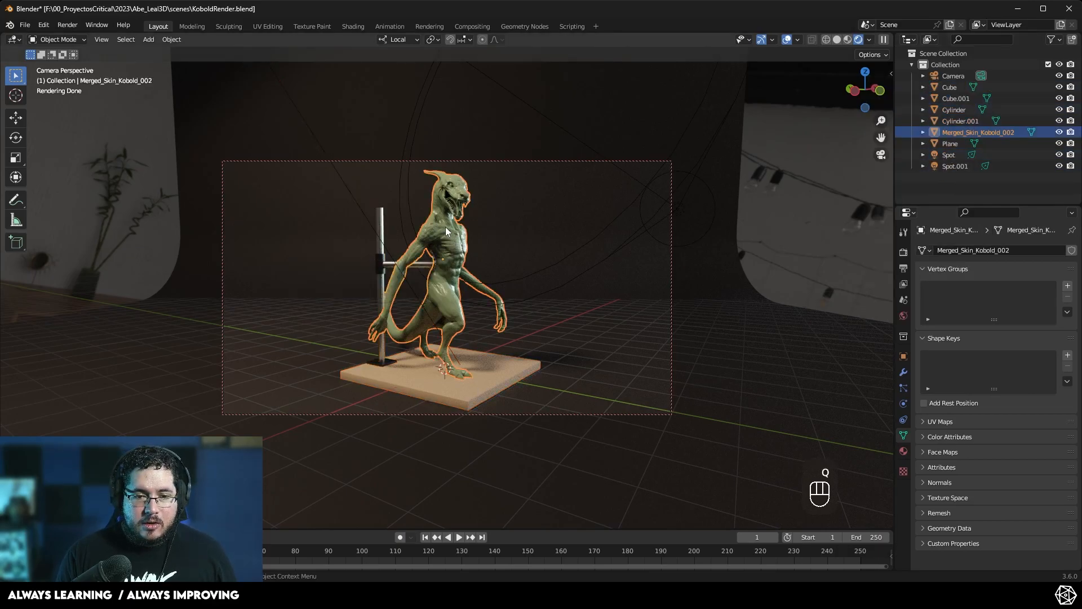
- Parent the base board and both pole cylinders to the small Cube.001 block in the outliner
shift+click(420, 263)
shift+click(377, 262)
shift+click(418, 266)
shift+click(386, 276)
shift+click(390, 363)
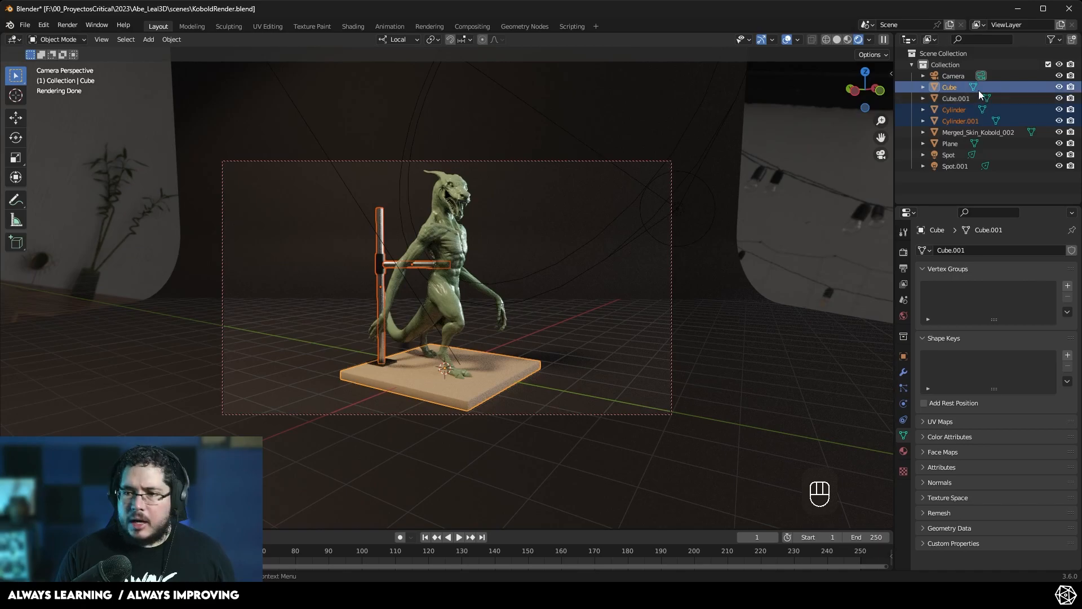
mouse_move(949, 88)
mouse_down()
mouse_move(969, 130)
mouse_move(959, 154)
mouse_move(955, 98)
mouse_up()
click(947, 89)
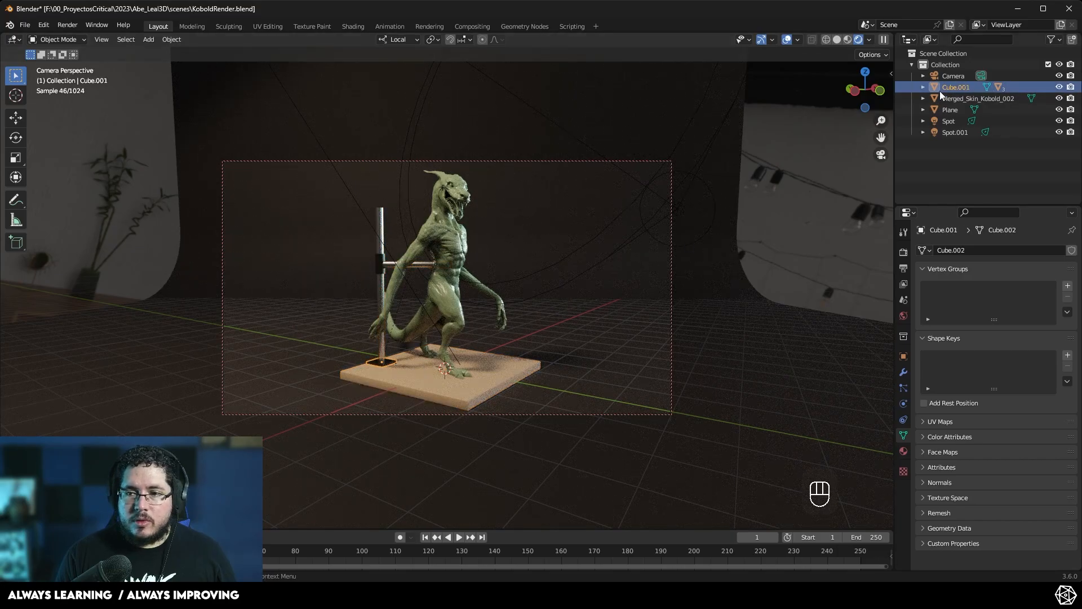
key(g)
right_click(483, 344)
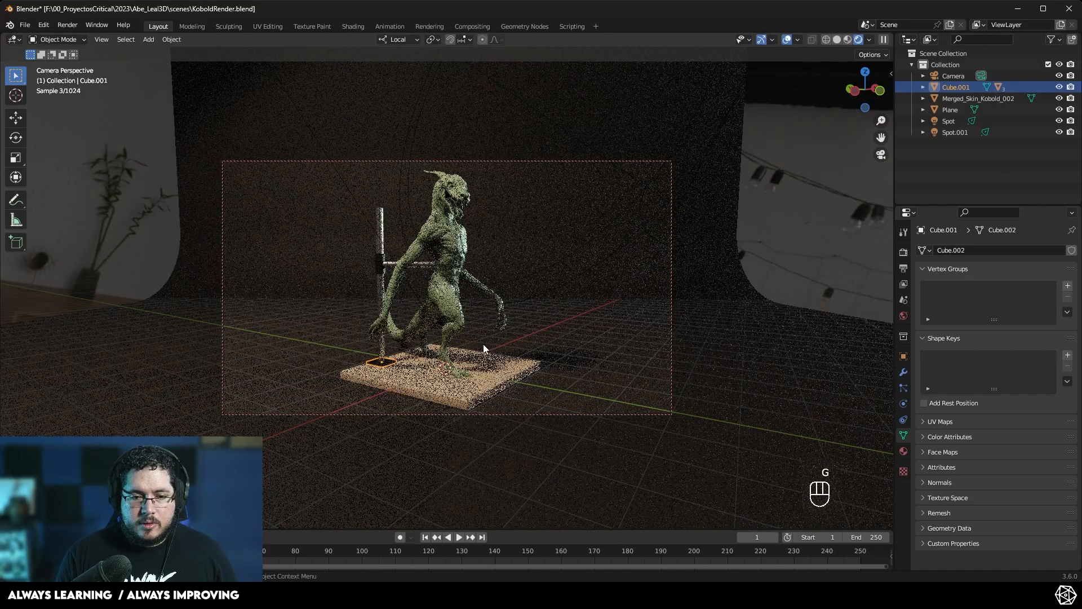
- Parent the kobold sculpture to the Cube.001 block as well
click(462, 246)
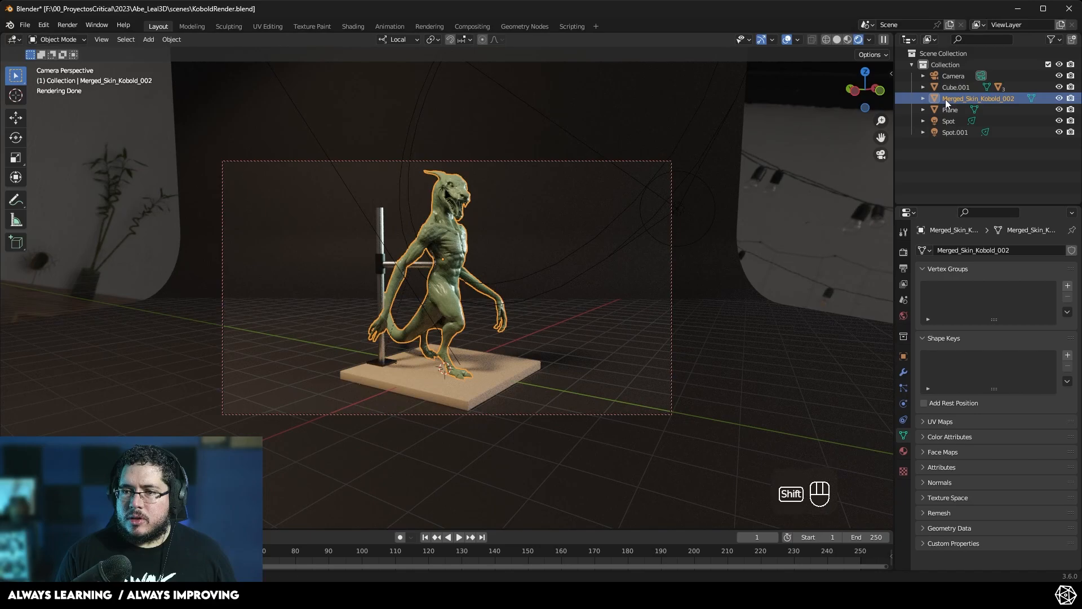
drag(945, 97, 954, 87)
click(954, 86)
key(g)
right_click(407, 327)
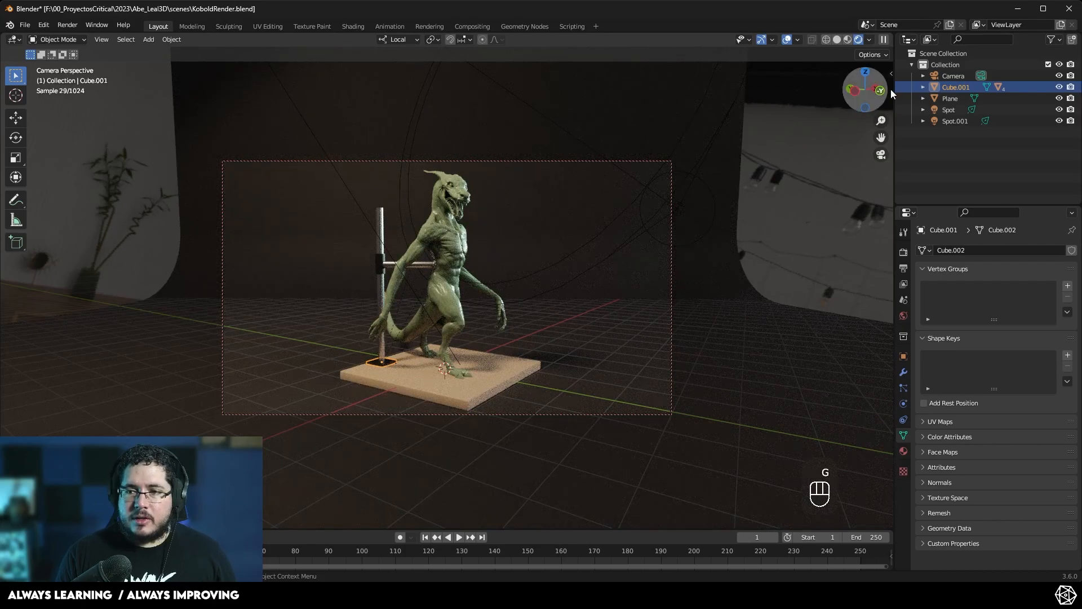
- Select the Cube.001 hierarchy, duplicate it, and place the copy beside the original kobold
click(923, 87)
shift+click(956, 144)
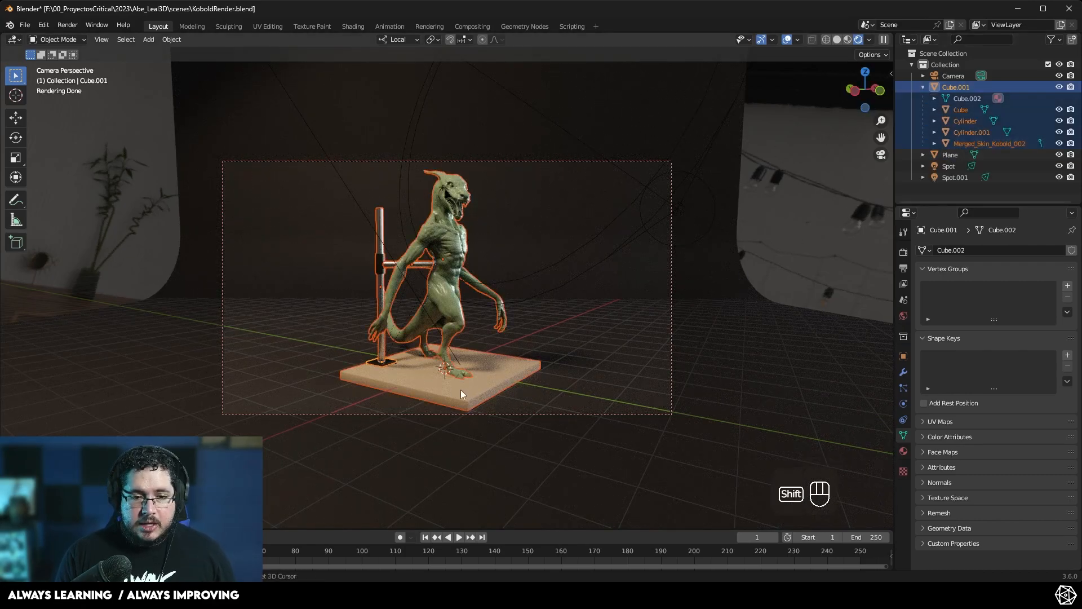
key(shift+d)
click(670, 397)
- Rotate the duplicated kobold group about its local Z axis by about 112 degrees
click(953, 149)
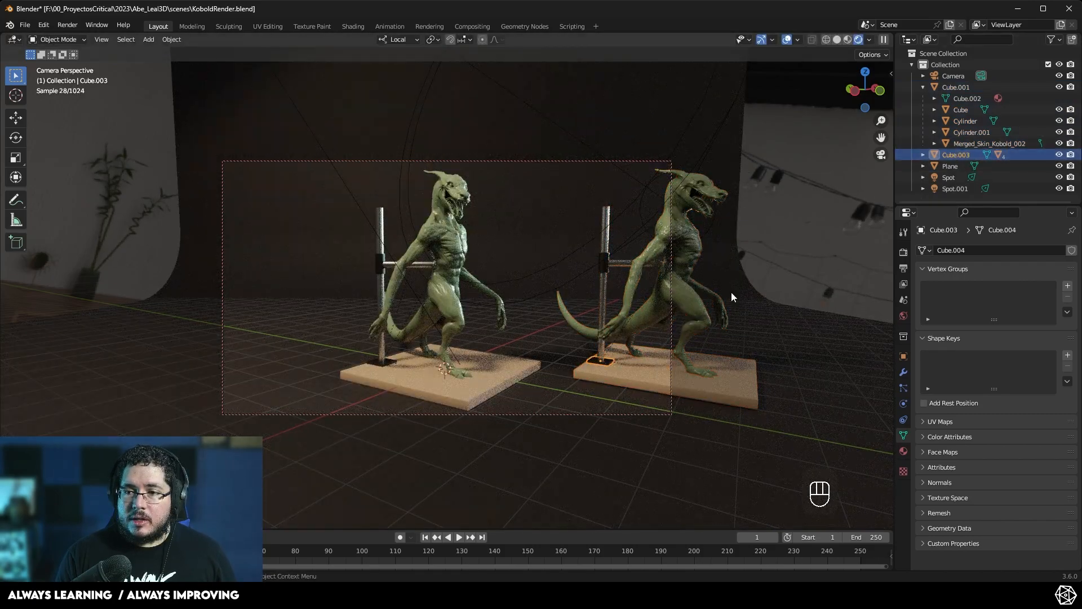
key(r)
key(z)
key(z)
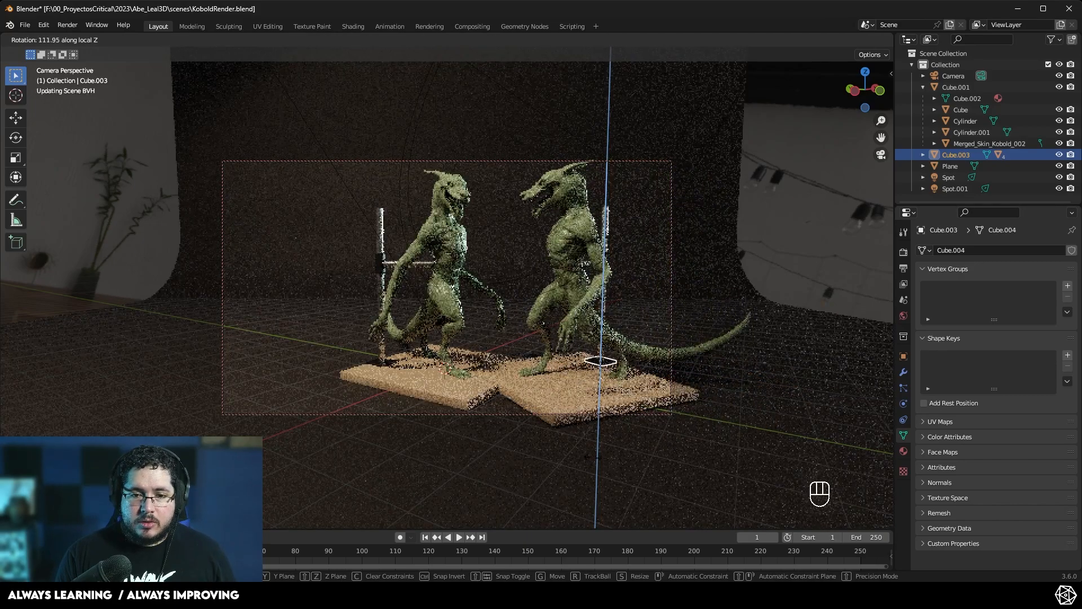
click(603, 456)
- Move the original kobold group to a new position next to the copy
click(455, 381)
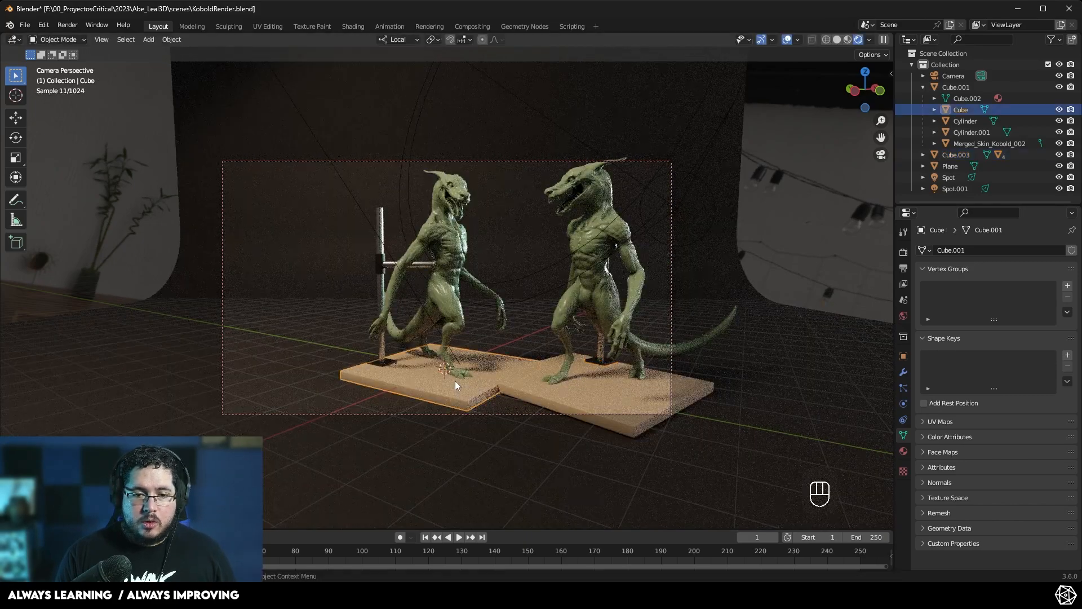
click(956, 86)
key(g)
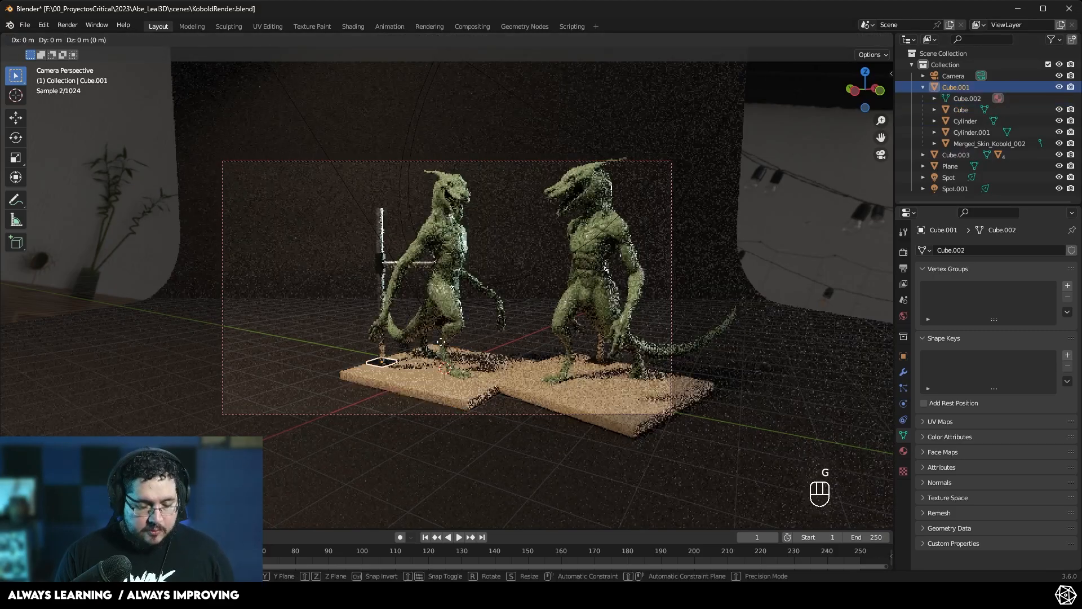
click(400, 347)
- Switch to top view and split the viewport, showing the camera view in the new area
key(KP_7)
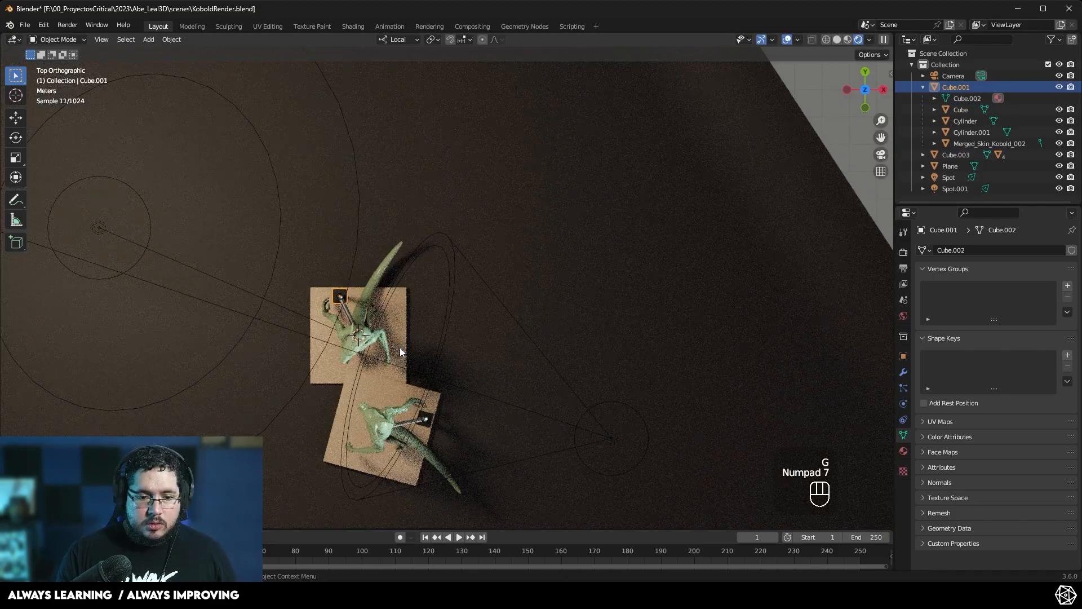
right_click(894, 228)
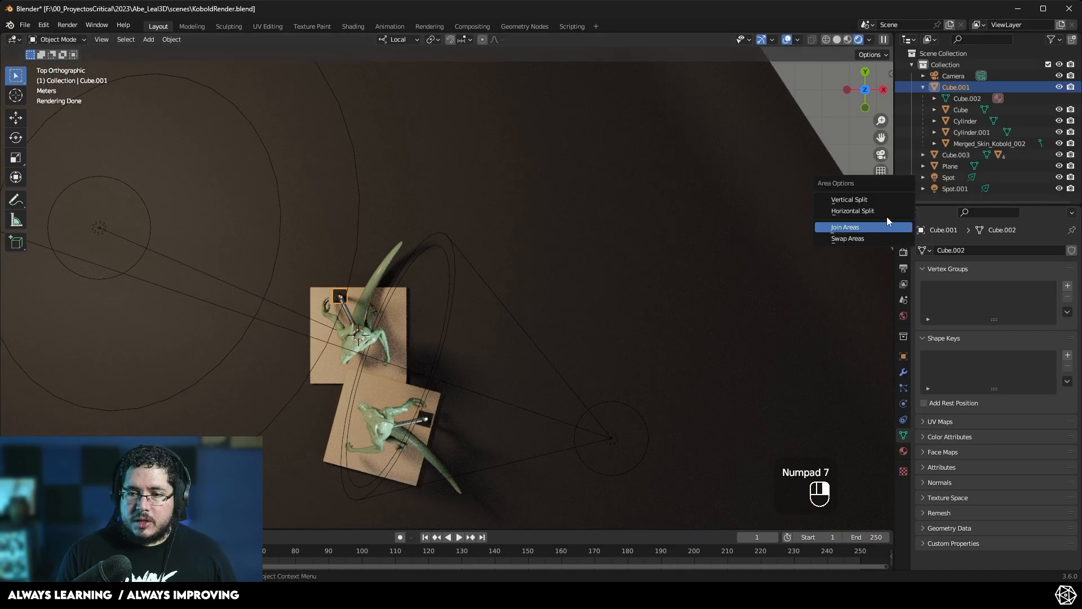
click(878, 199)
click(451, 261)
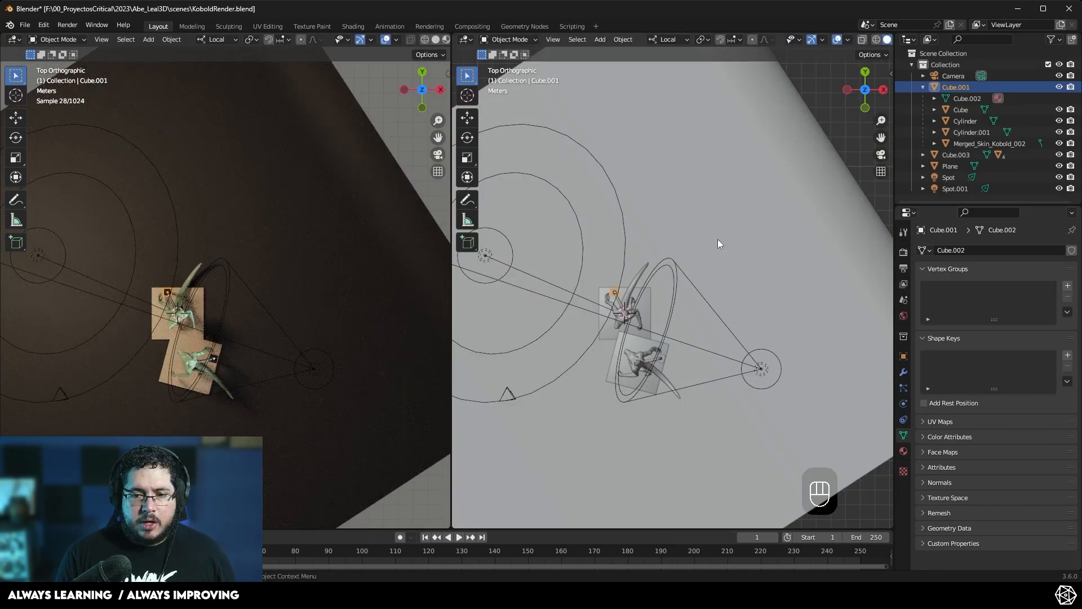
click(881, 154)
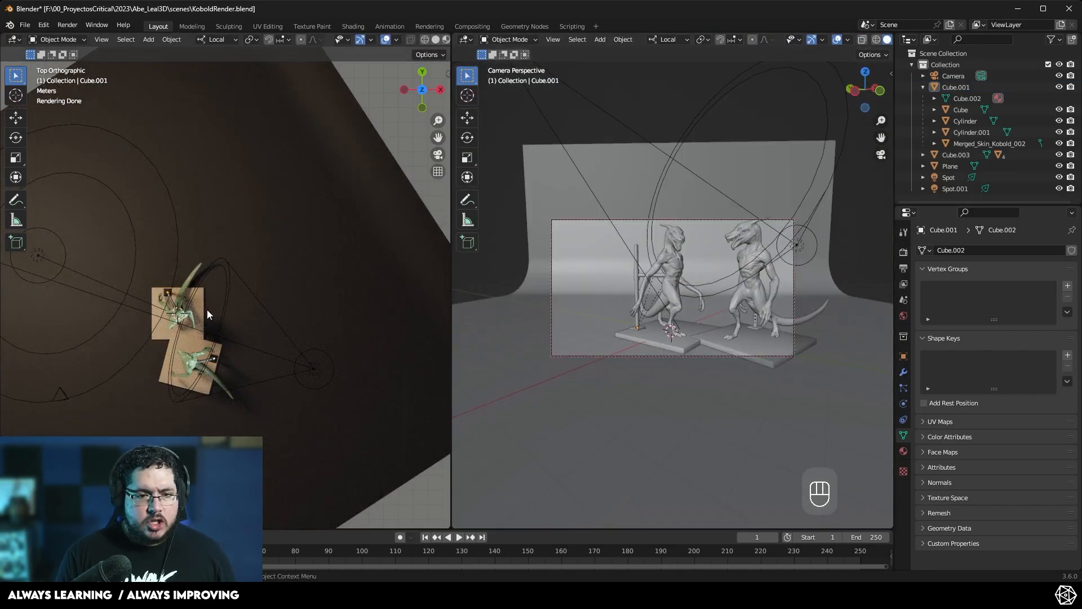
- Reposition the original kobold group Cube.001 in top view so its base sits just above the copy
middle_drag(387, 319, 357, 283)
scroll(357, 283, up, 5)
scroll(283, 323, down, 4)
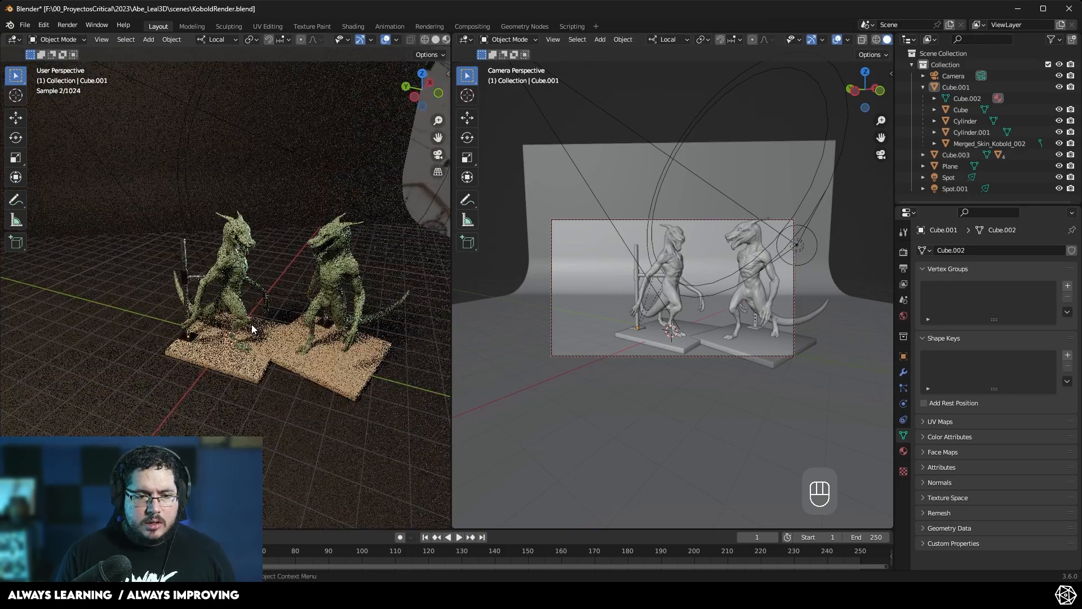
key(KP_7)
click(160, 325)
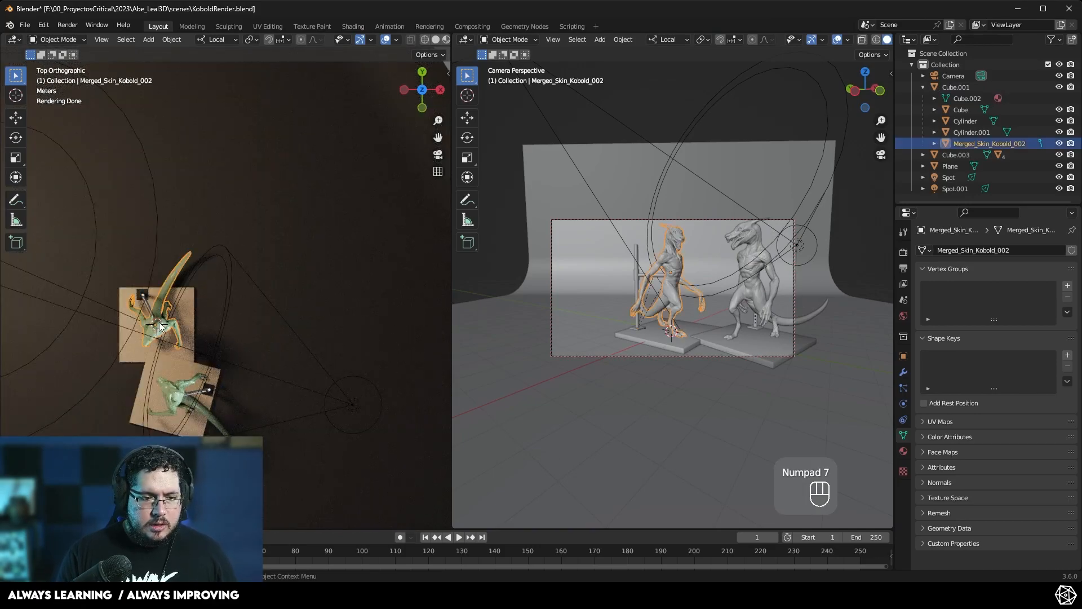
click(958, 87)
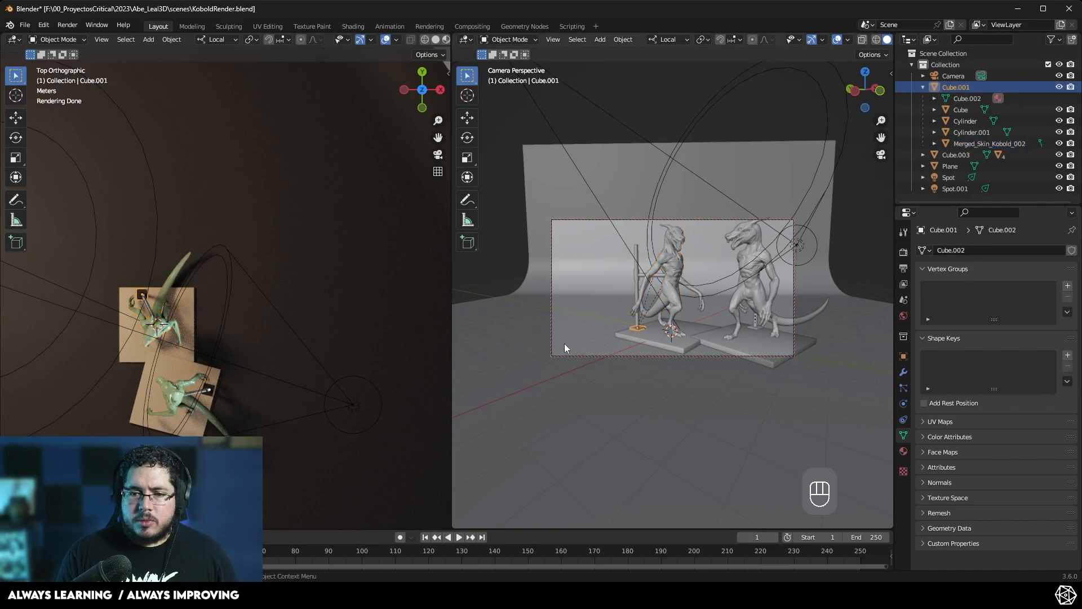
key(g)
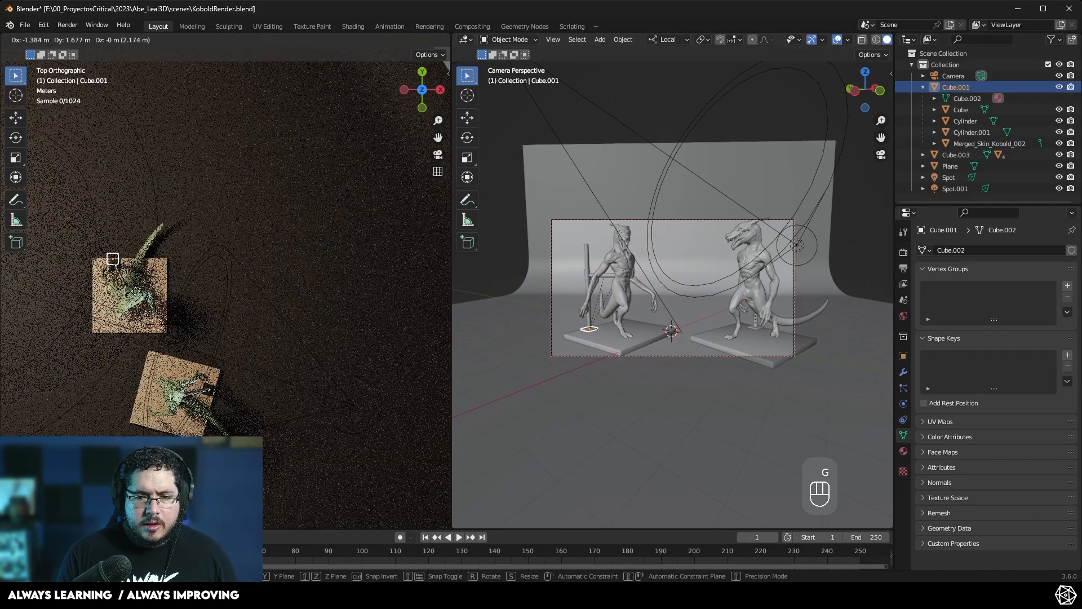
click(153, 283)
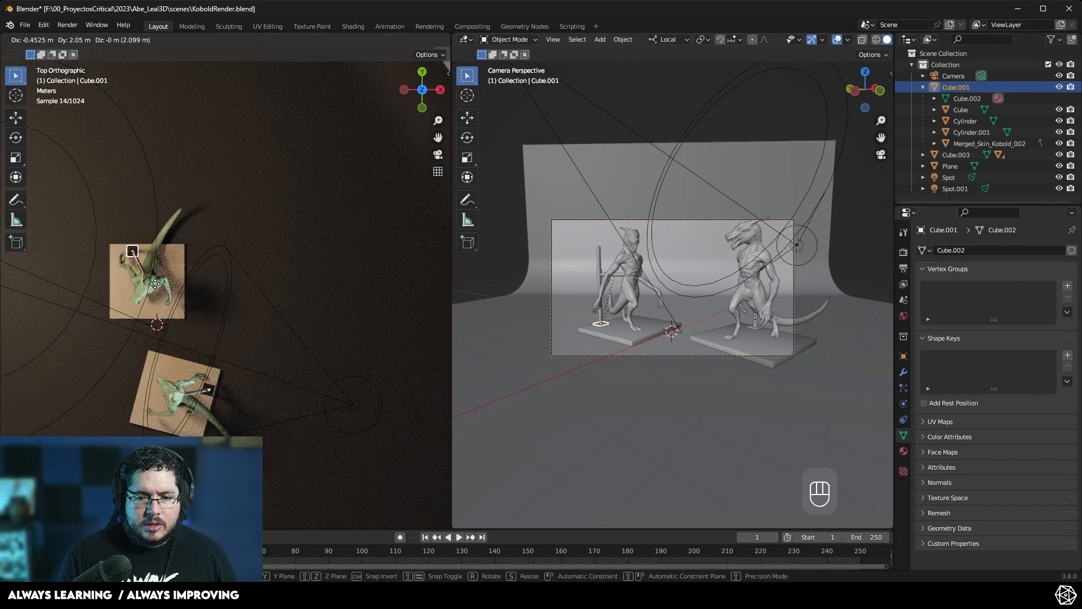
- Rotate the duplicated kobold group Cube.003 by about 10 degrees and nudge it closer to the original
click(181, 408)
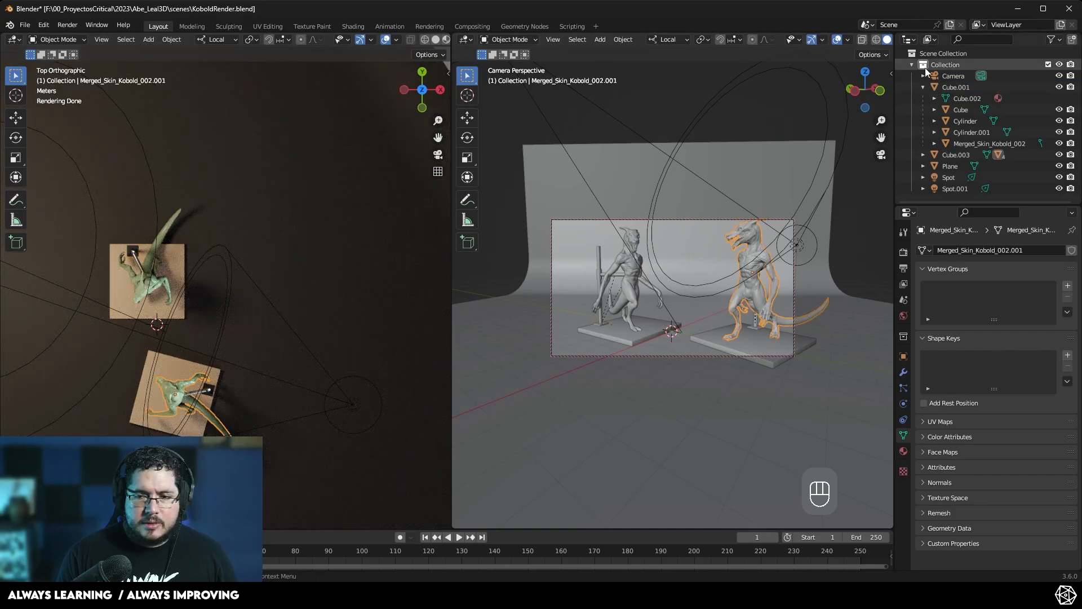
click(962, 153)
key(r)
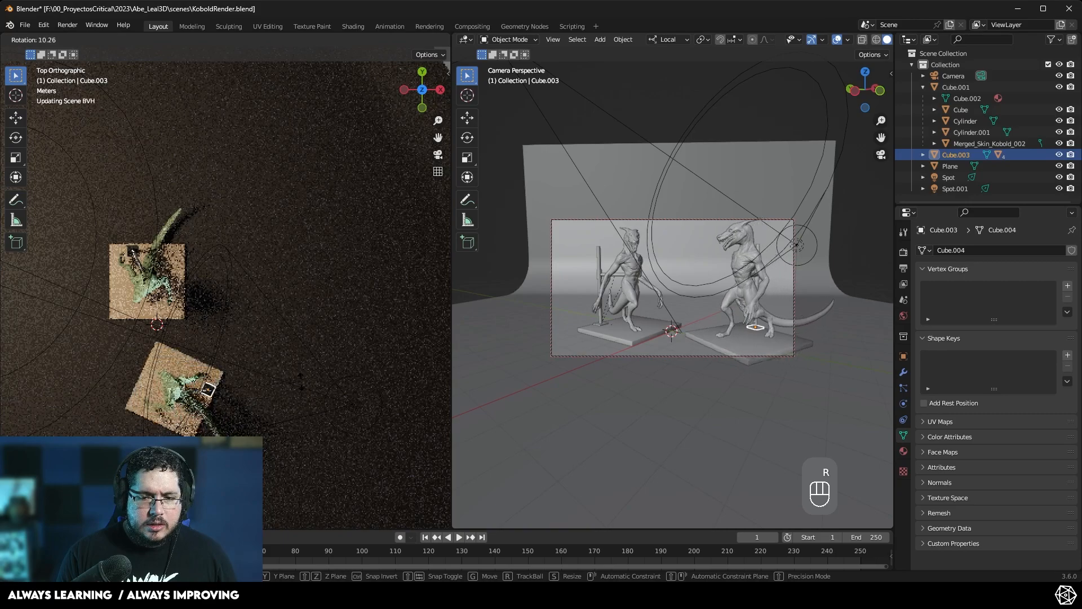
click(286, 371)
key(g)
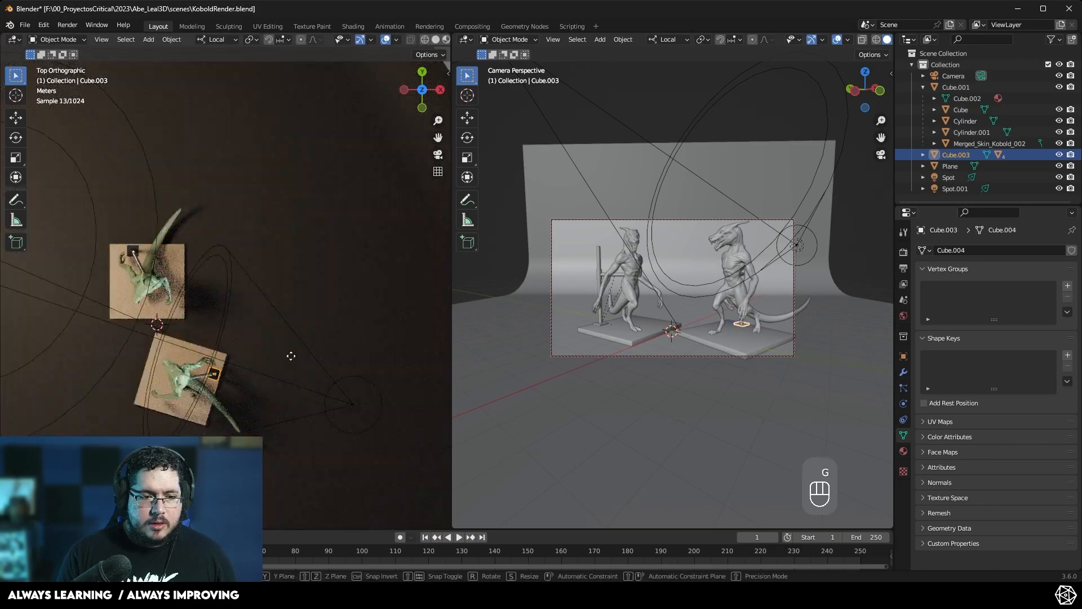
key(g)
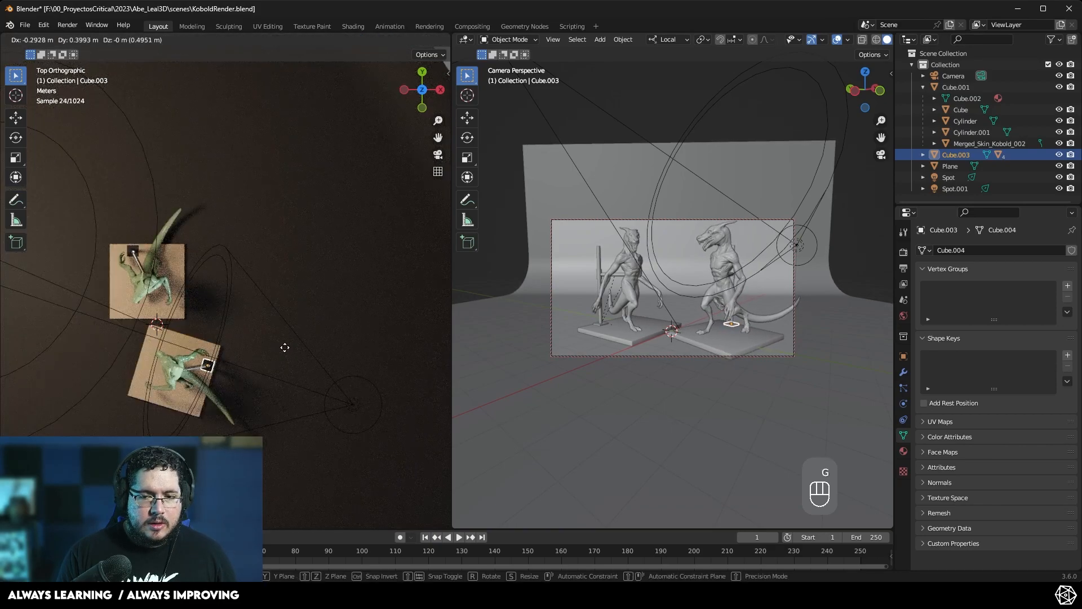
click(278, 351)
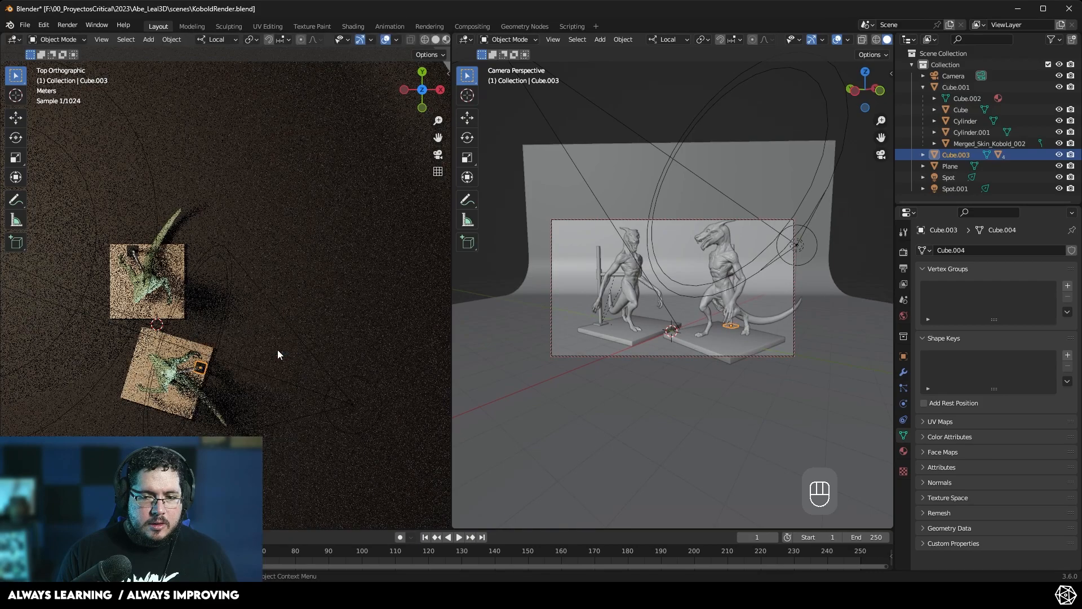
- Swap the split viewports so the right area shows top view and the left area shows the camera view
drag(881, 120, 882, 127)
shift+middle_drag(766, 210, 758, 214)
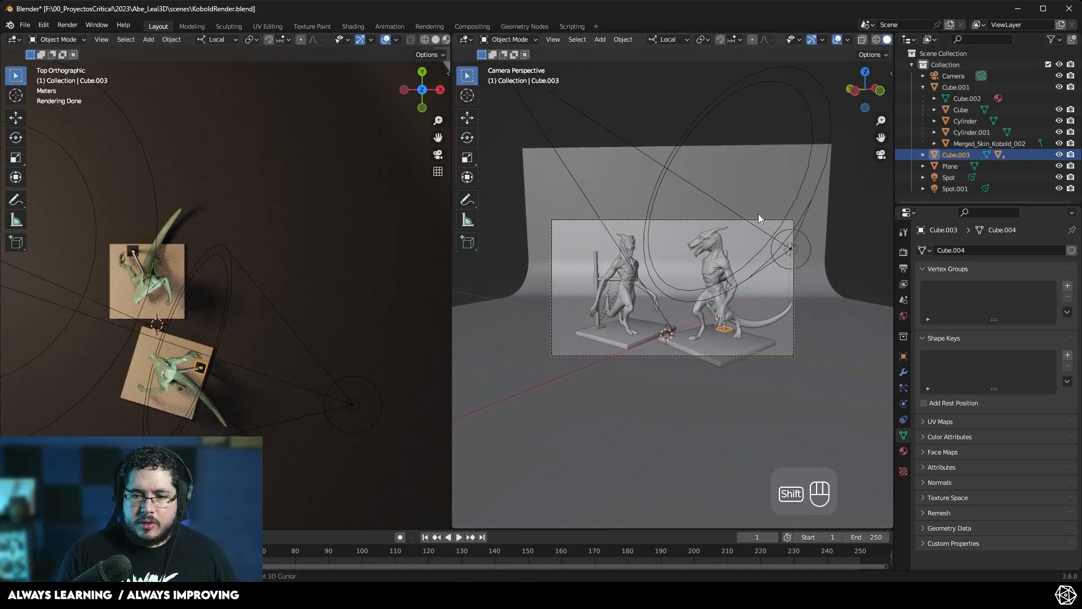
drag(881, 121, 870, 121)
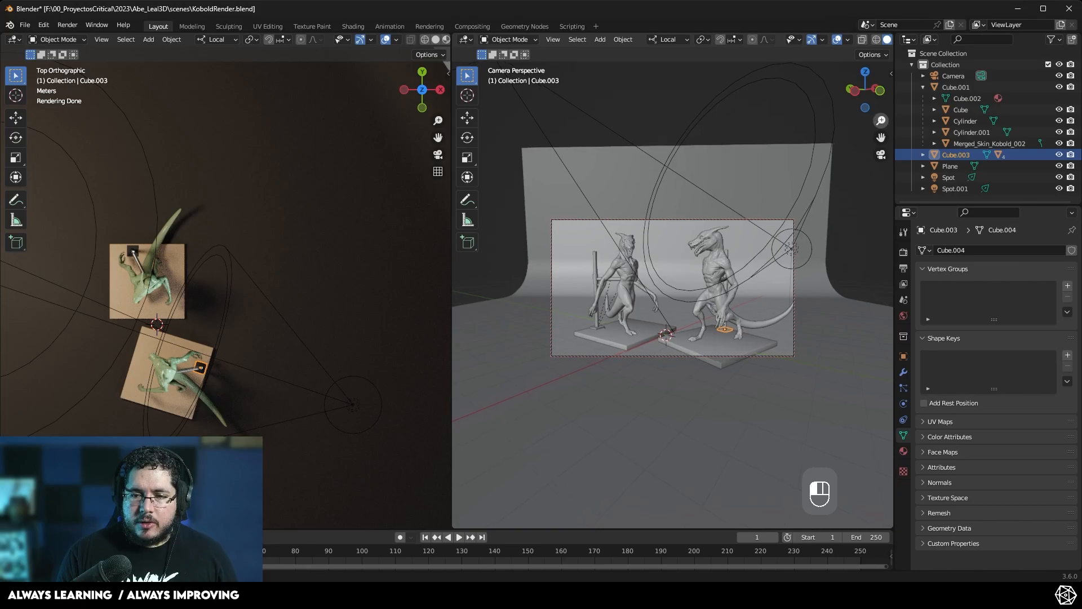
shift+middle_drag(750, 208, 749, 205)
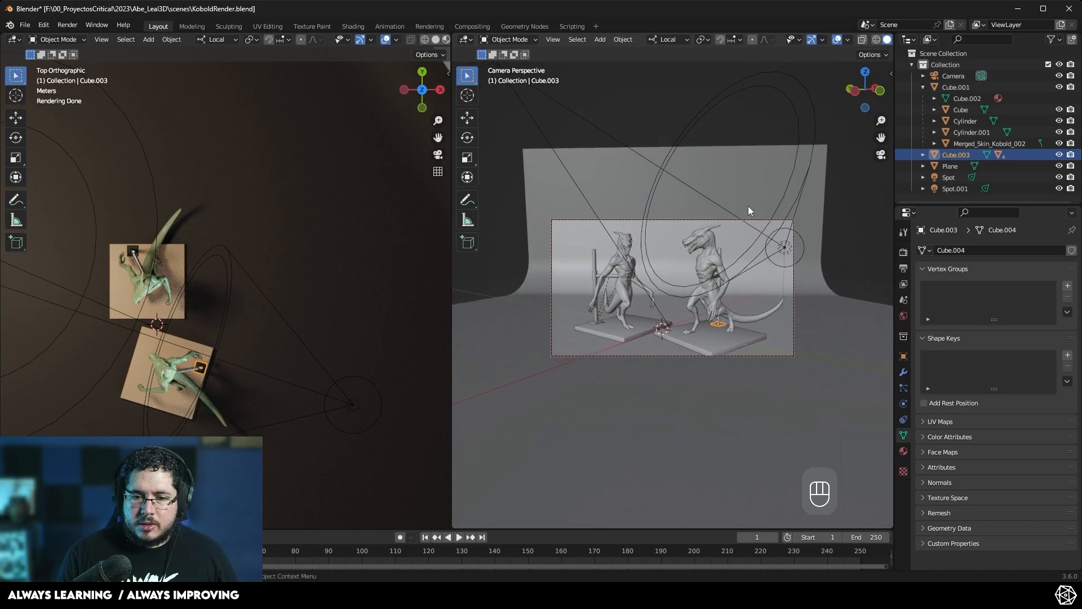
click(881, 154)
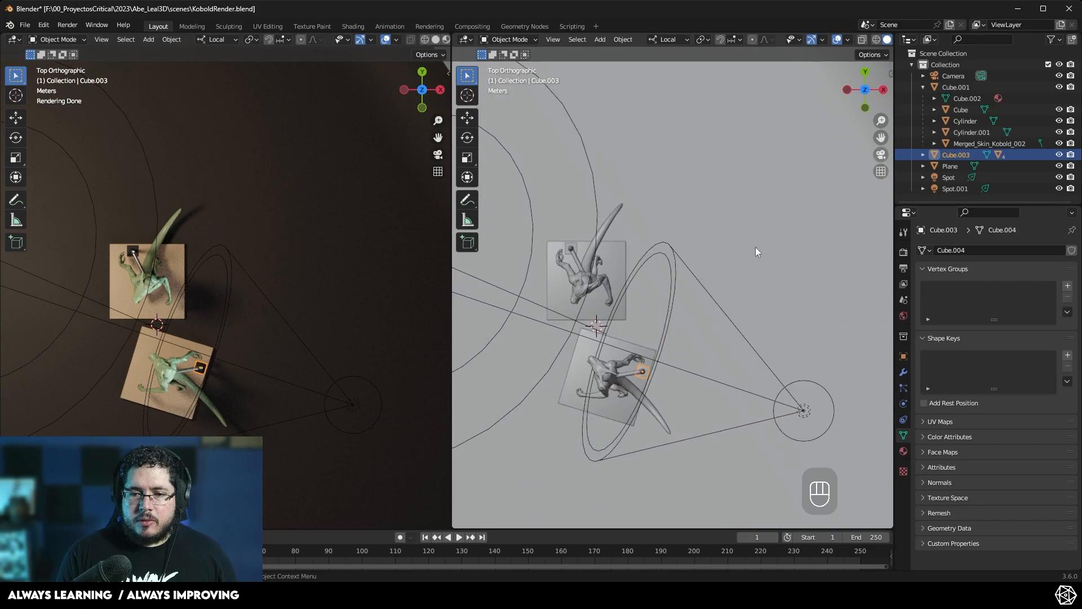
click(438, 155)
- Rotate the duplicated kobold group Cube.003 by about -18 degrees in top view
click(229, 127)
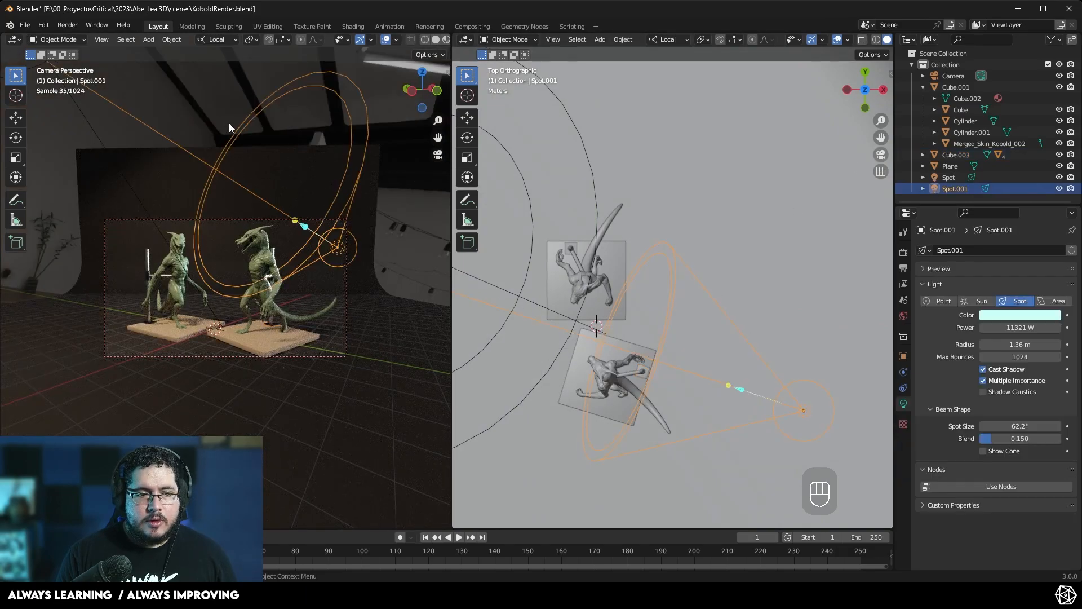
click(613, 374)
click(957, 155)
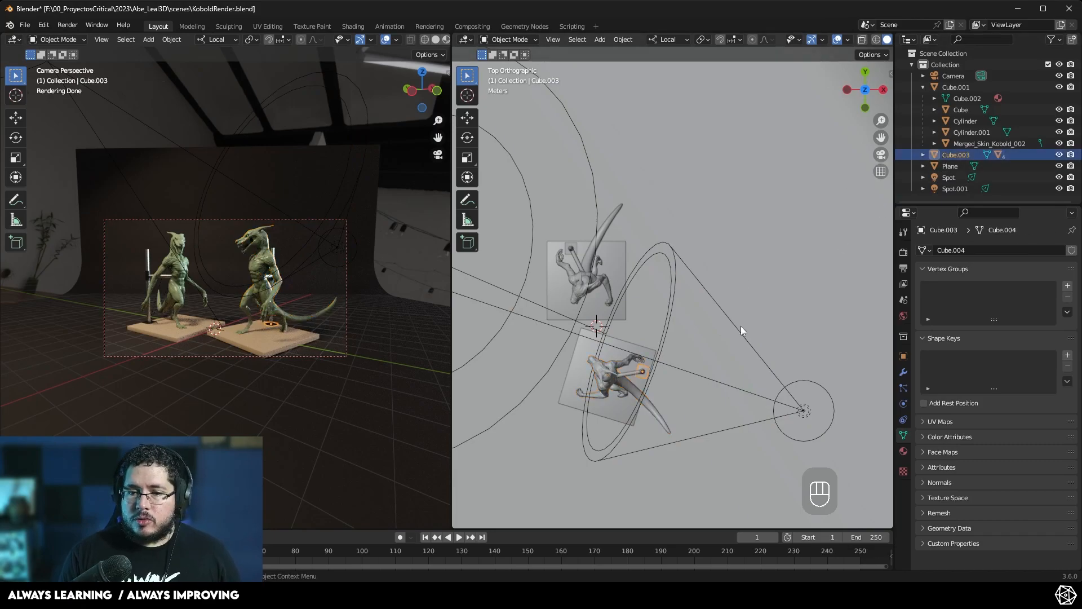
key(r)
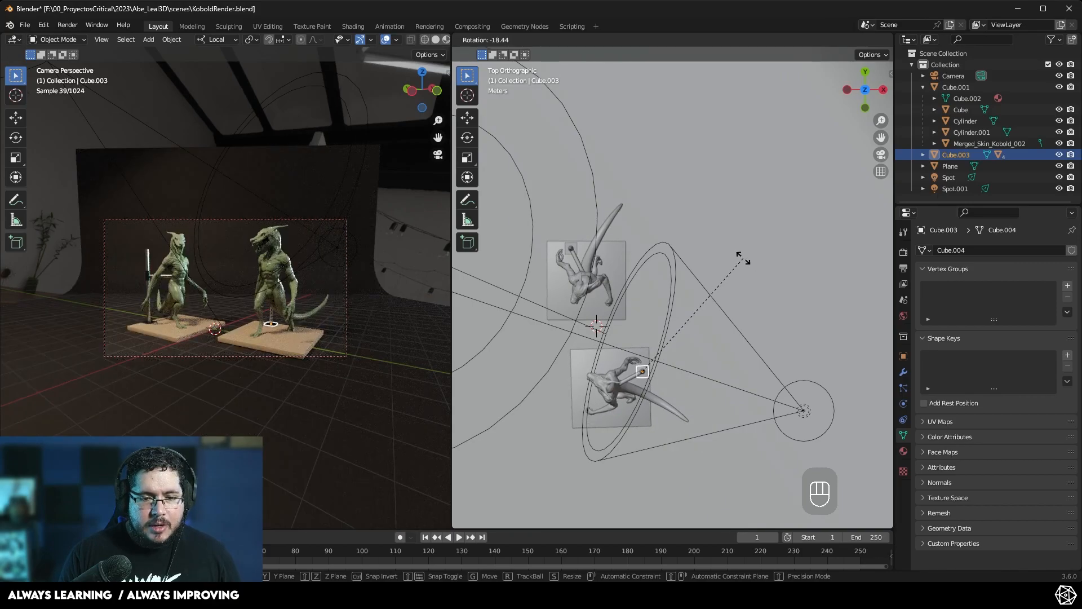
click(744, 257)
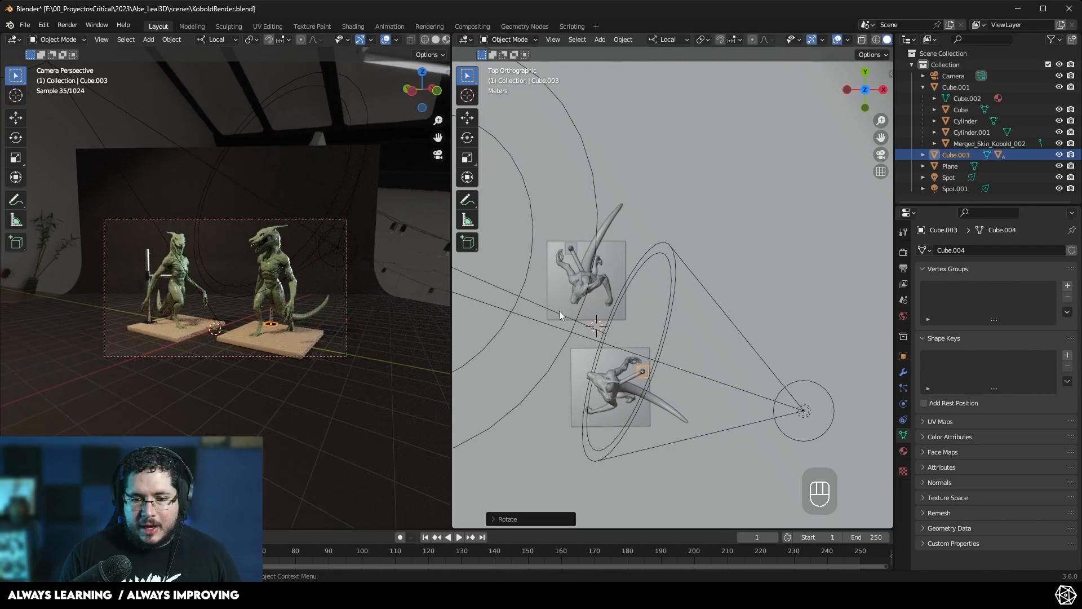
- Join the two viewport areas back into a single camera-view viewport
click(231, 122)
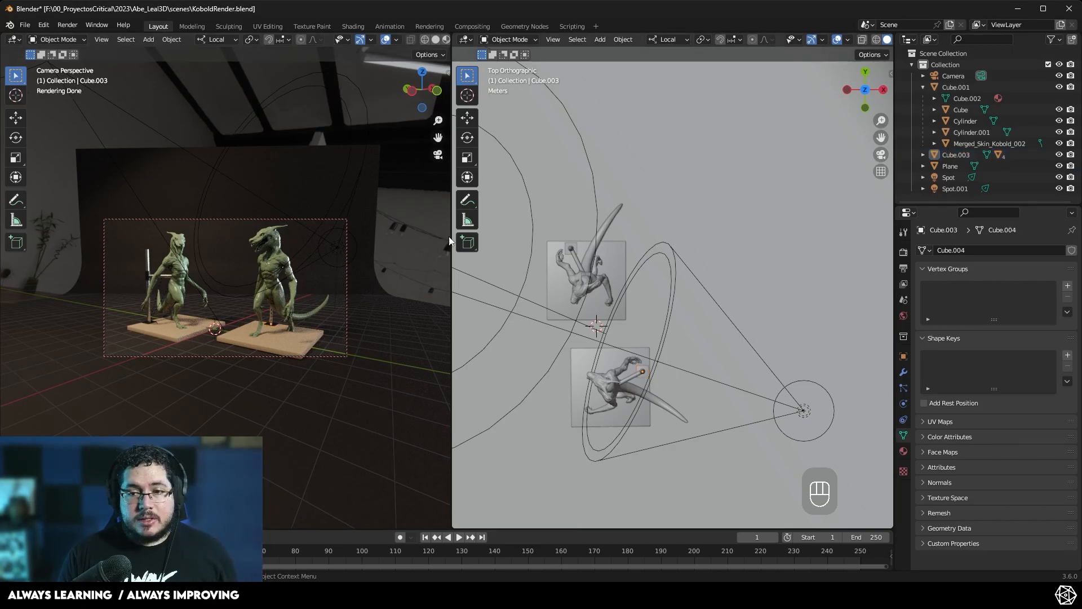
right_click(451, 256)
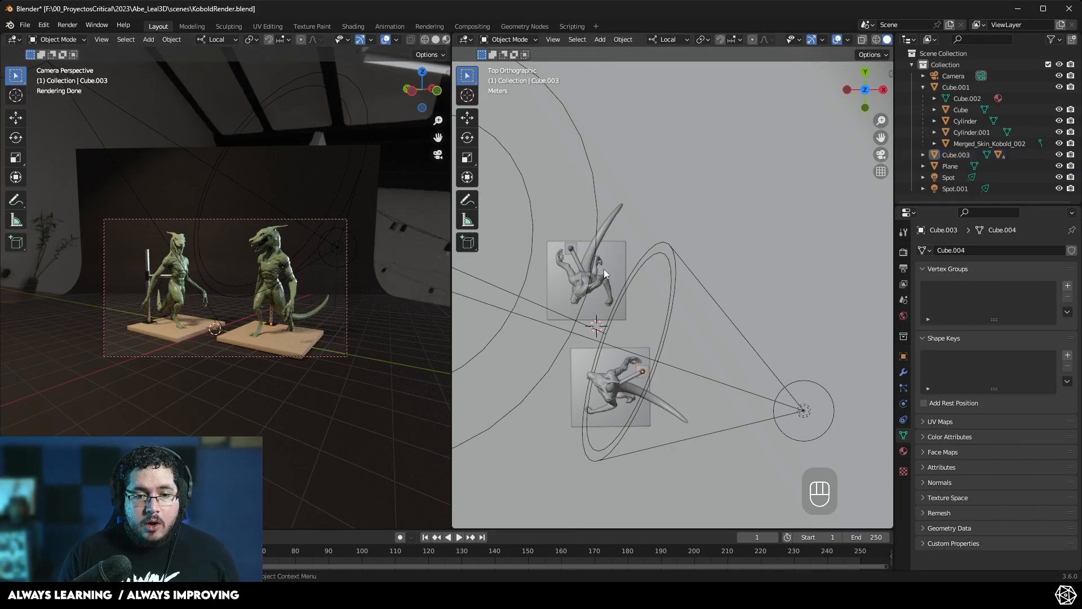
right_click(450, 277)
click(445, 299)
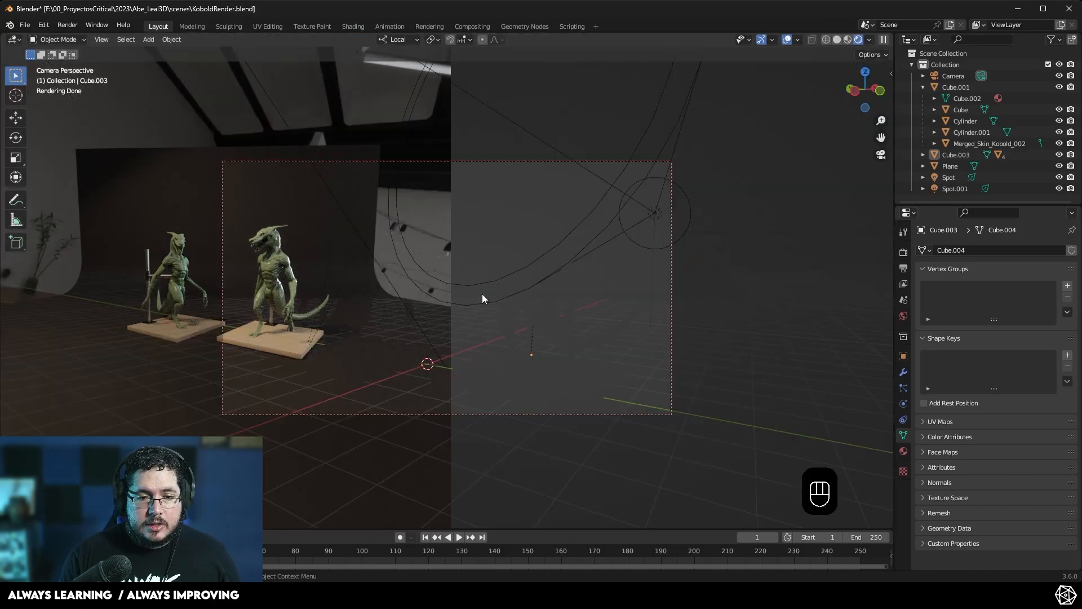
click(482, 293)
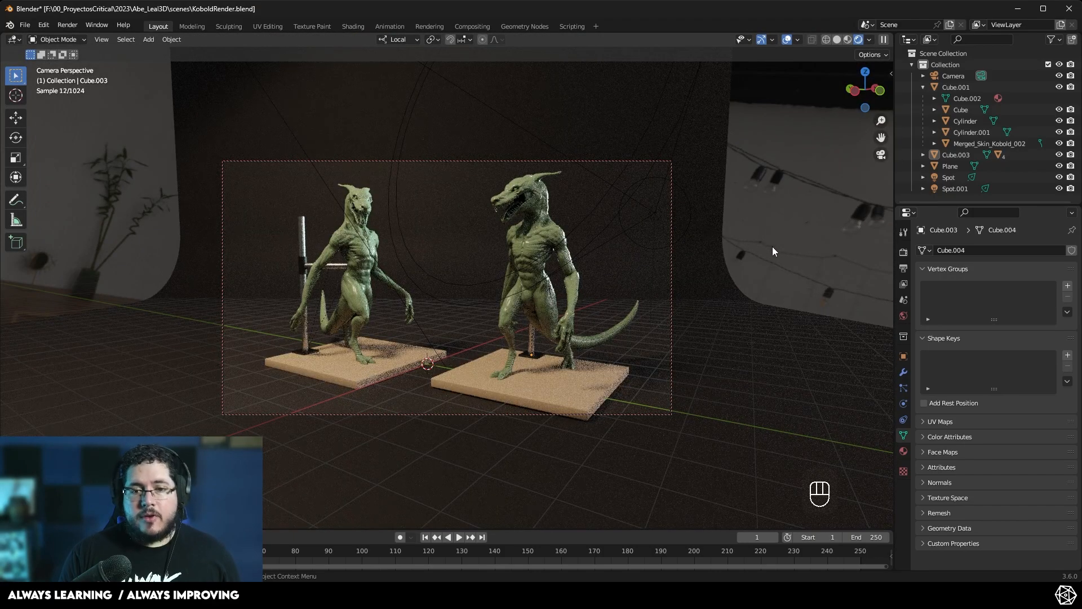